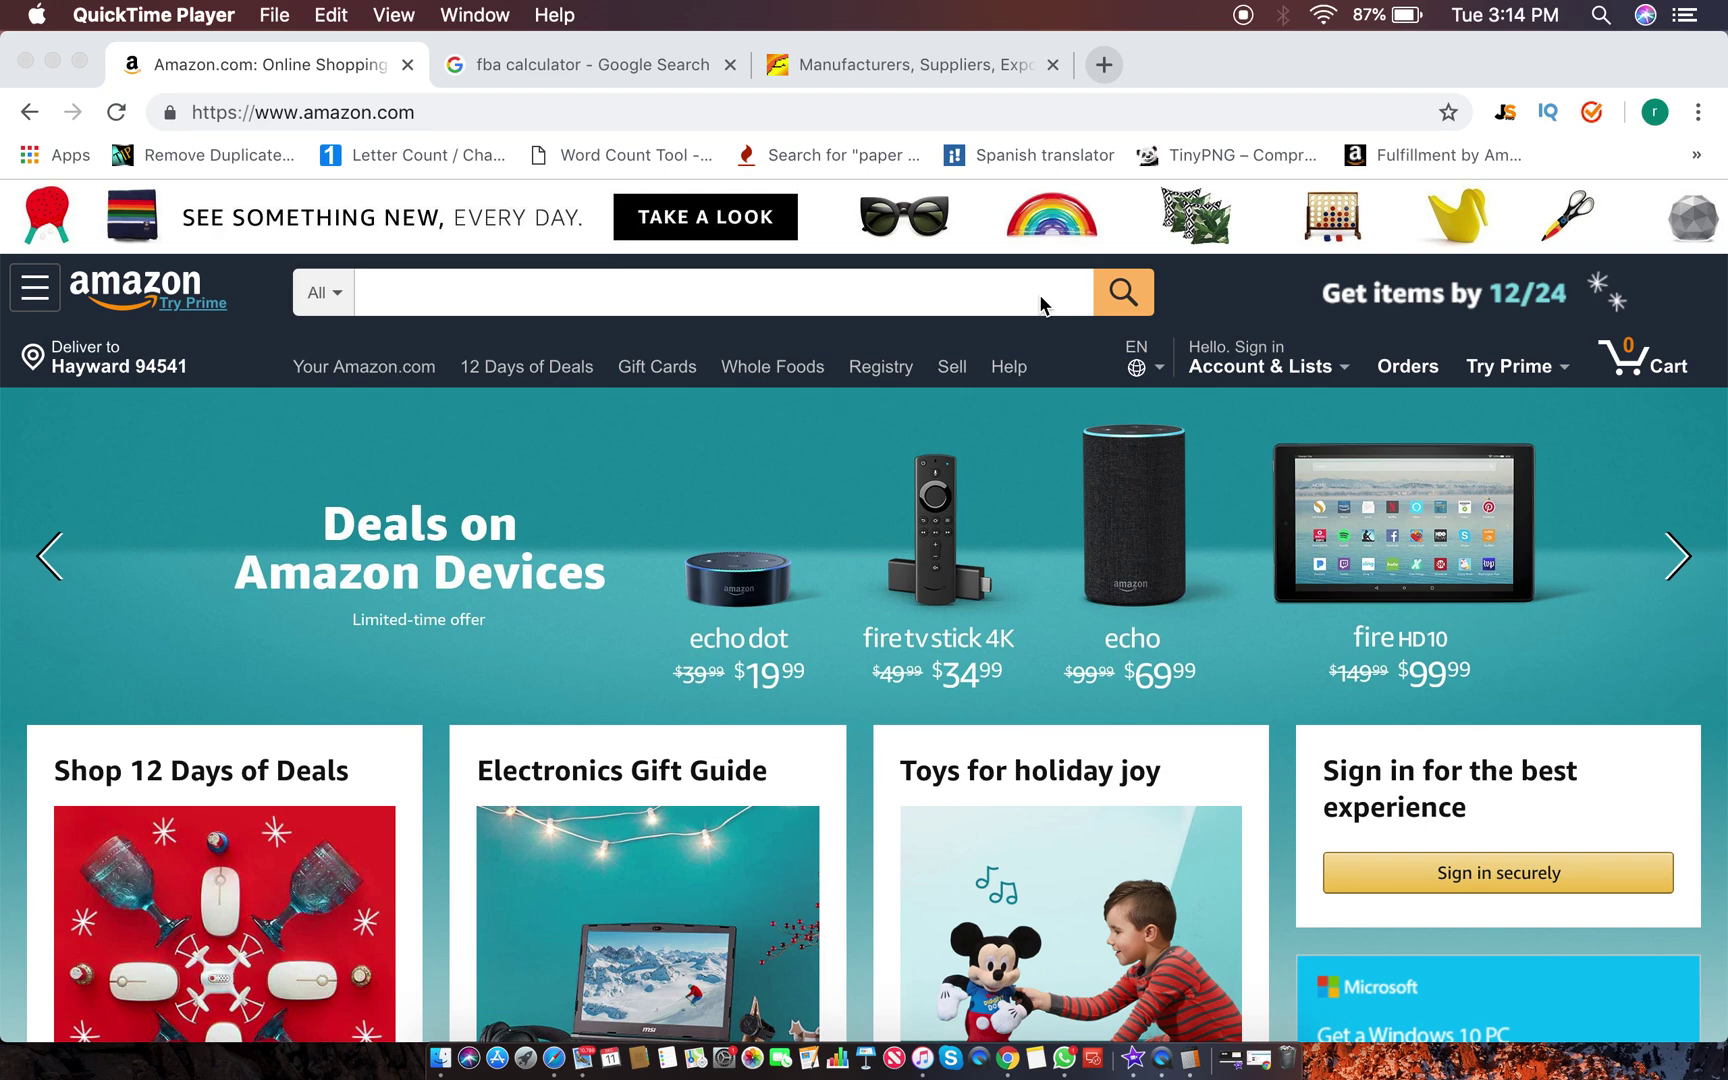
Step: Search Amazon for "Shoe organizer slots"
left_click(1040, 305)
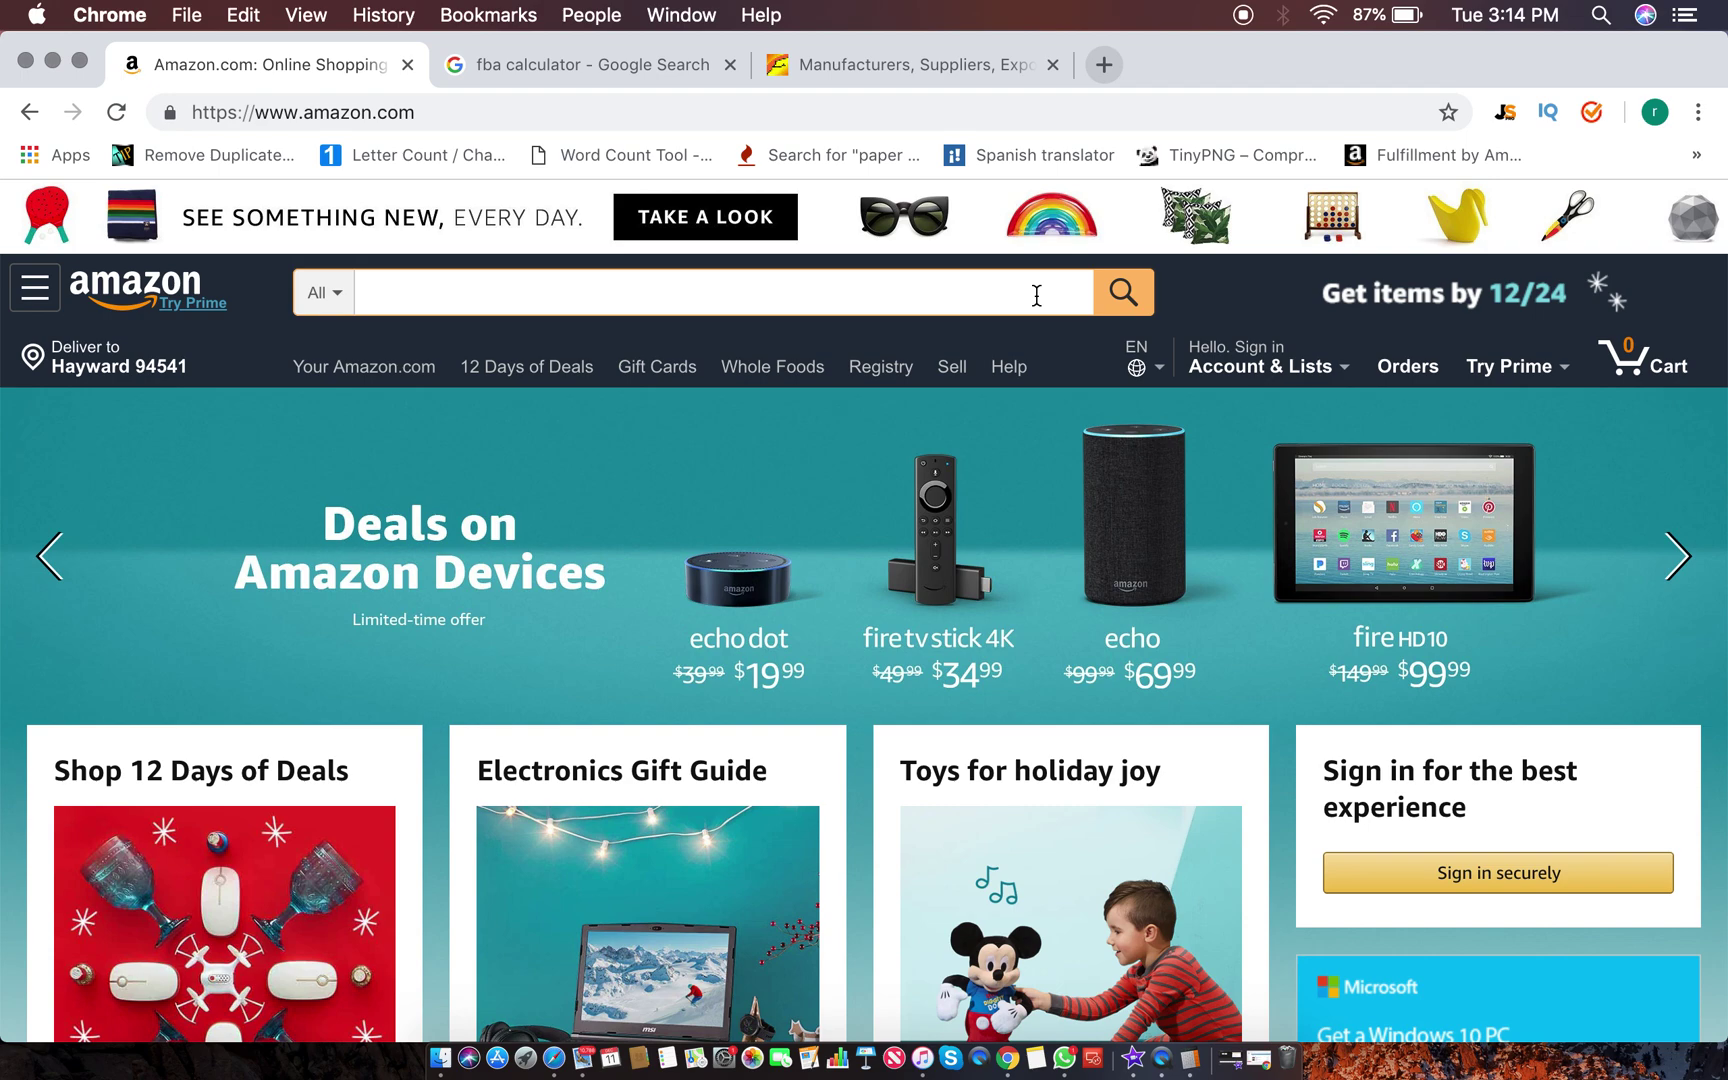
type("Shoe organizer ")
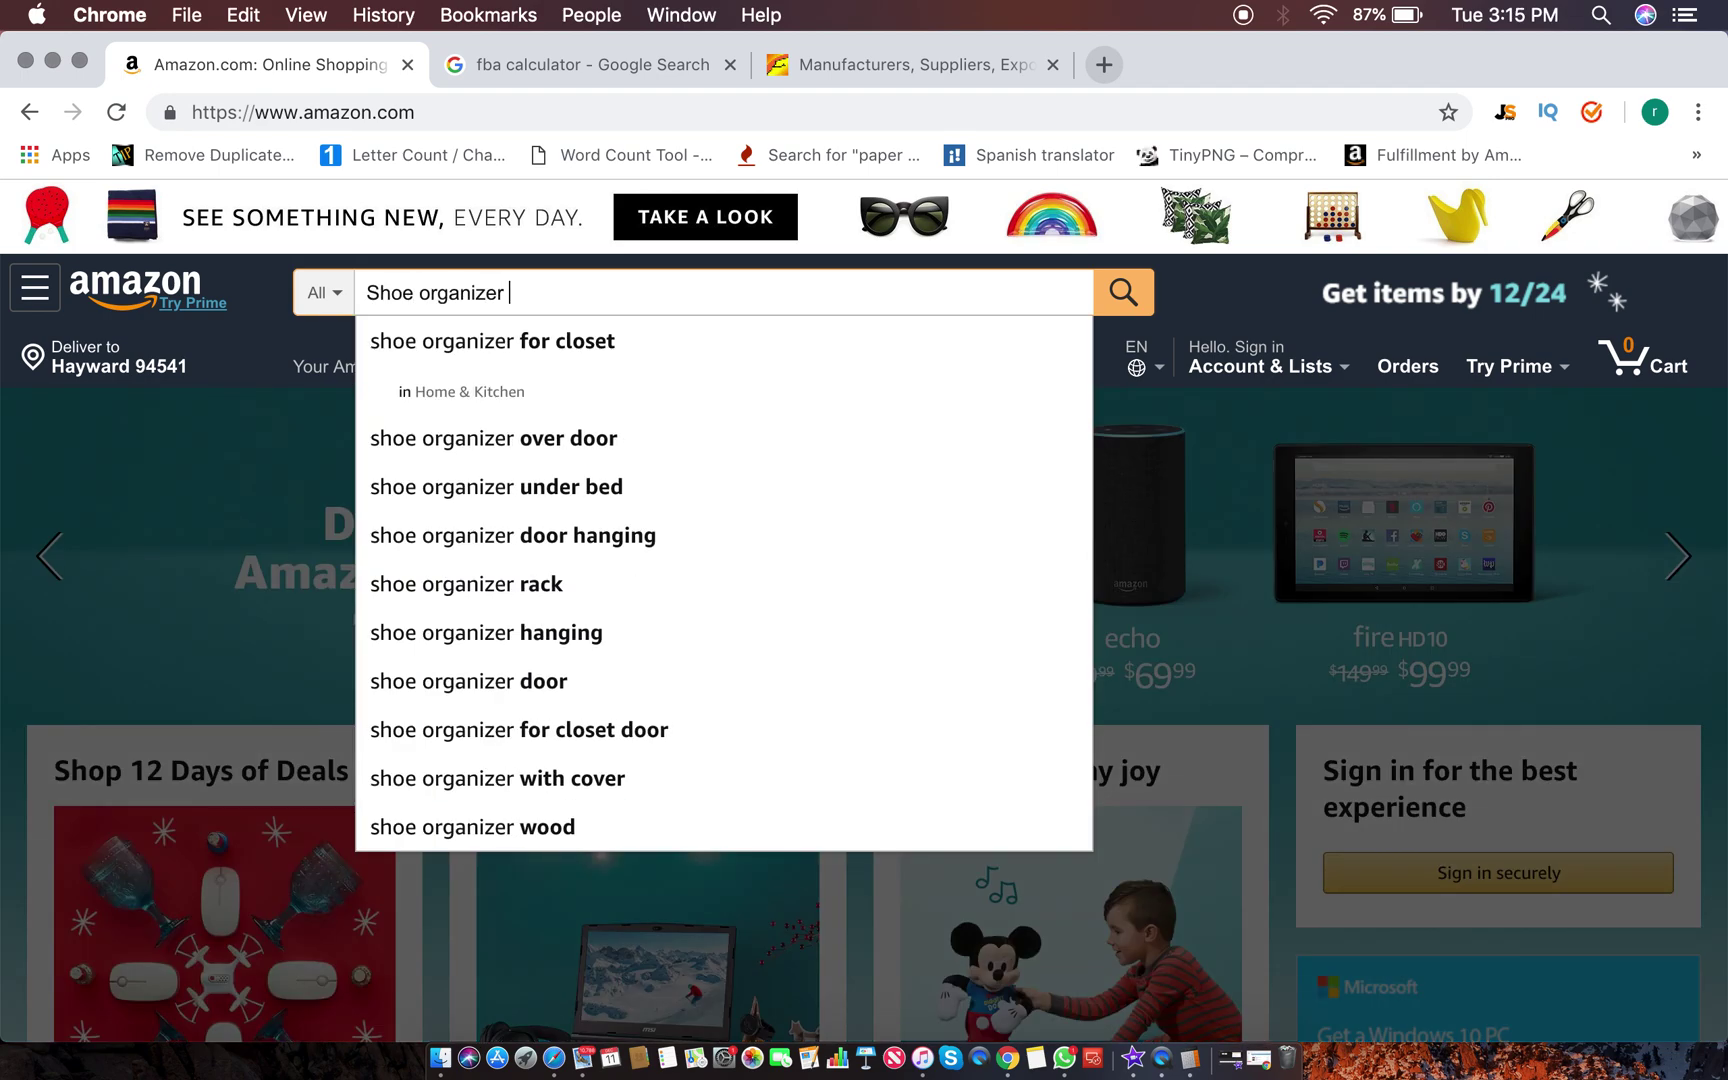
type("slots")
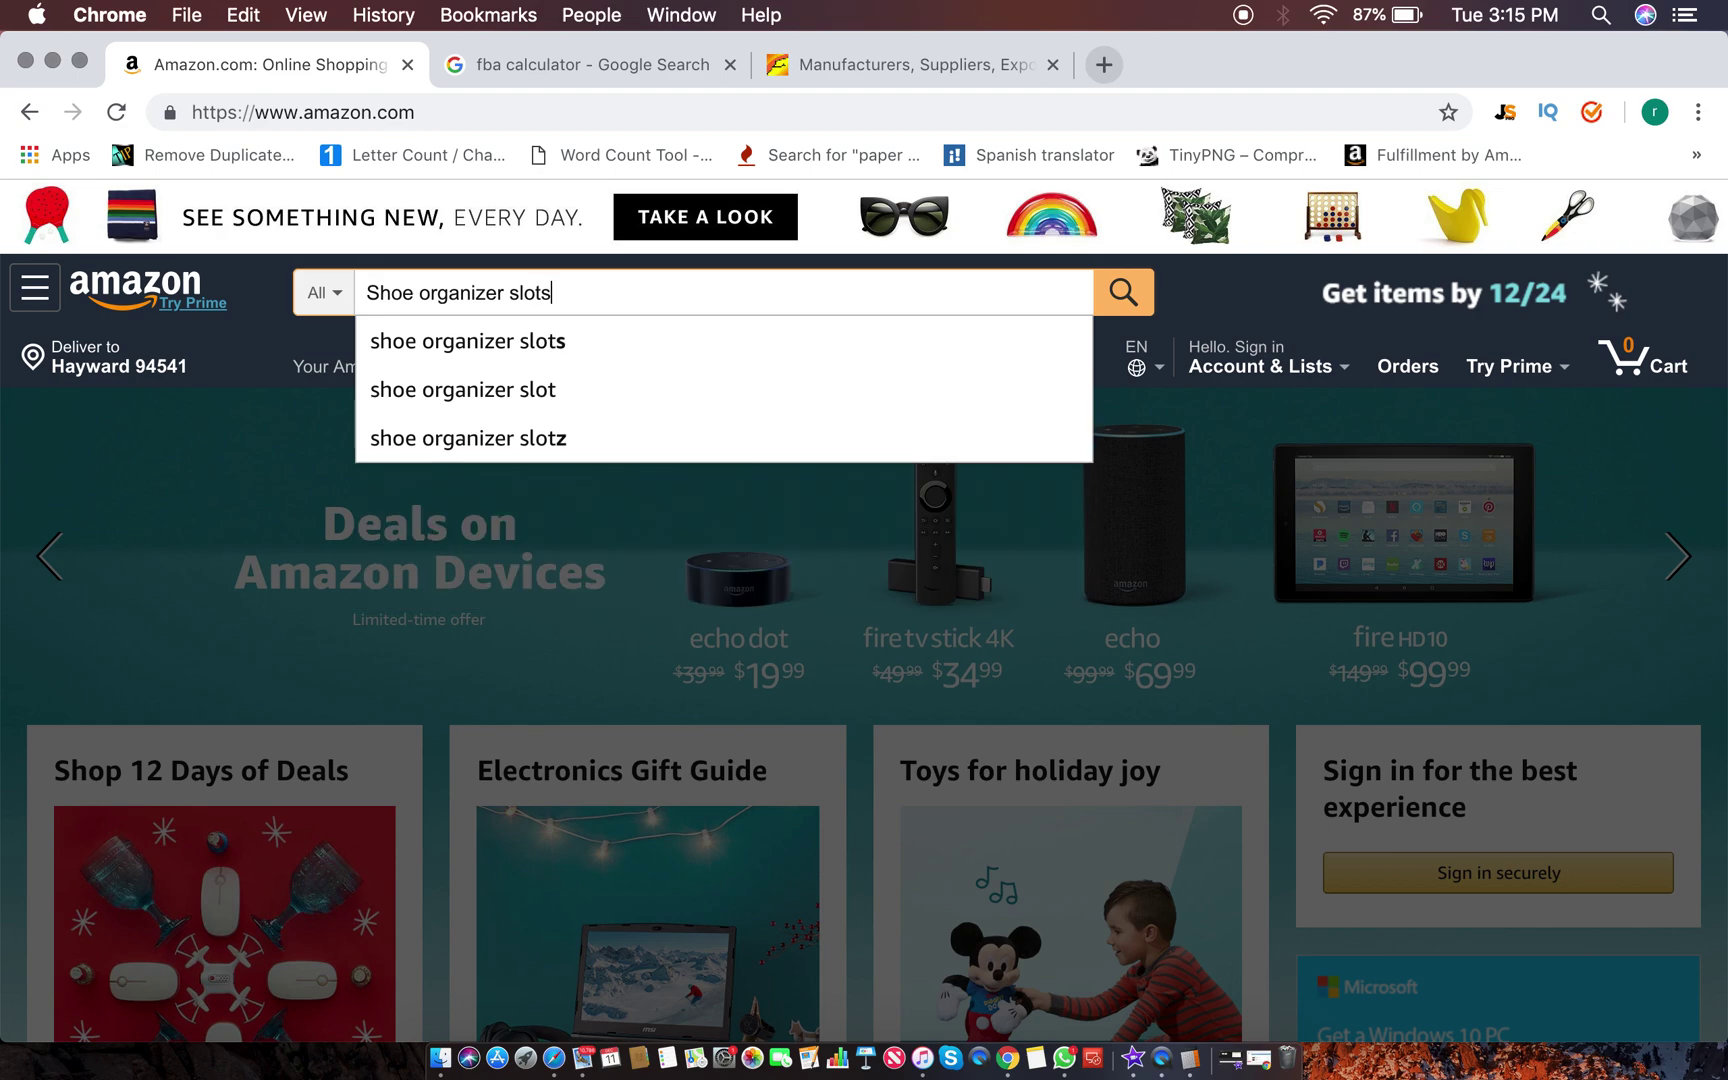
key("Return")
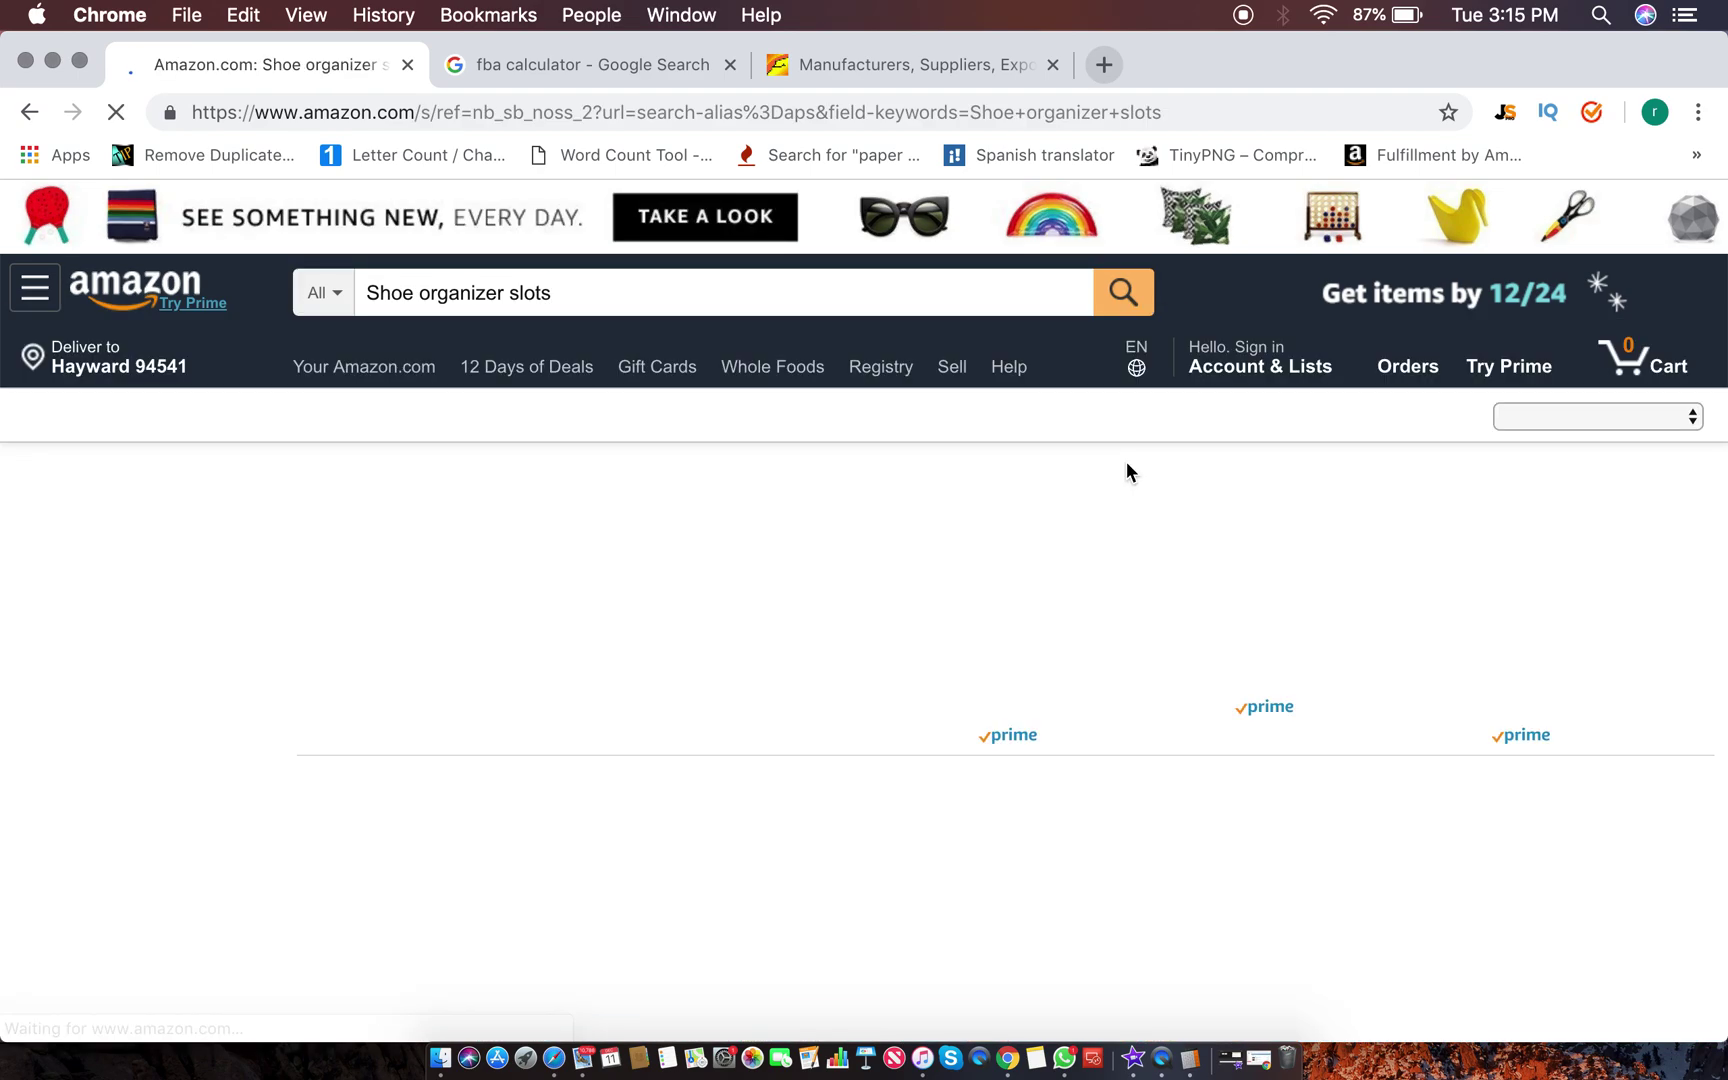
Step: Look over the first shoe slot organizer listings, comparing product types, pack sizes and prices
scroll(1126, 465, "down", 2)
scroll(1002, 729, "down", 5)
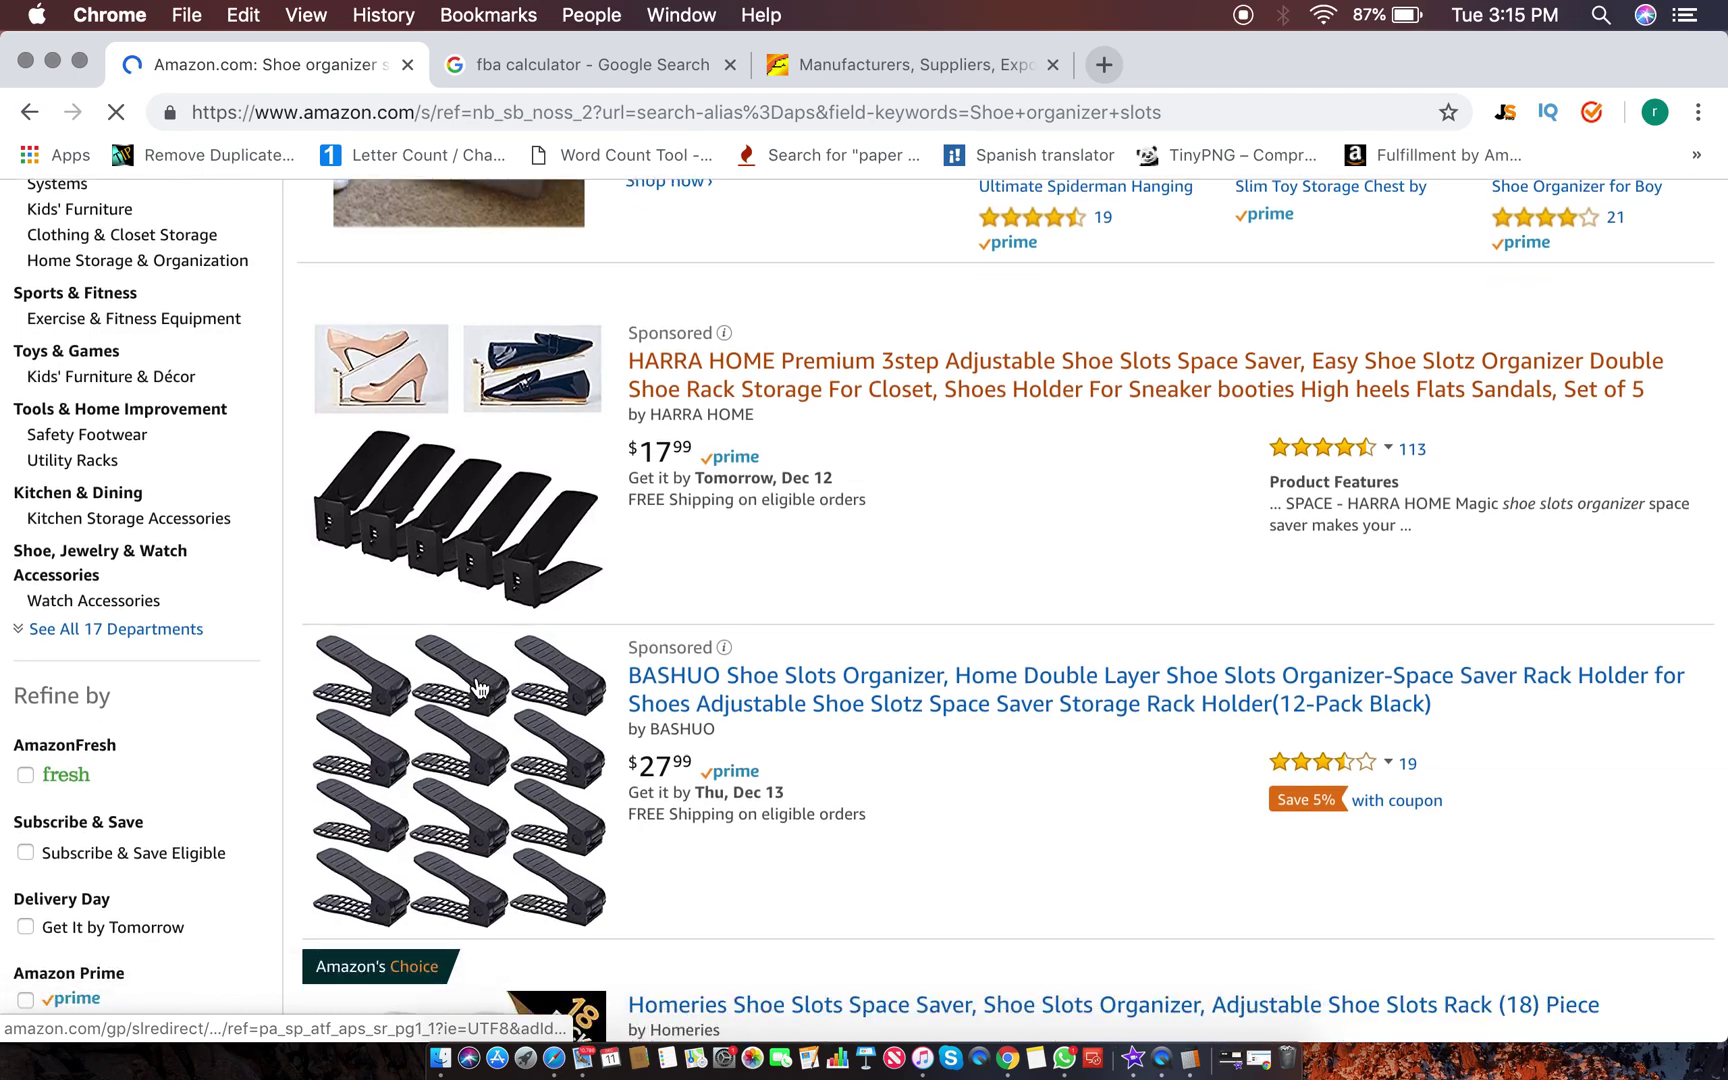
scroll(477, 676, "down", 3)
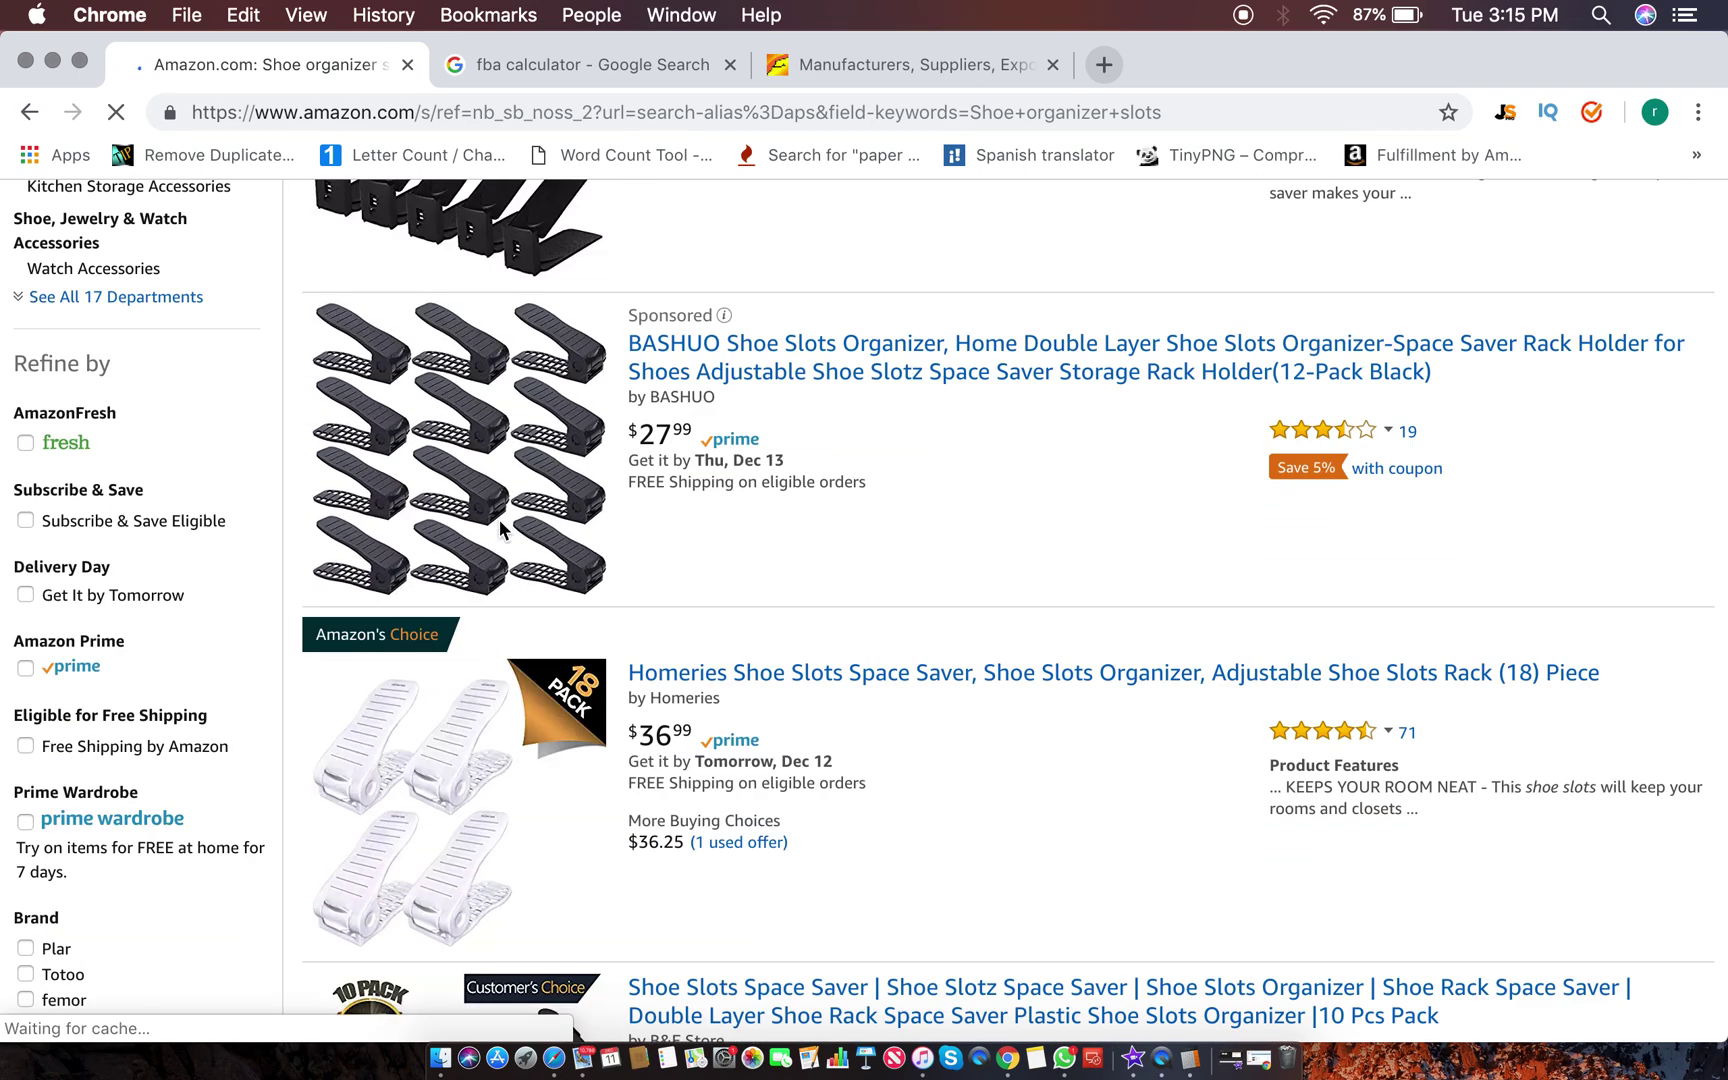
scroll(710, 493, "up", 3)
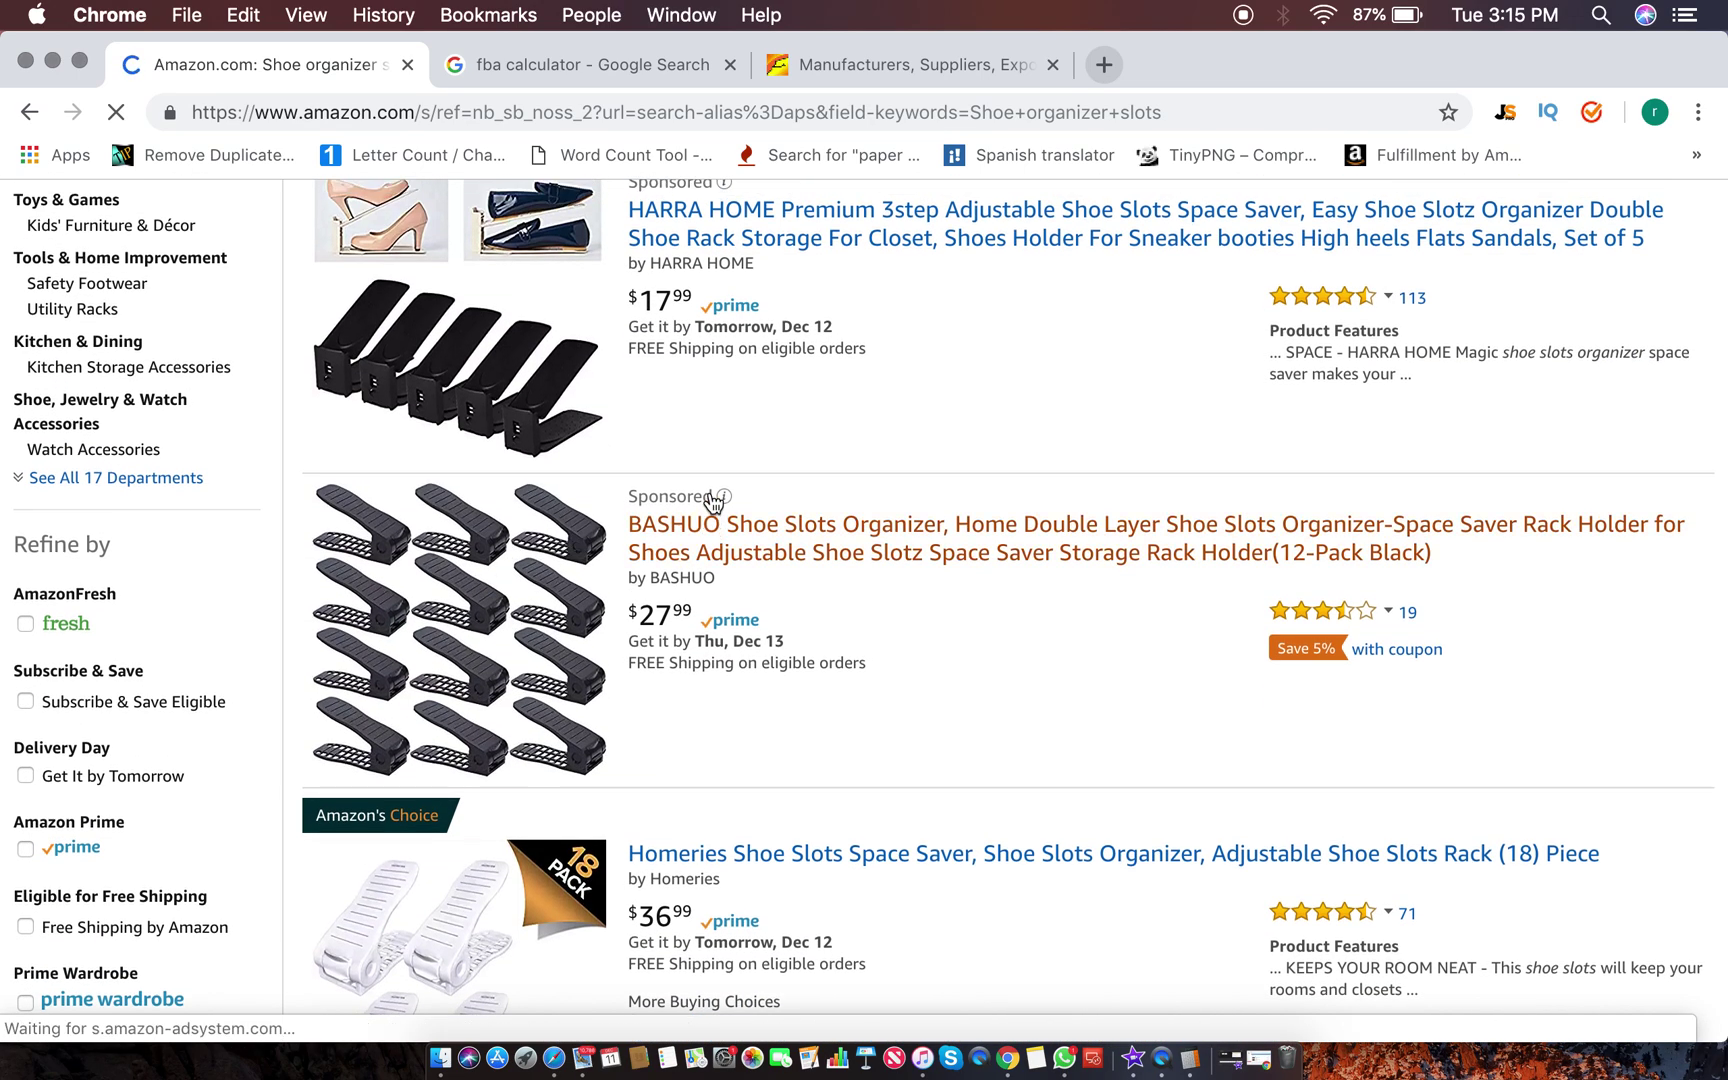
scroll(716, 633, "up", 2)
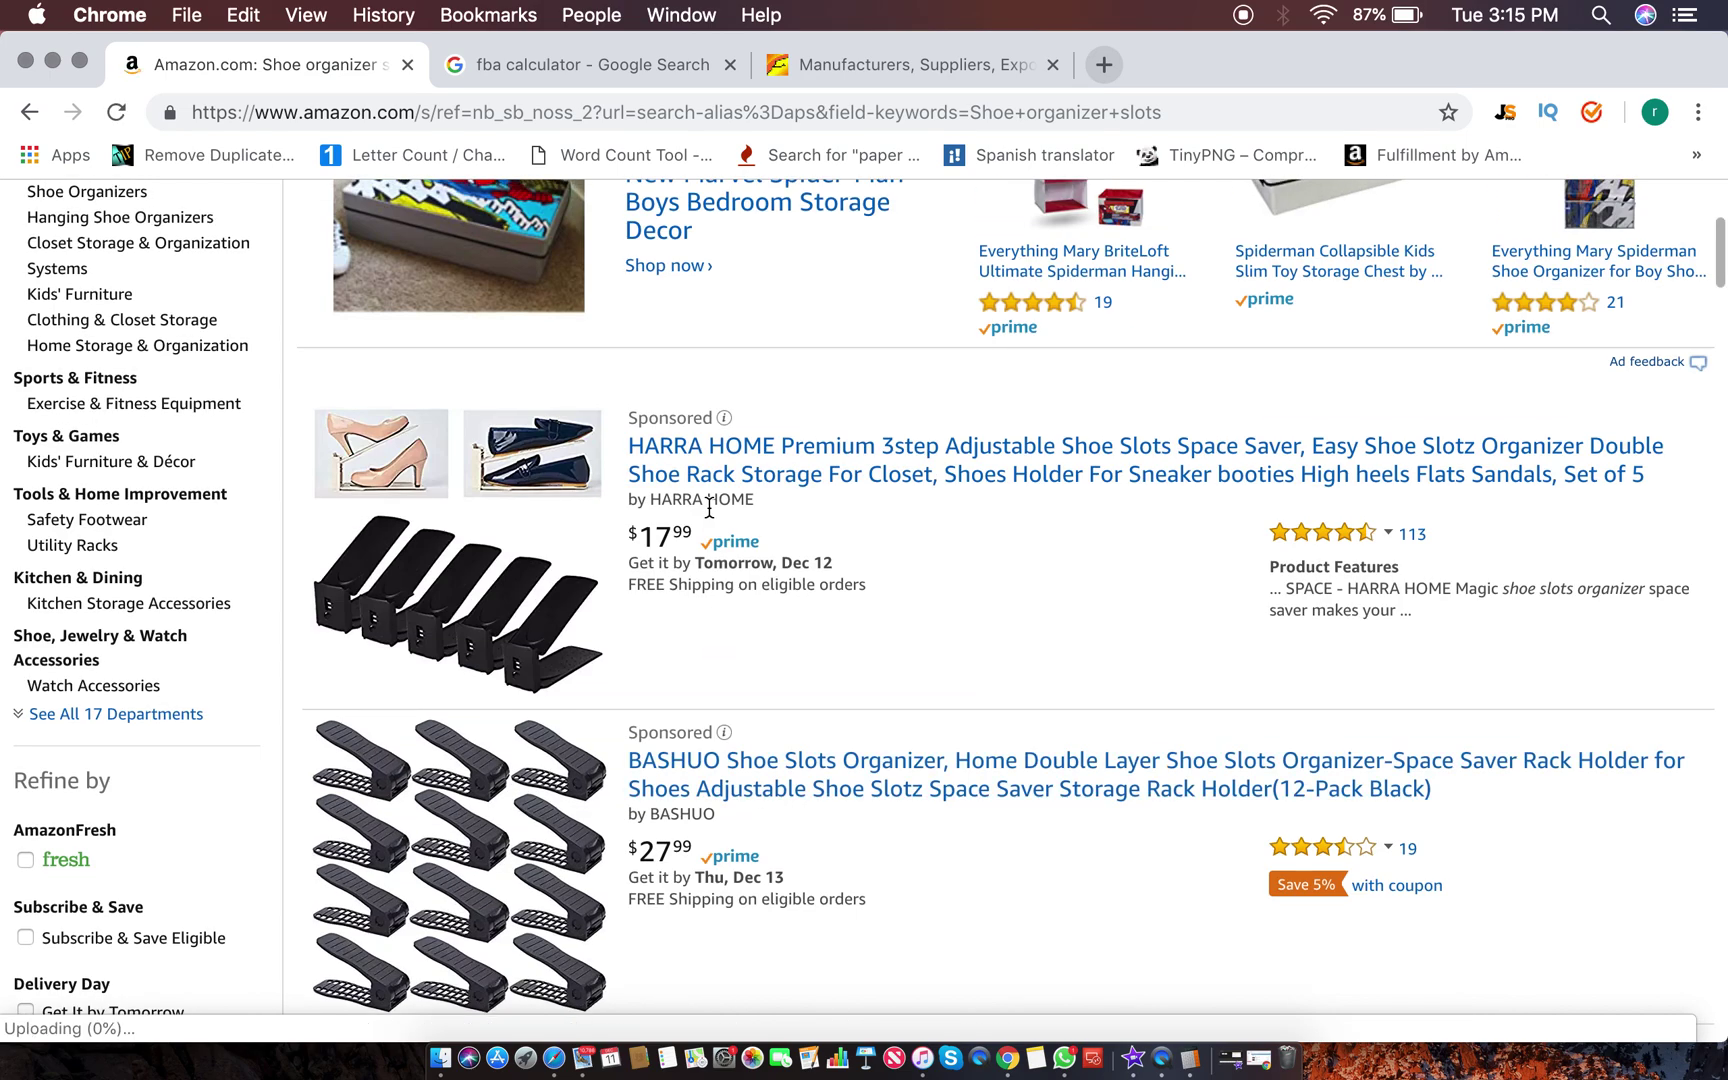
scroll(709, 512, "down", 2)
scroll(709, 508, "down", 2)
scroll(716, 345, "down", 2)
left_click(723, 372)
scroll(875, 500, "up", 2)
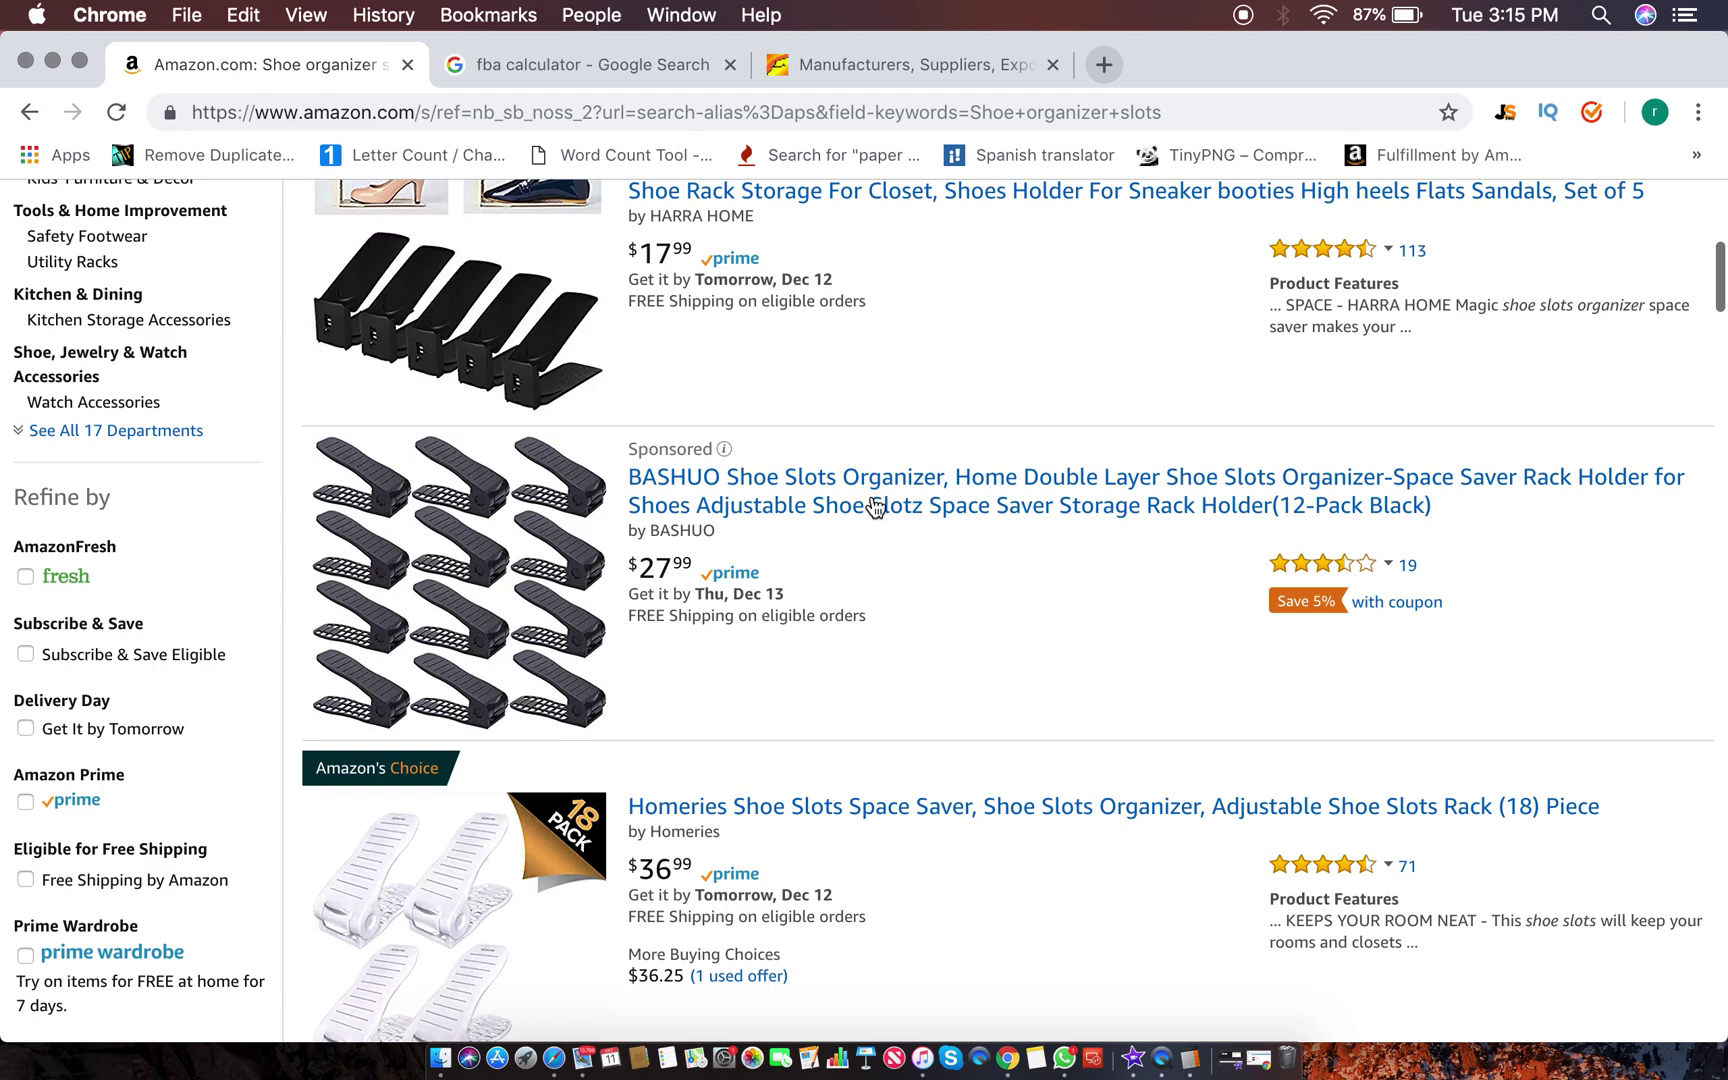
scroll(818, 476, "up", 3)
scroll(818, 476, "down", 6)
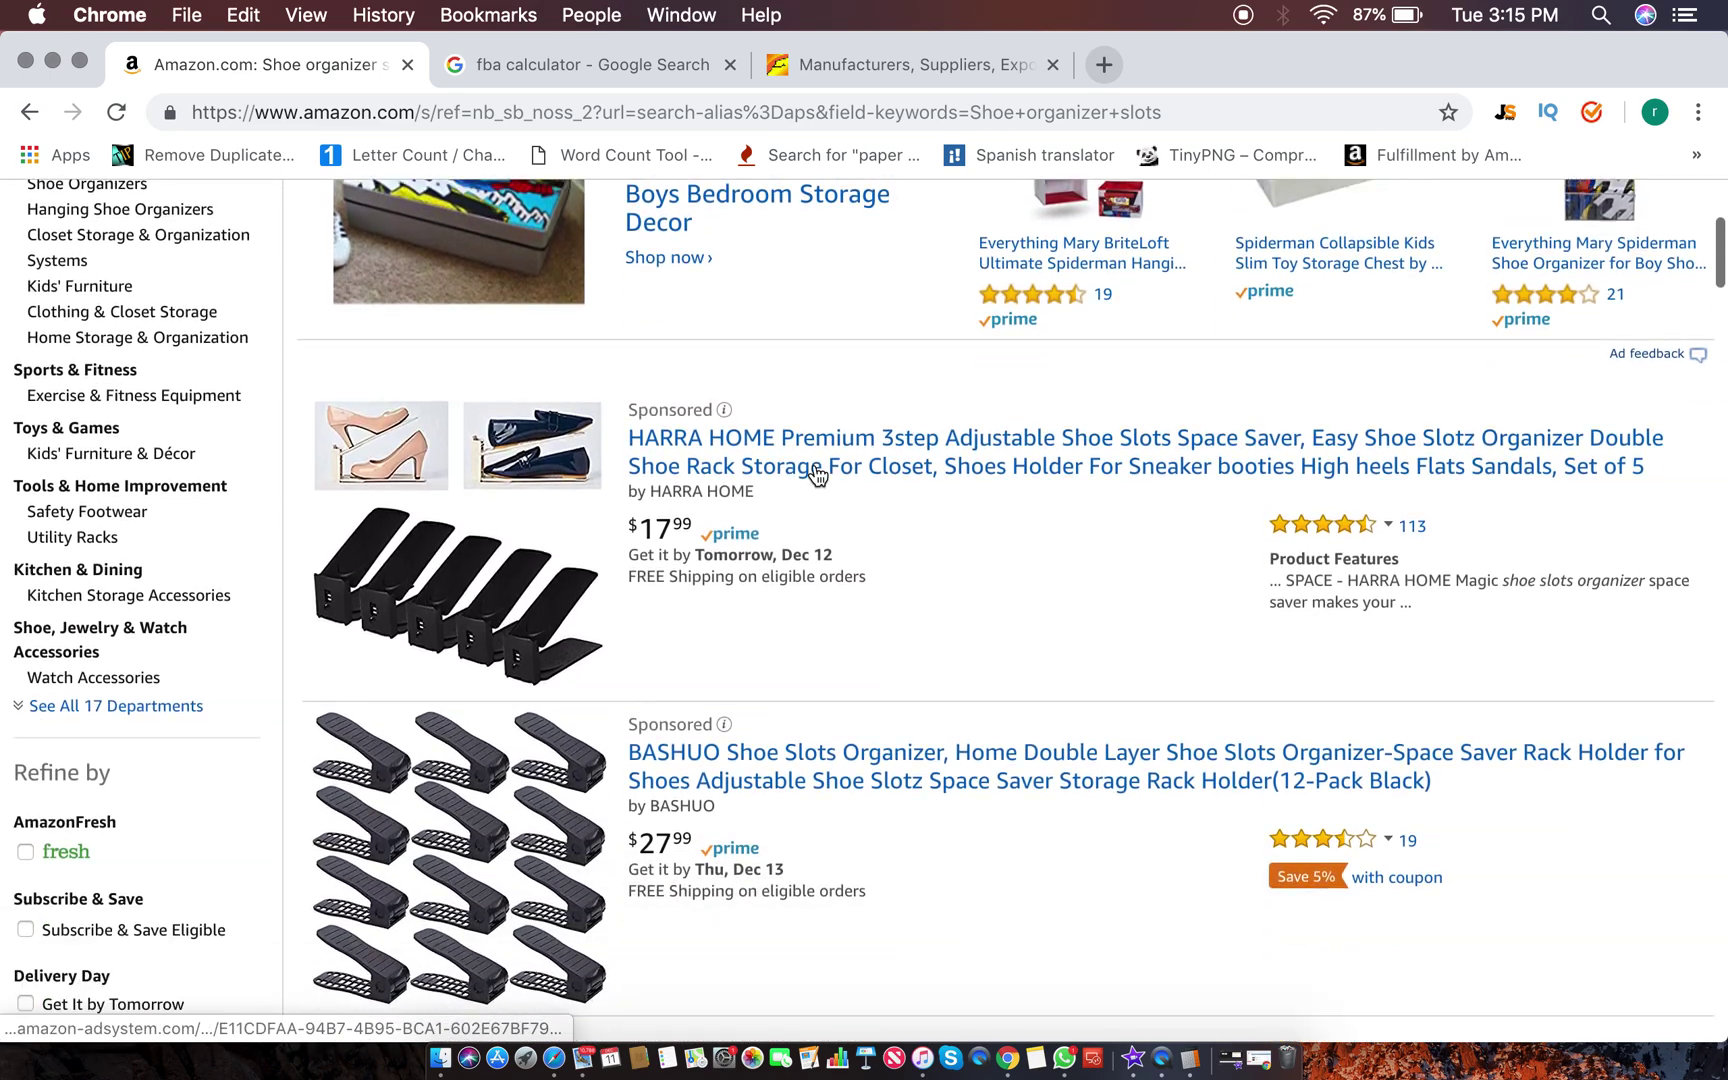
scroll(816, 470, "down", 2)
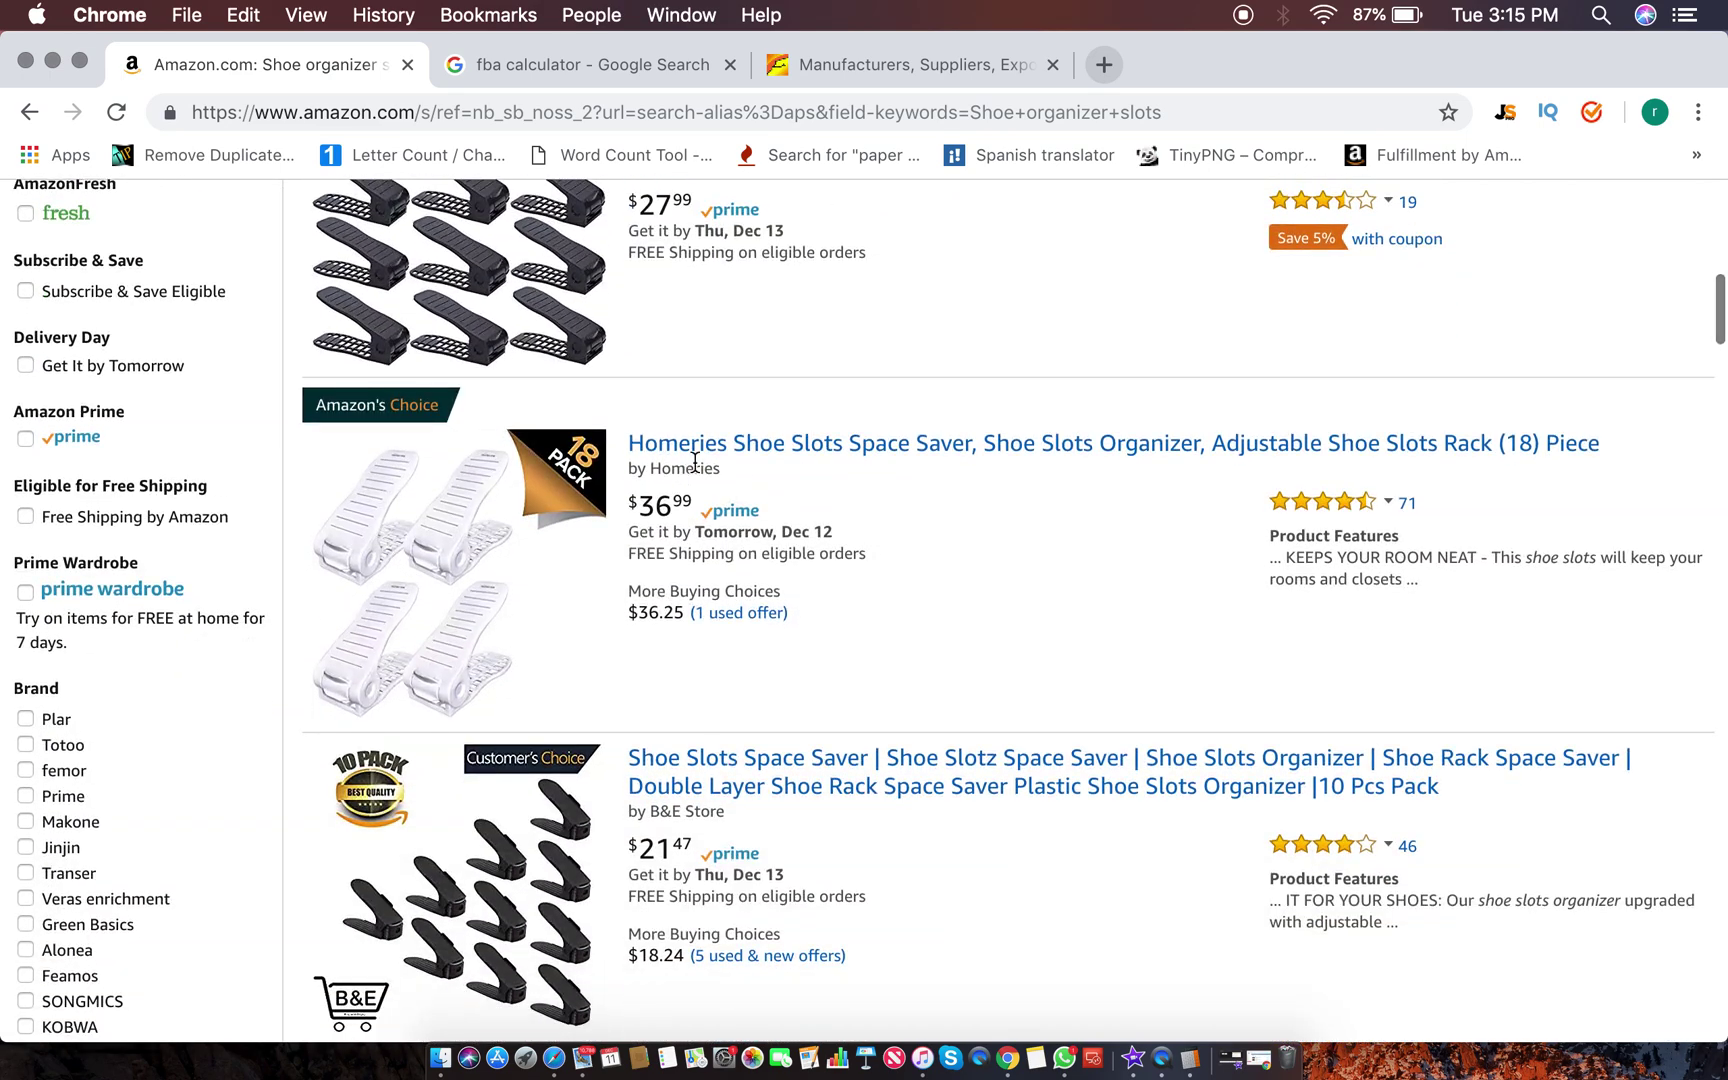
Step: Compare the star ratings and review counts of the shoe slot listings further down the search results
scroll(747, 508, "down", 7)
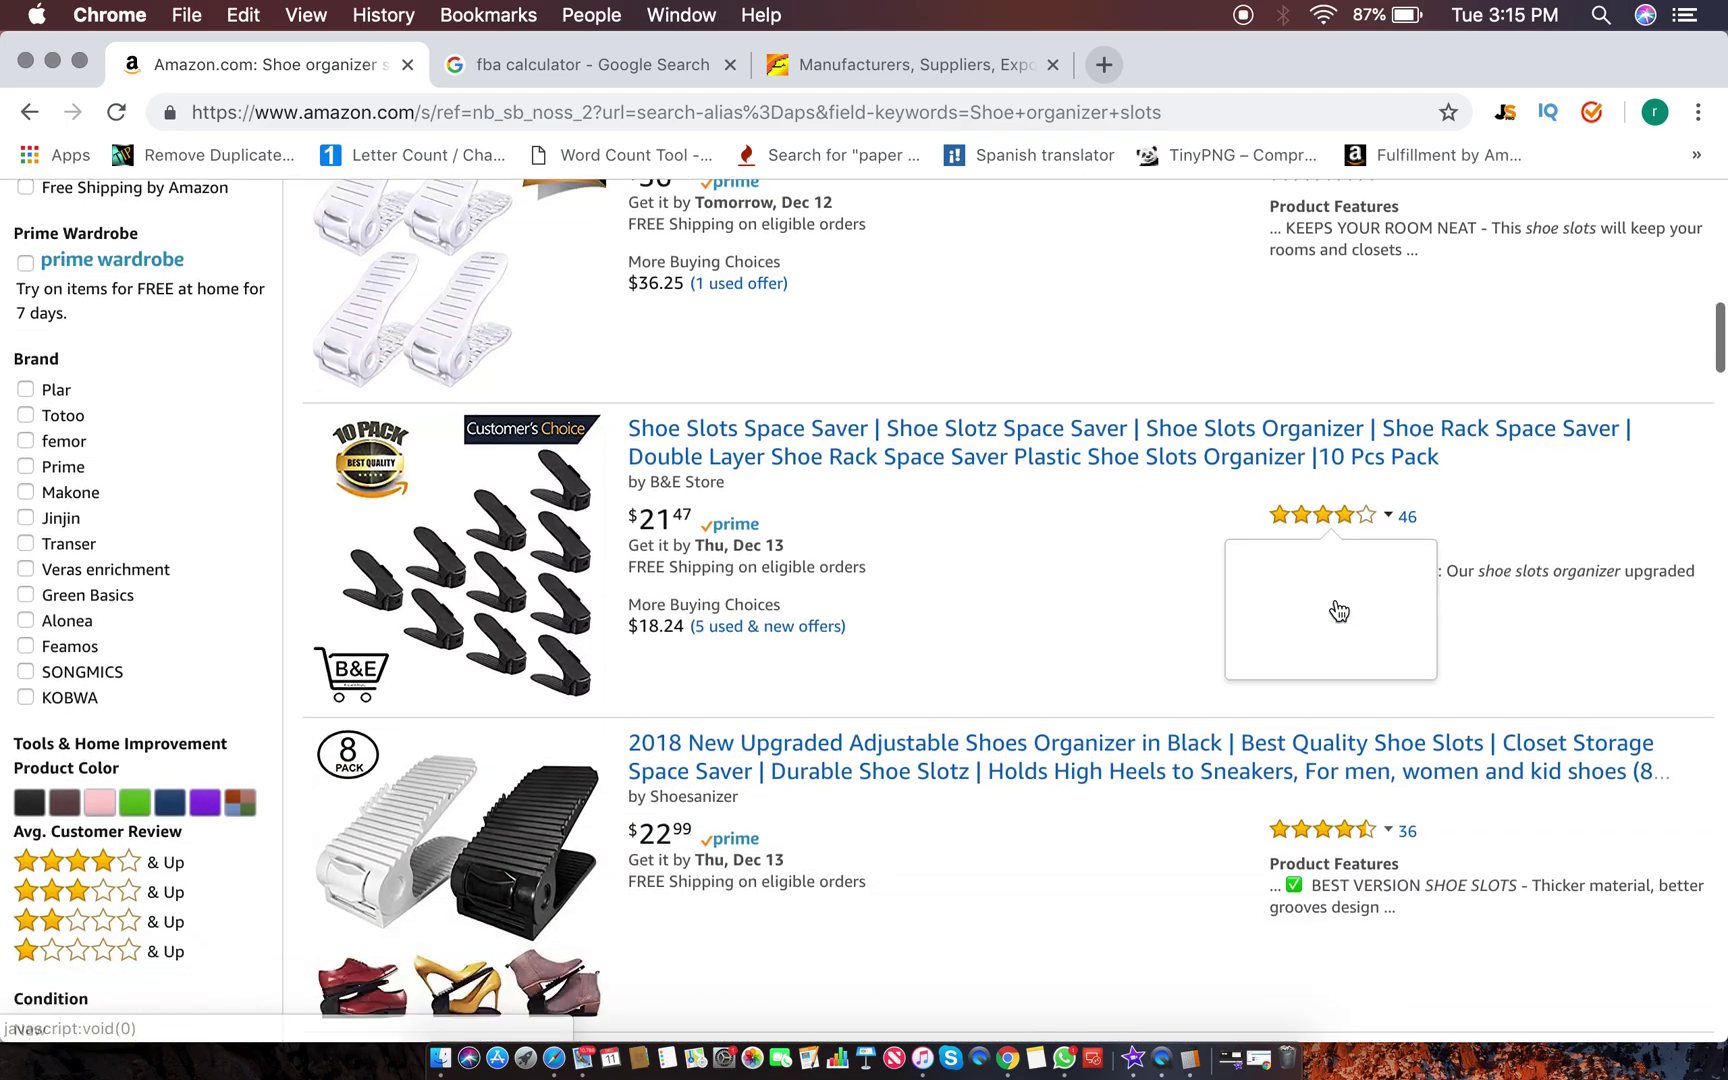
scroll(1338, 609, "down", 5)
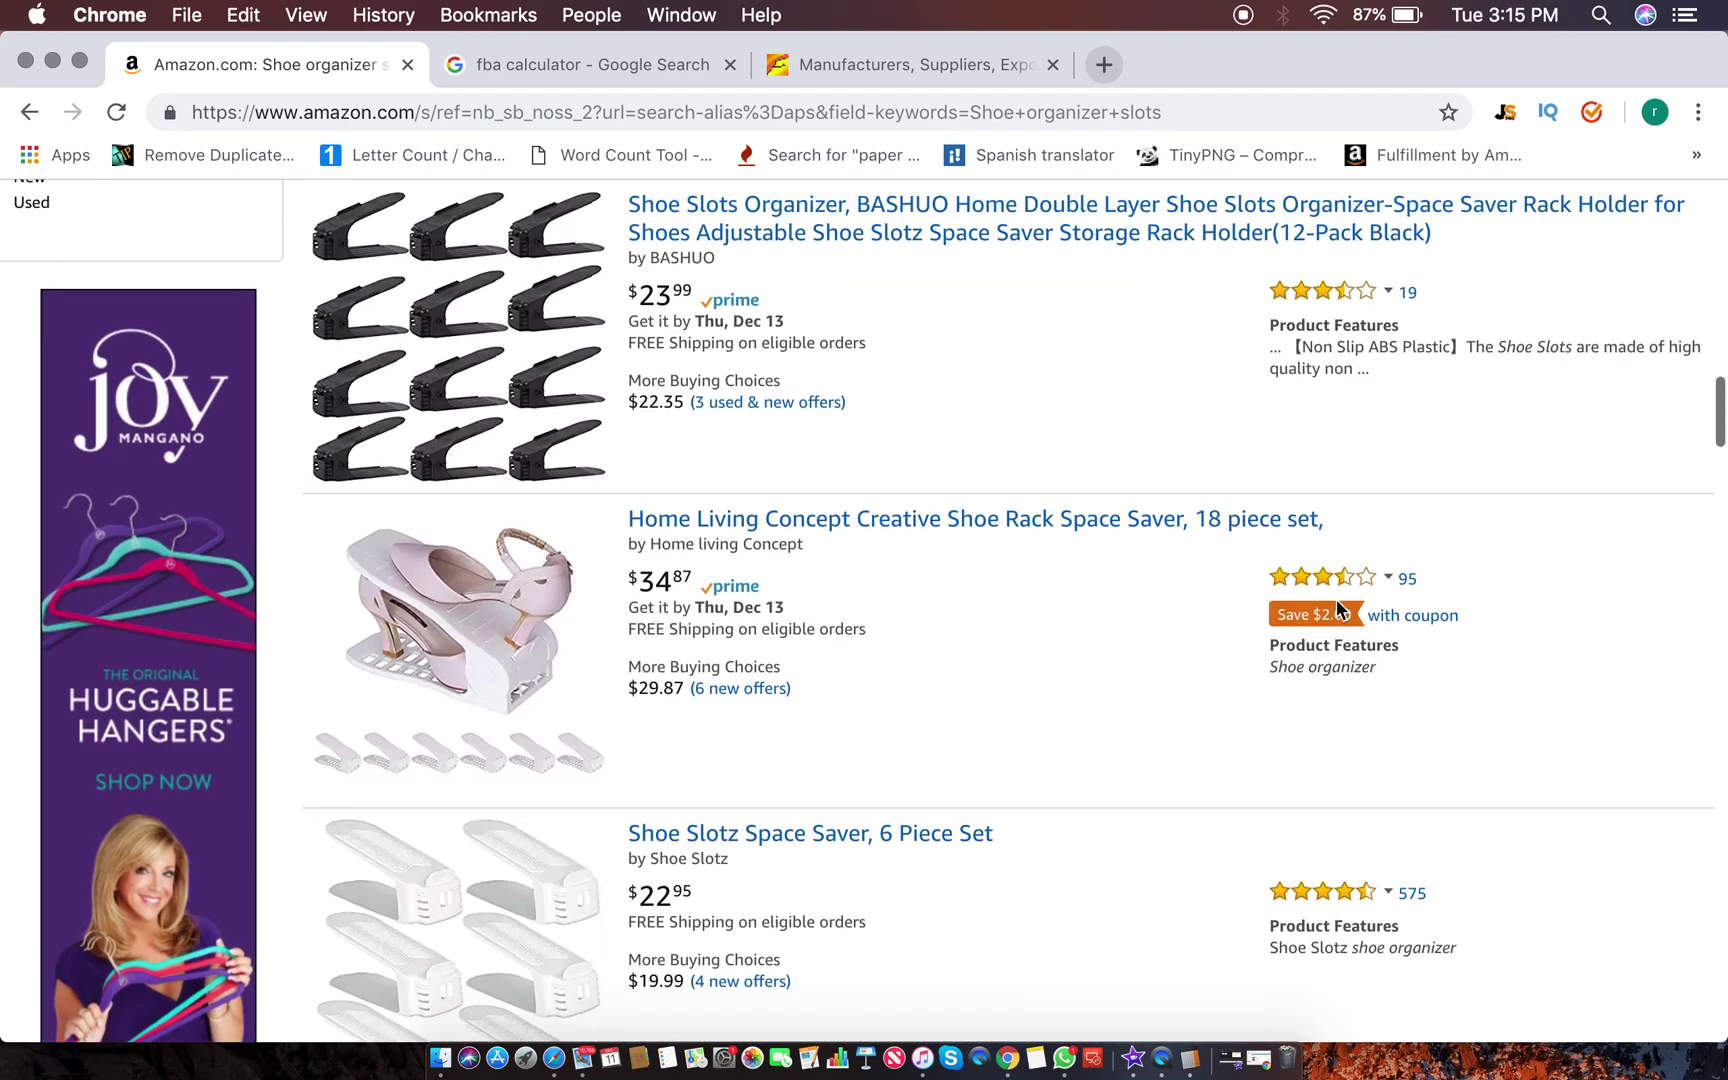
scroll(1338, 609, "up", 15)
scroll(1338, 609, "down", 15)
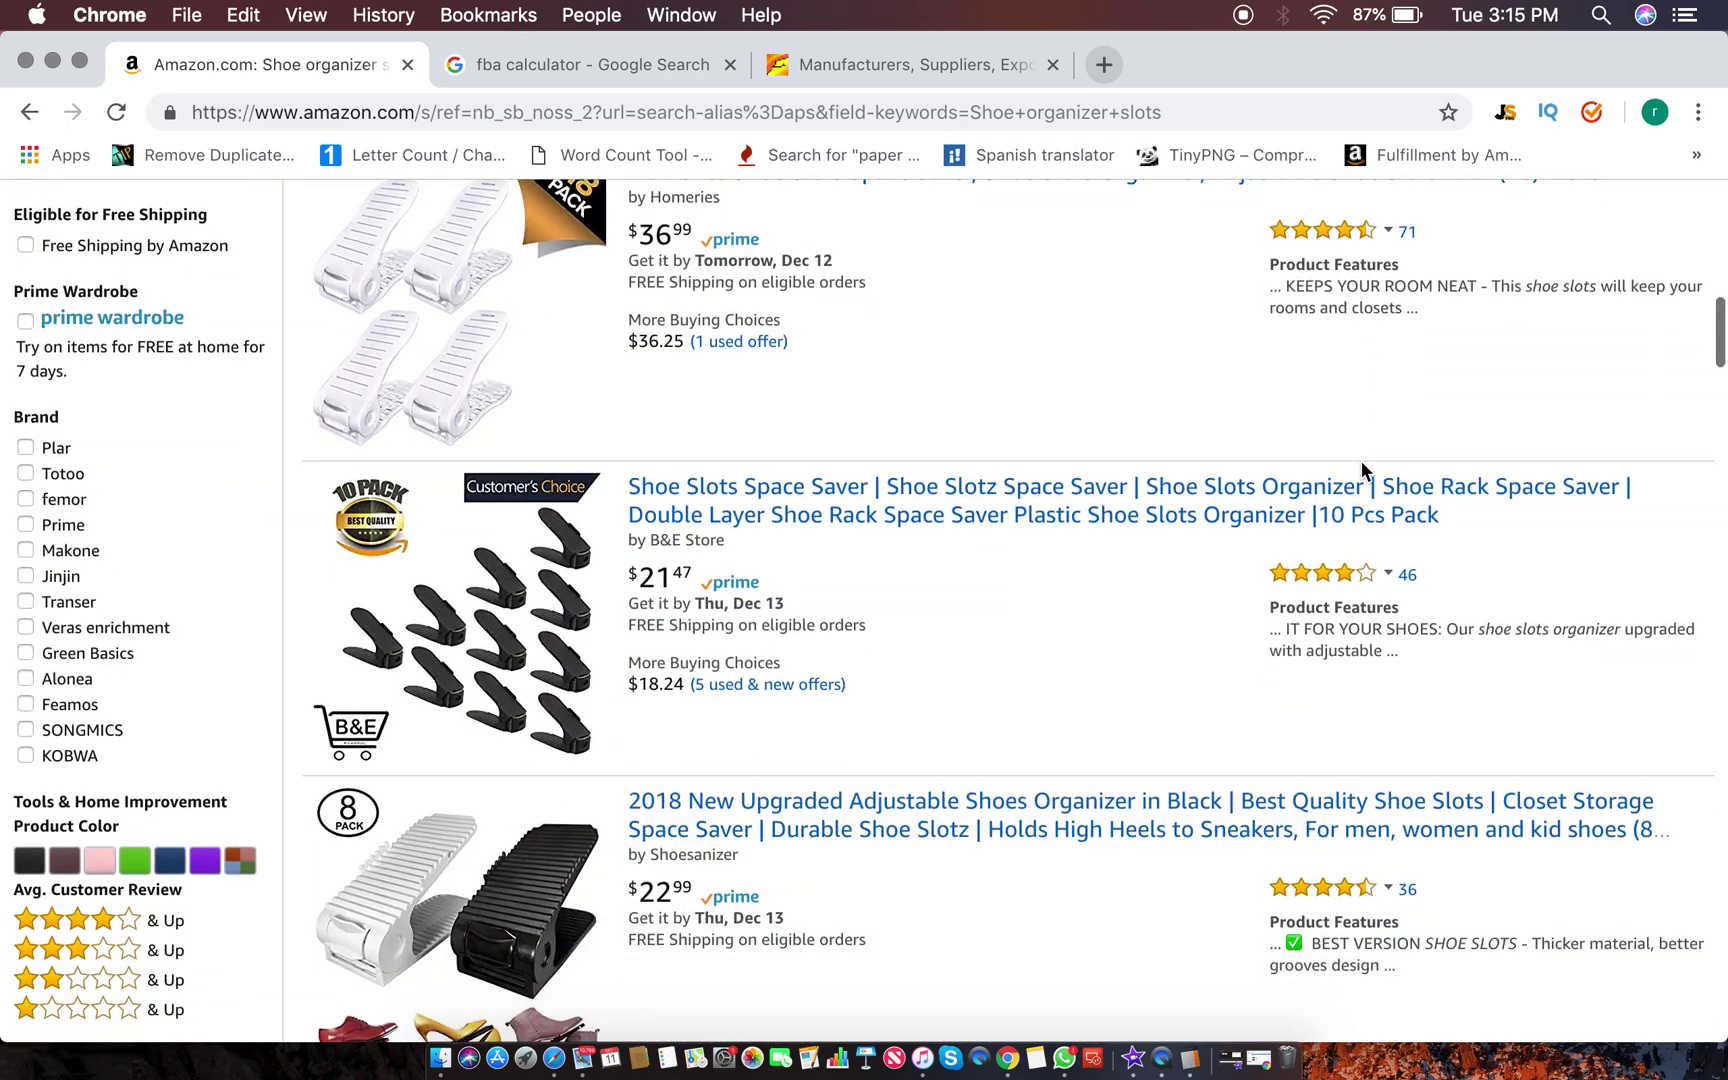
mouse_move(1388, 648)
scroll(1385, 655, "down", 4)
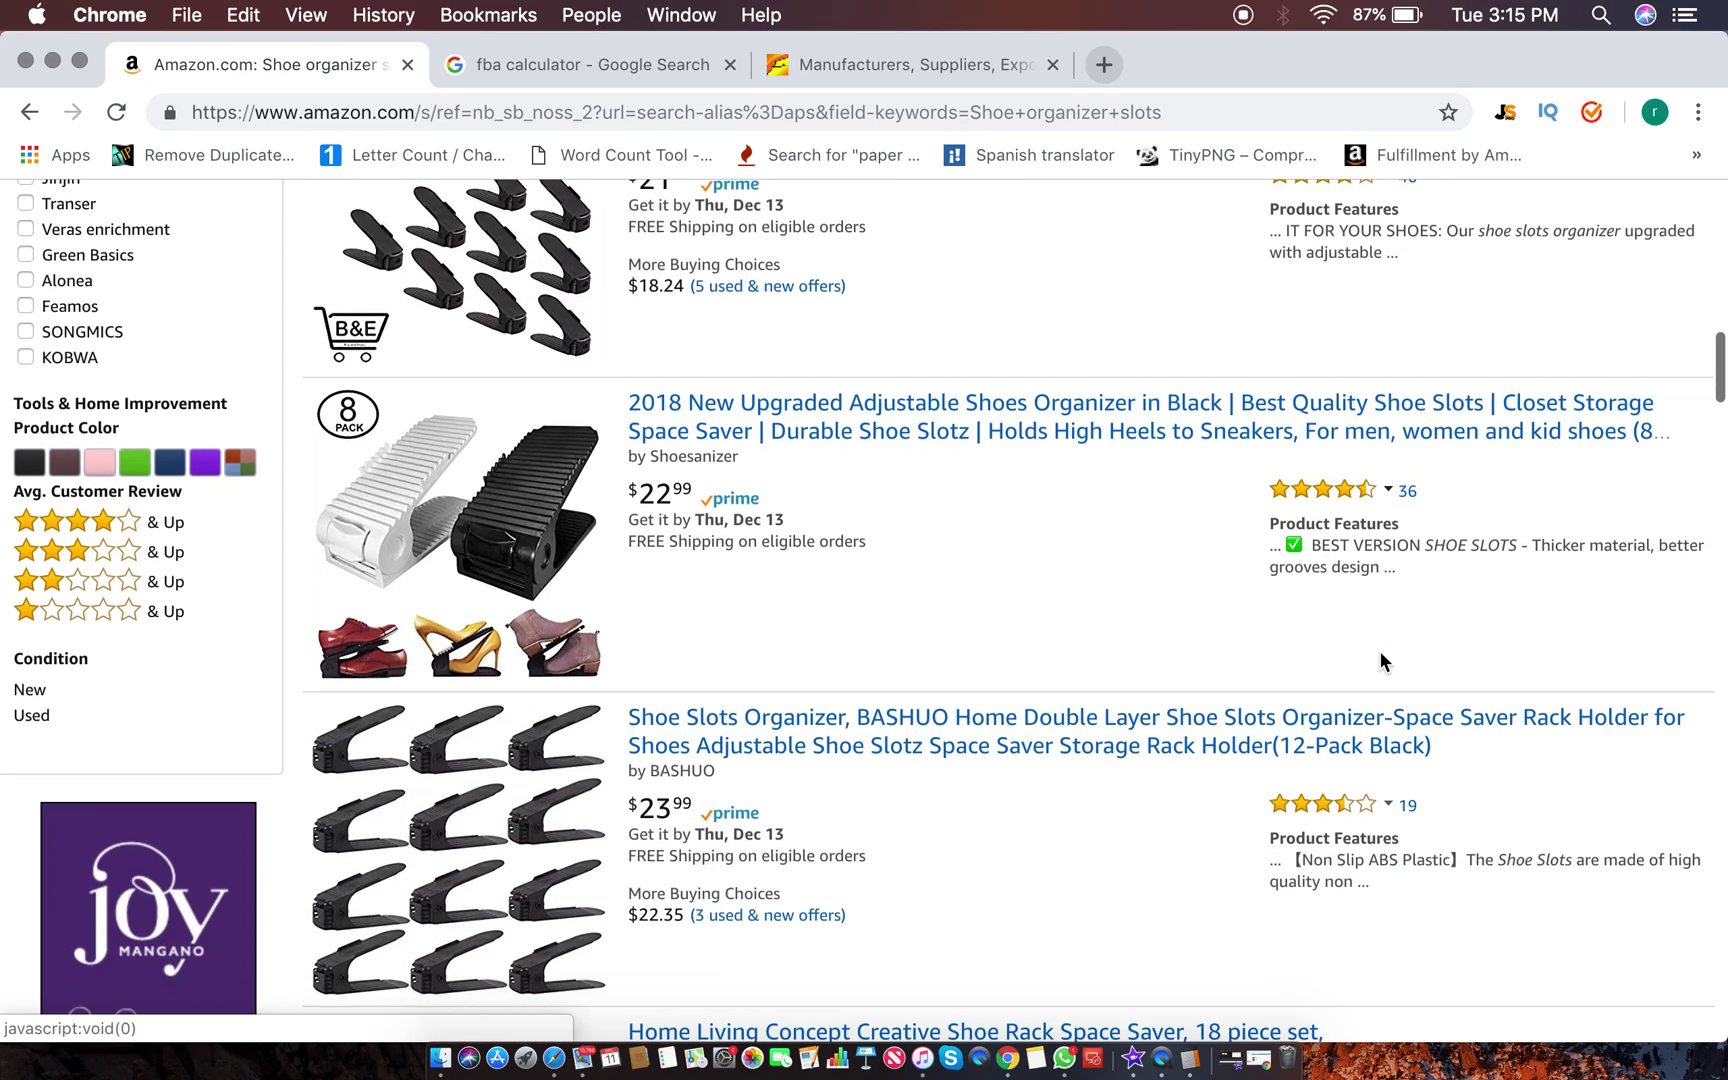
scroll(1383, 660, "down", 1)
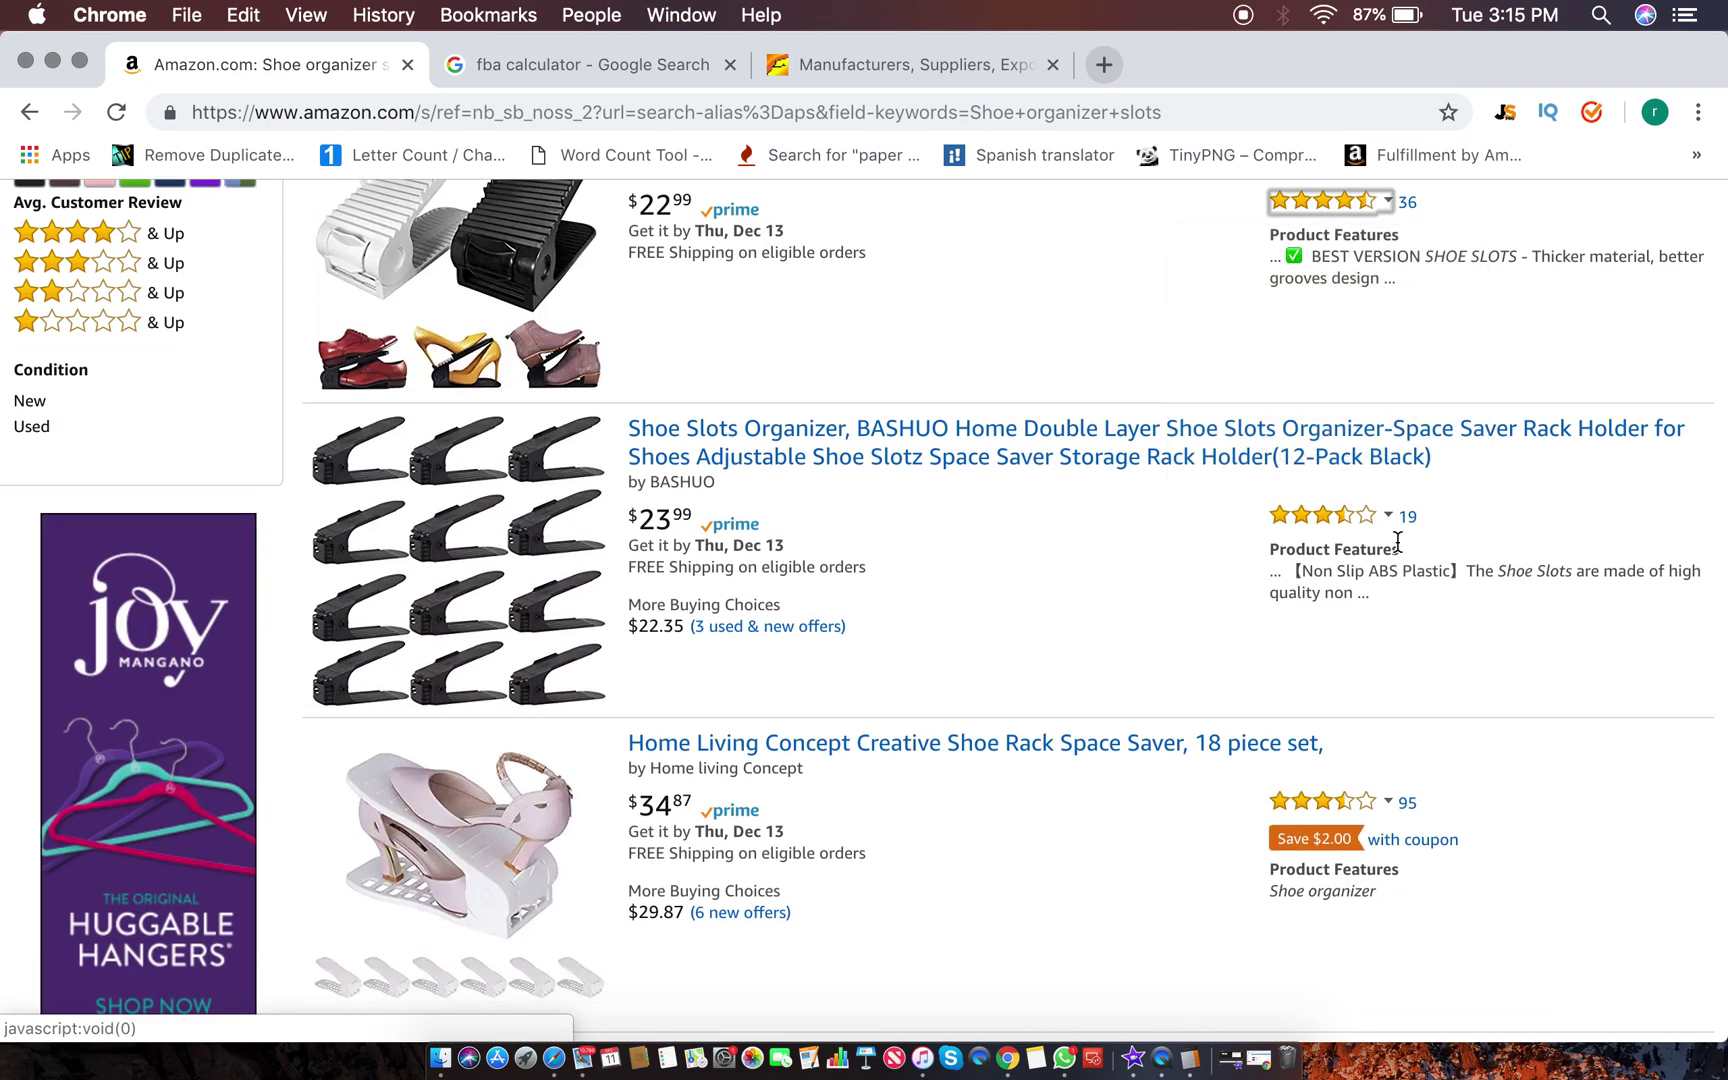
scroll(1397, 545, "down", 4)
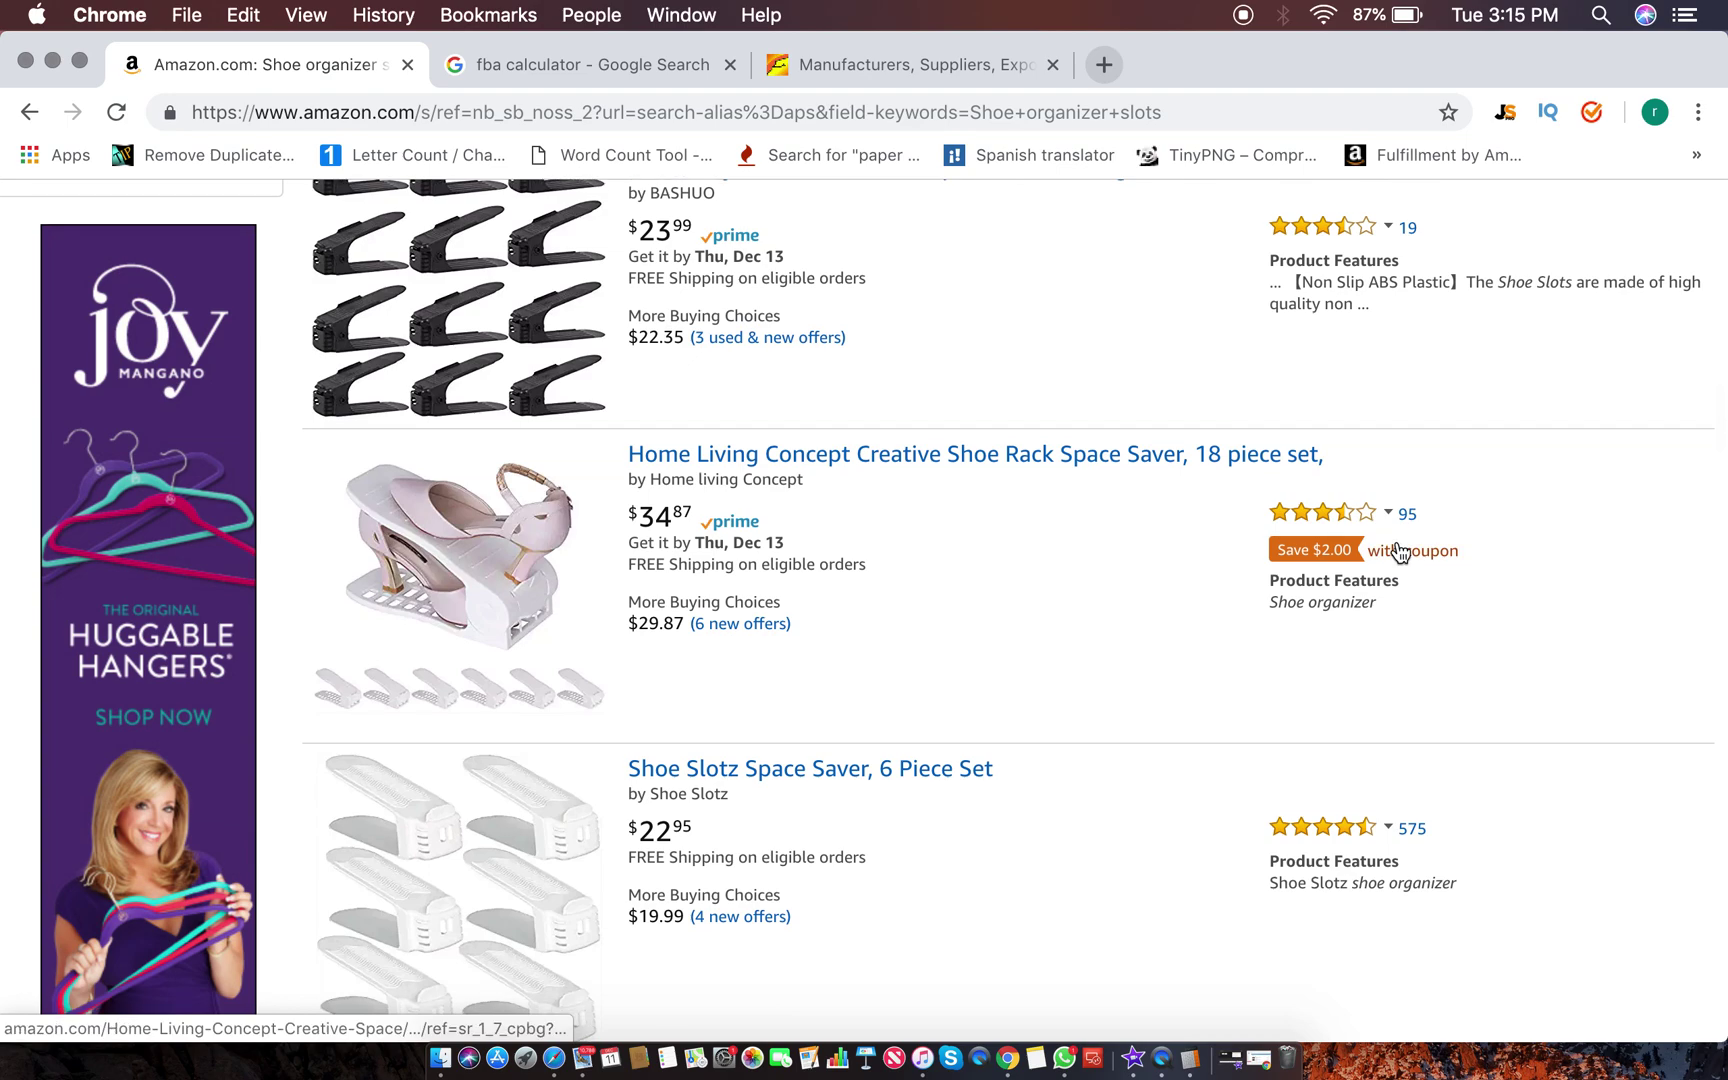
scroll(1400, 553, "up", 3)
scroll(1397, 540, "up", 10)
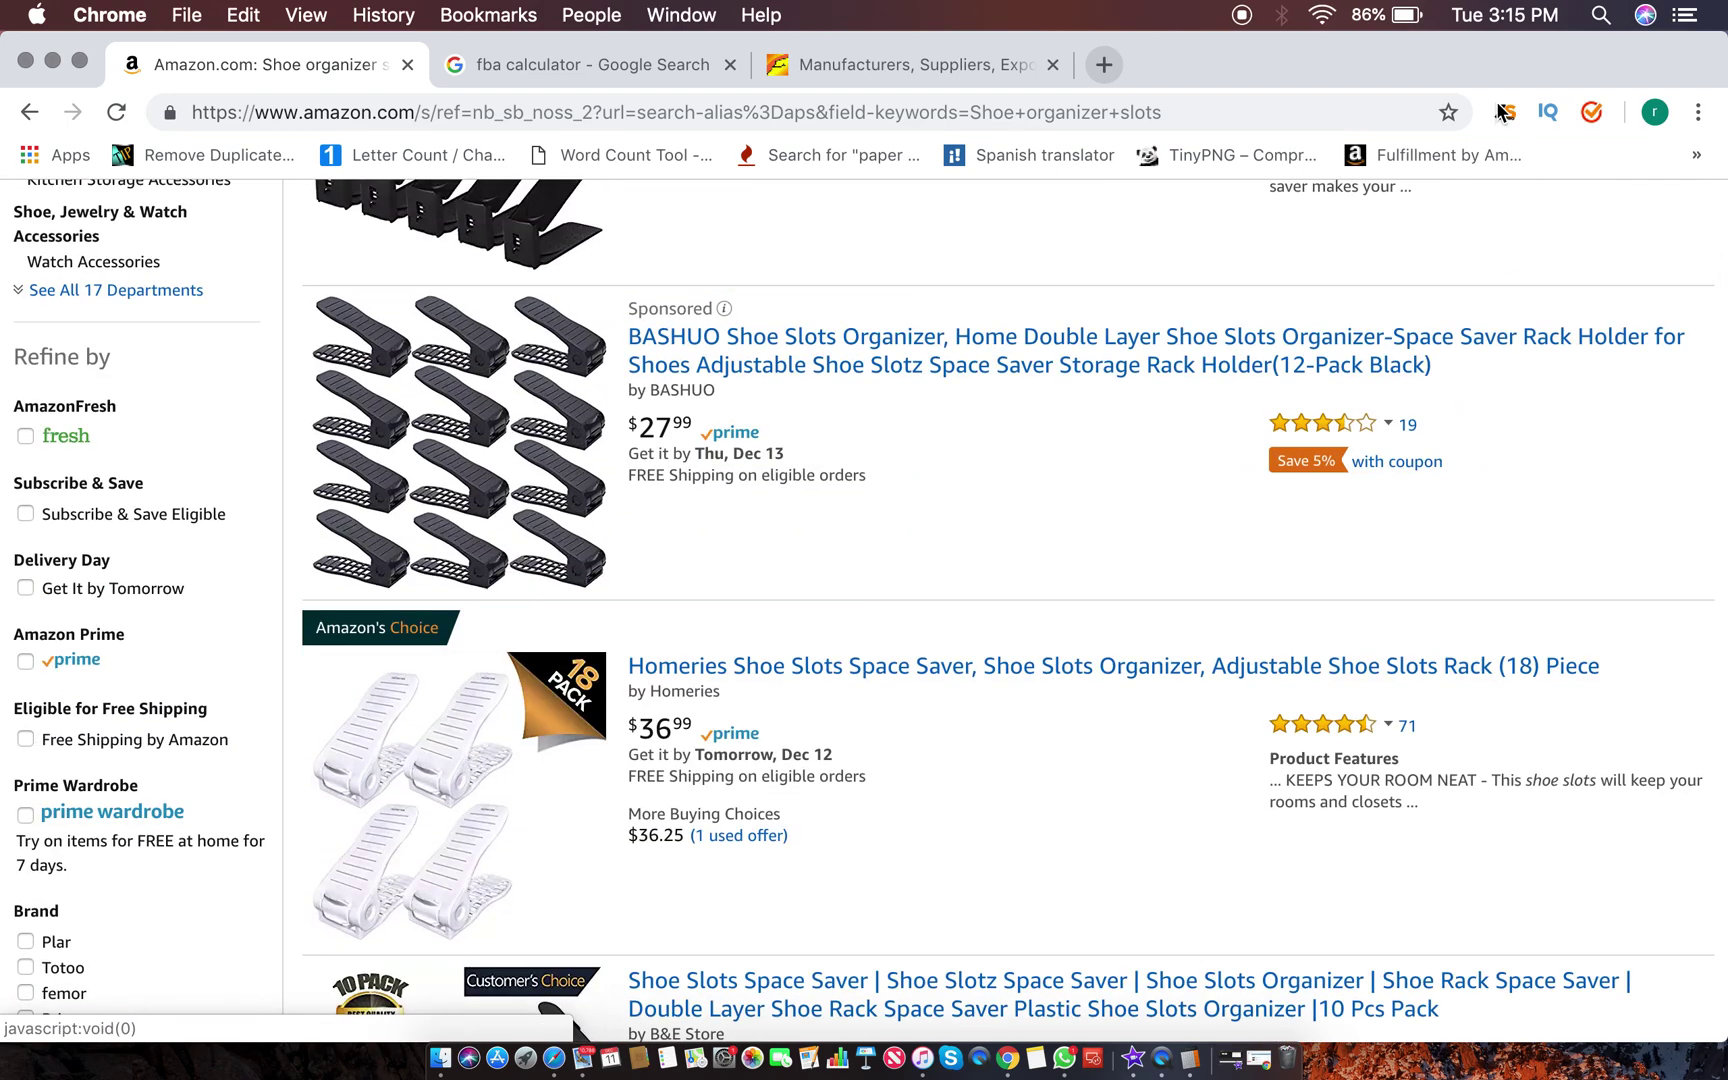
Step: Run the Jungle Scout extension on the search results and examine the products' prices, ranks, monthly sales, reviews and seller types
left_click(1502, 112)
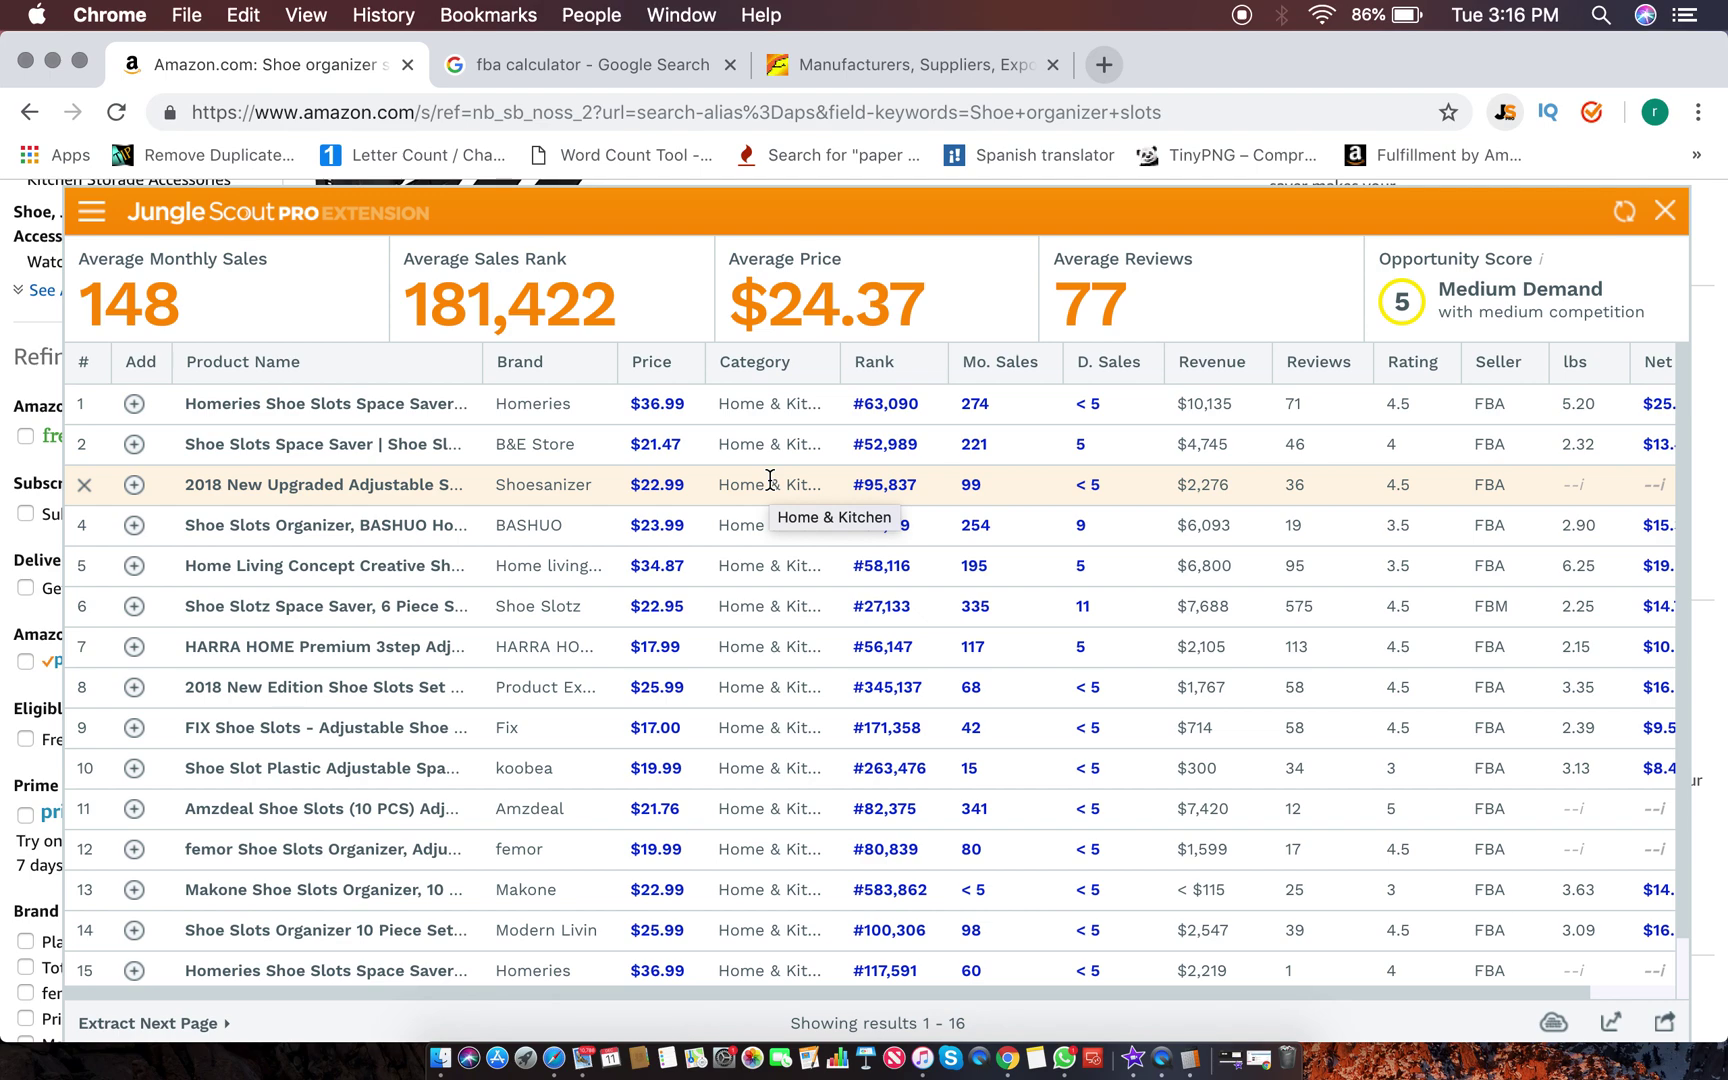
scroll(778, 510, "down", 2)
scroll(786, 527, "up", 1)
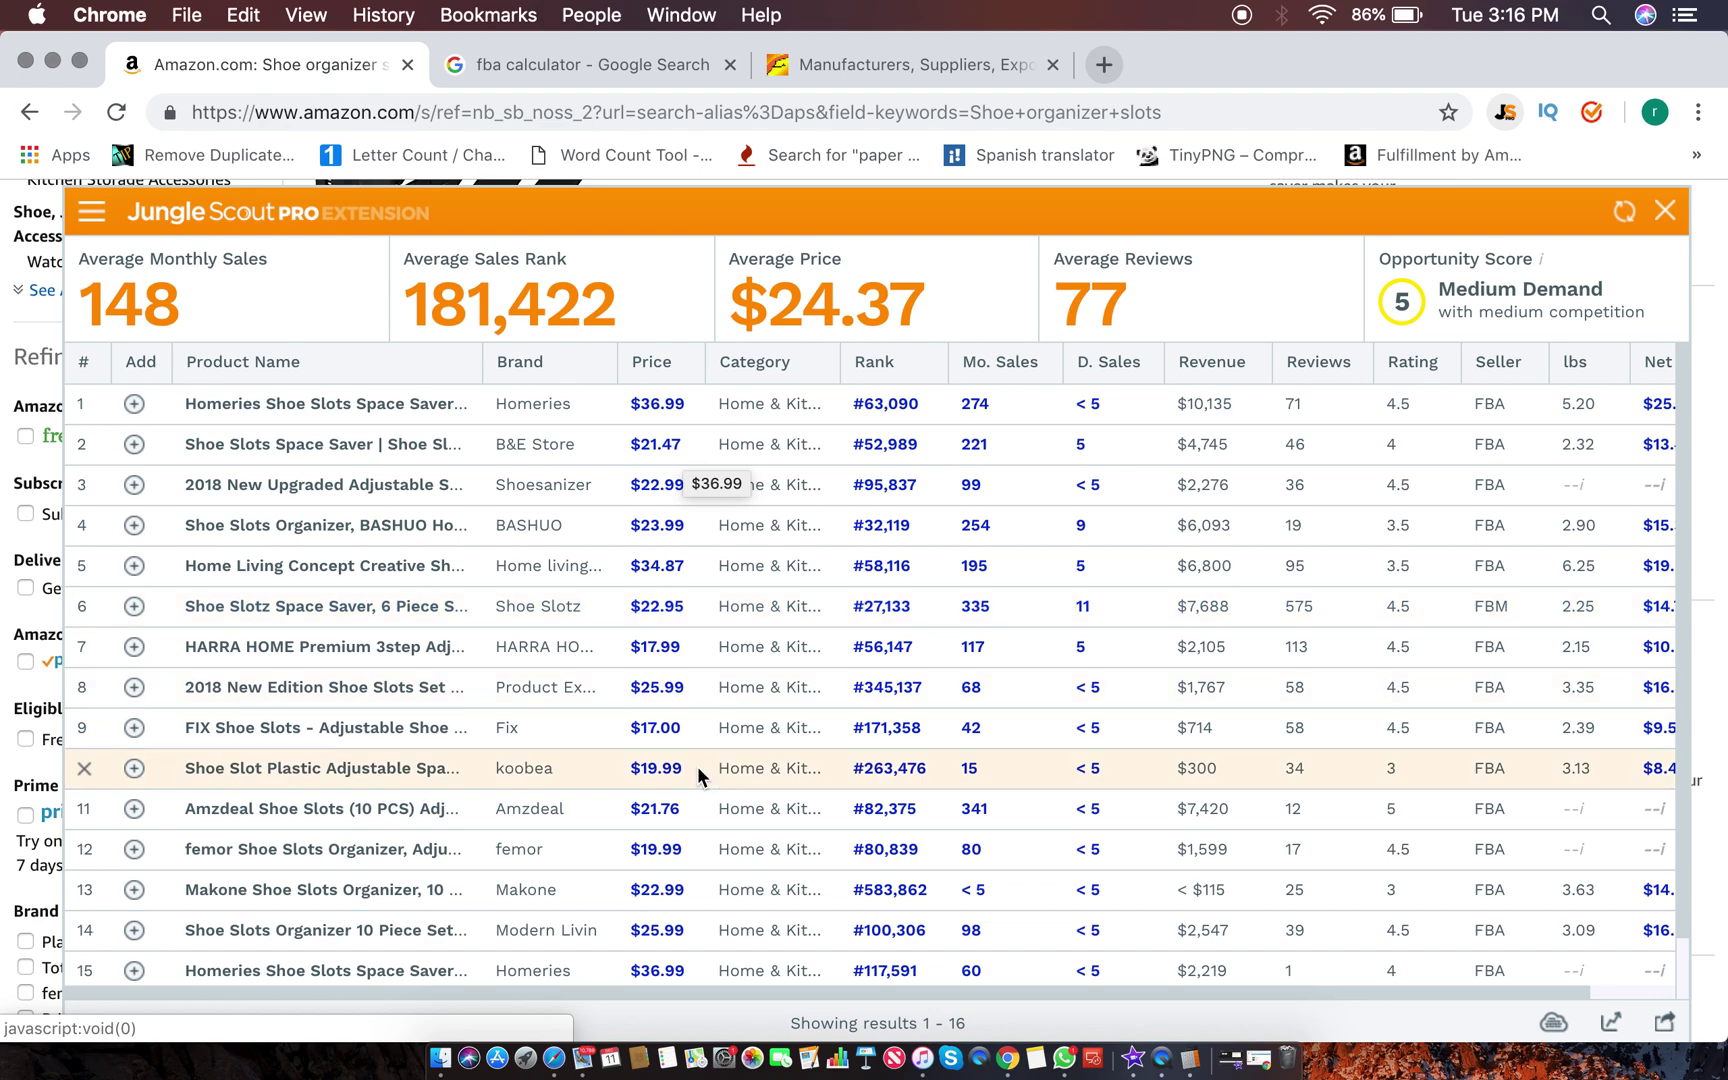
scroll(698, 733, "down", 2)
scroll(693, 483, "up", 2)
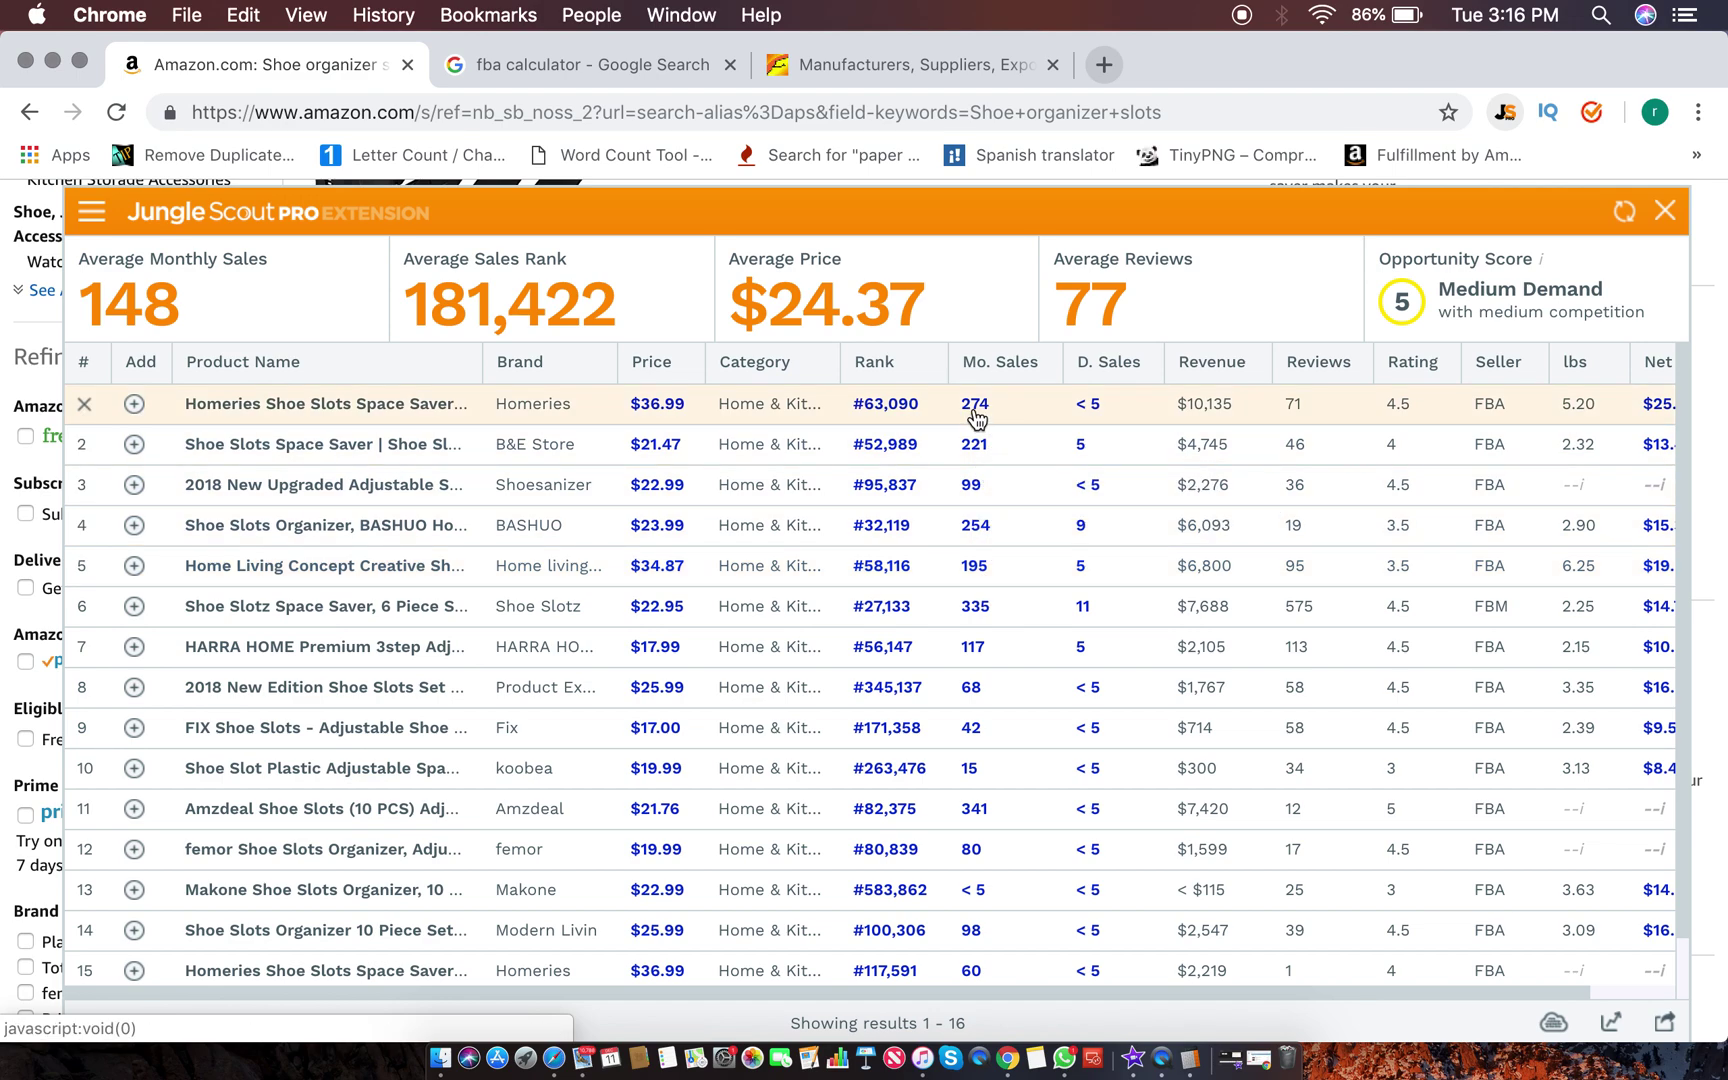
scroll(1017, 761, "down", 2)
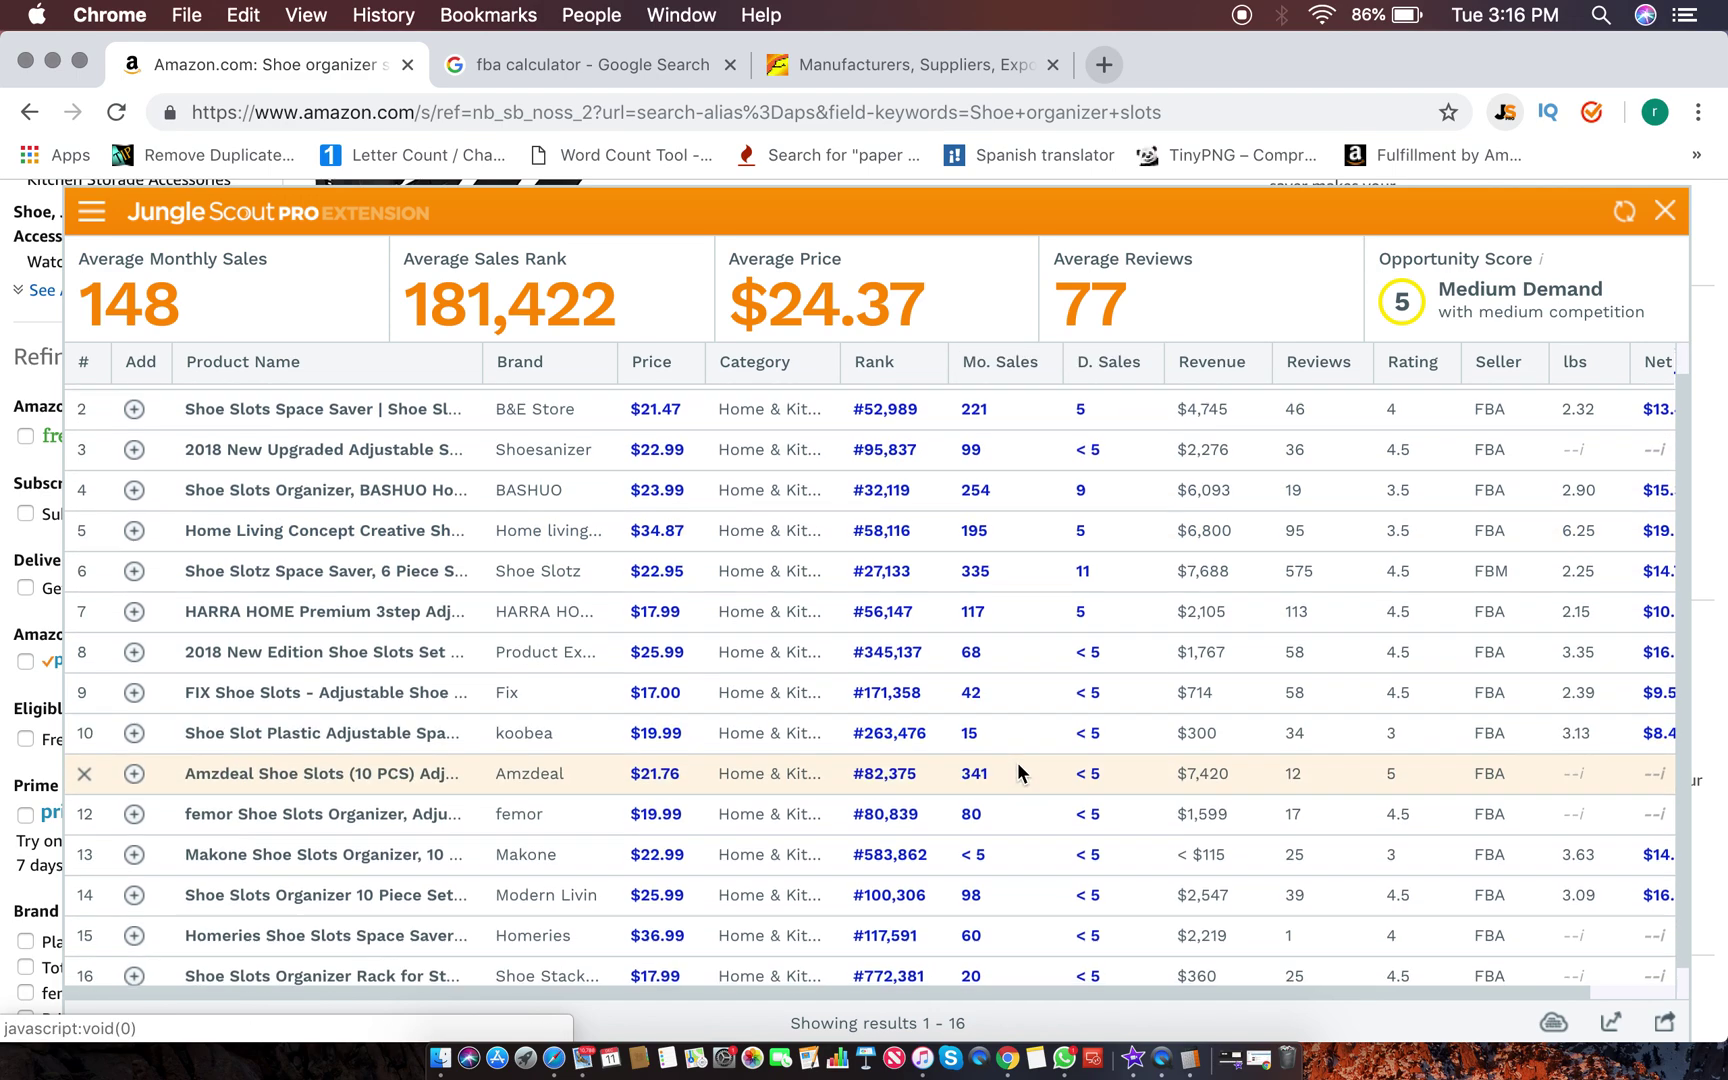
scroll(1017, 761, "up", 1)
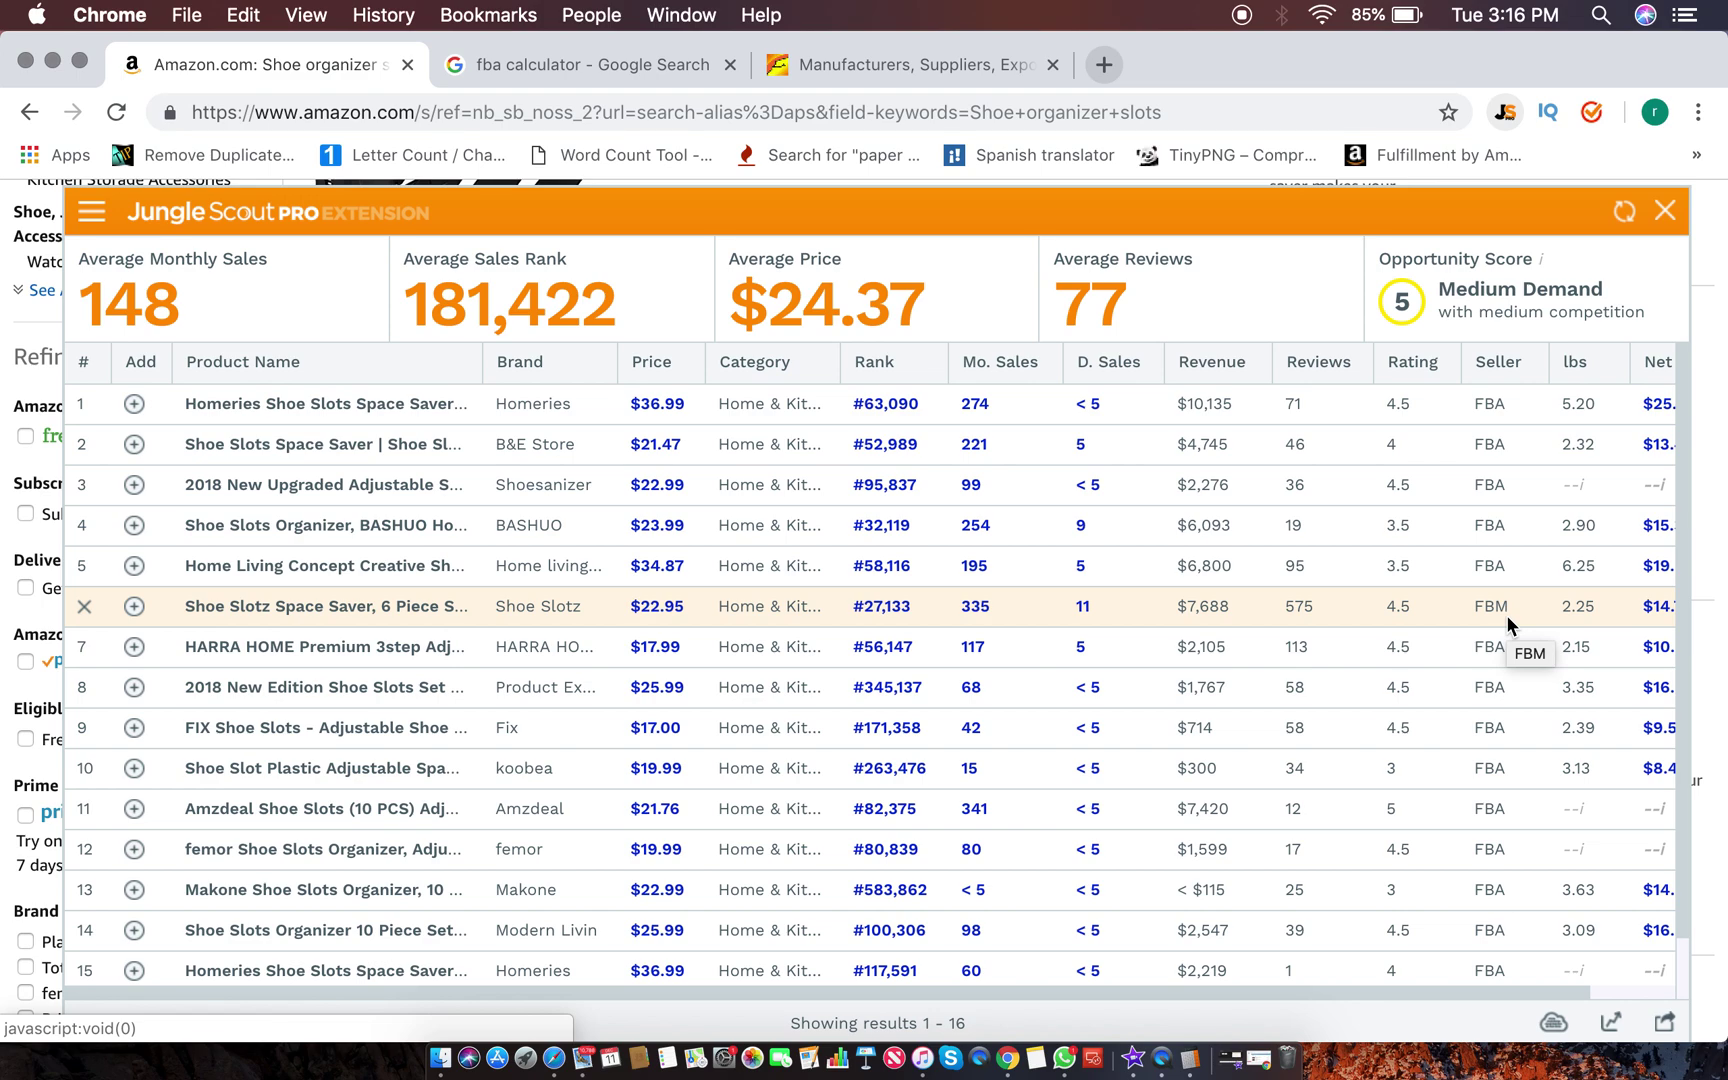
scroll(1110, 560, "down", 1)
scroll(1096, 534, "up", 1)
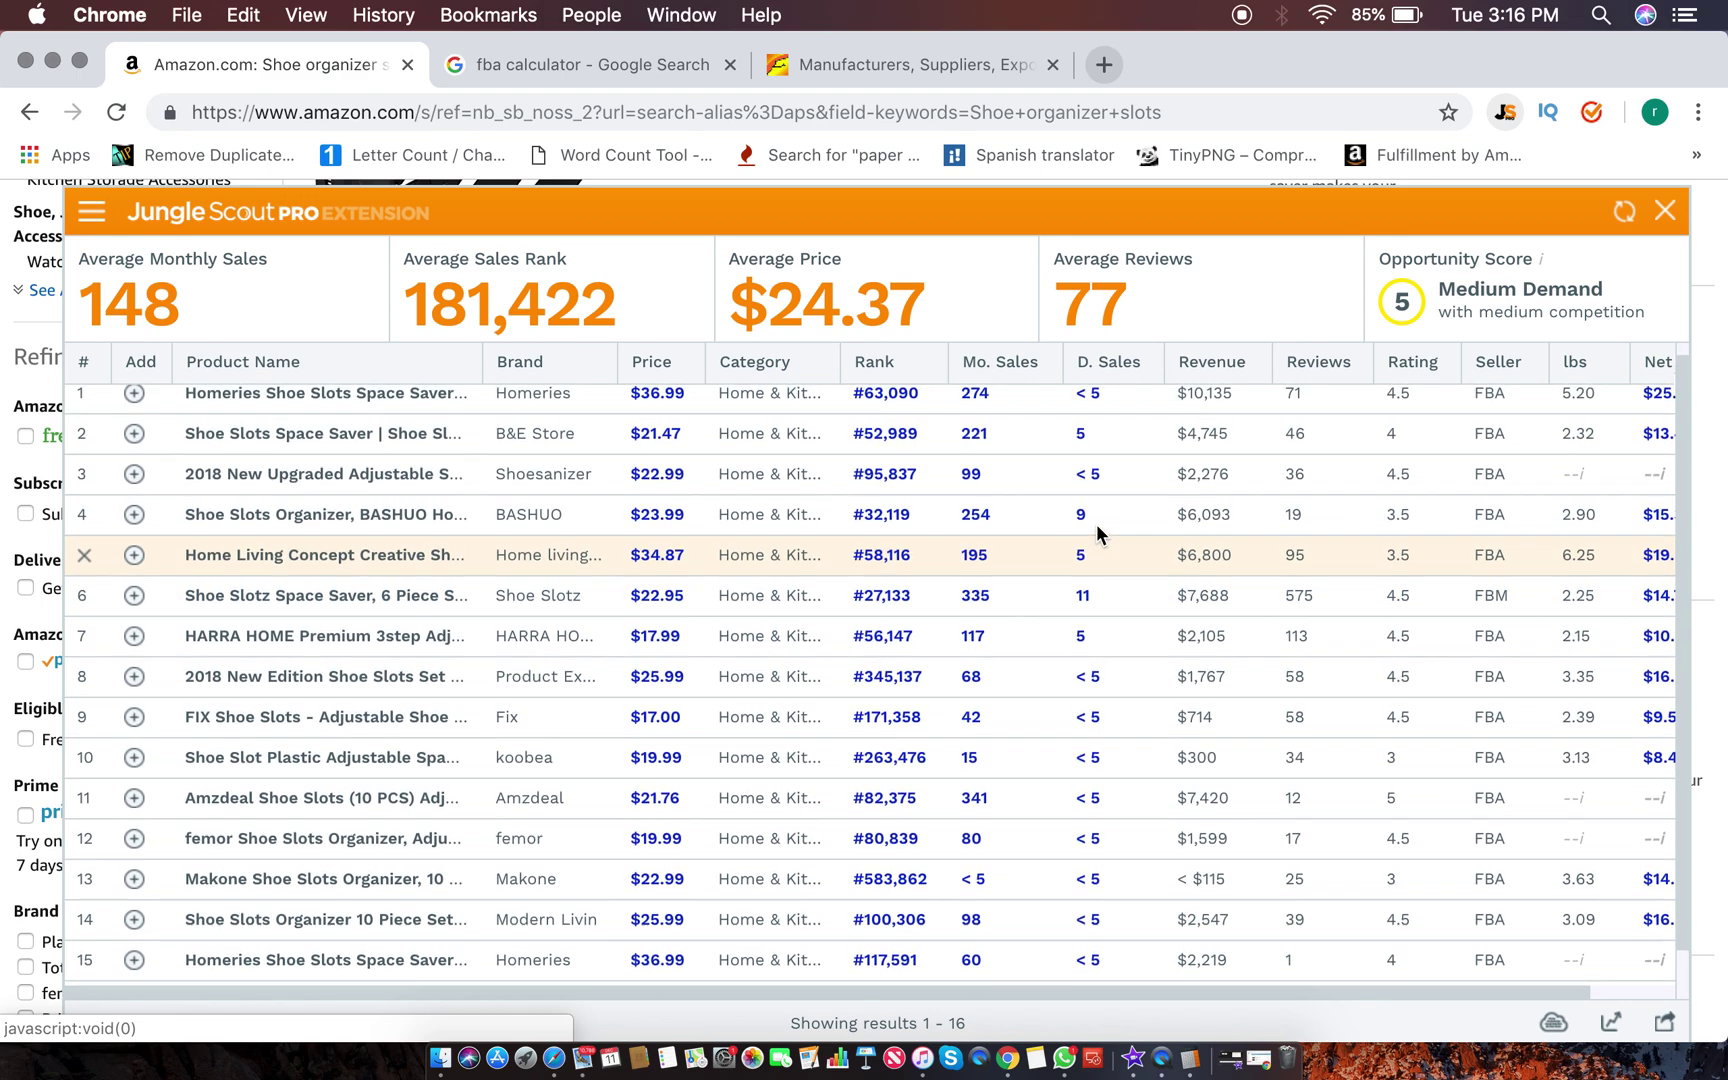
scroll(1096, 524, "up", 1)
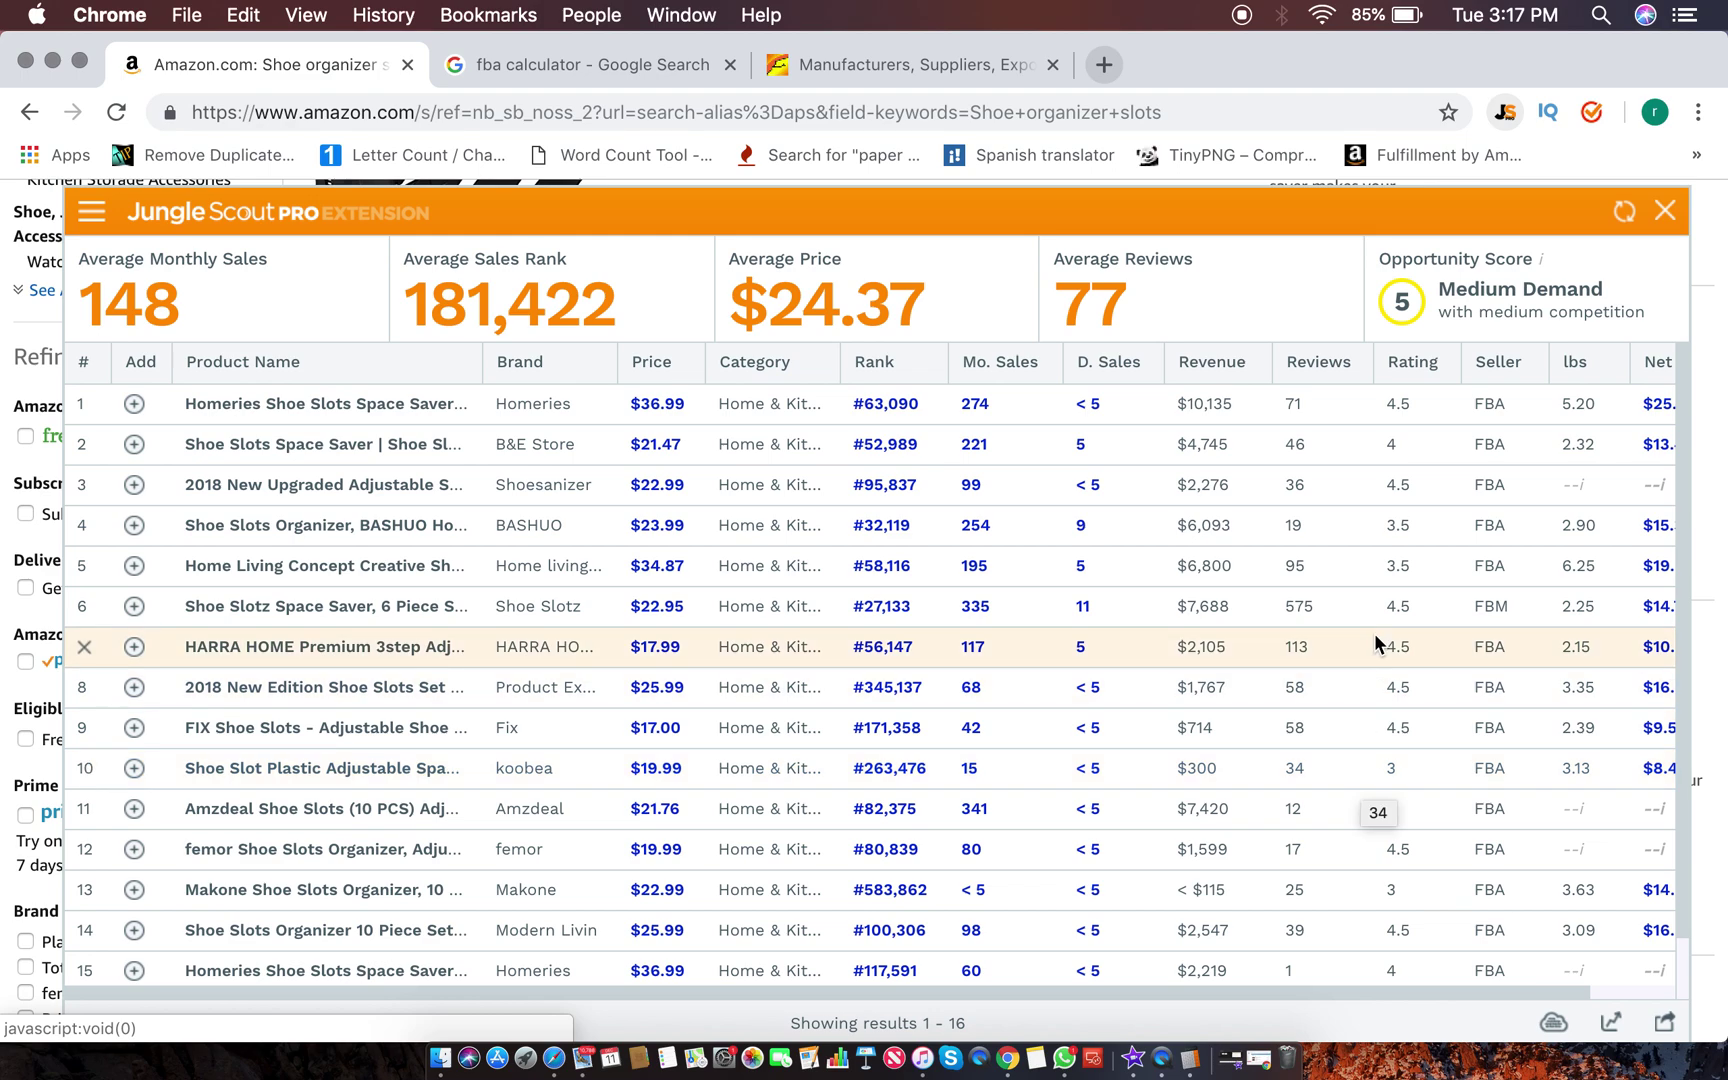
scroll(1458, 652, "right", 2)
scroll(1458, 655, "left", 2)
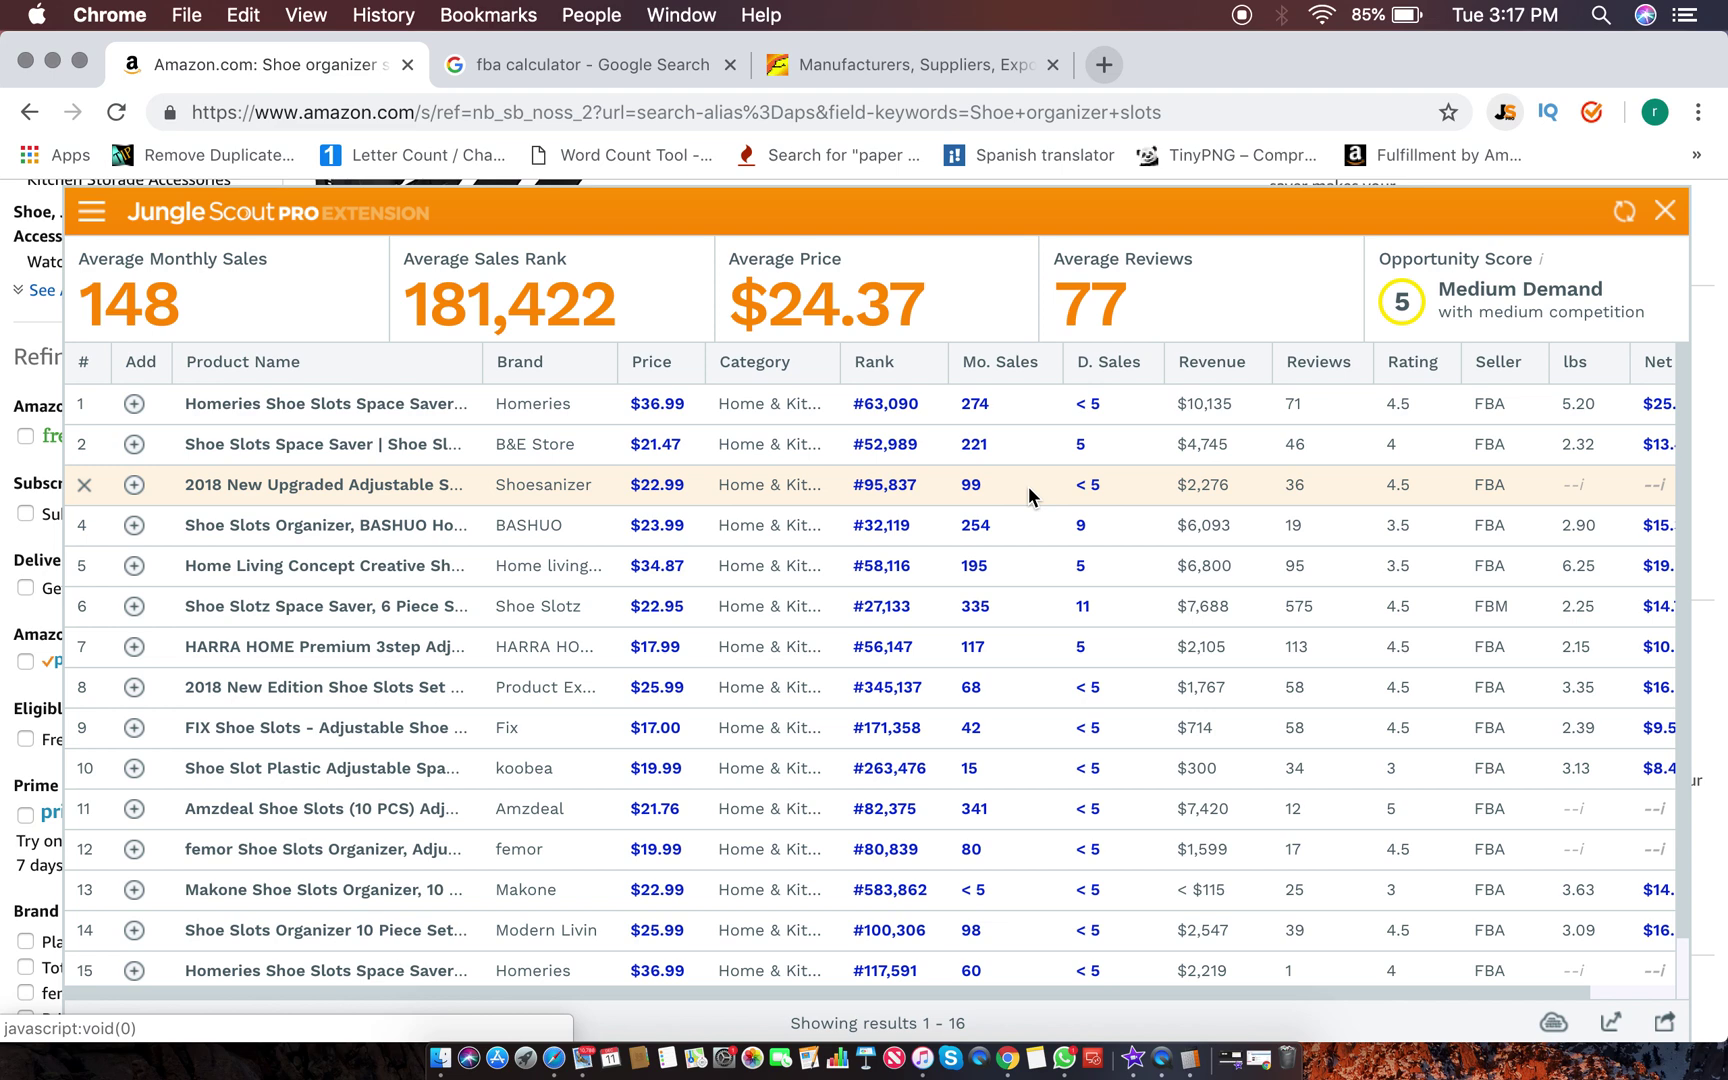
Step: View the sales rank history of the Homeries 18-piece shoe slots, zooming in on about mid-September to December 2018, and close it
left_click(917, 404)
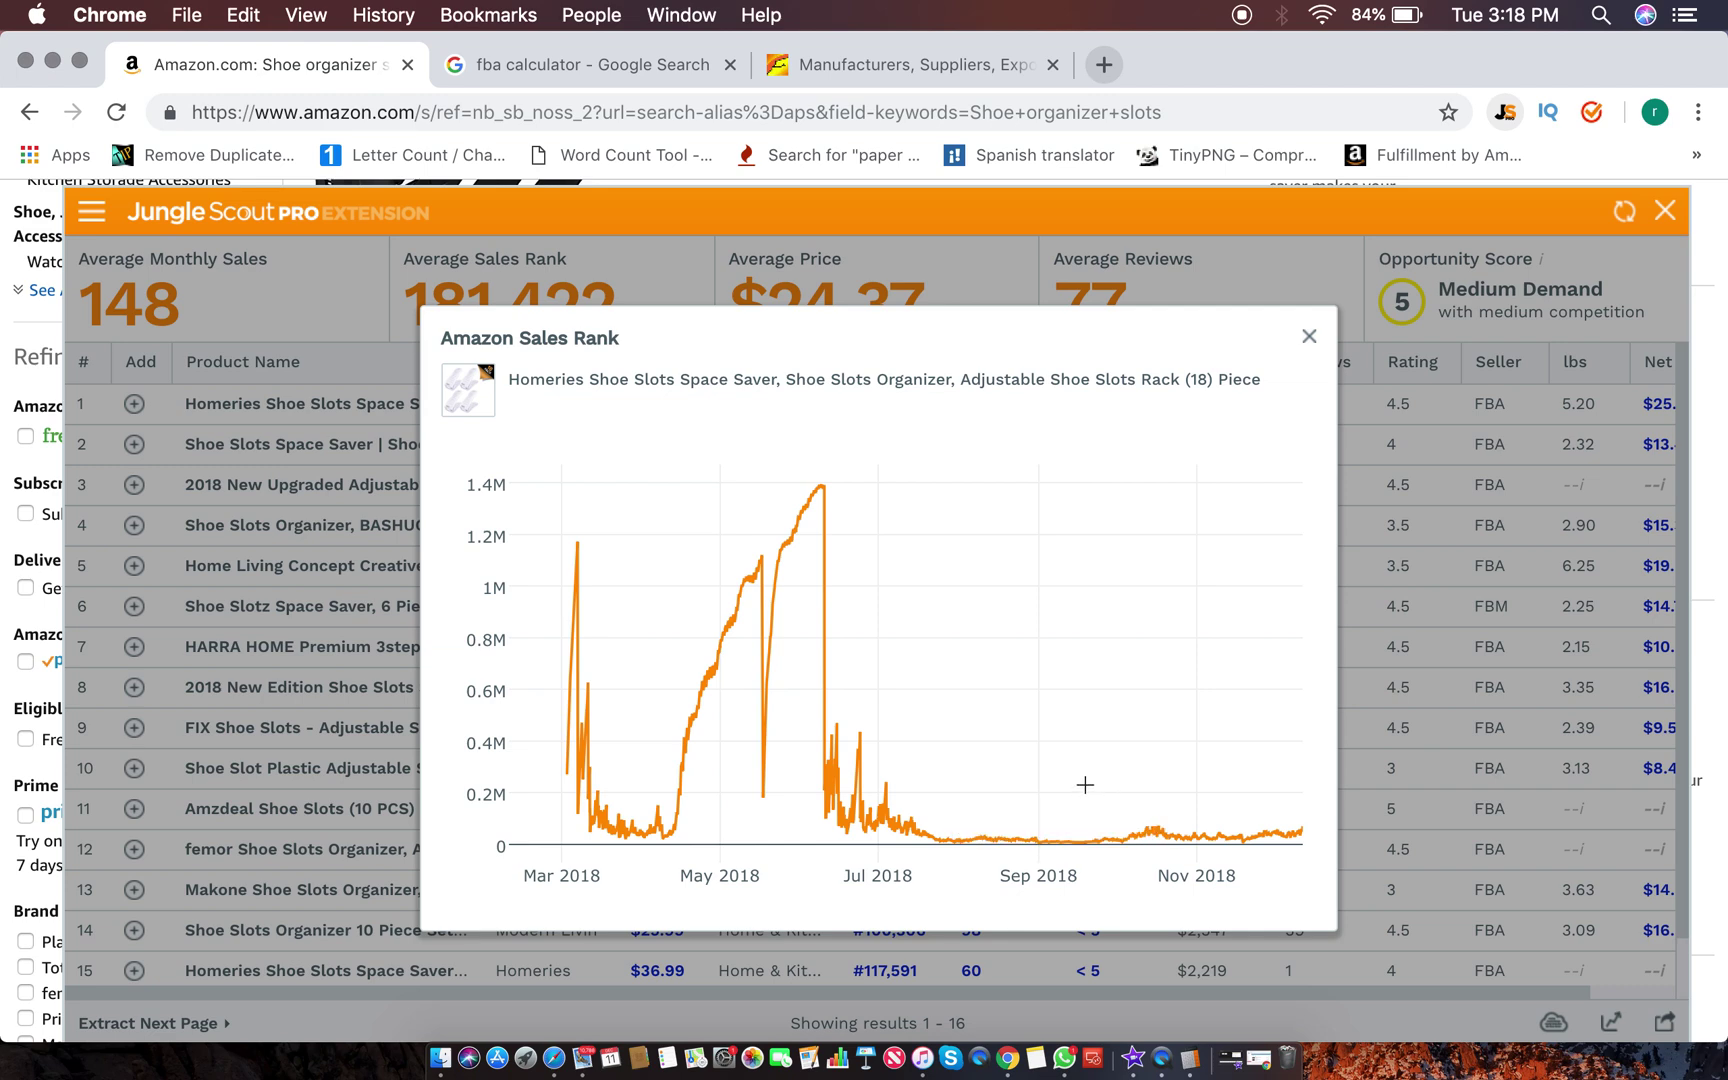
mouse_move(1080, 778)
left_mouse_down()
mouse_move(1150, 822)
mouse_move(1358, 866)
left_mouse_up()
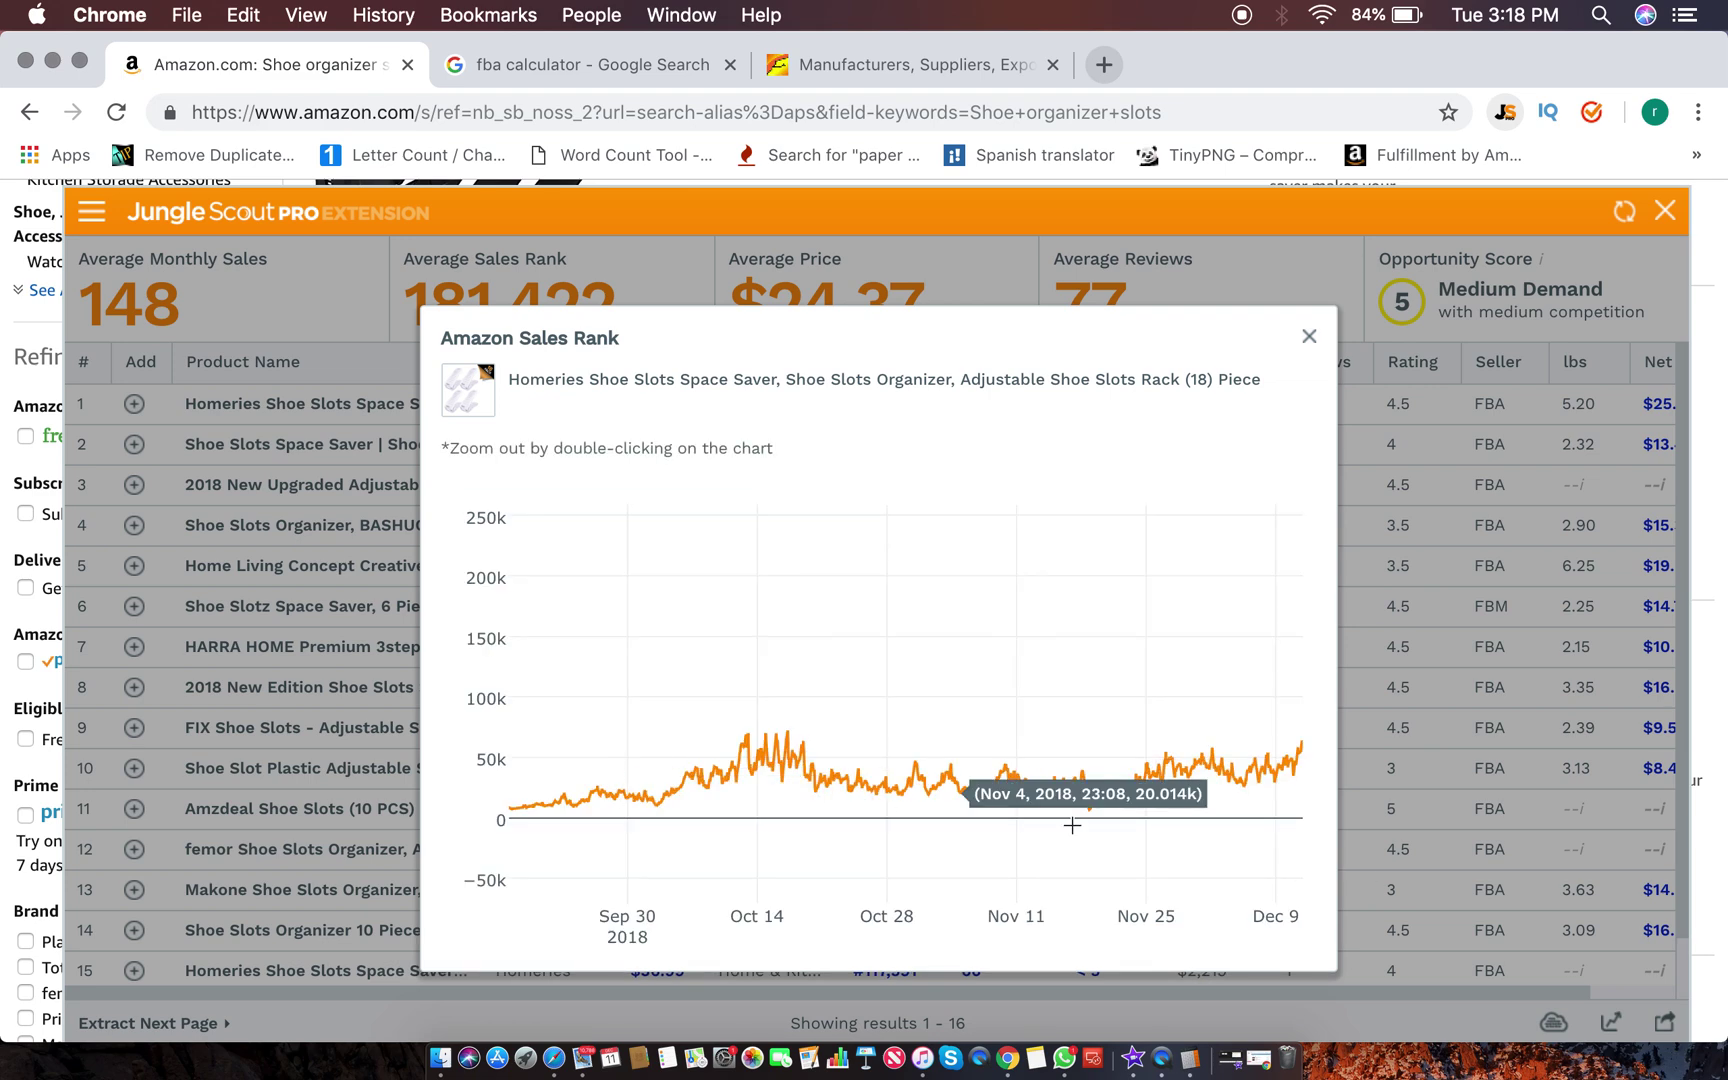
left_click(1309, 338)
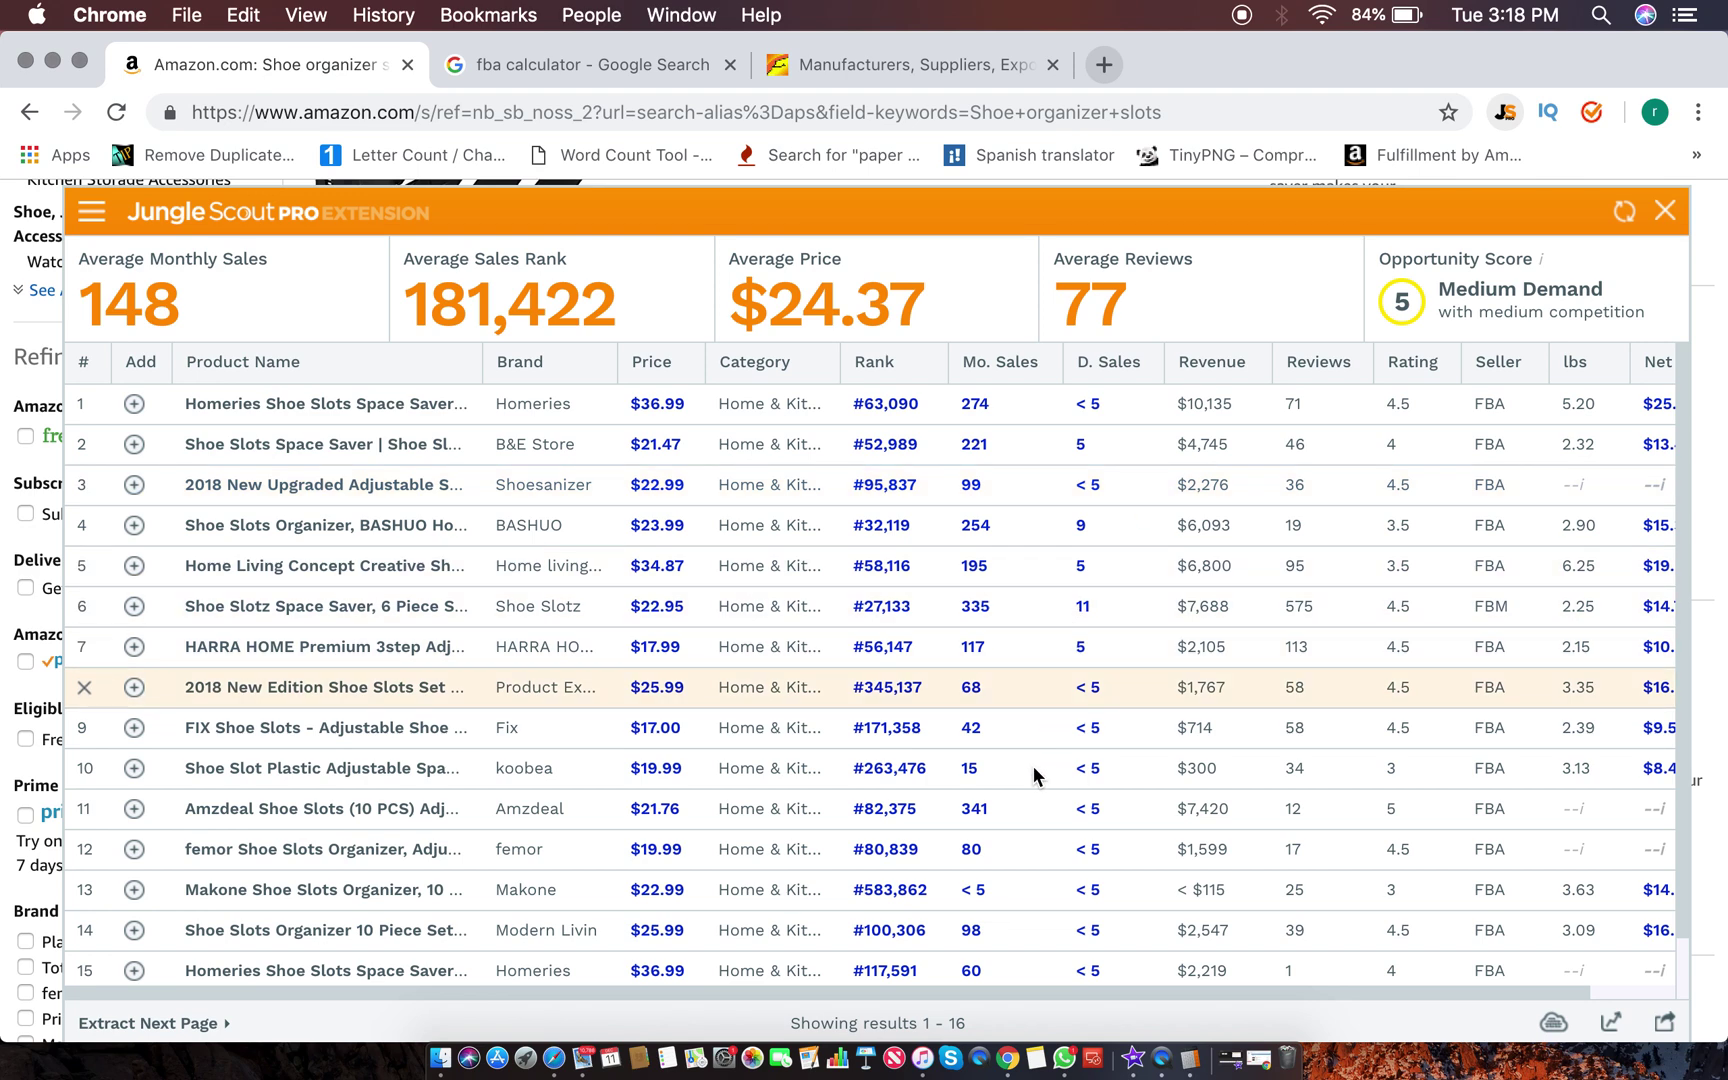
Step: Check the sales rank history of the B&E Store 10-piece pack and the Shoesanizer shoe organizer, closing each chart
left_click(903, 447)
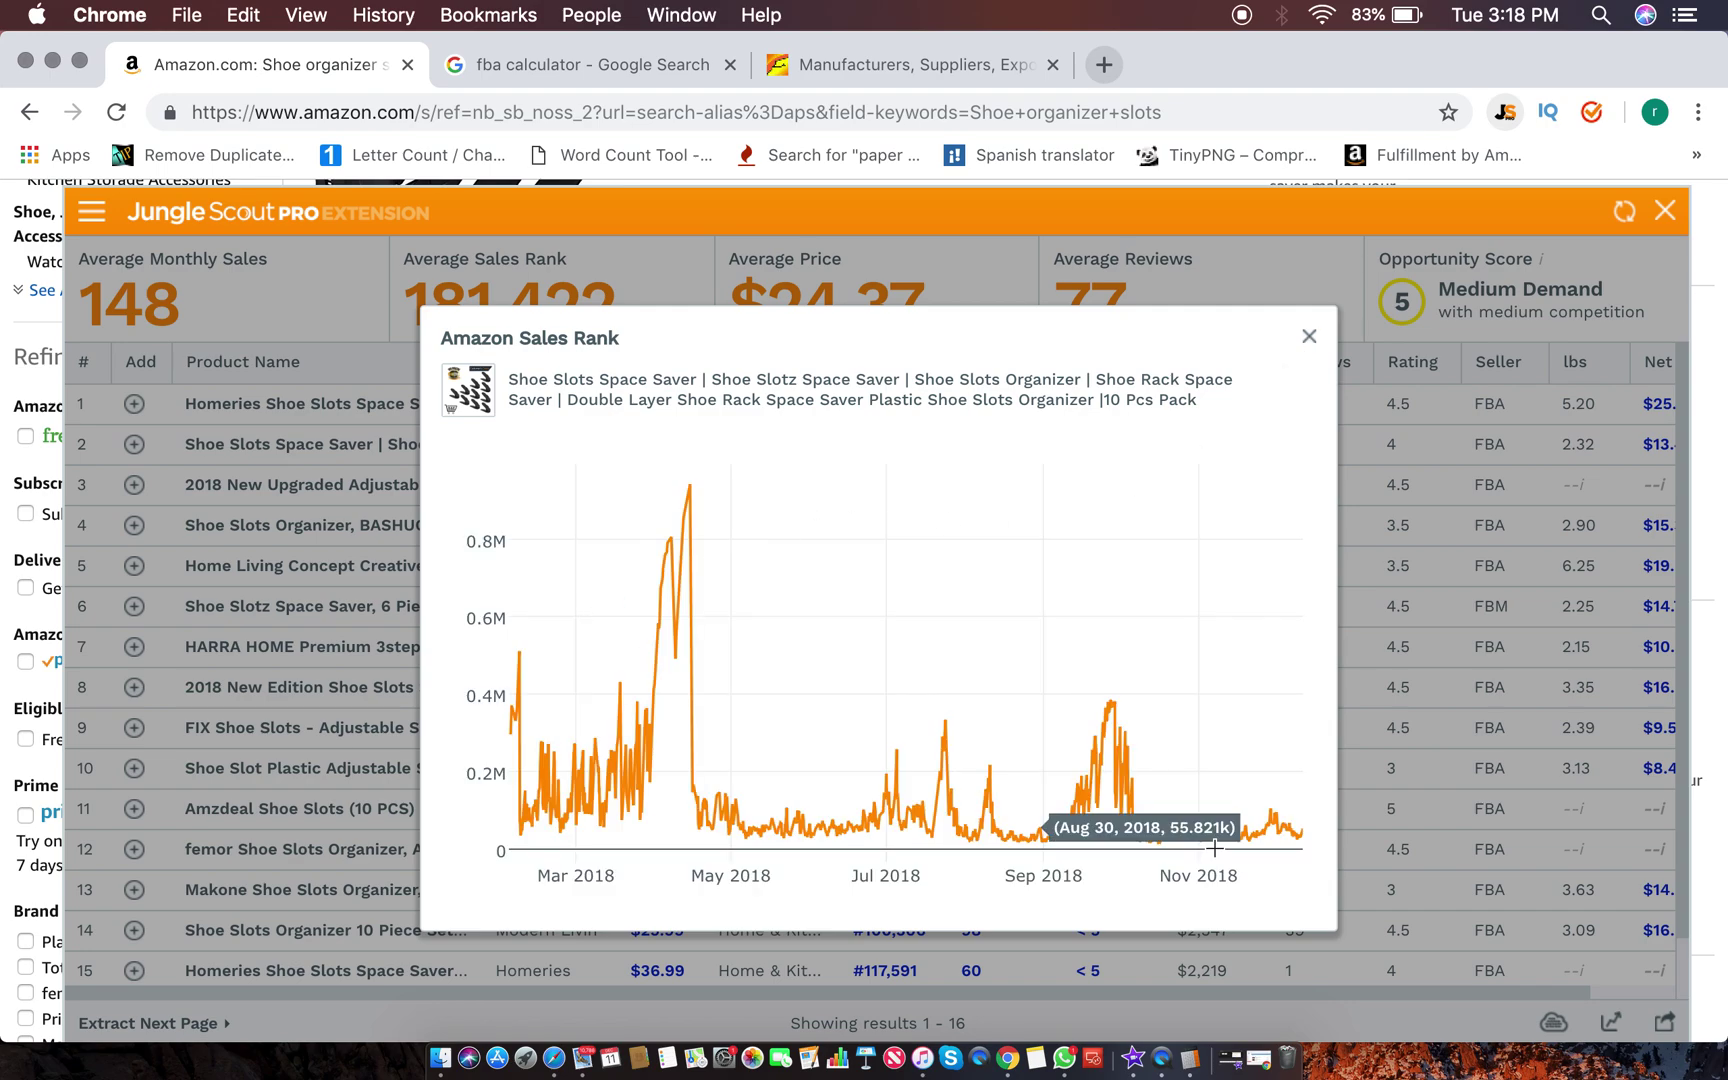
left_click(1309, 337)
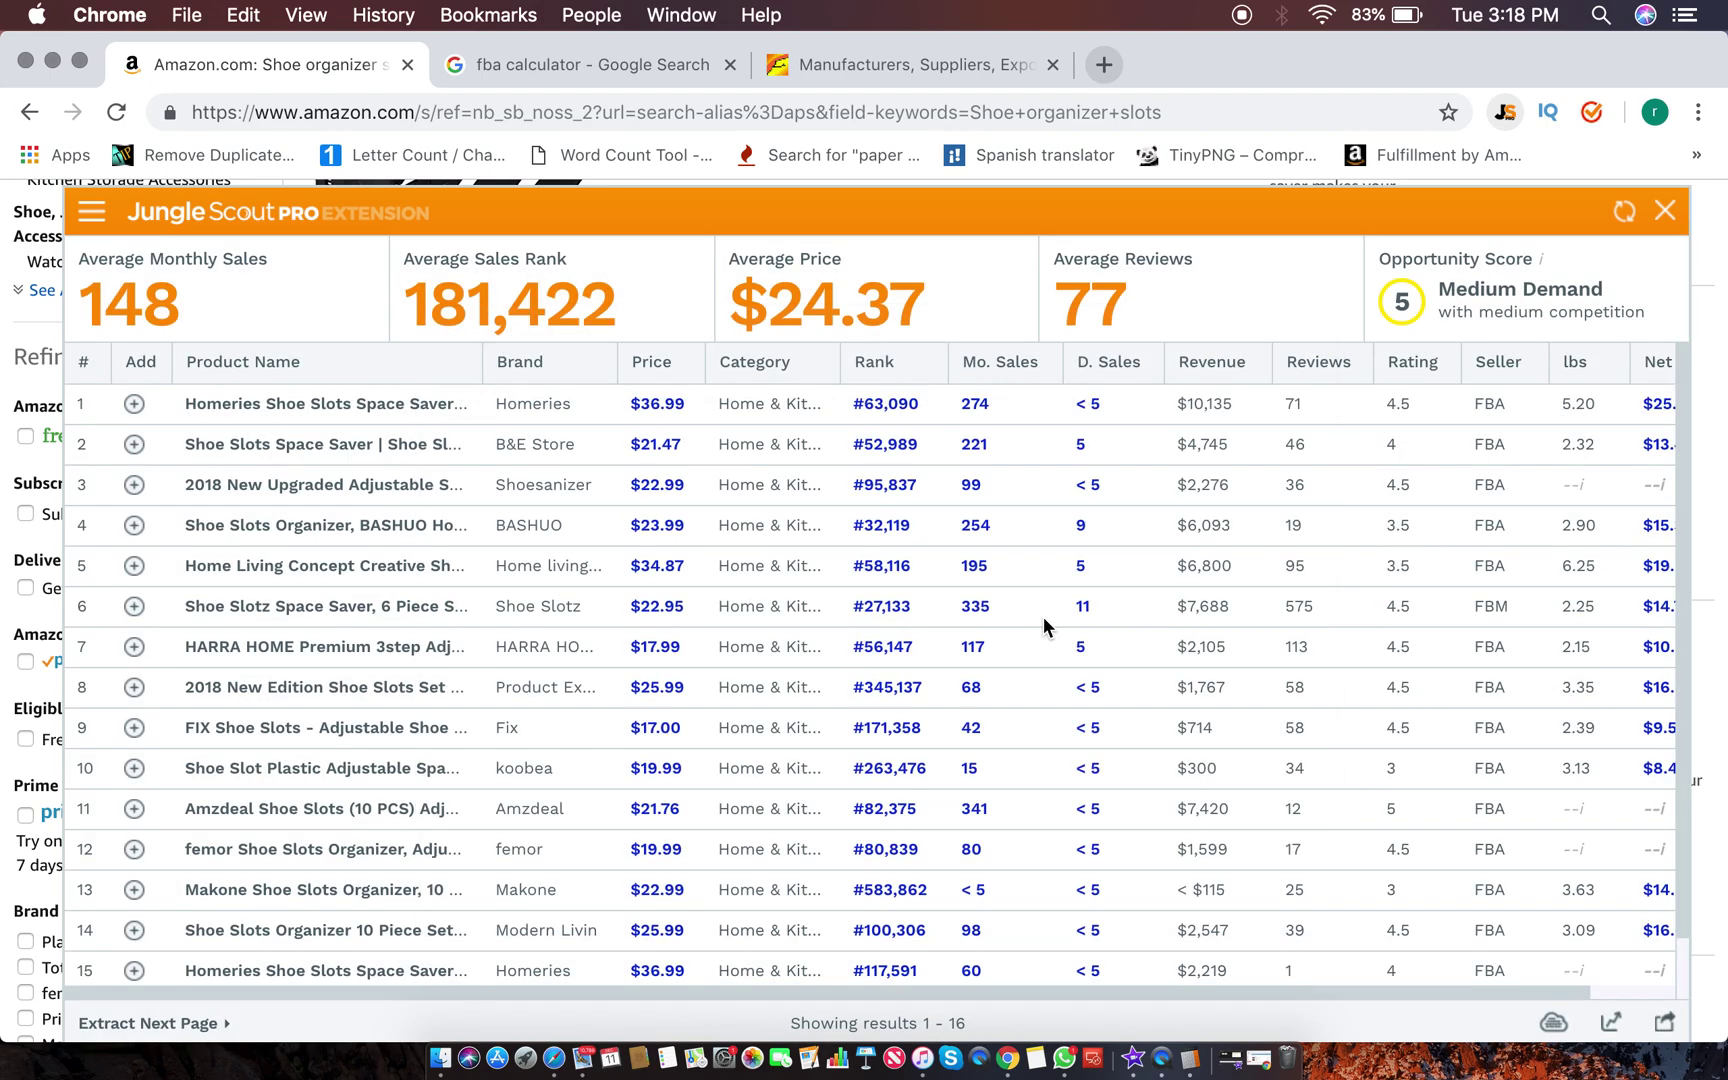
left_click(889, 490)
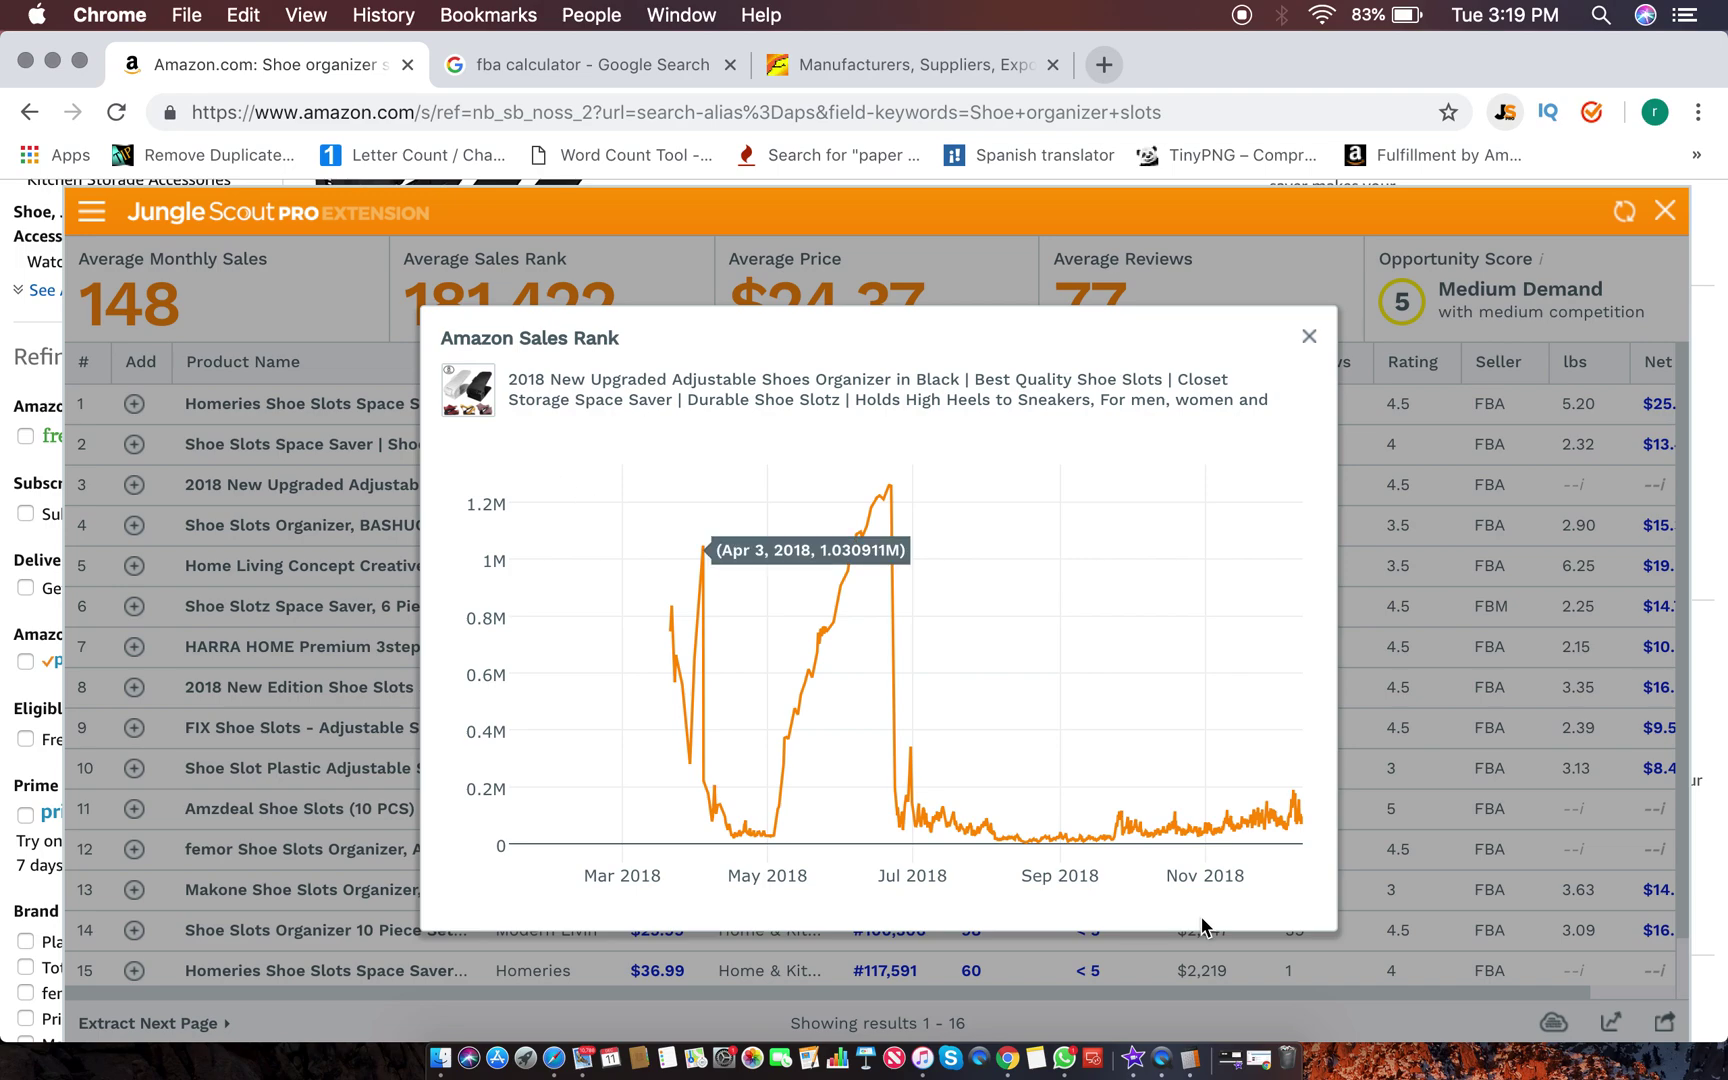
left_click(1312, 340)
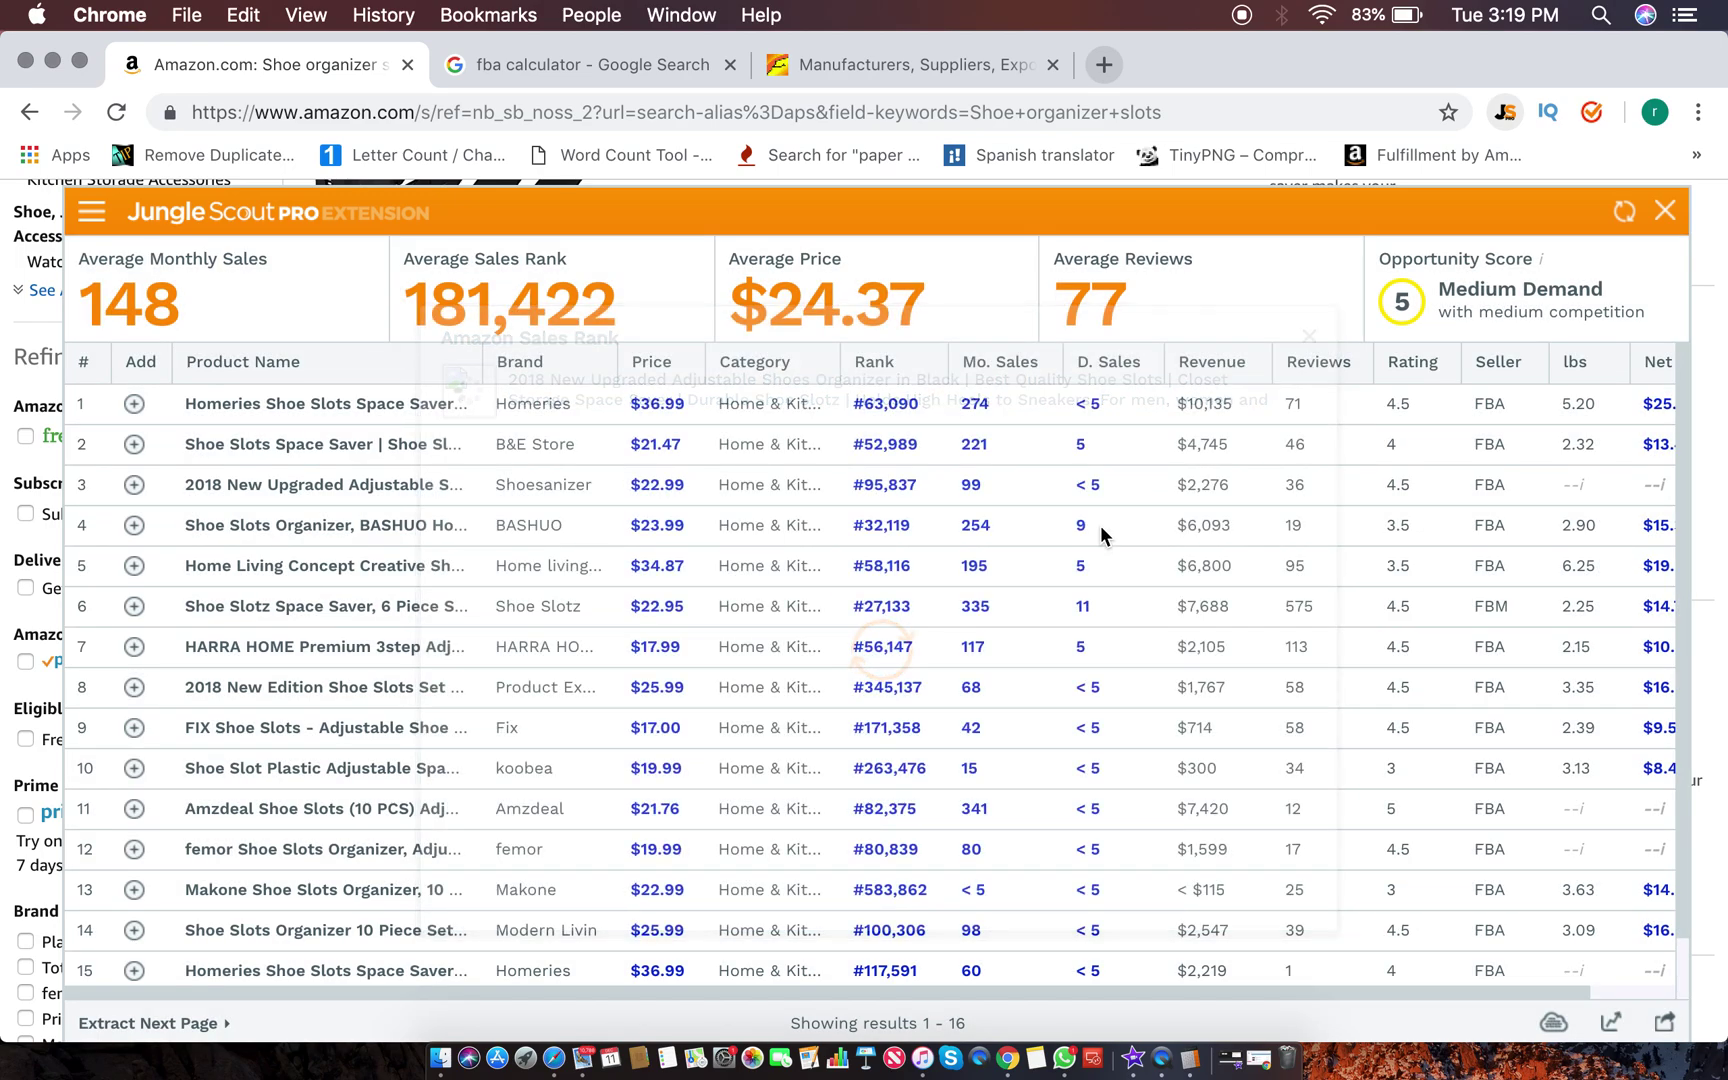
Step: Check the sales rank history of the BASHUO 12-pack, Home Living Concept 18-piece and Shoe Slotz 6-piece sets, closing each chart
left_click(888, 526)
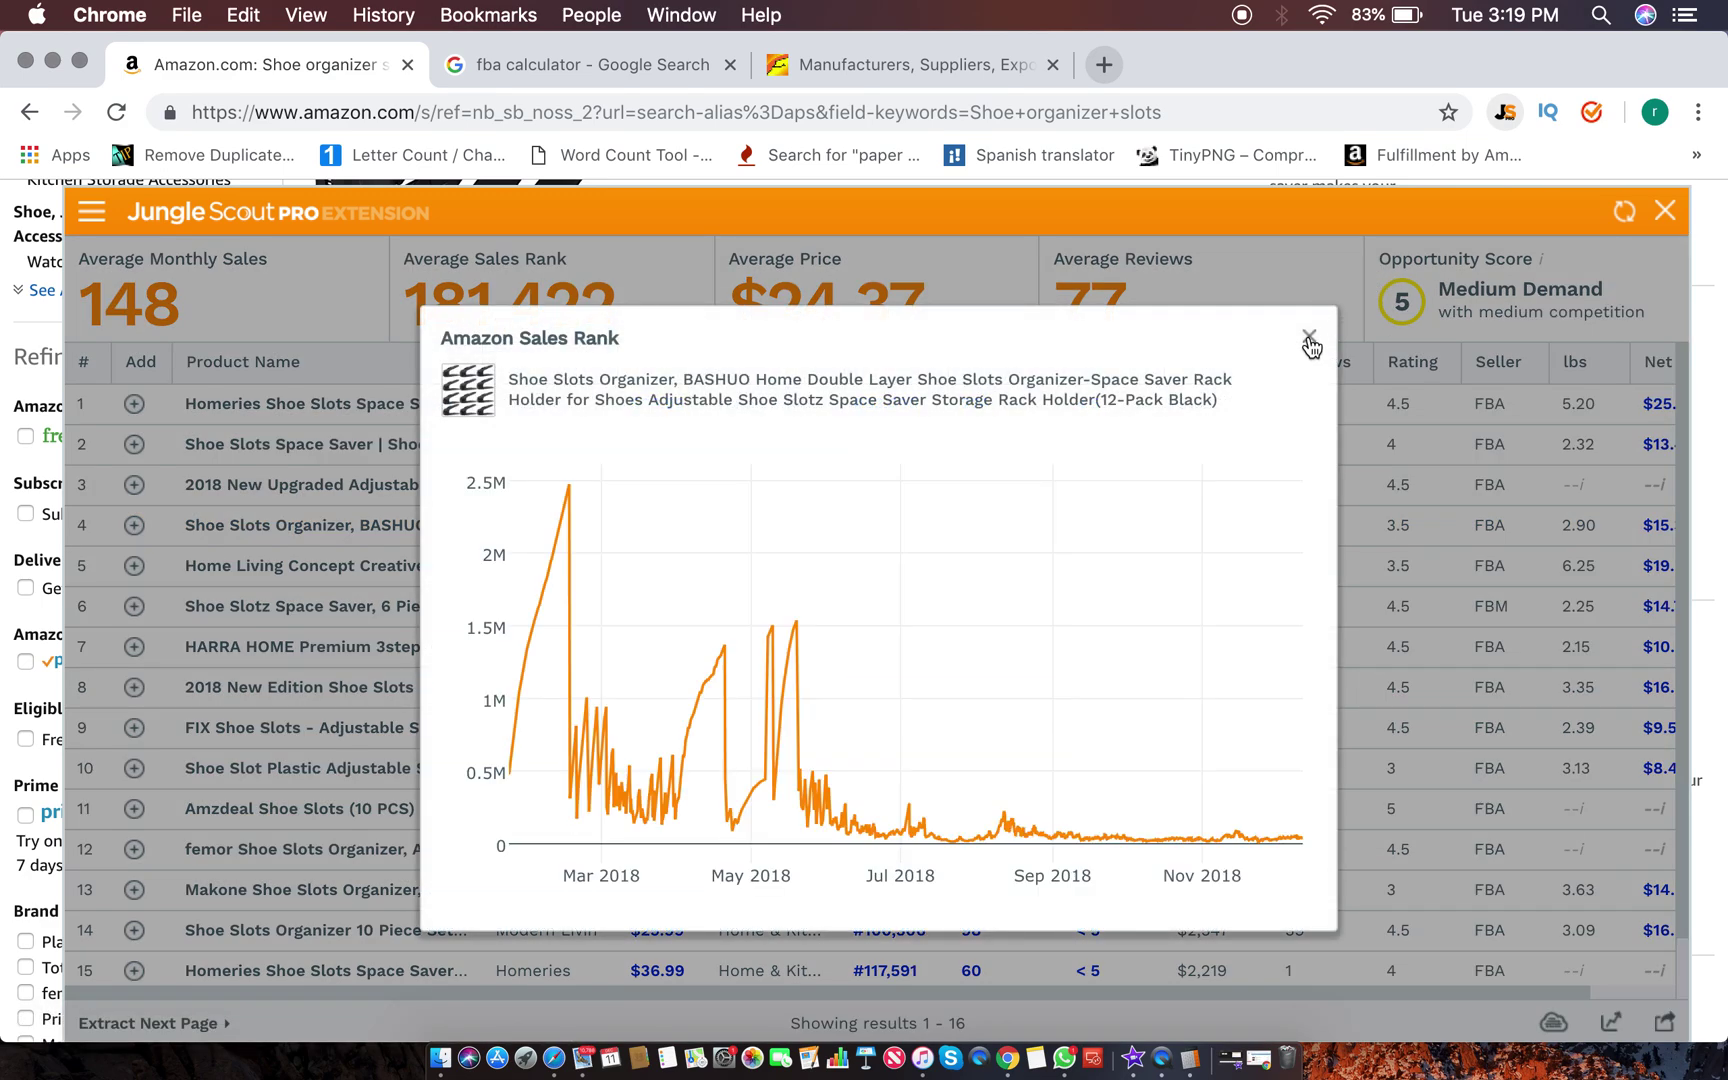
left_click(1310, 340)
left_click(888, 565)
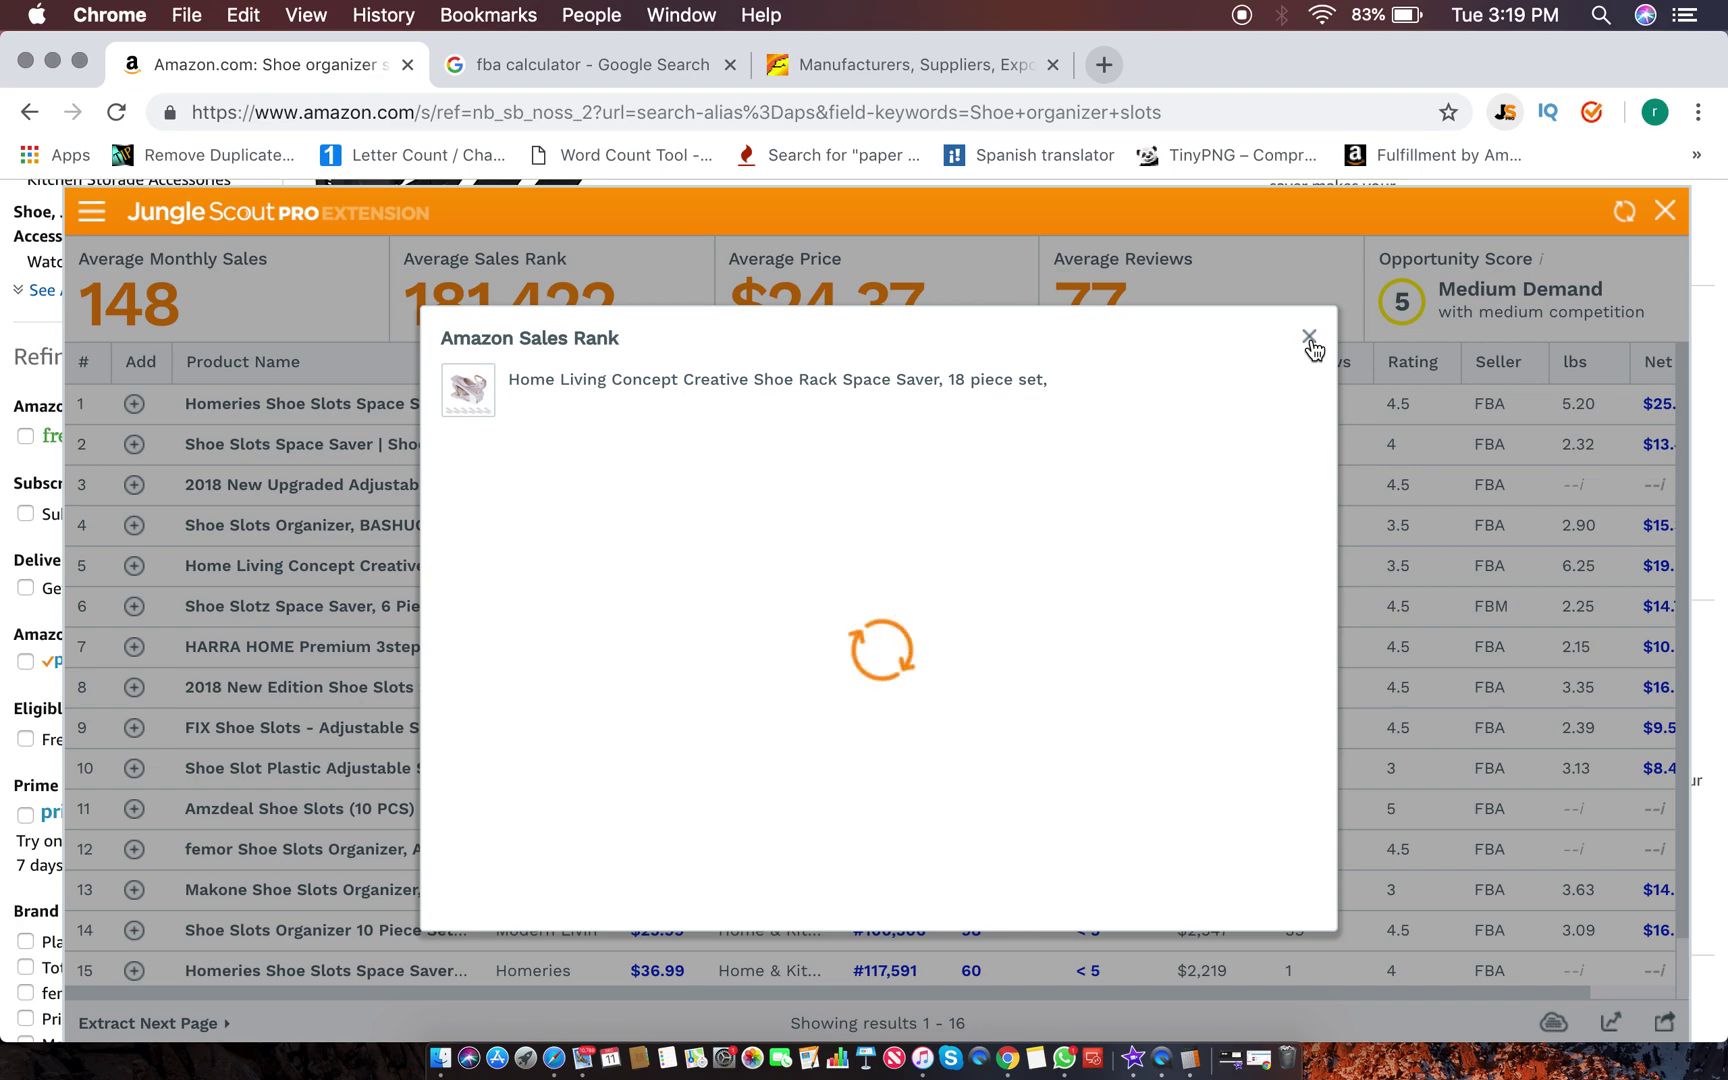
left_click(1310, 340)
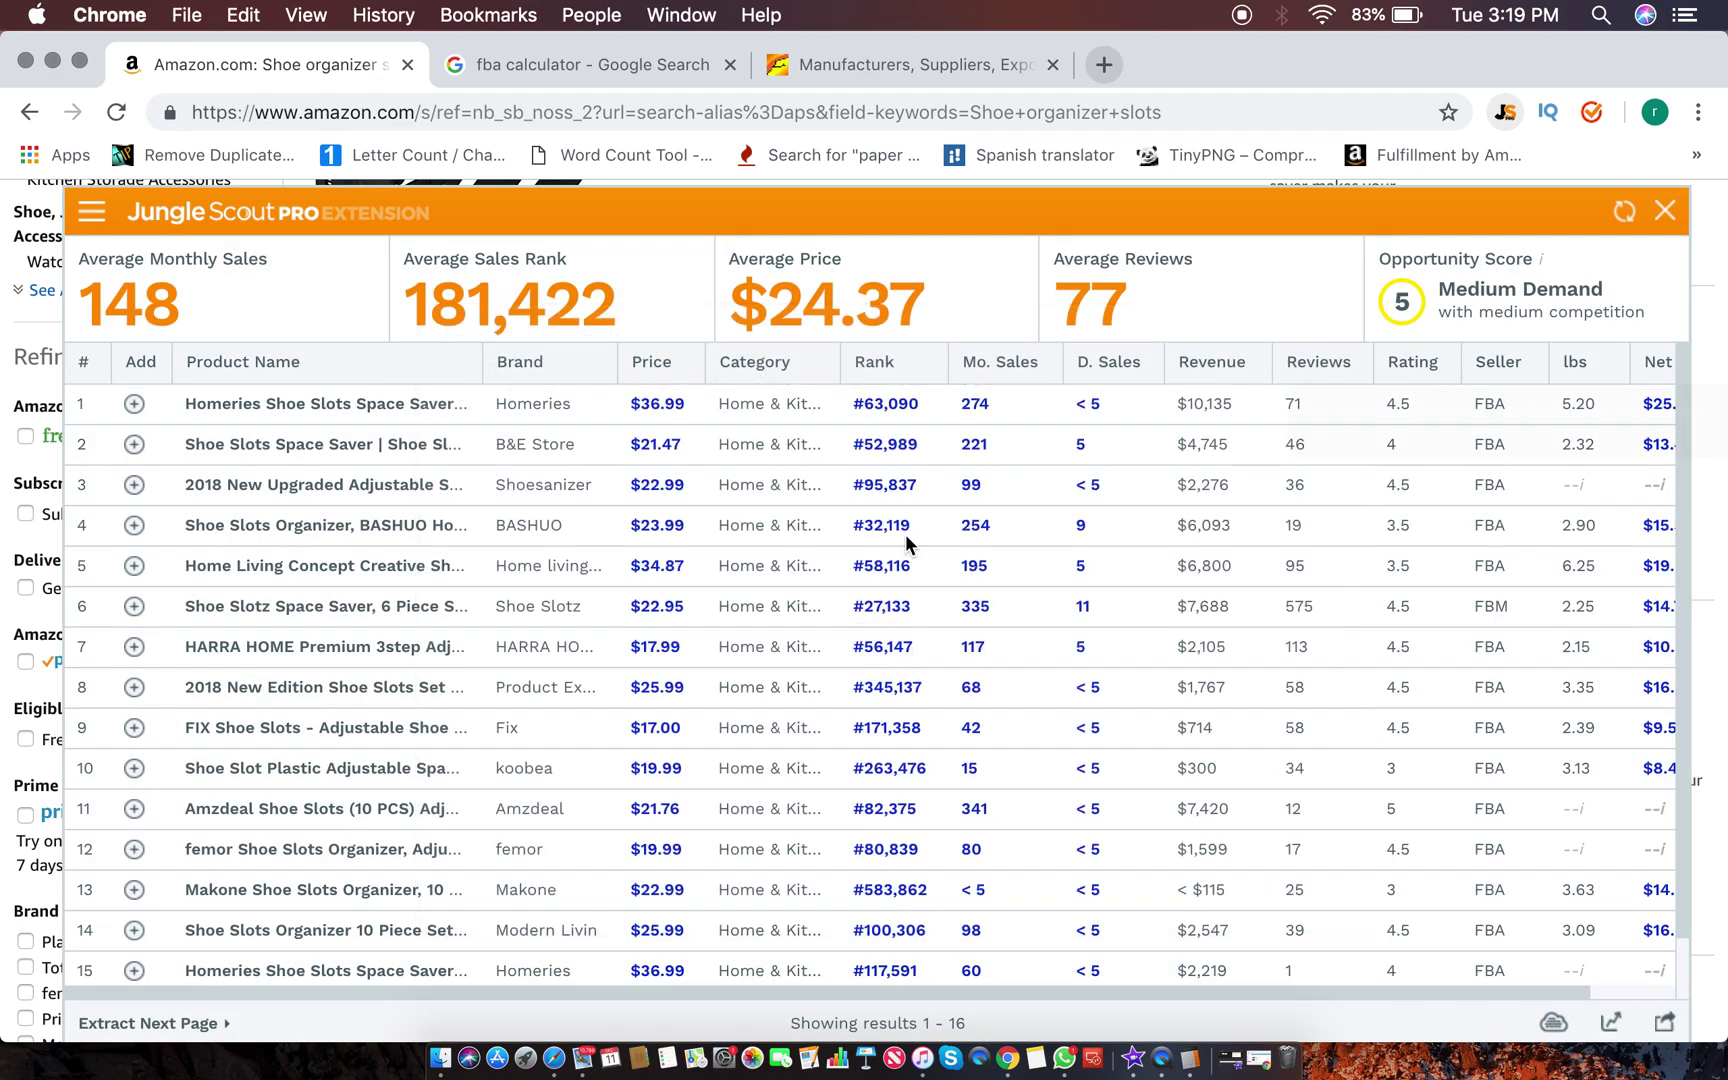
left_click(896, 608)
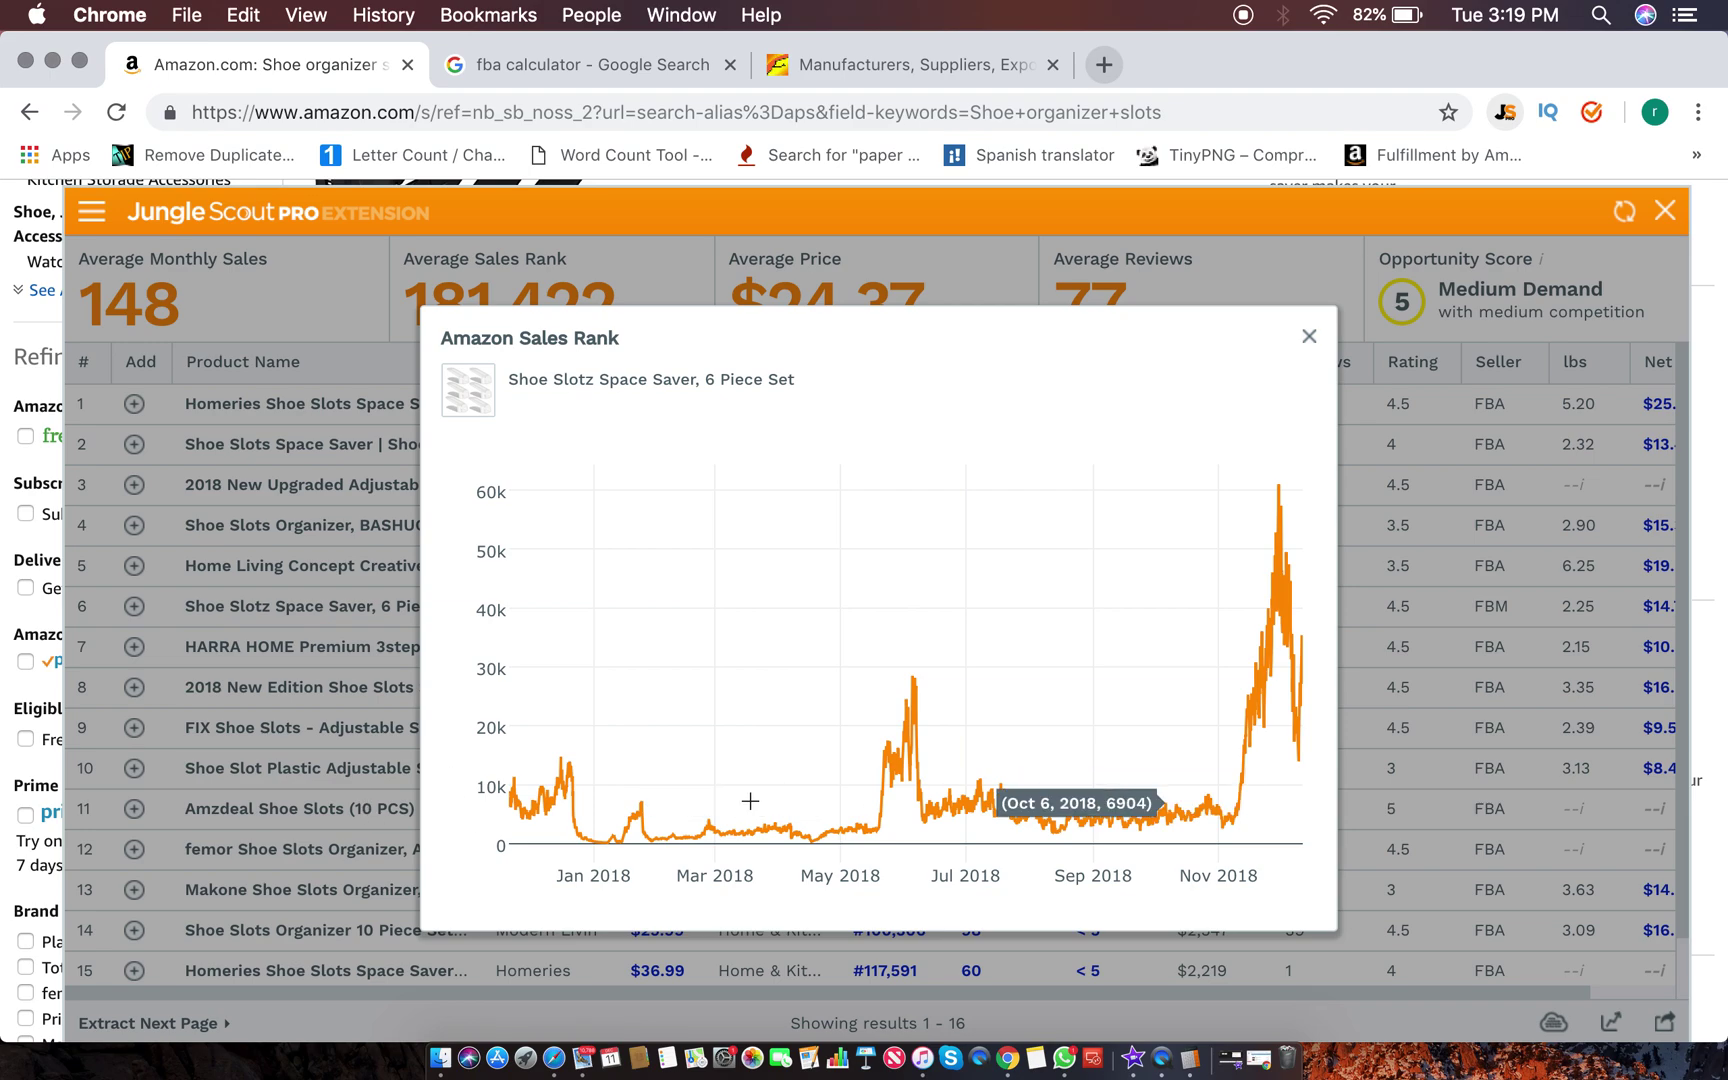
left_click(1312, 341)
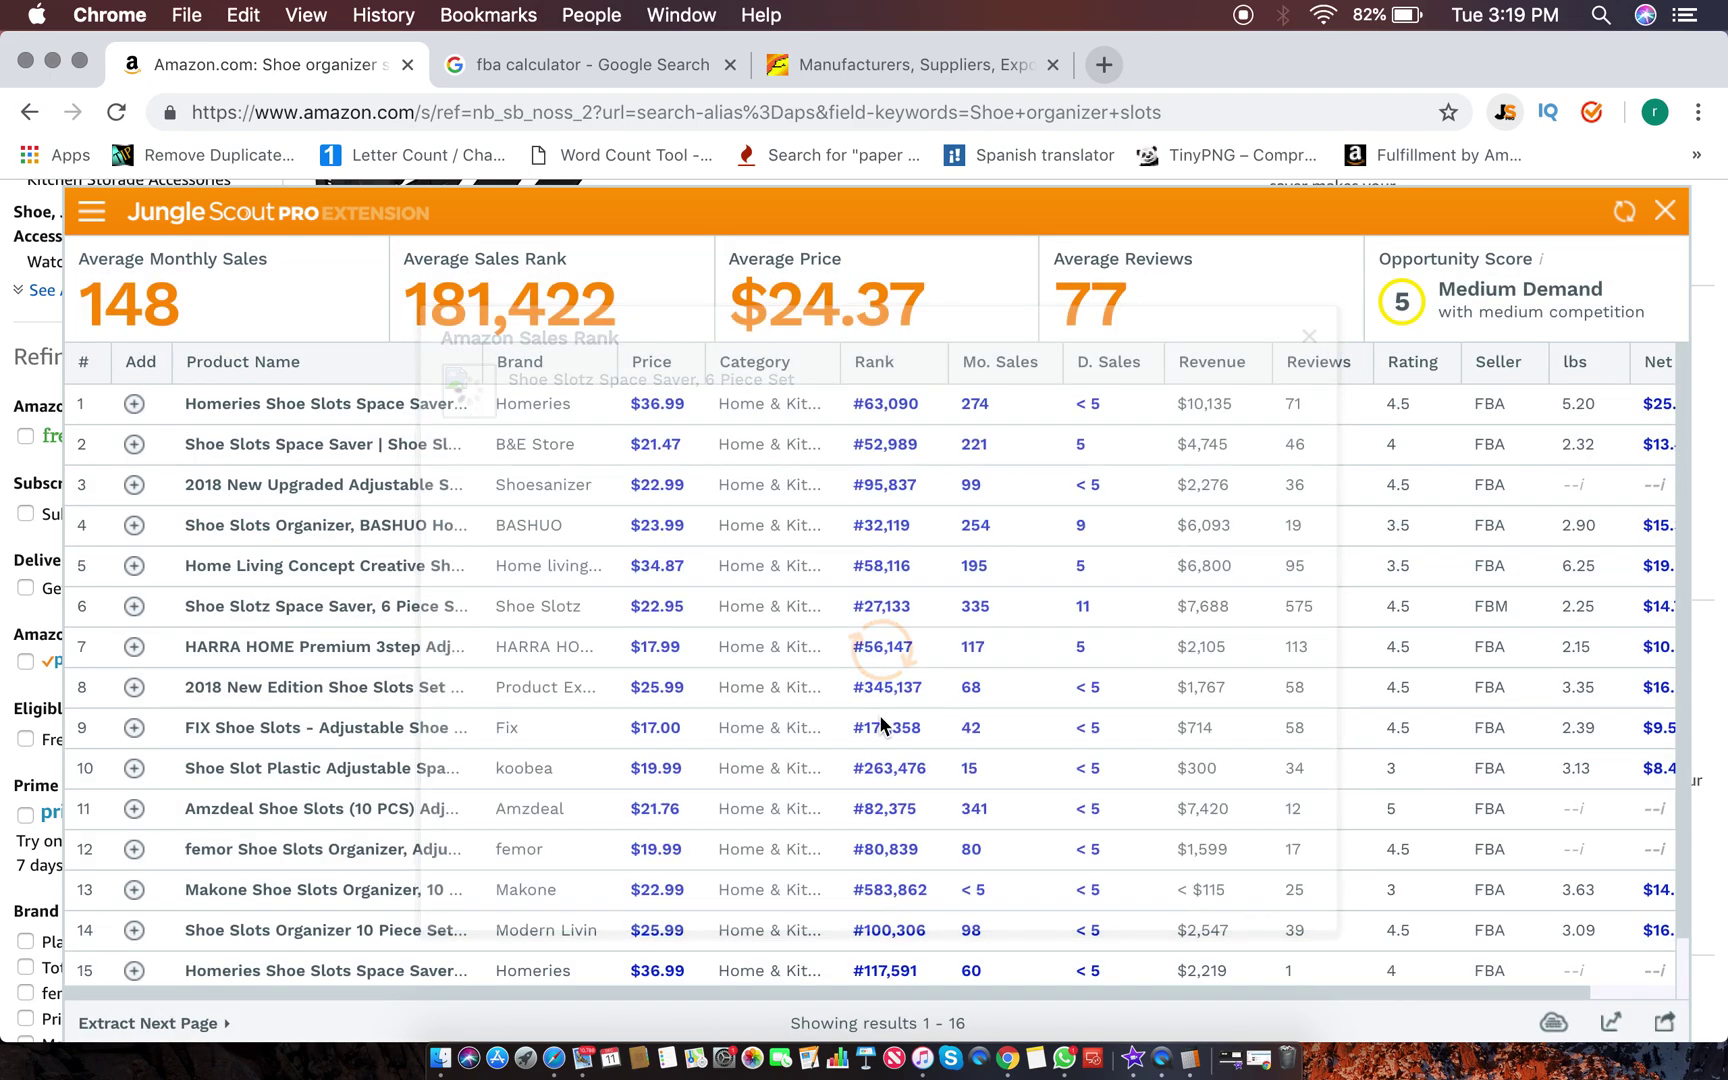
Step: Check the sales rank history of the HARRA HOME slots, zooming in on about mid-May to September 2018, and of the FIX Shoe Slots
left_click(886, 650)
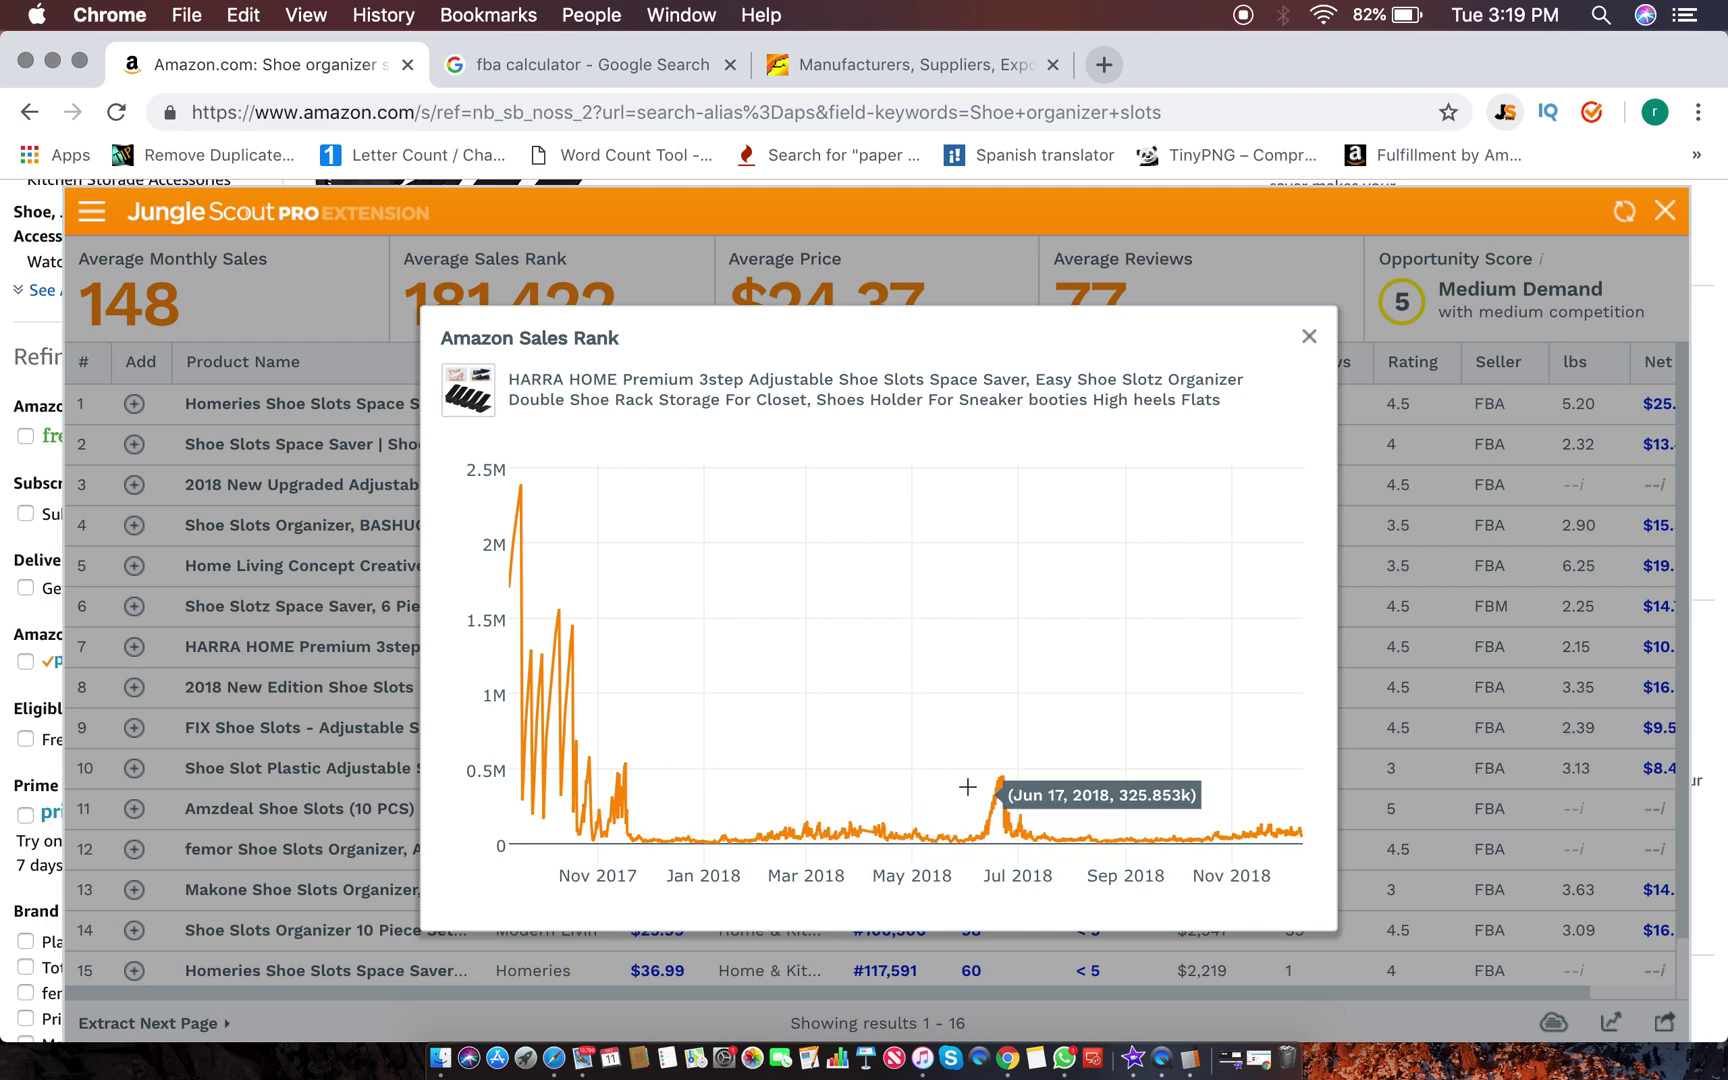
left_click_drag(931, 759, 1160, 848)
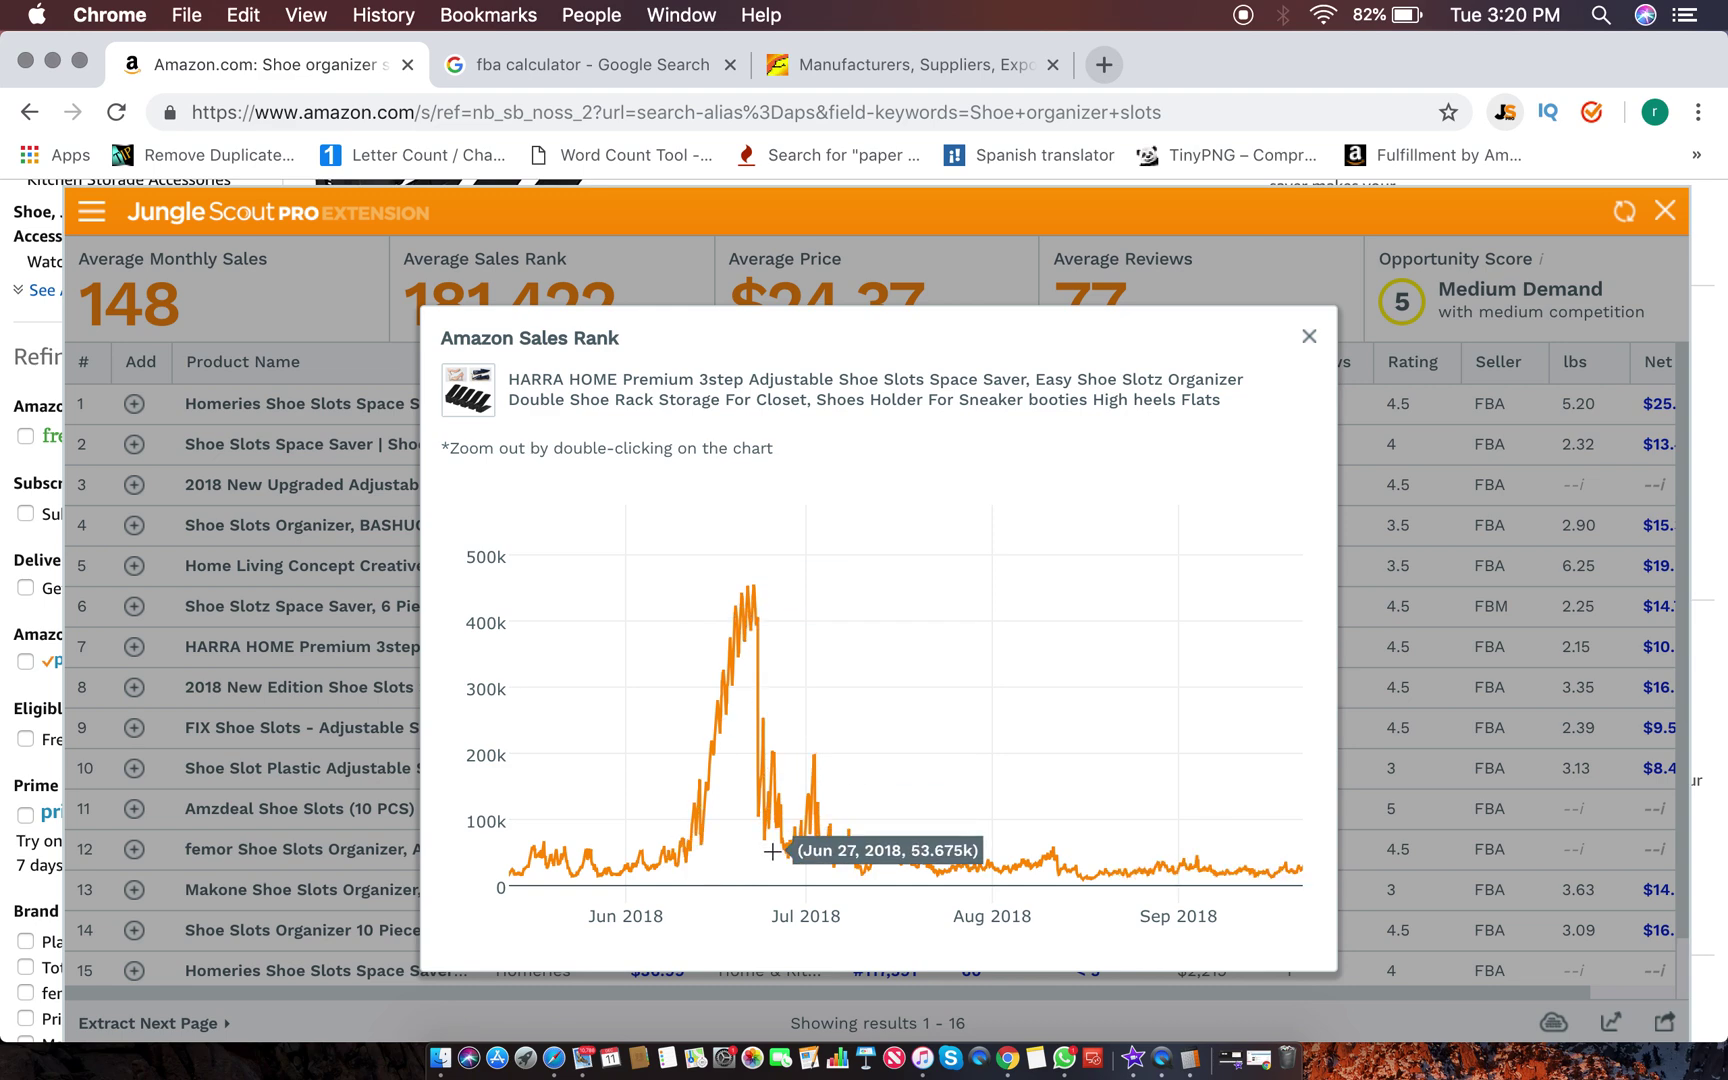
left_click(1308, 336)
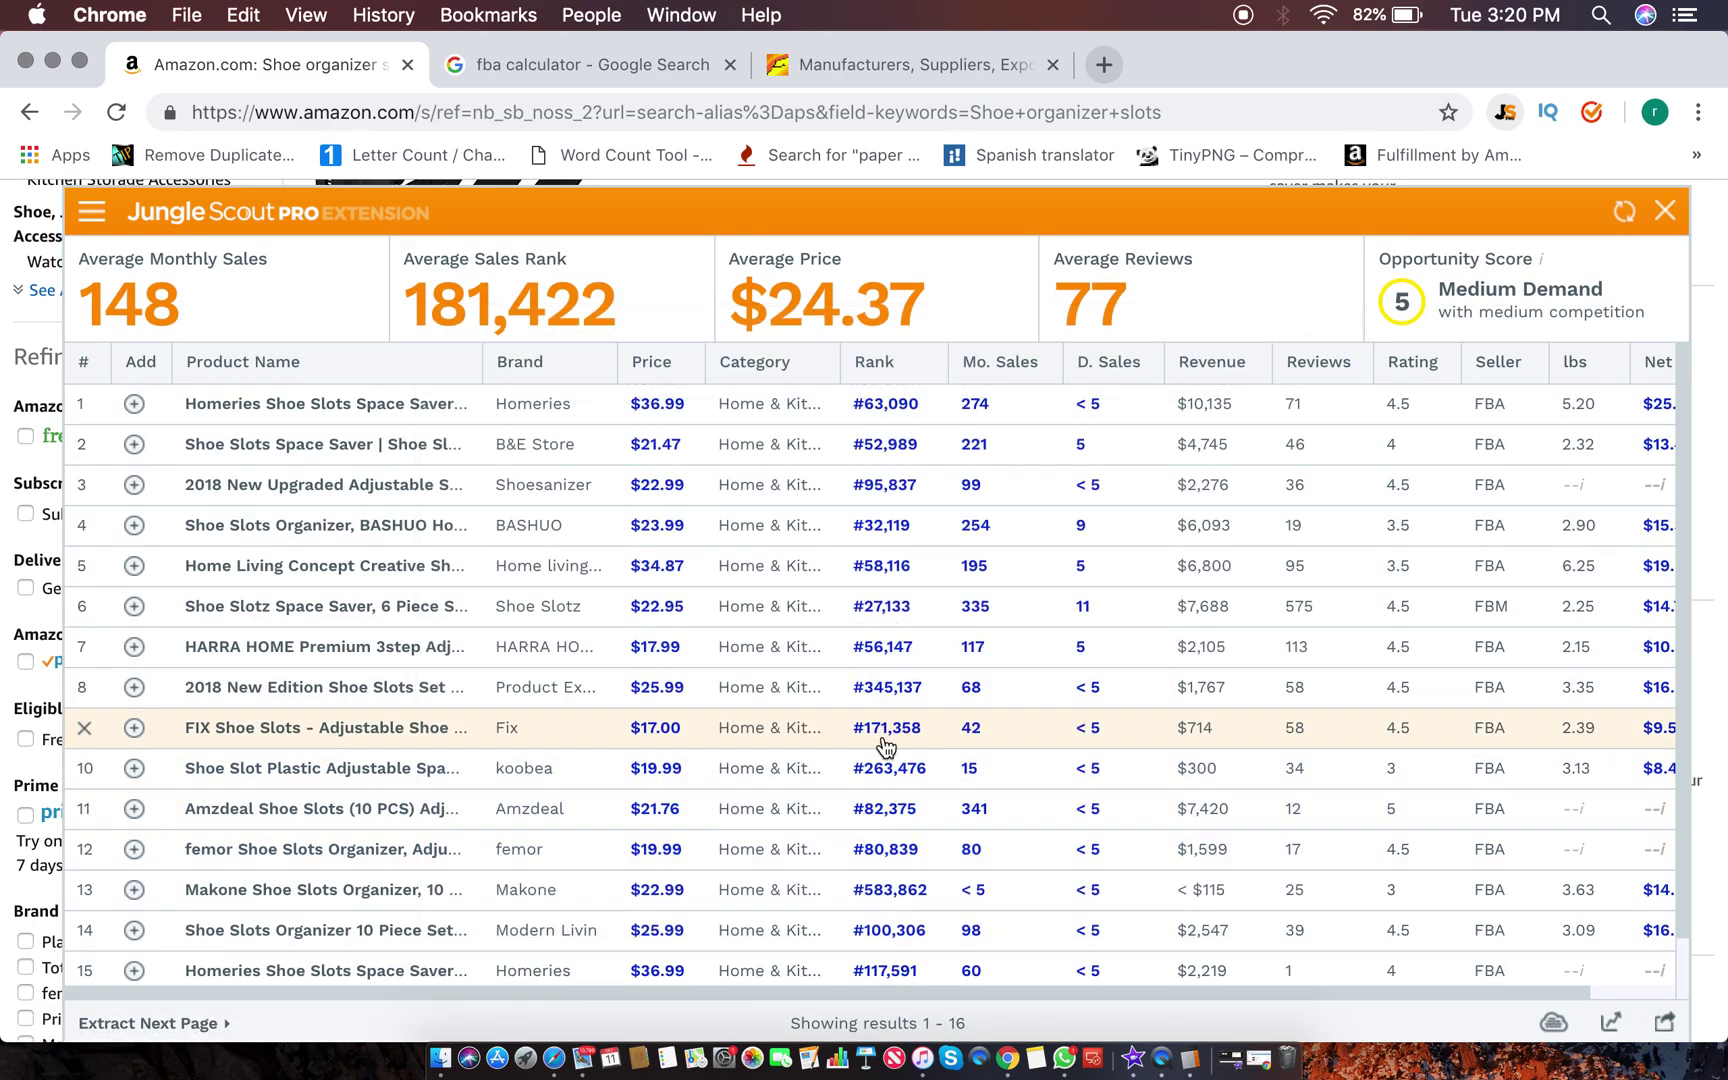
left_click(888, 729)
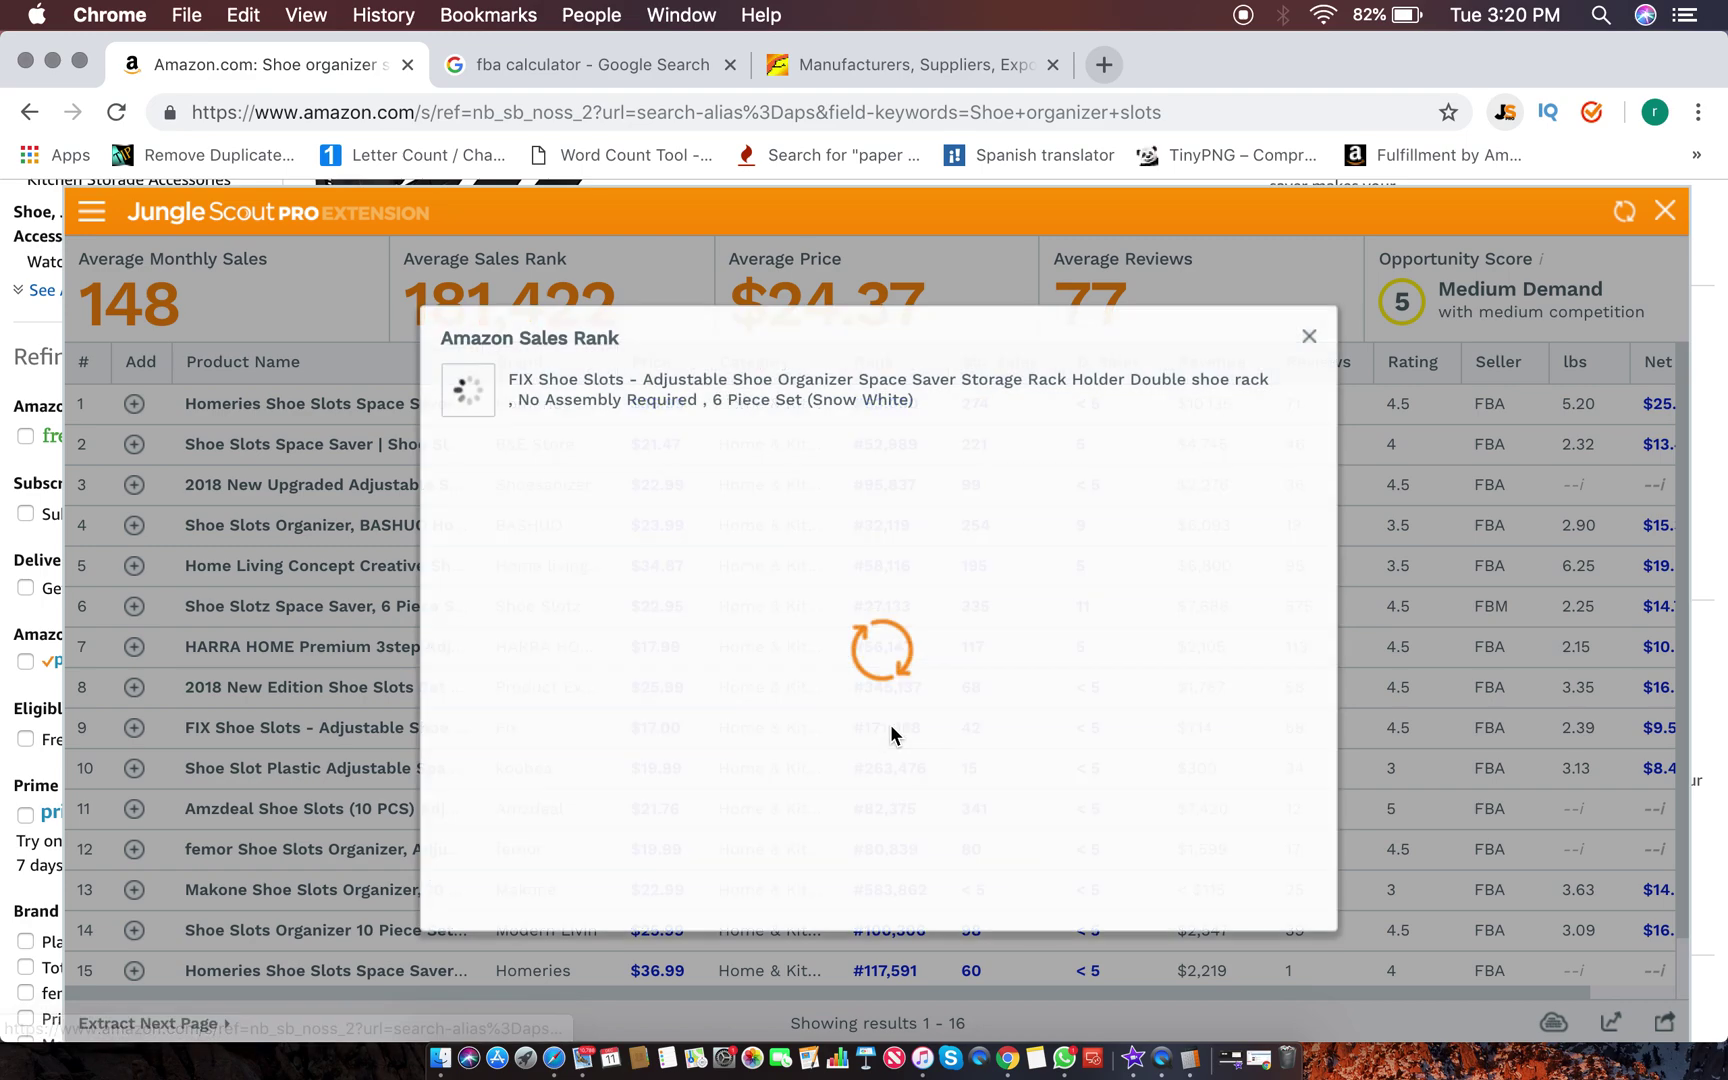
left_click(1309, 338)
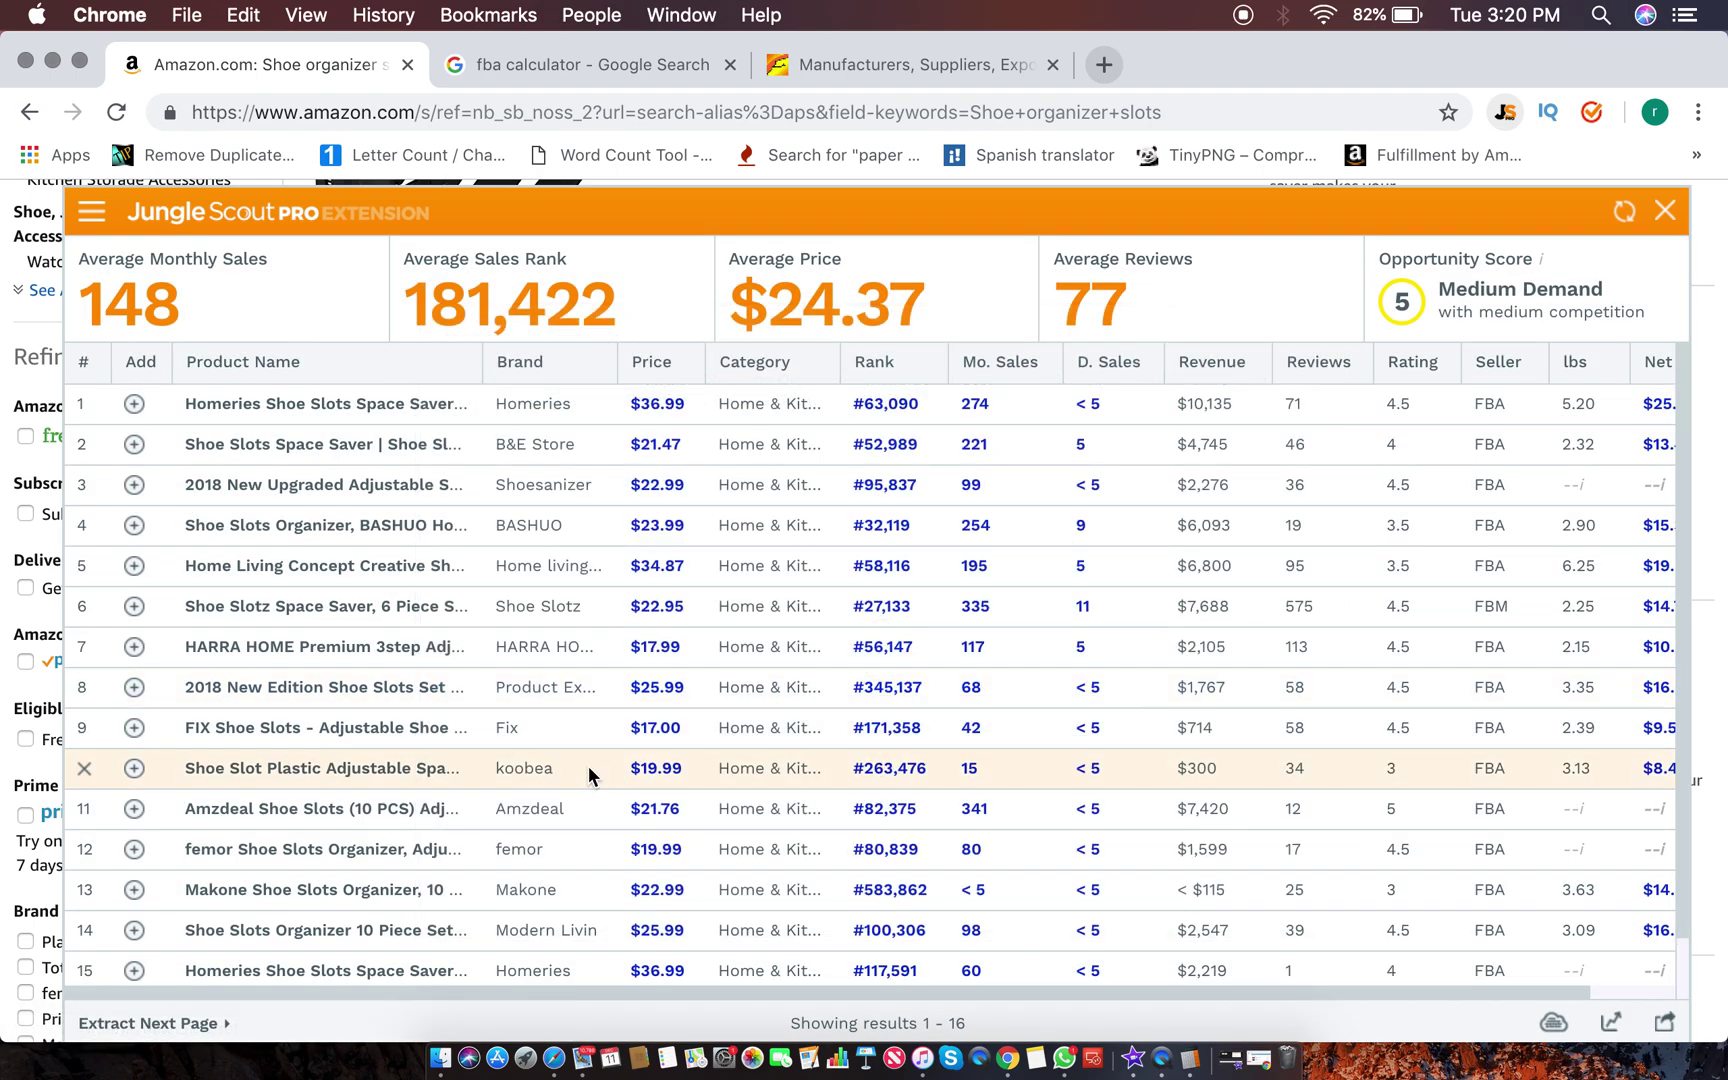
Step: Open the FIX Shoe Slots listing in its own browser tab and return to the Jungle Scout results
mouse_move(390, 718)
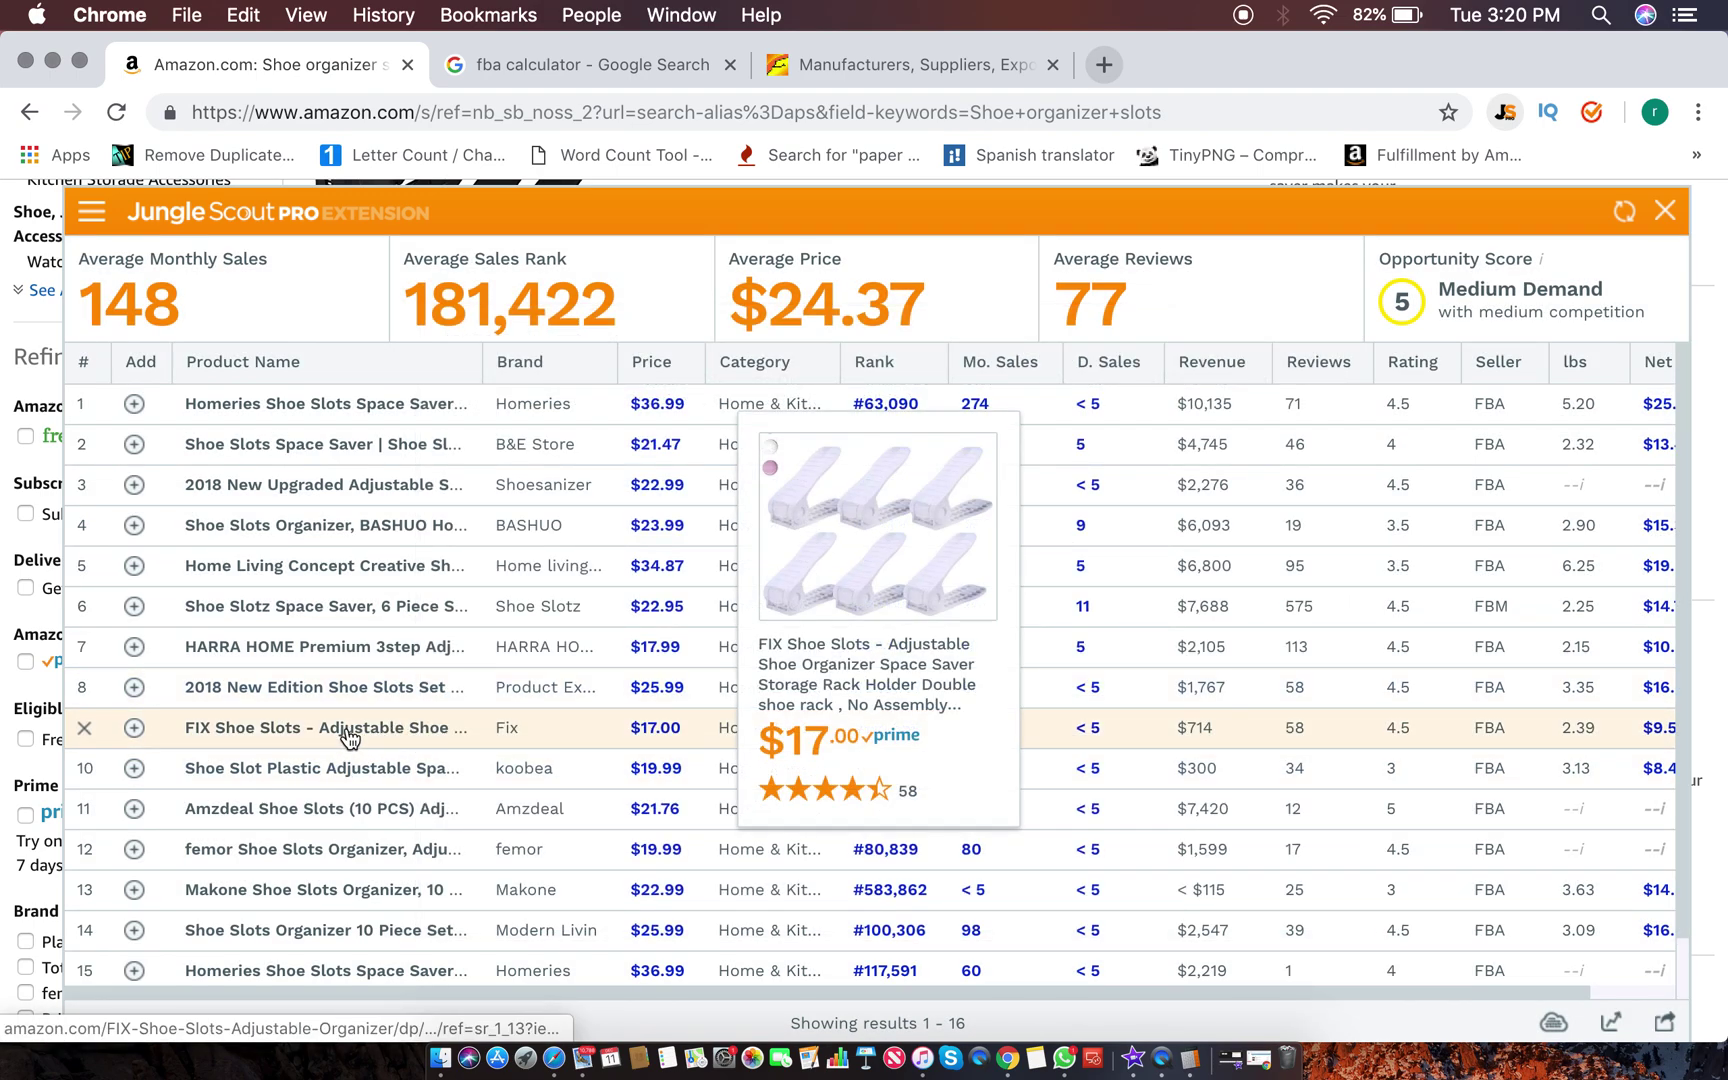
left_click(349, 737)
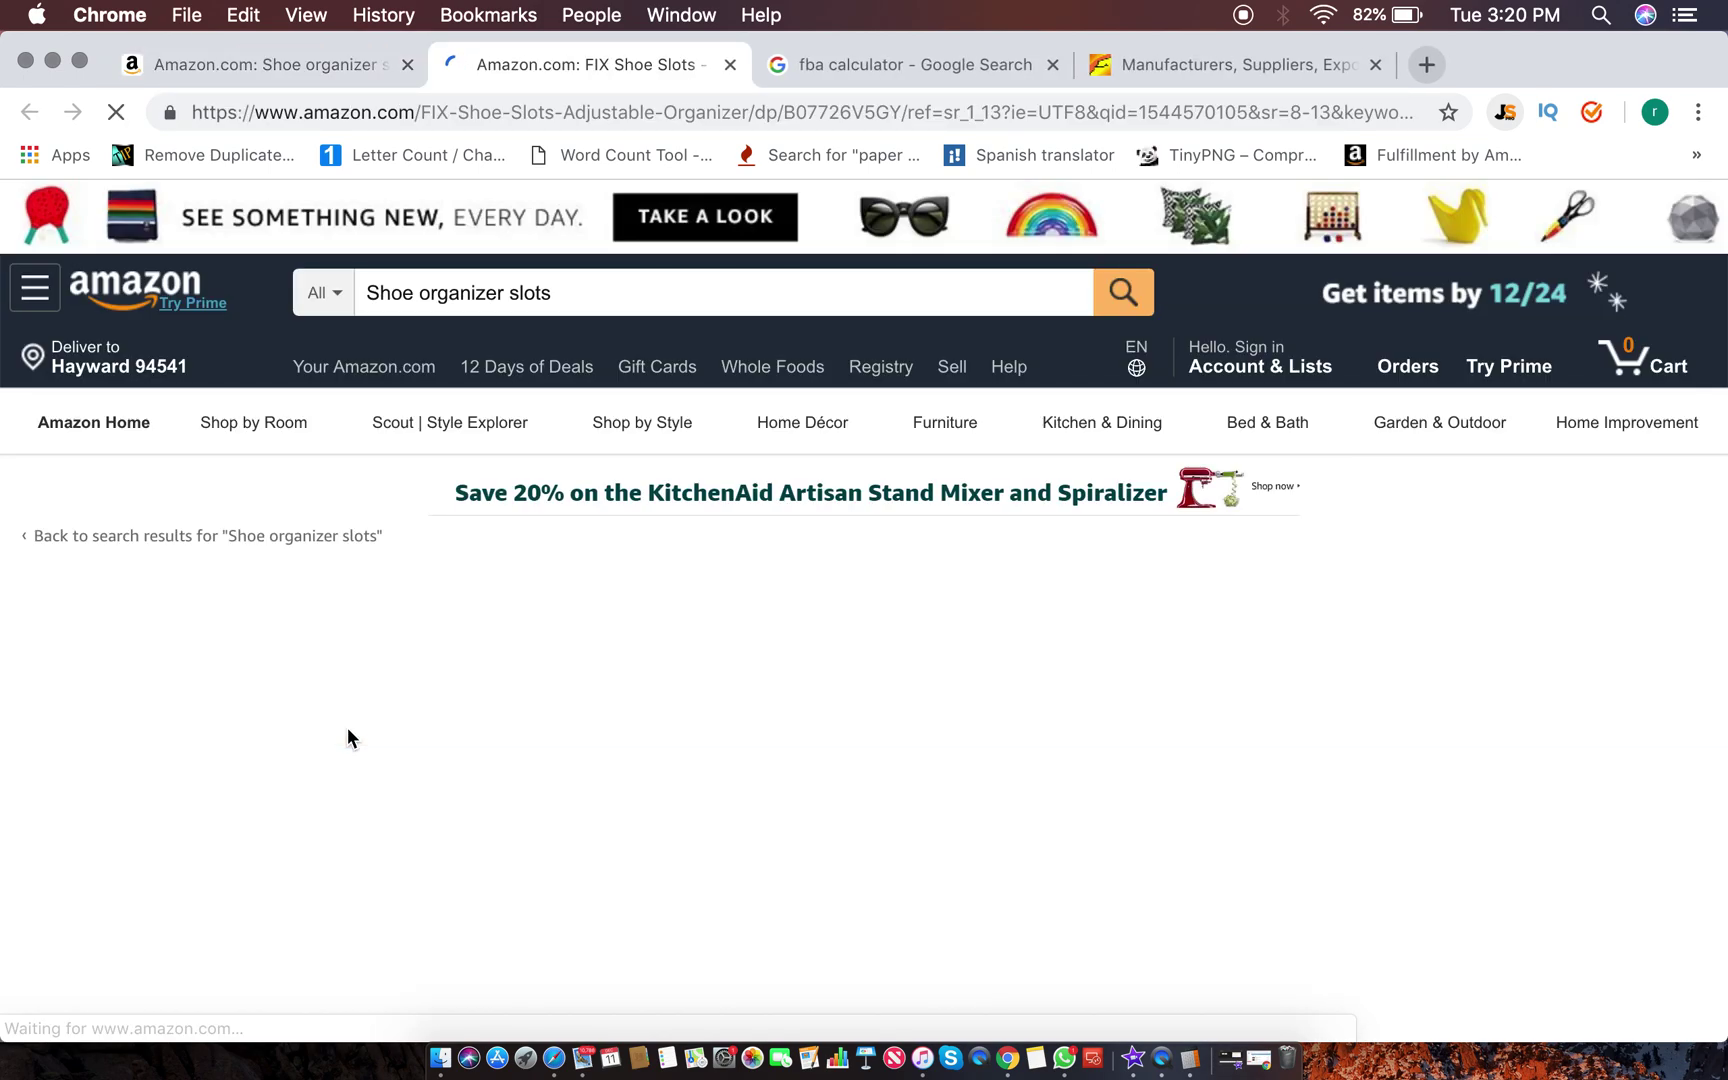
left_click(290, 68)
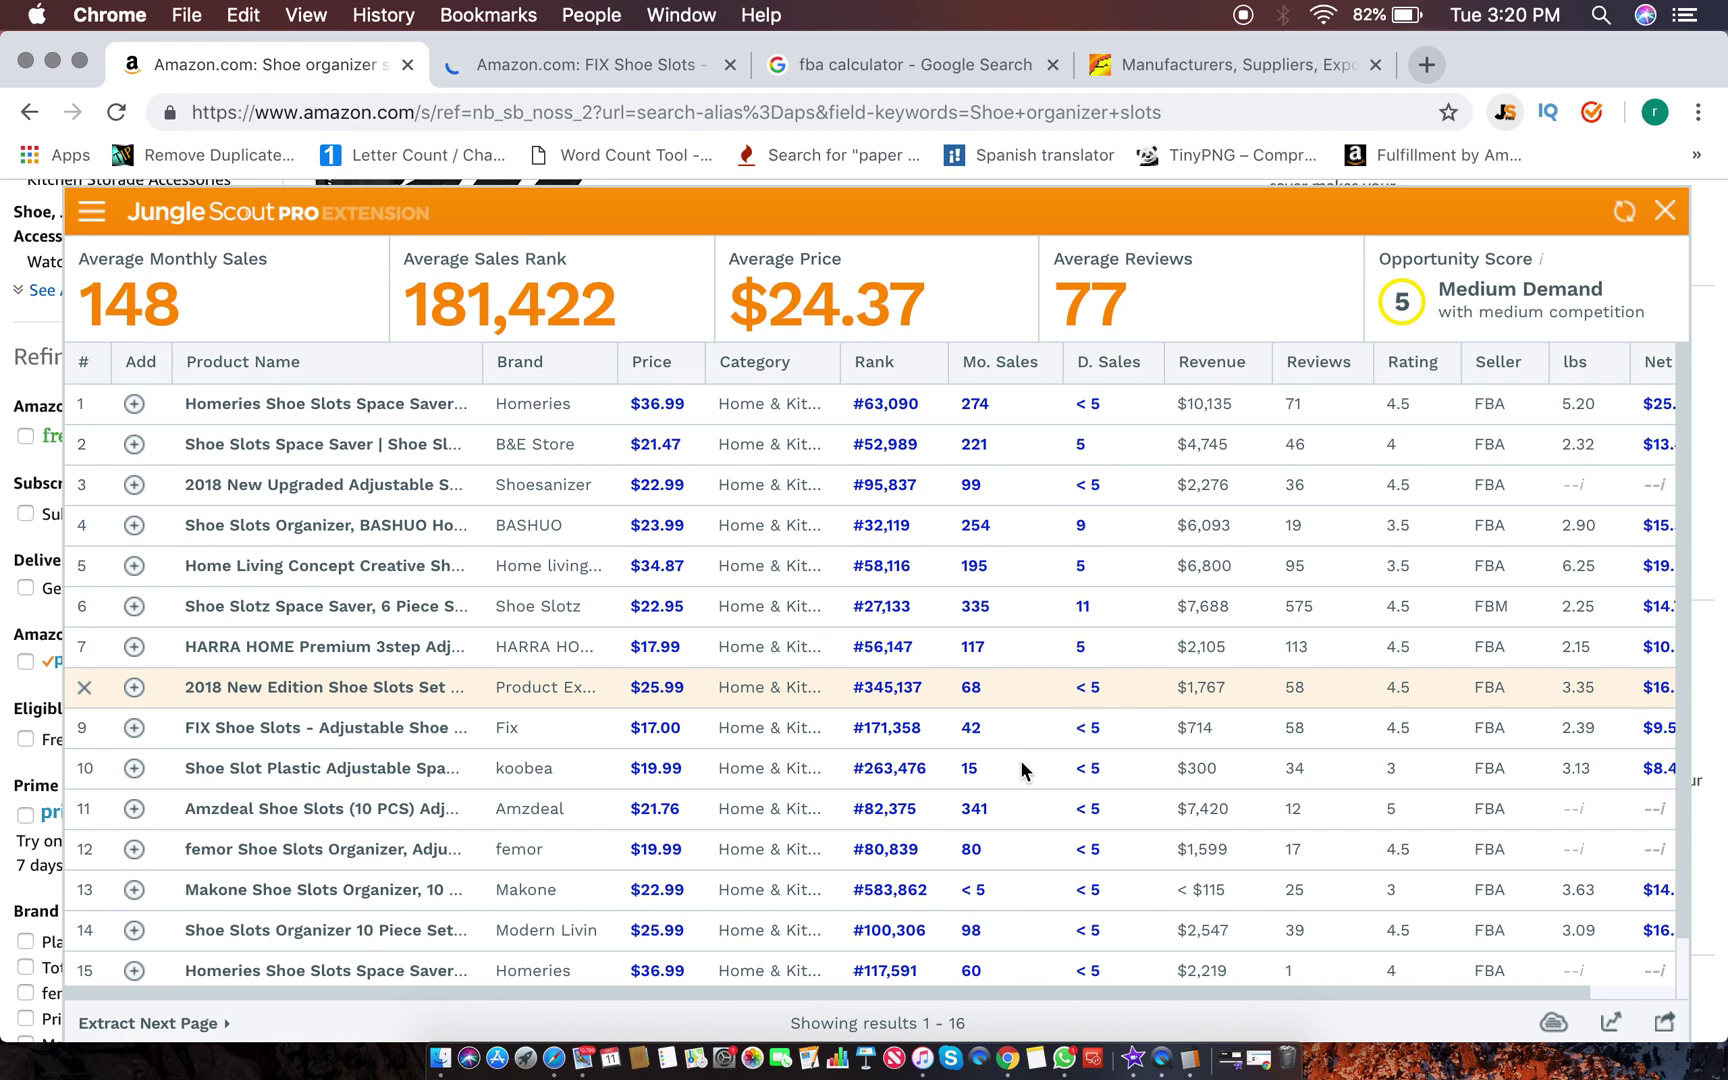
Step: View the sales rank history of the koobea set of 10 black shoe slots and close the chart
scroll(932, 768, "down", 1)
scroll(920, 737, "down", 1)
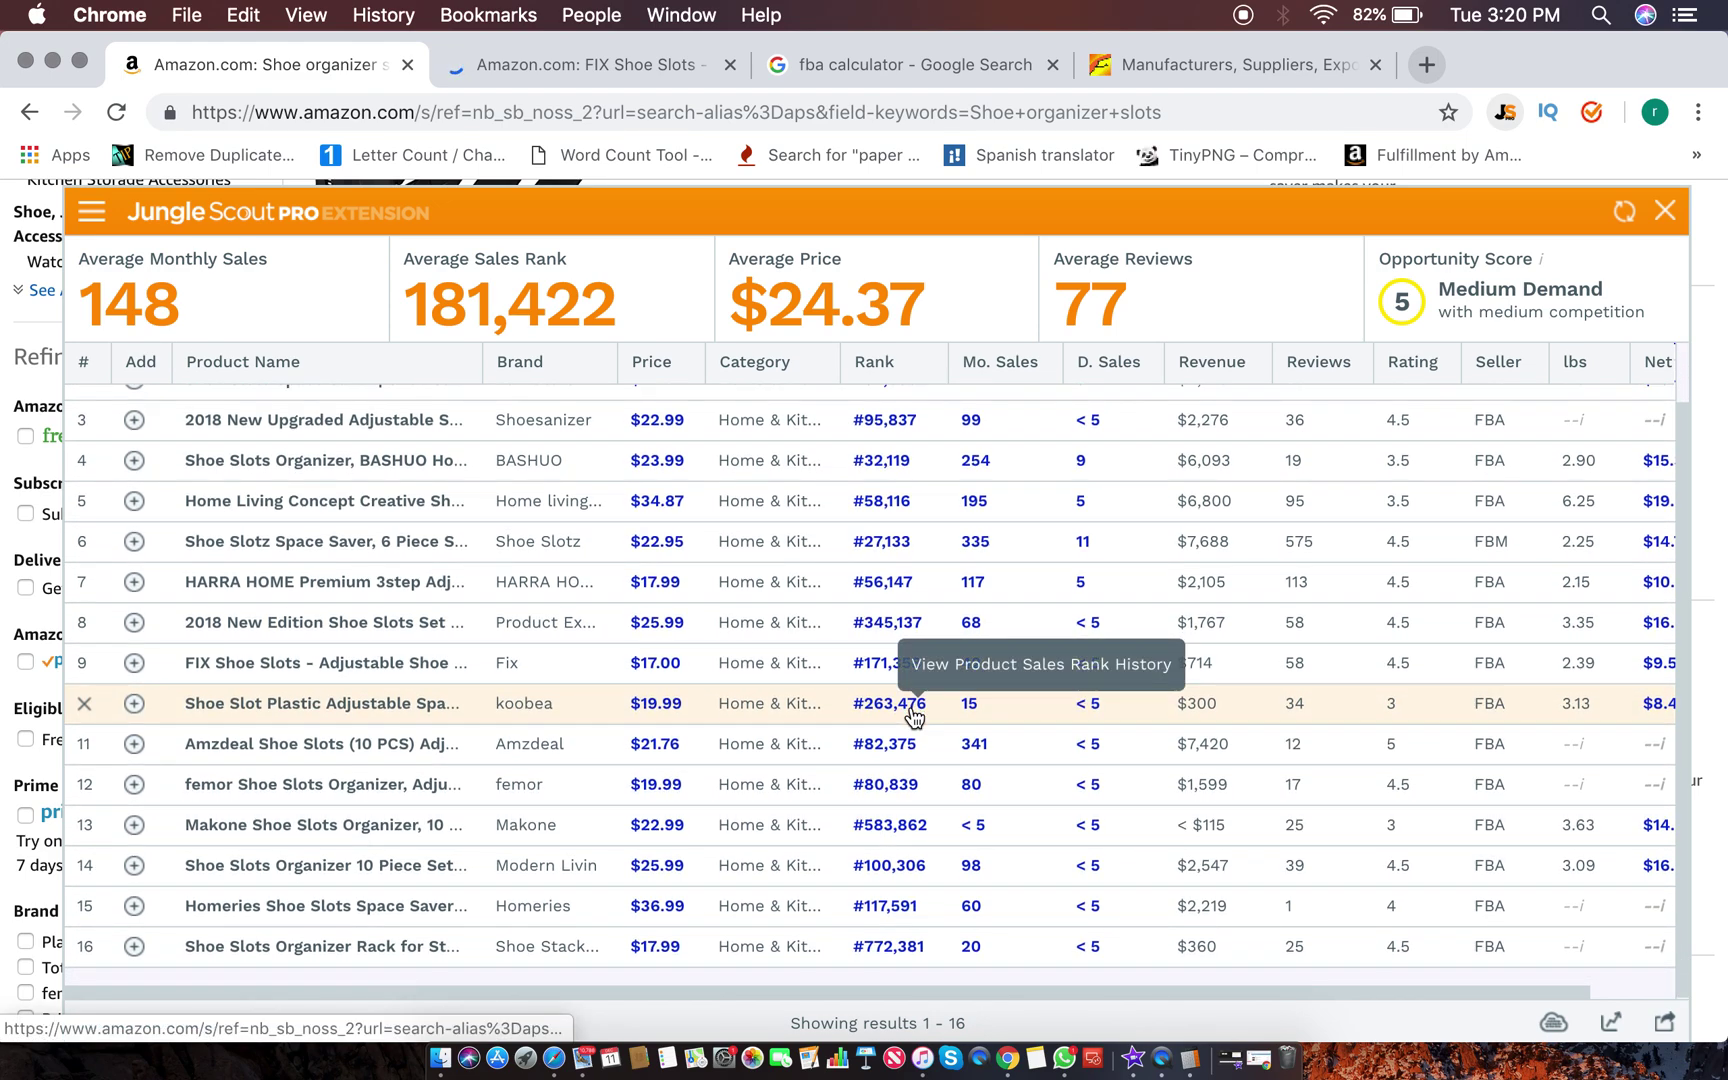
left_click(912, 708)
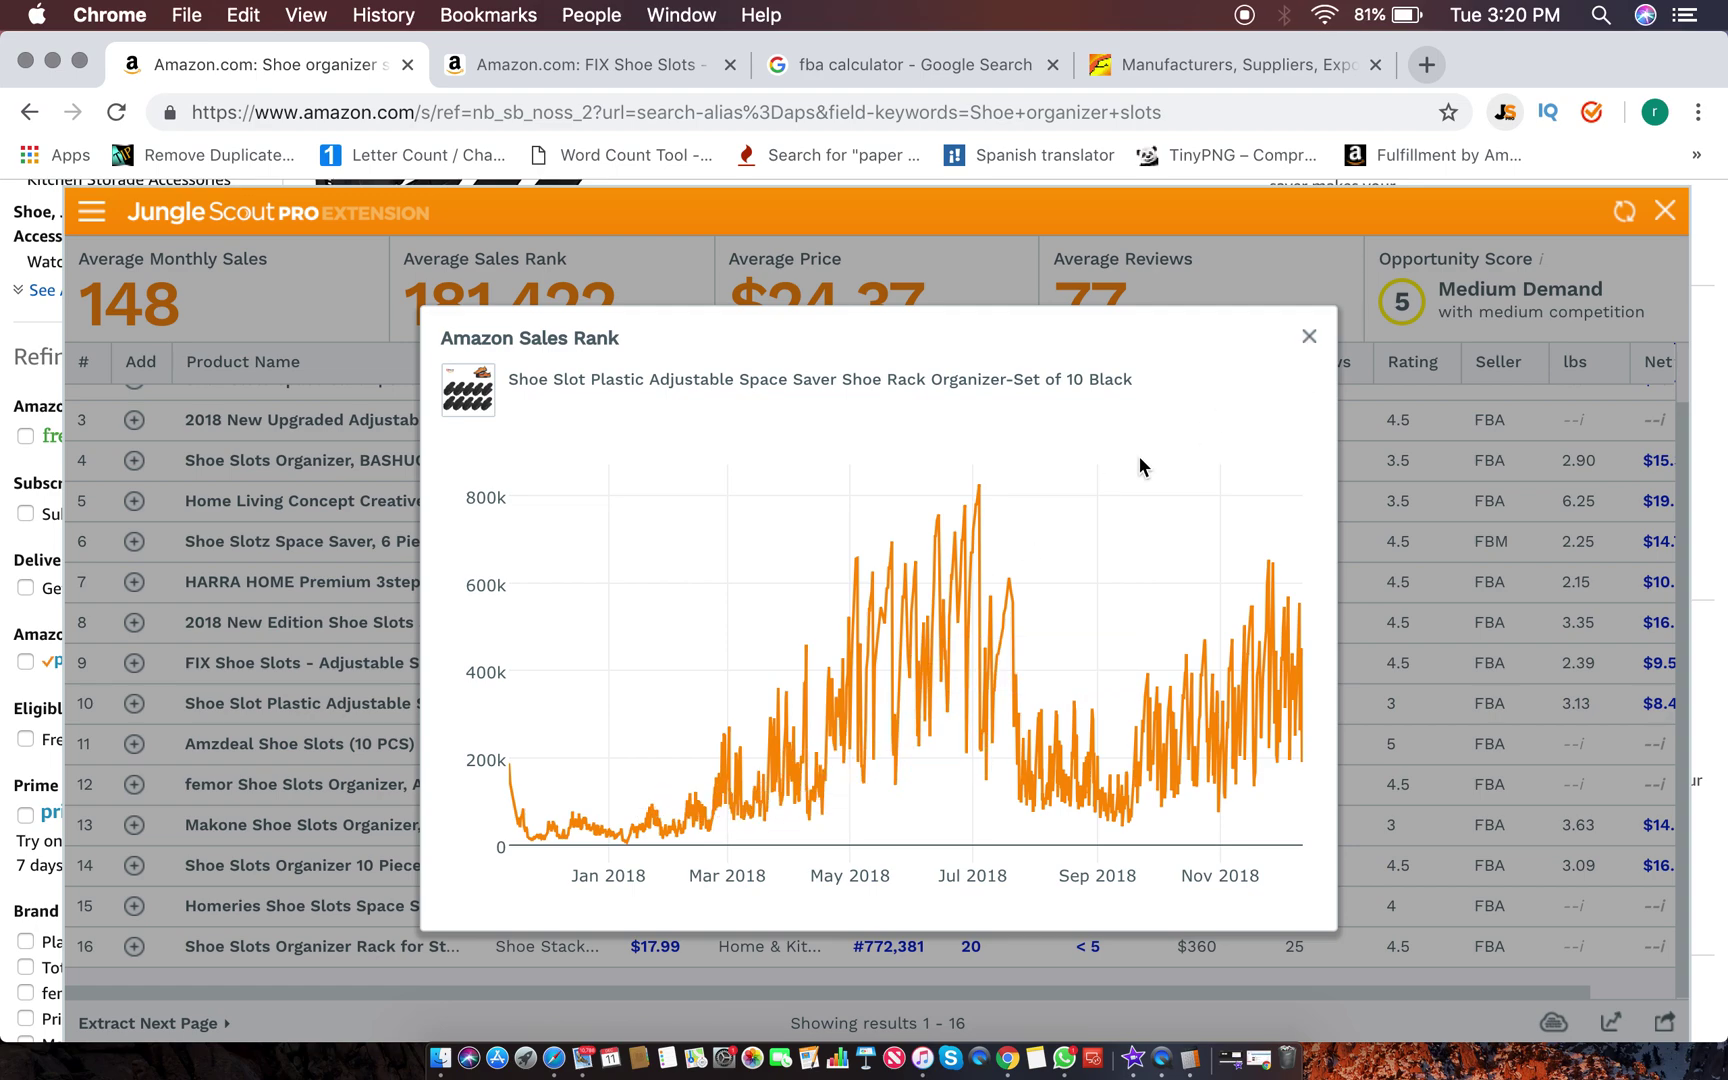
left_click(1308, 337)
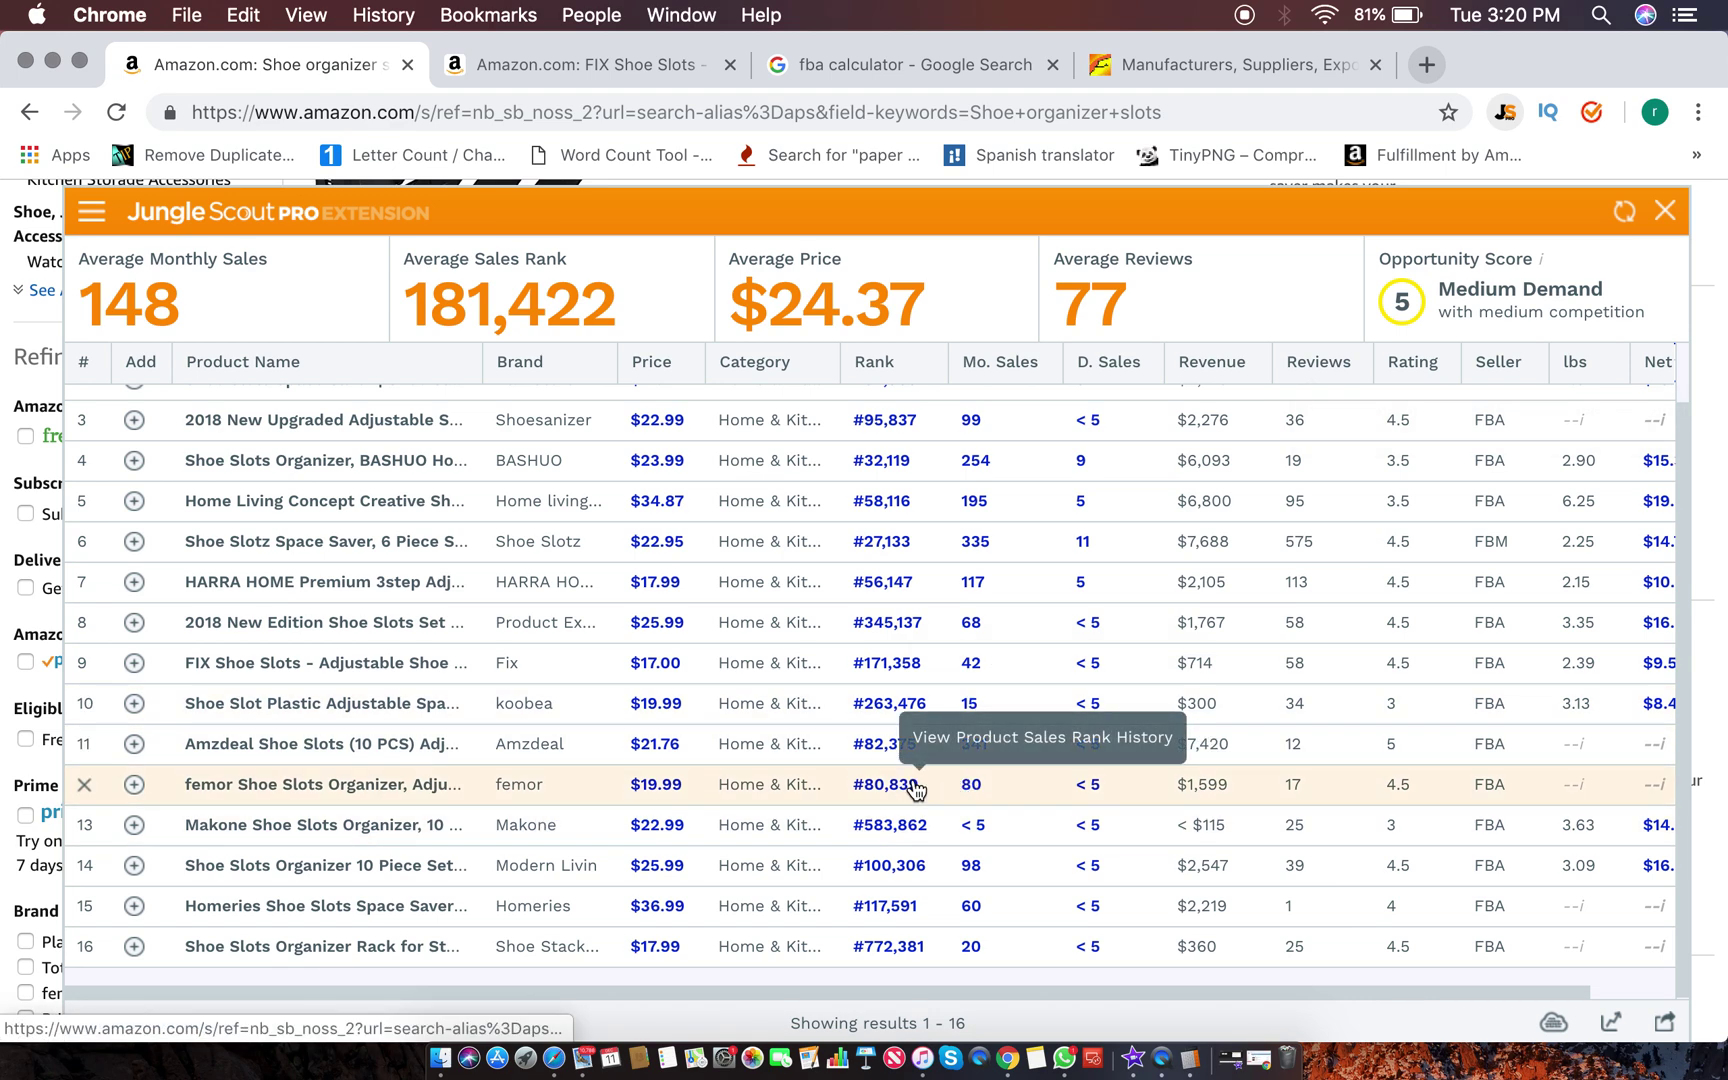
left_click(907, 790)
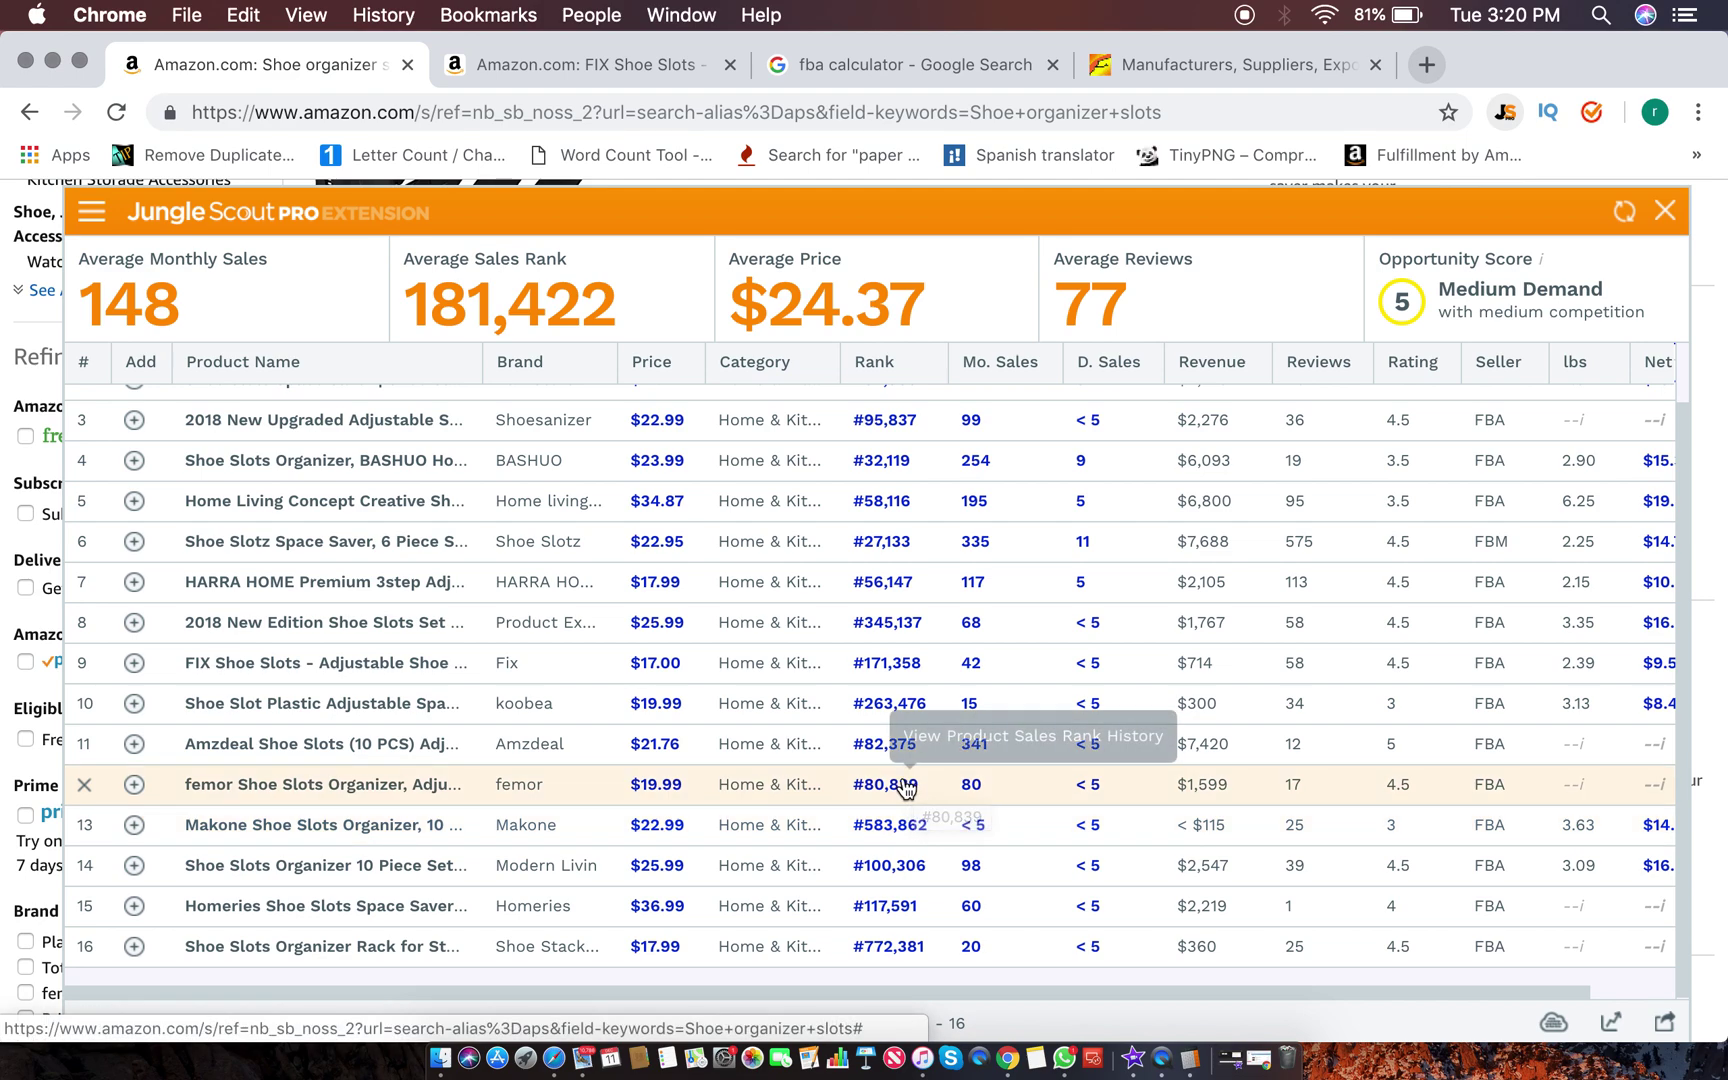
Step: Open the koobea shoe slot listing in its own browser tab and return to the Jungle Scout results
mouse_move(375, 760)
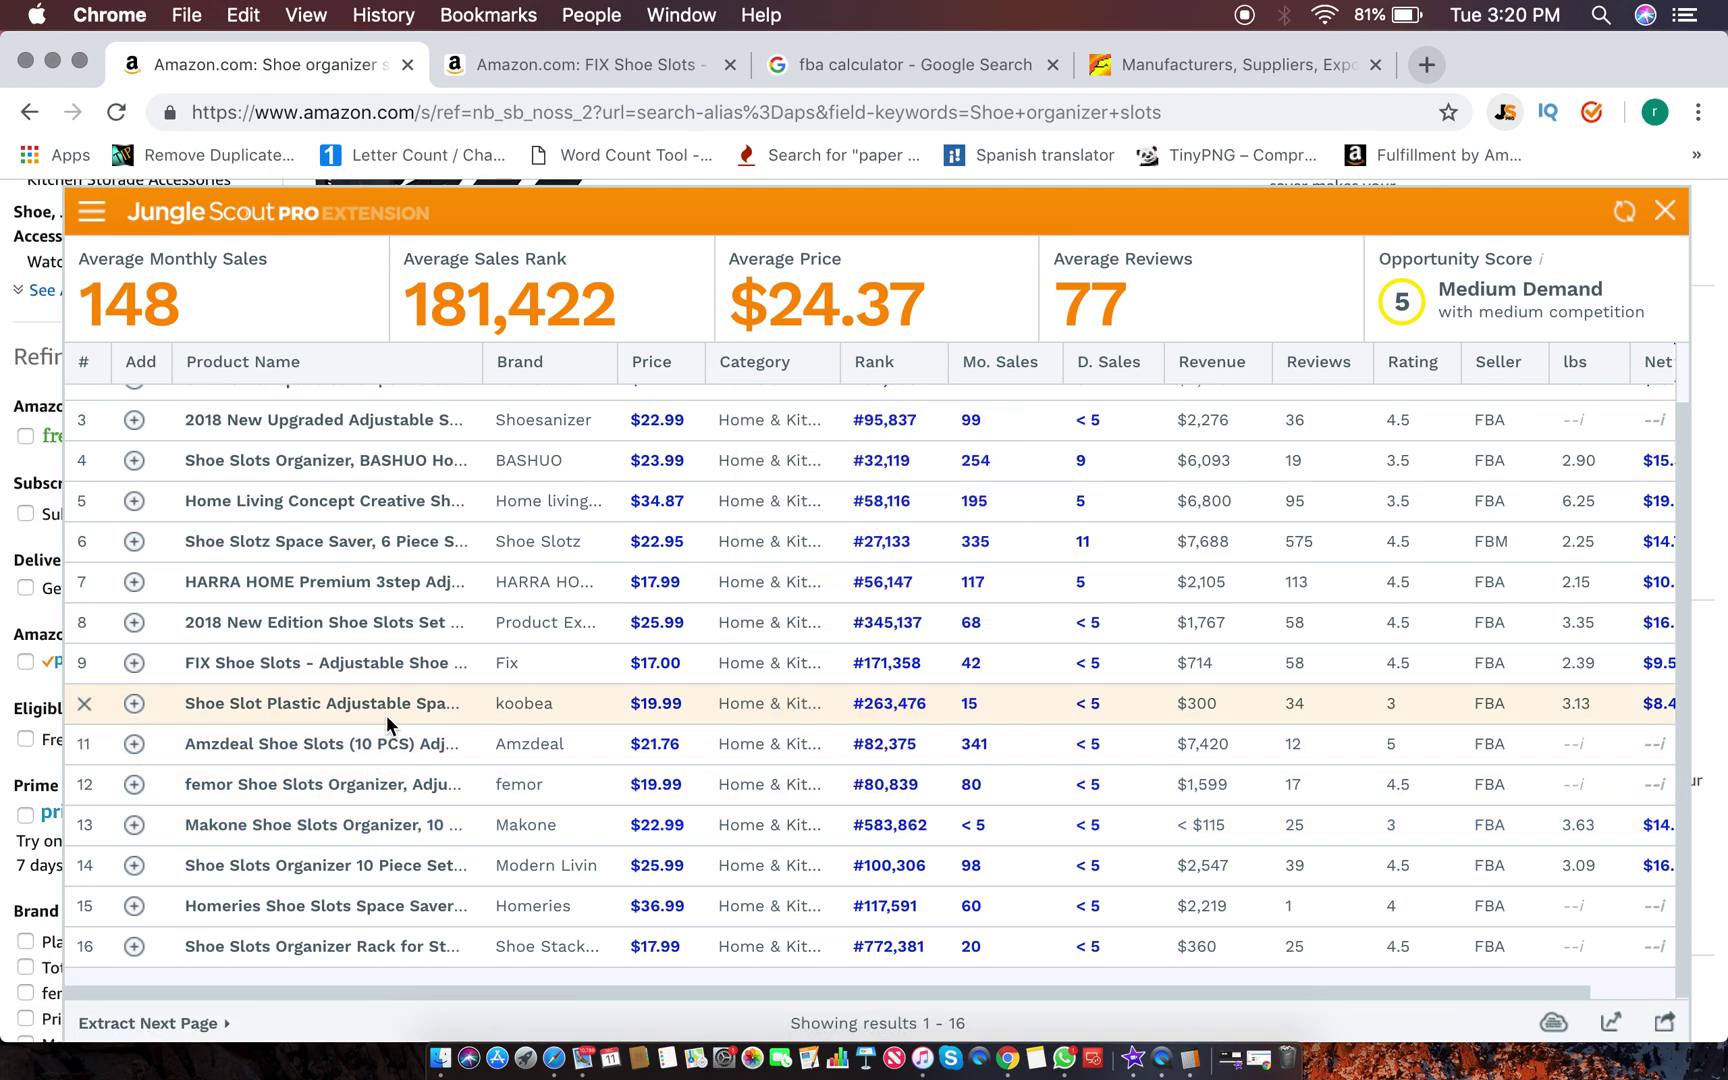
left_click(386, 716)
left_click(321, 78)
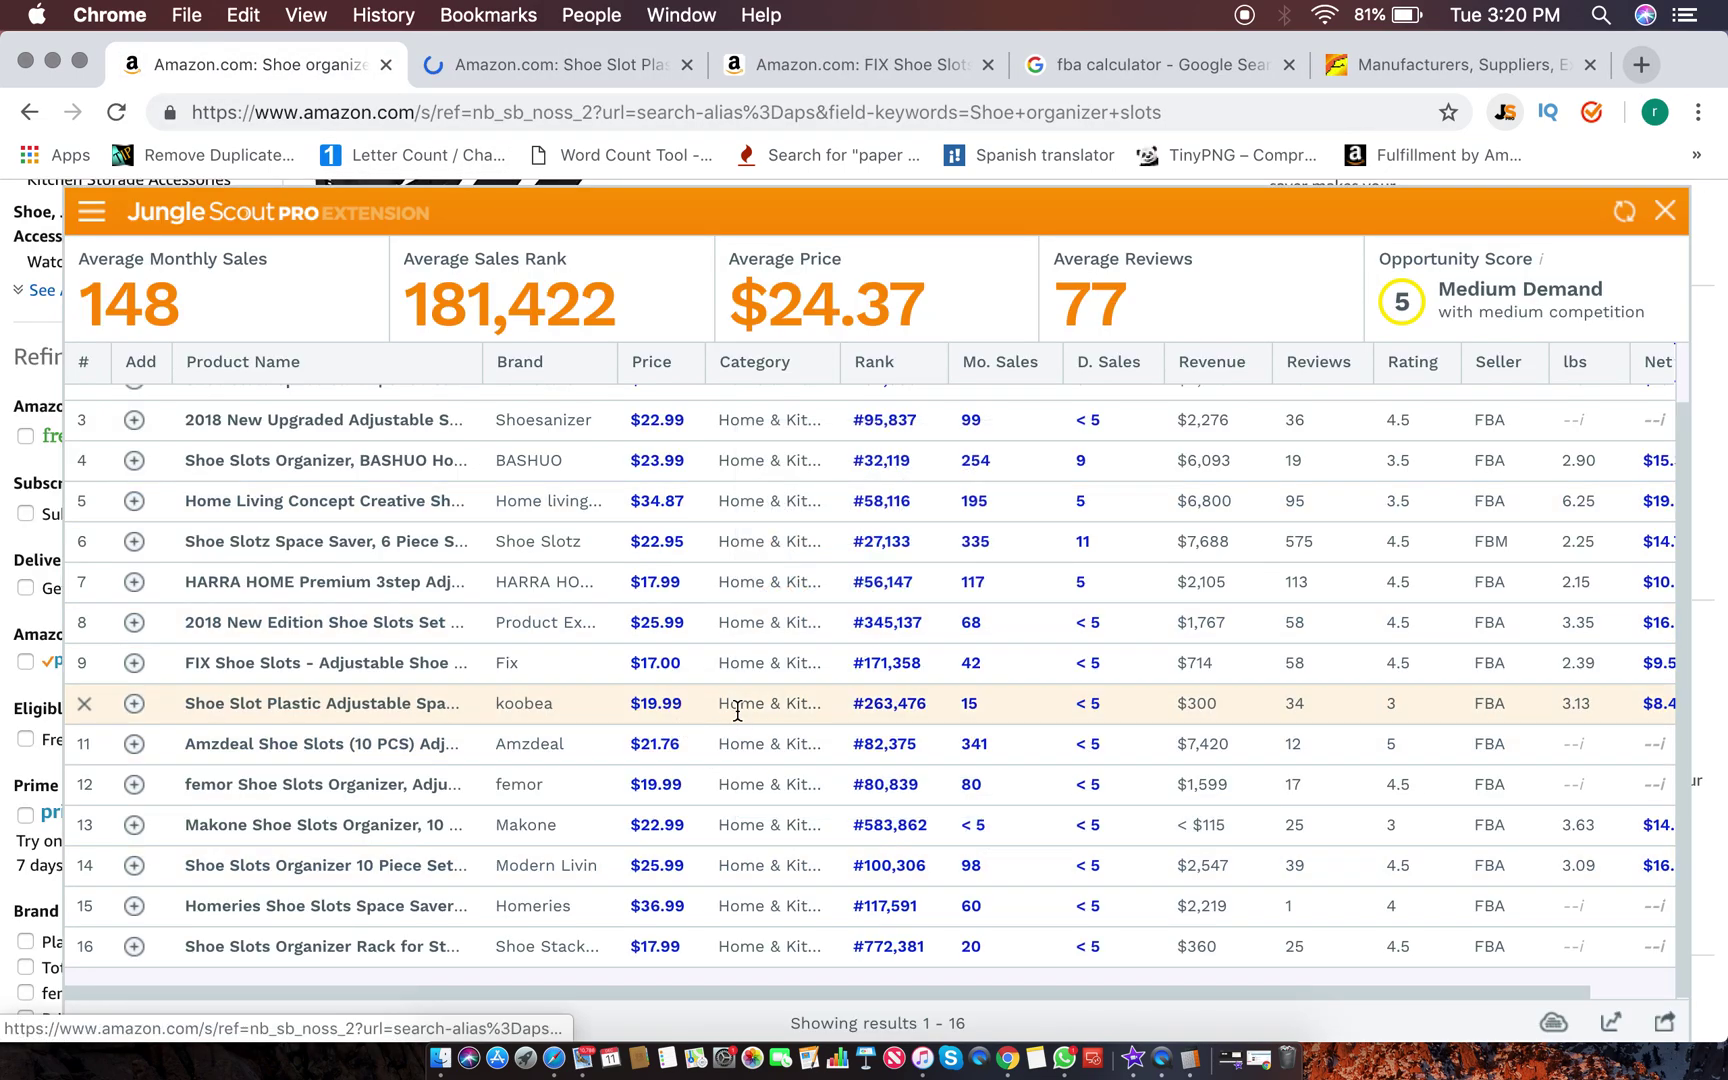
Step: Check the sales rank history of the Amzdeal, femor and Makone 10-packs, closing each chart
left_click(893, 745)
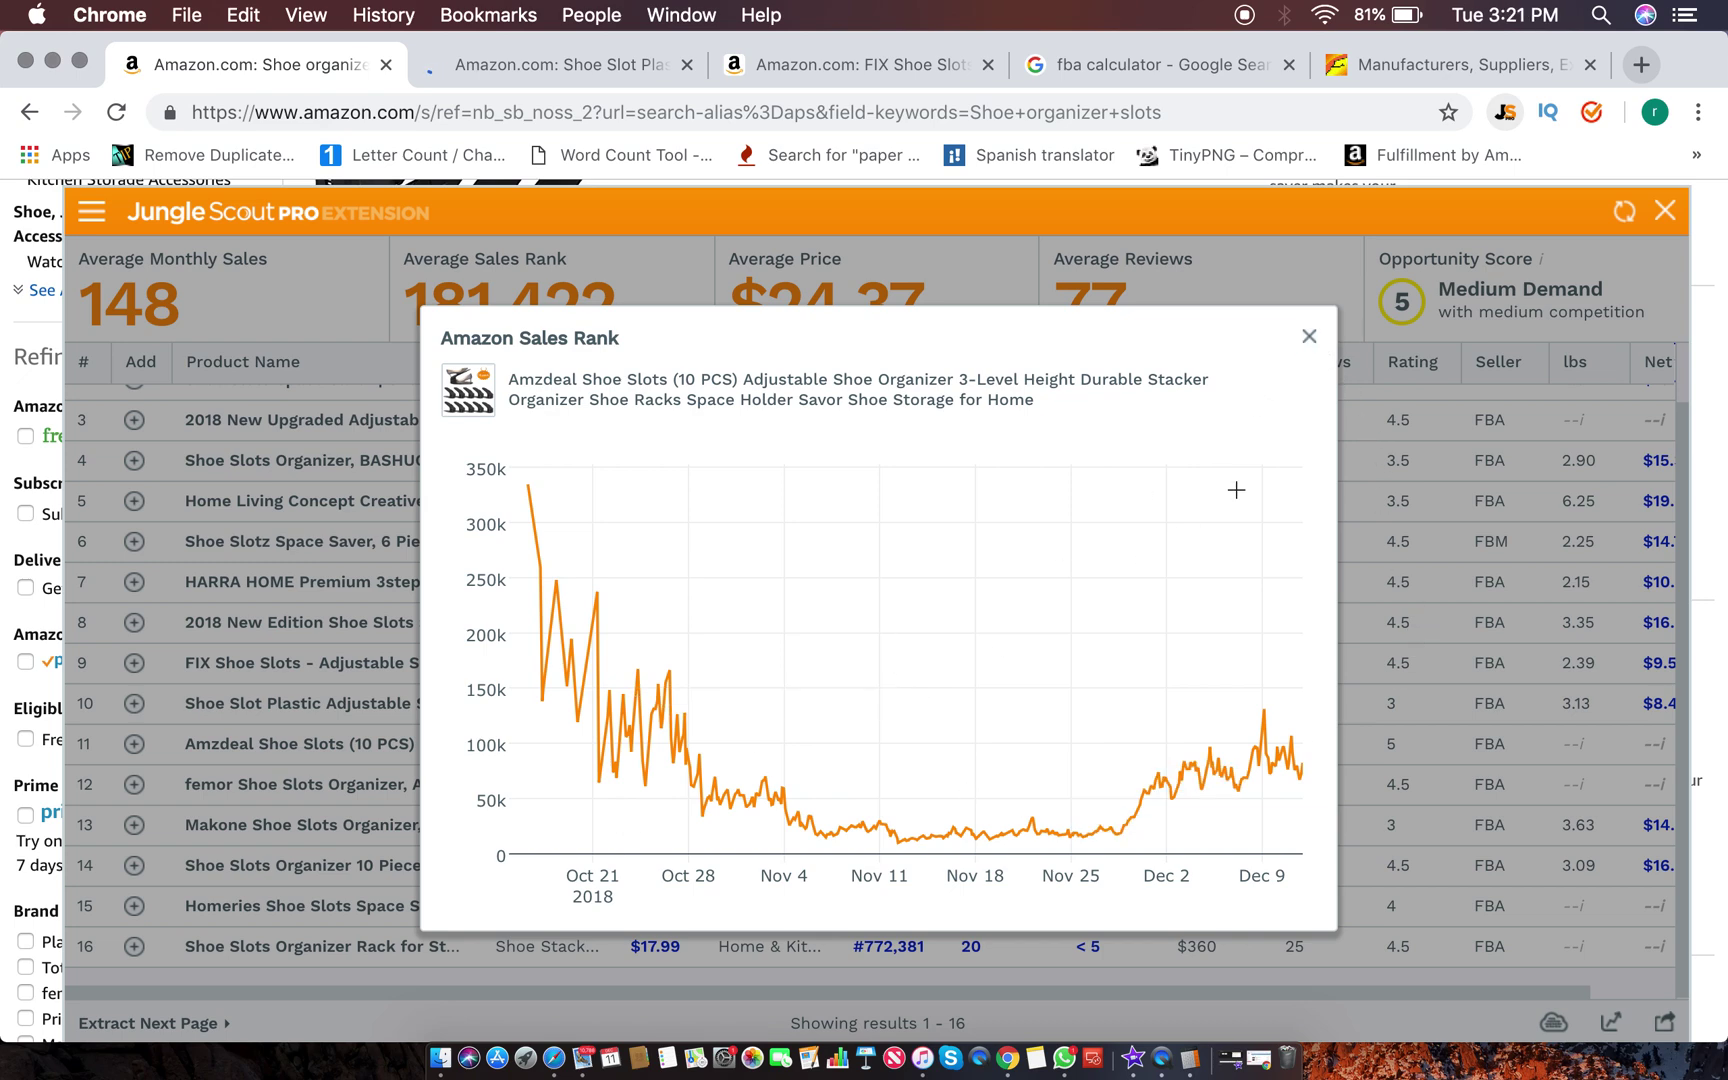
left_click(1308, 340)
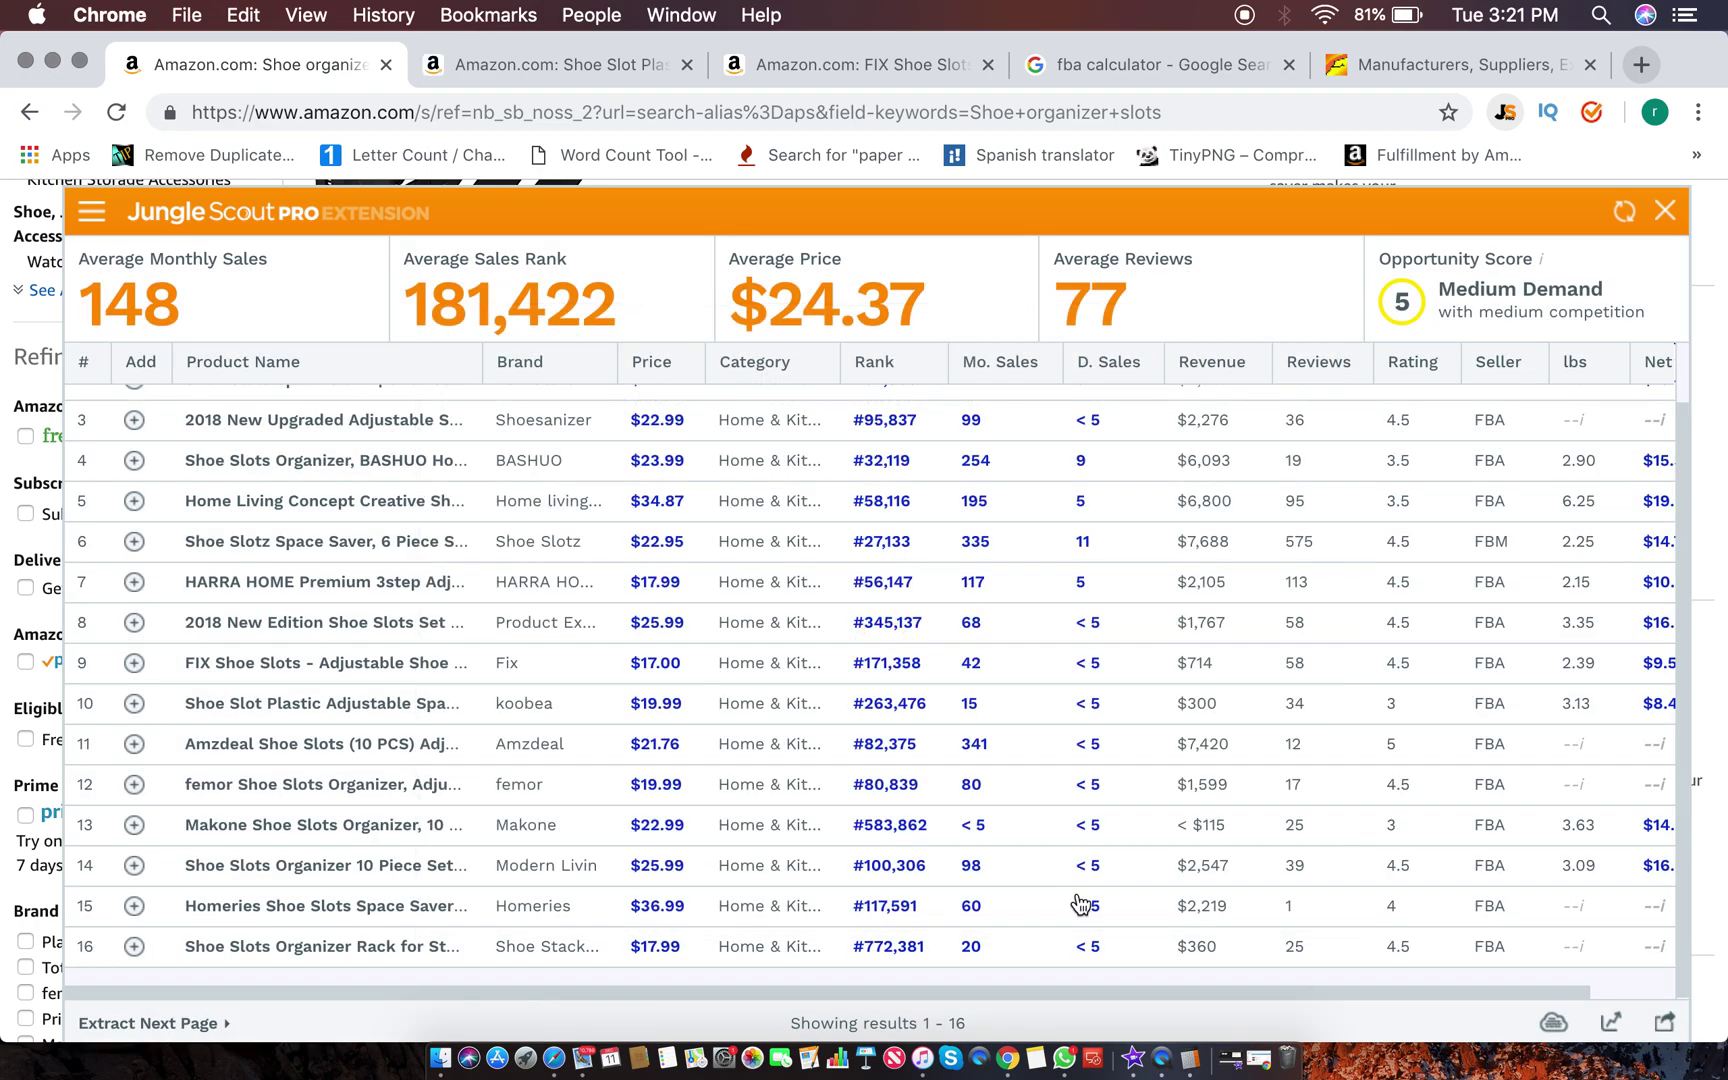
left_click(902, 786)
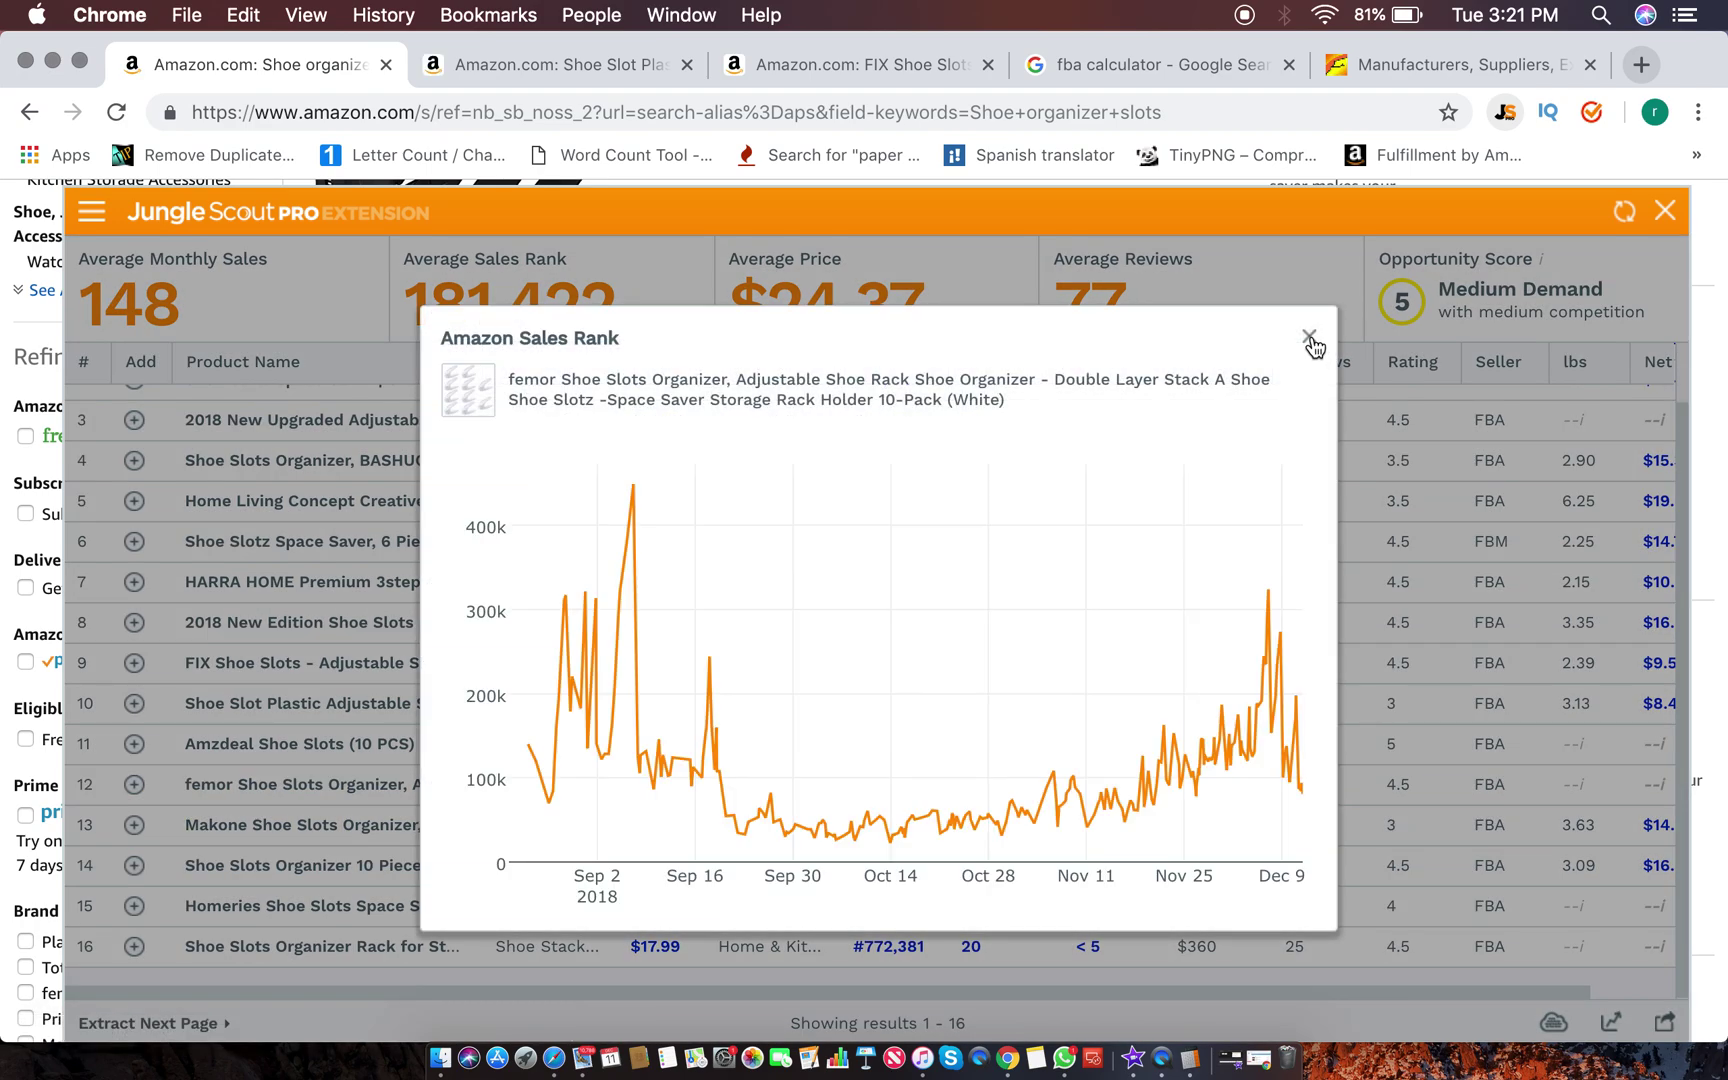
left_click(1309, 340)
left_click(893, 825)
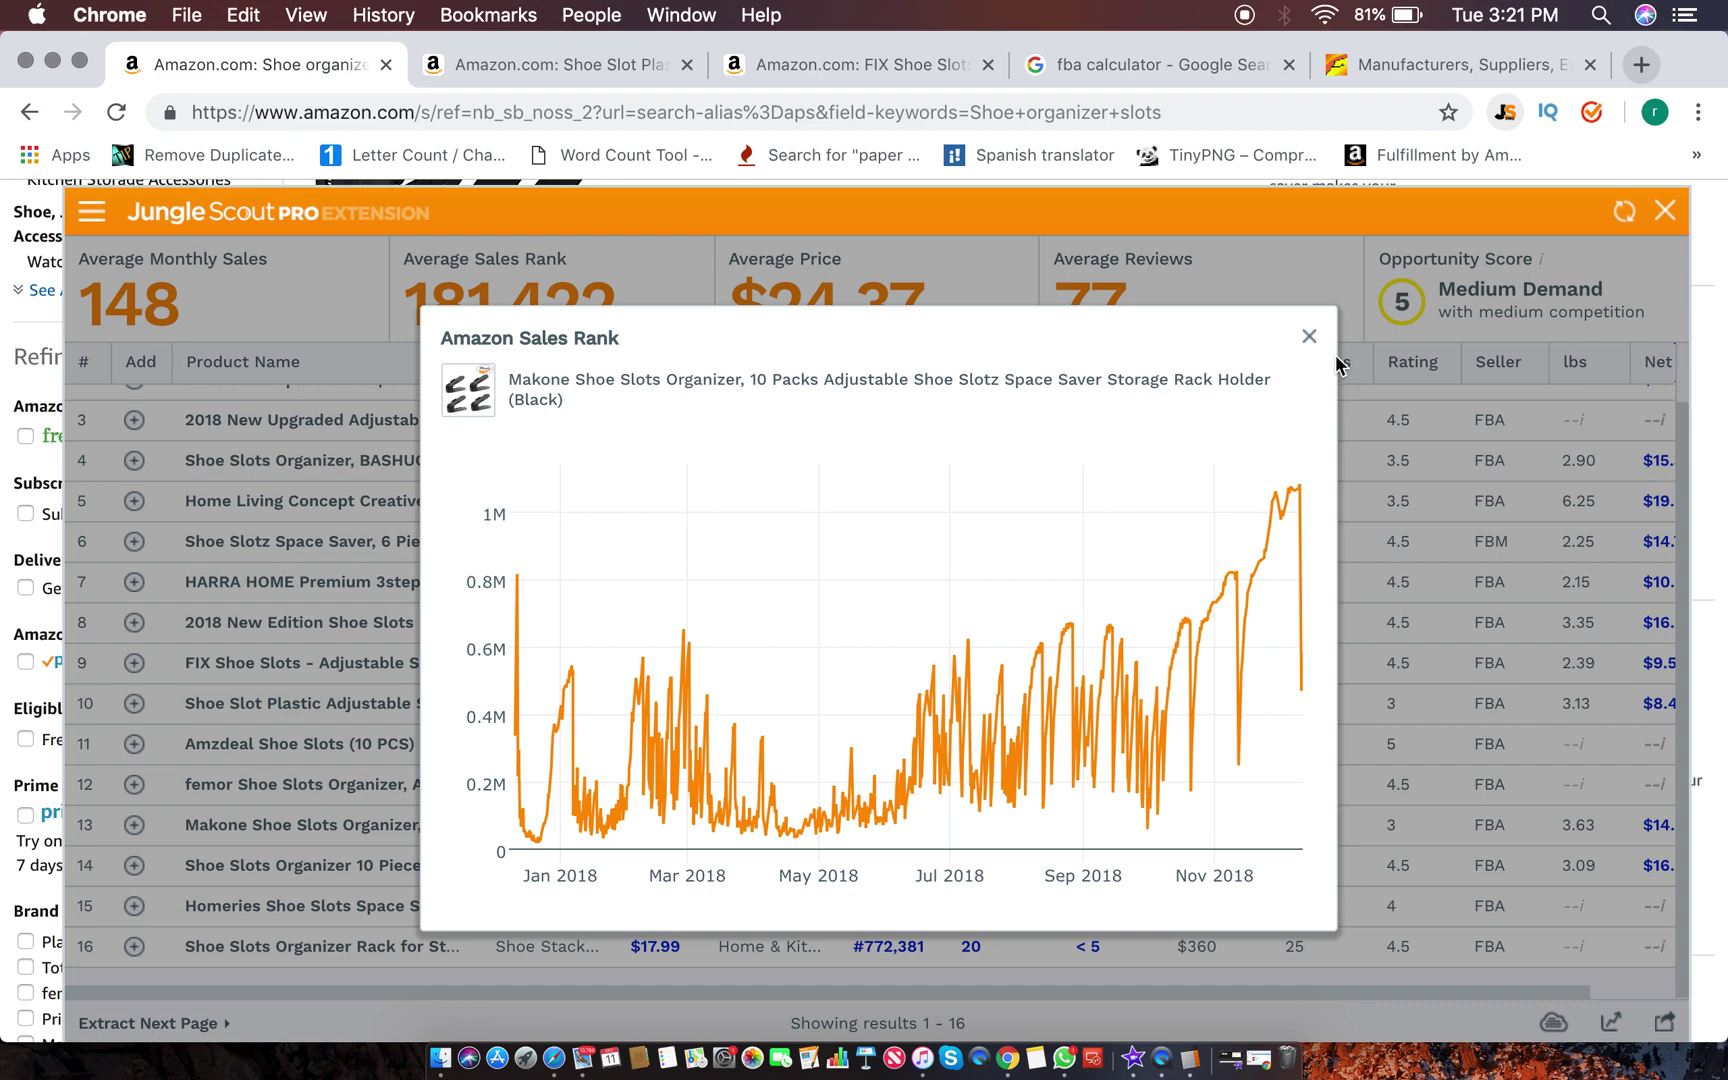
left_click(1309, 338)
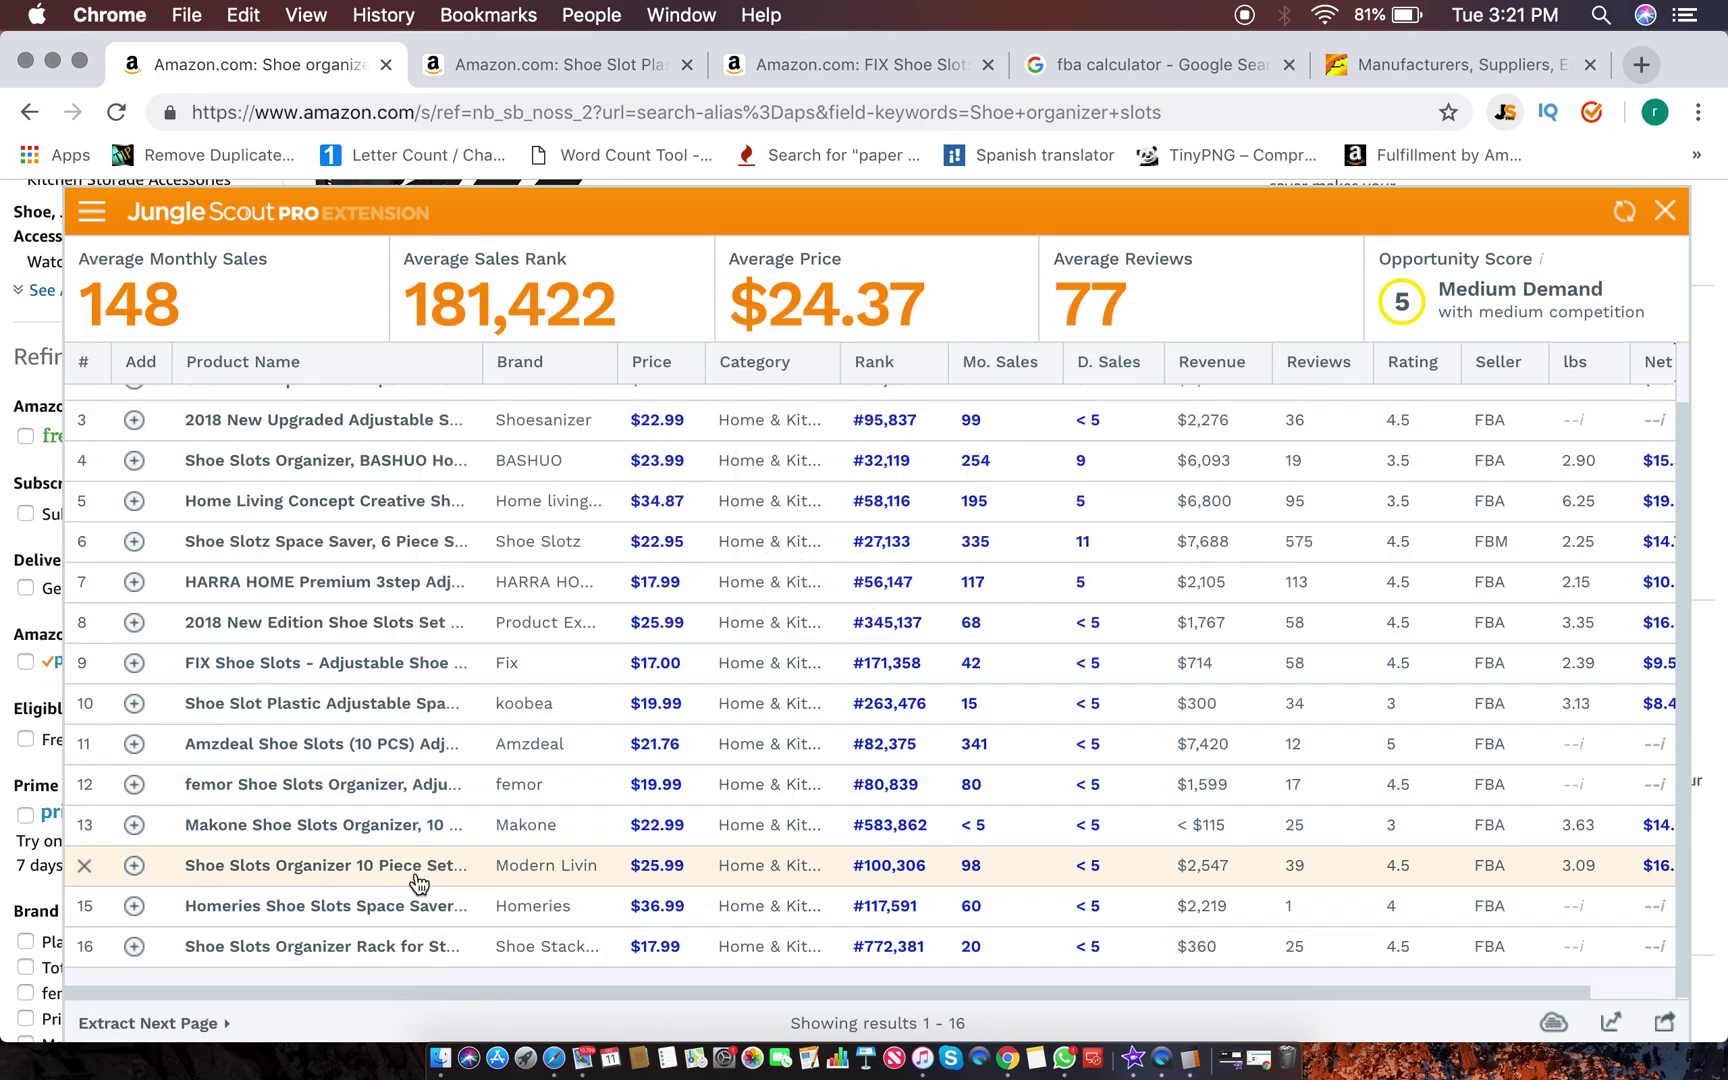
Step: View the sales rank history of the Modern Livin 10-piece set and close the Jungle Scout results
mouse_move(418, 882)
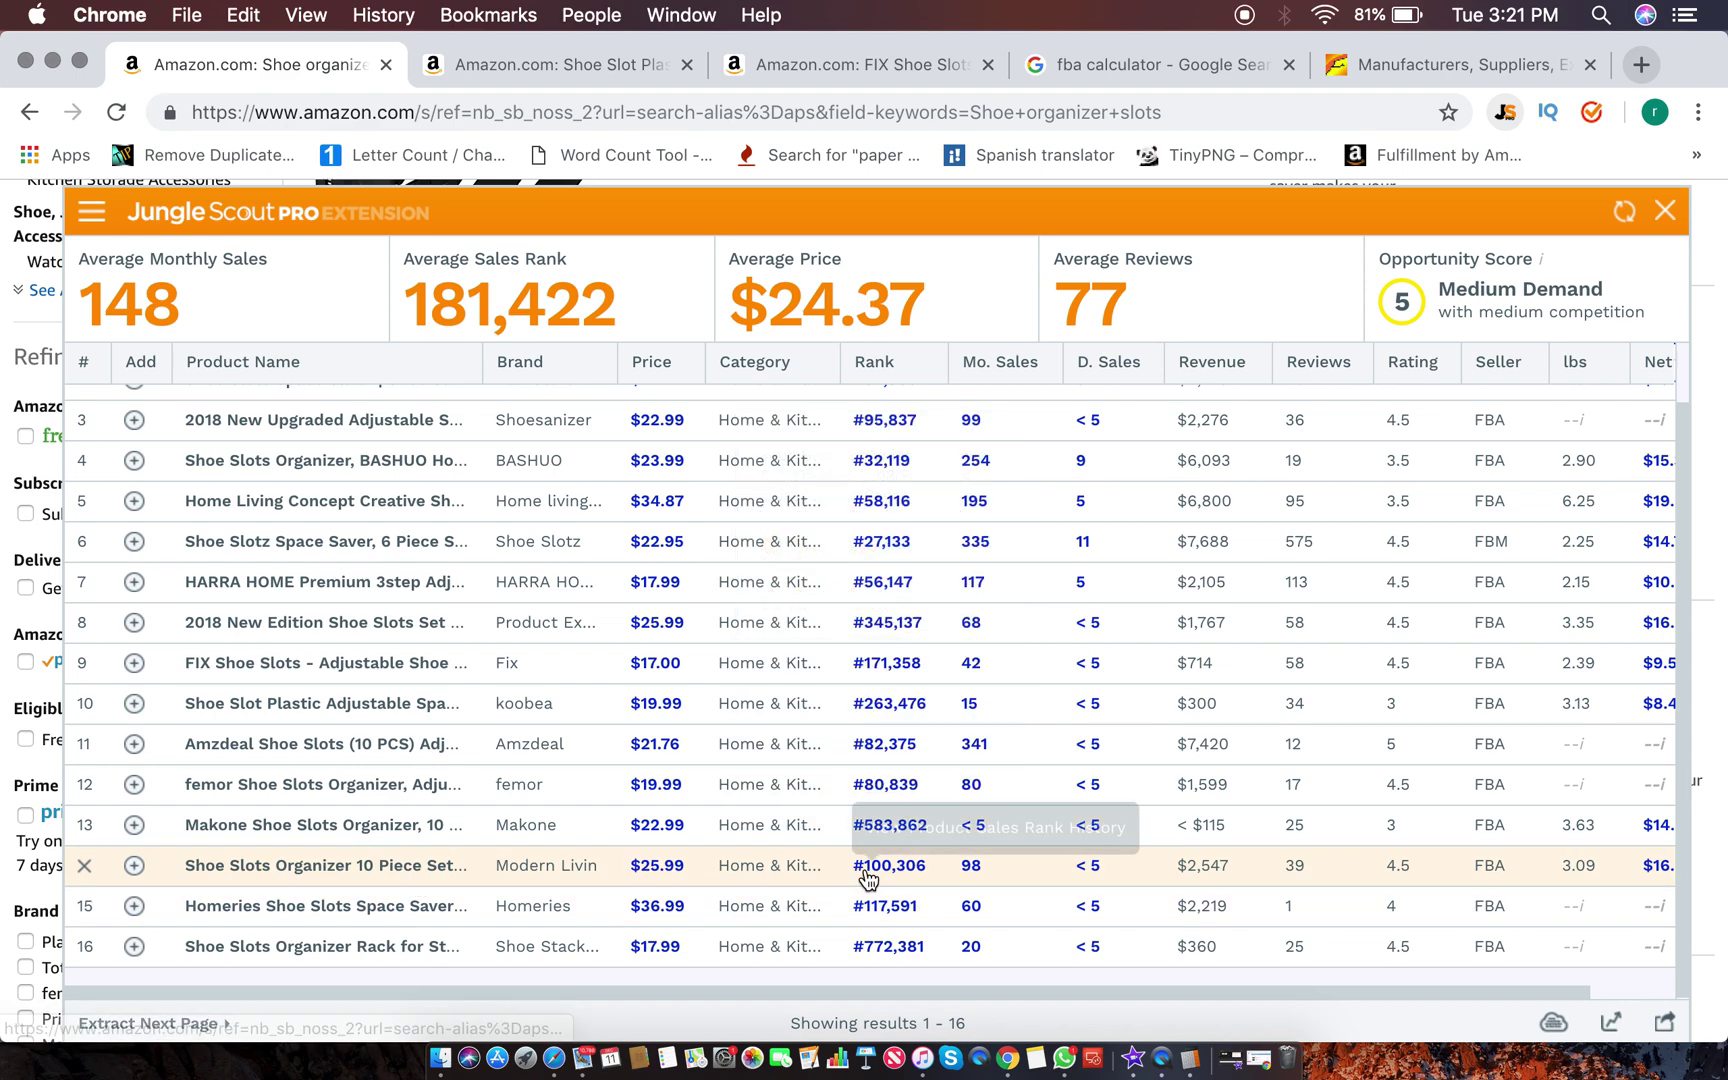
left_click(868, 866)
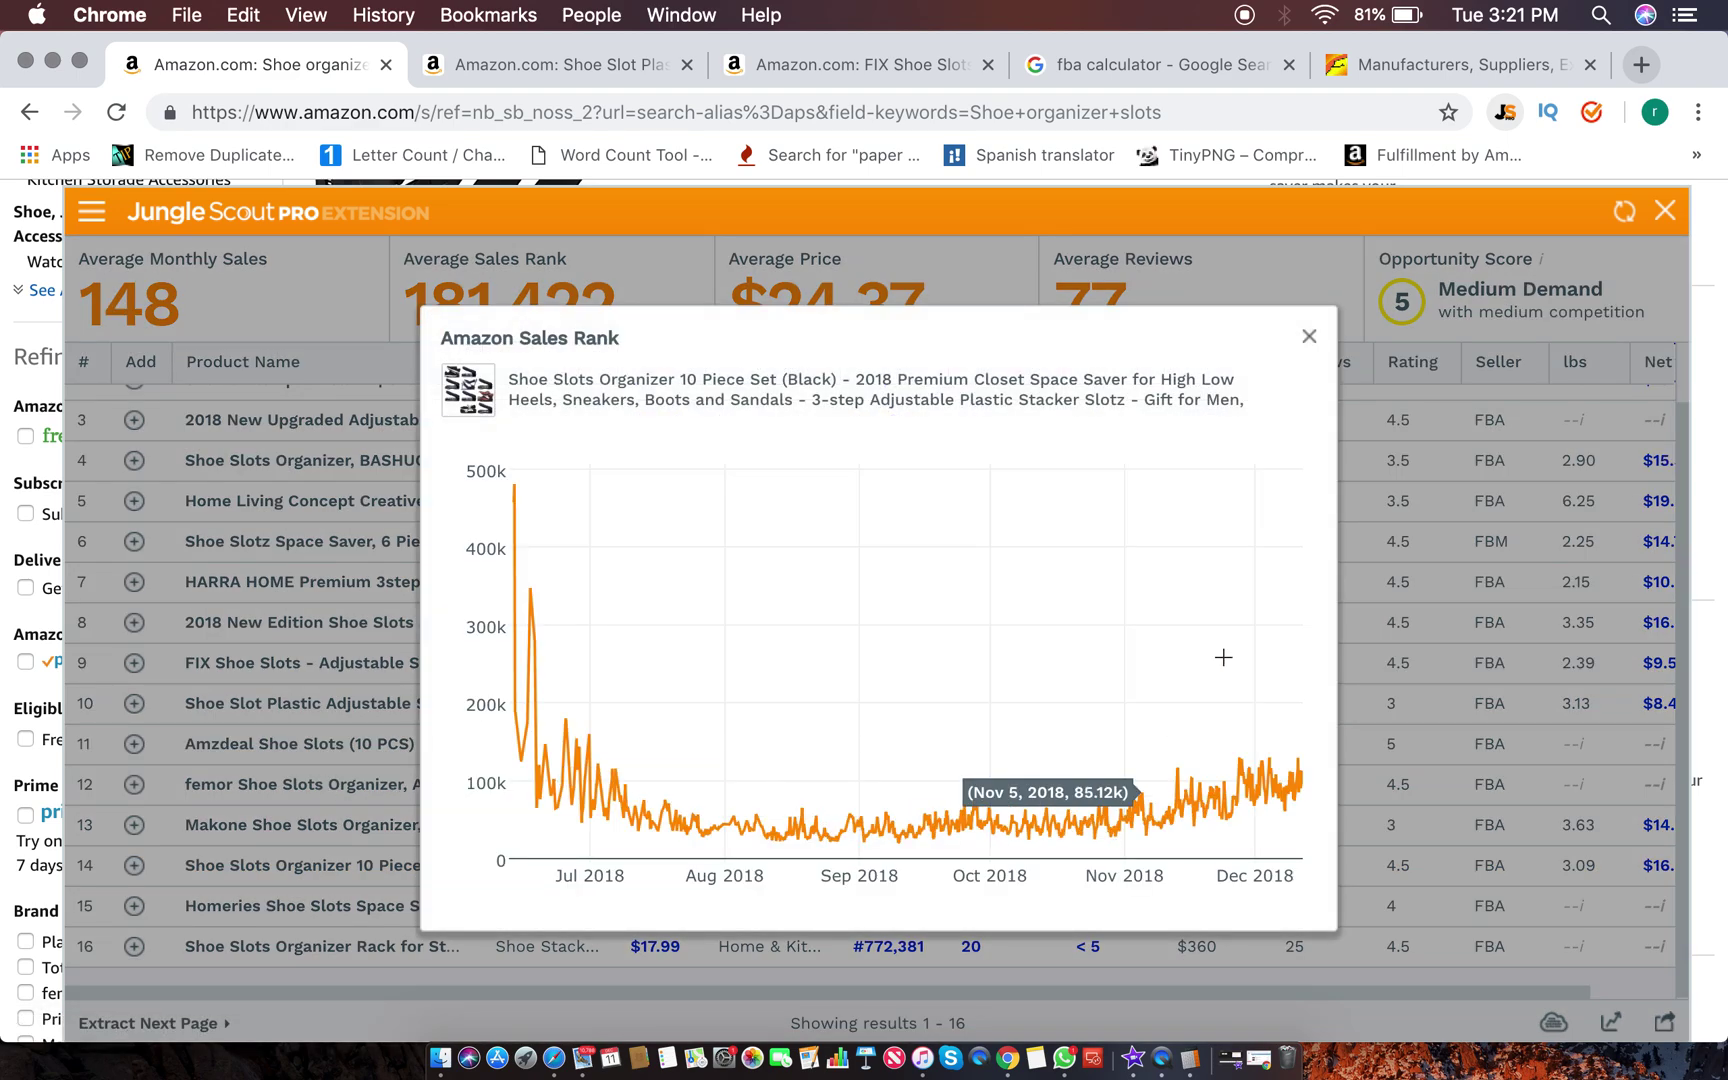
left_click(1308, 338)
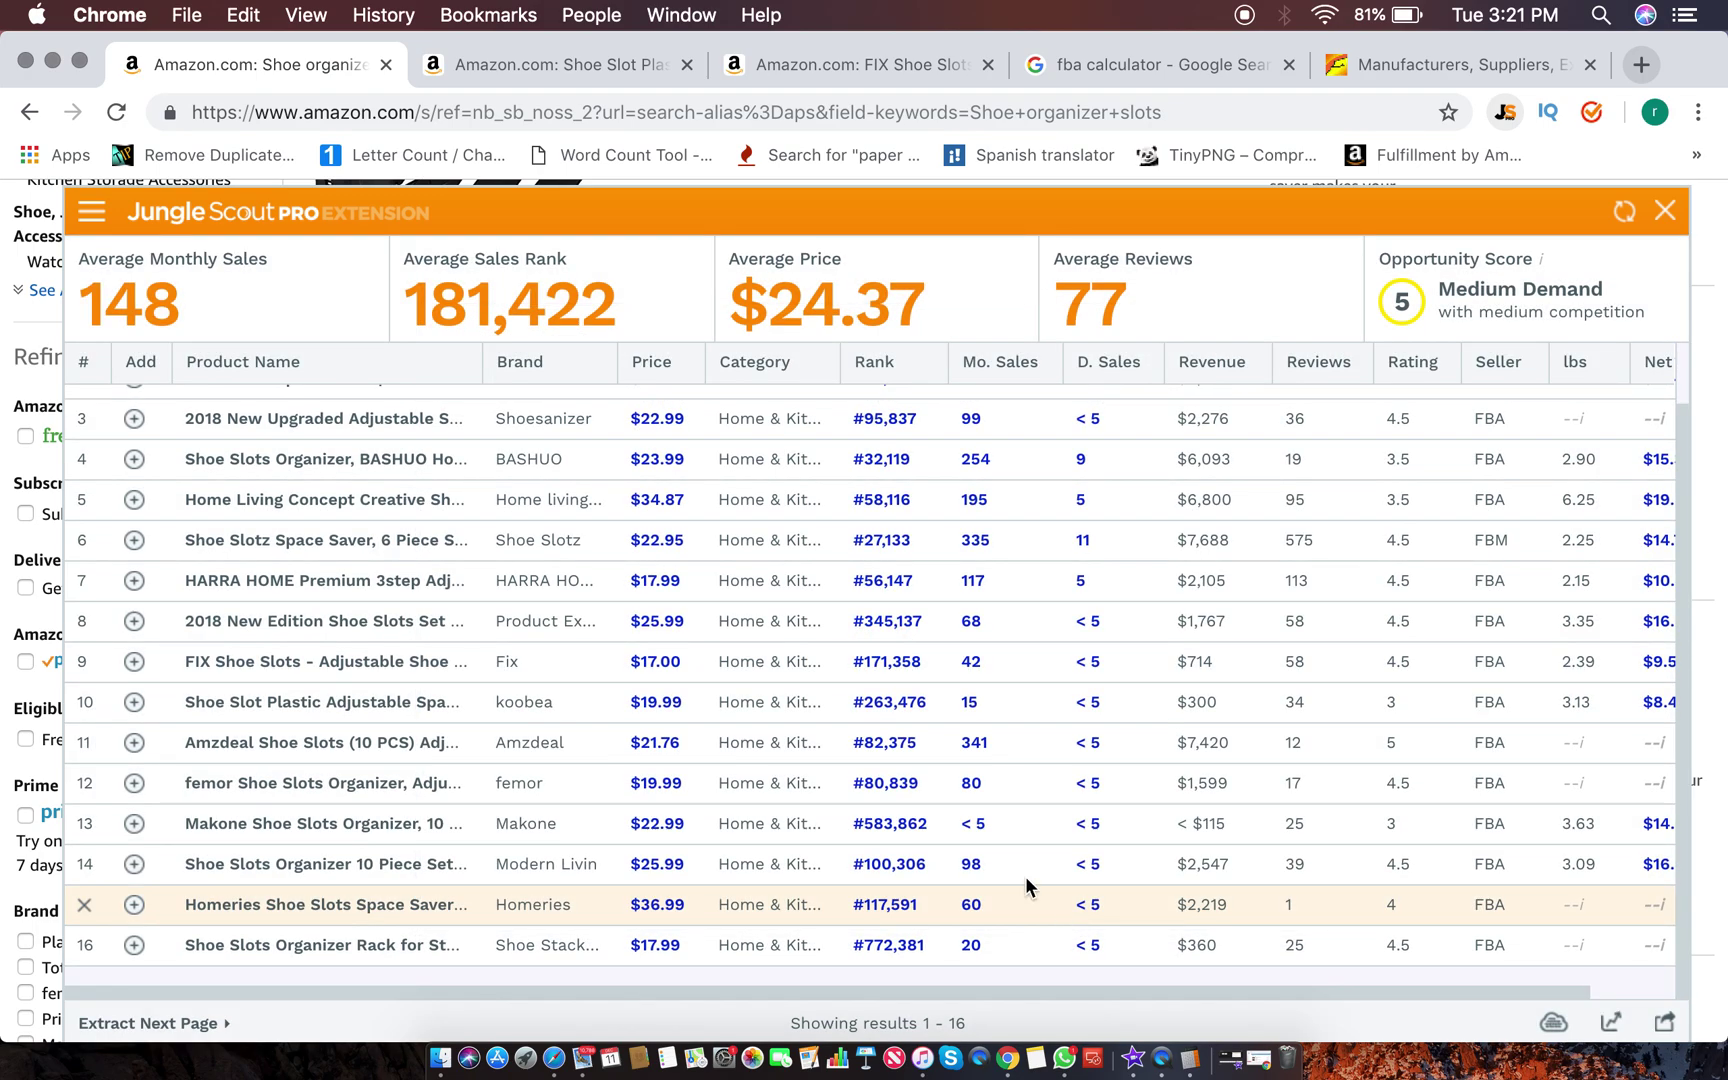
scroll(891, 886, "up", 2)
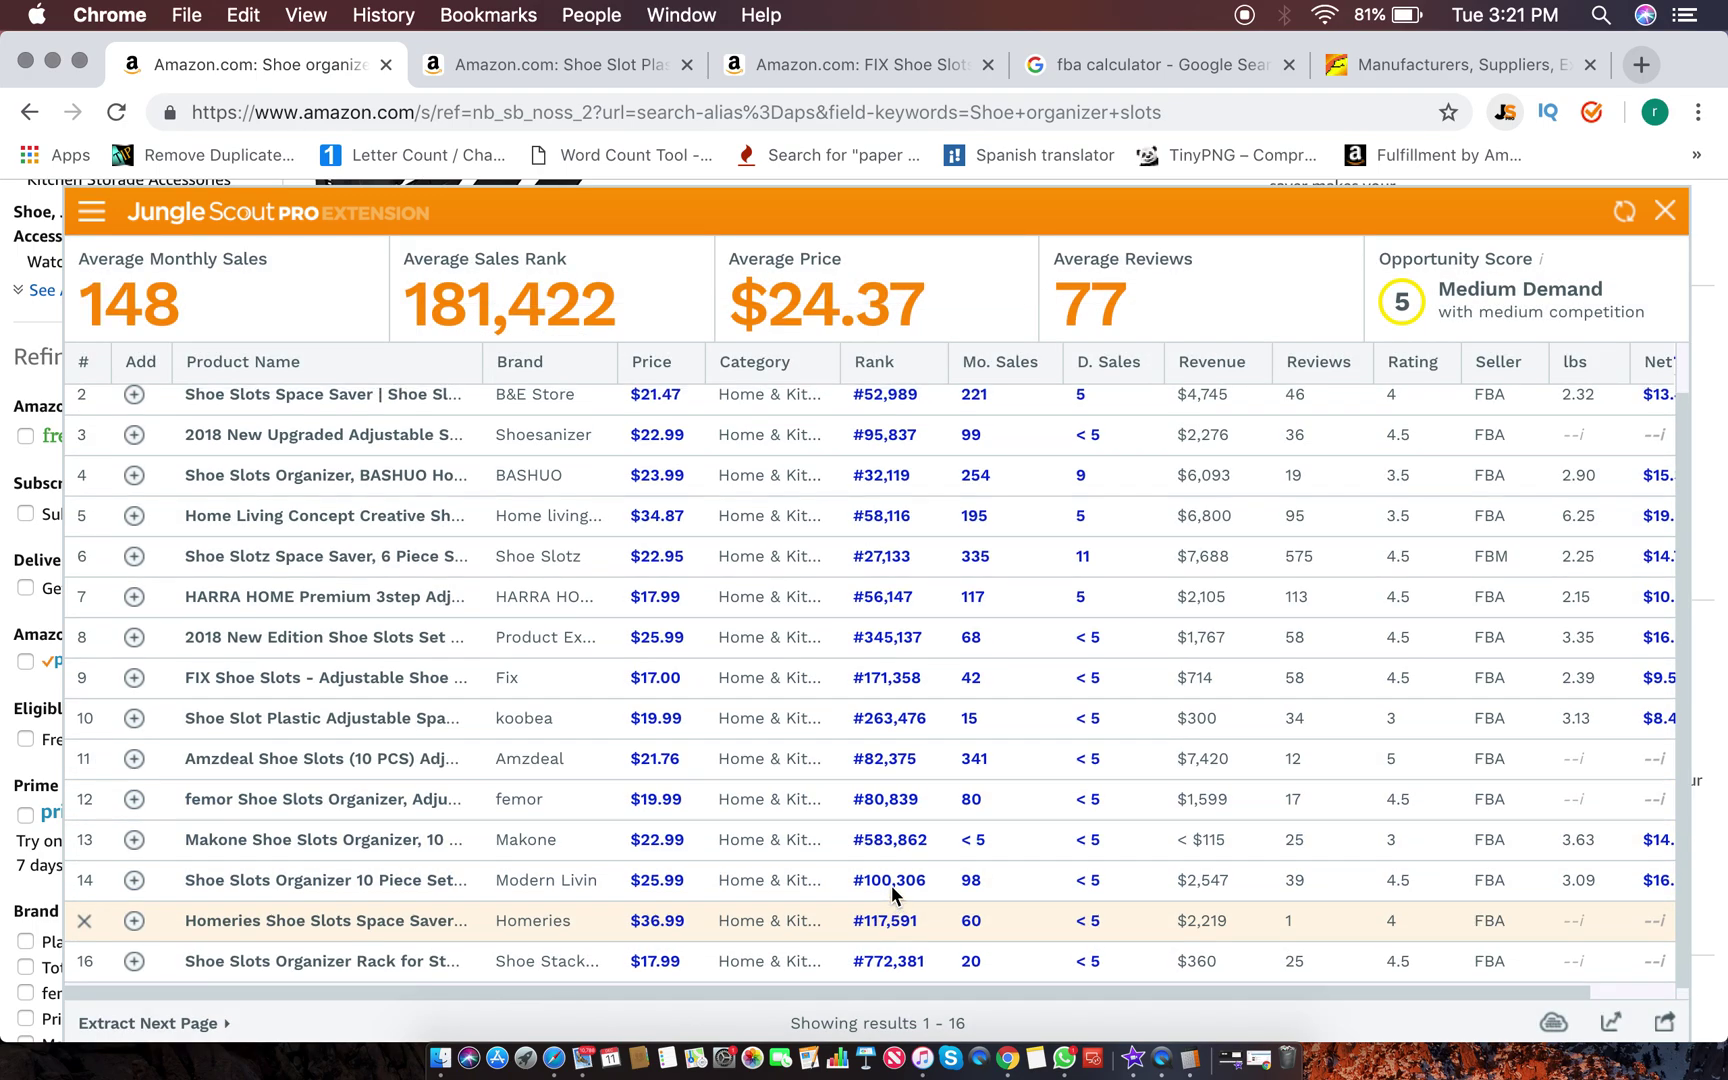
left_click(1663, 214)
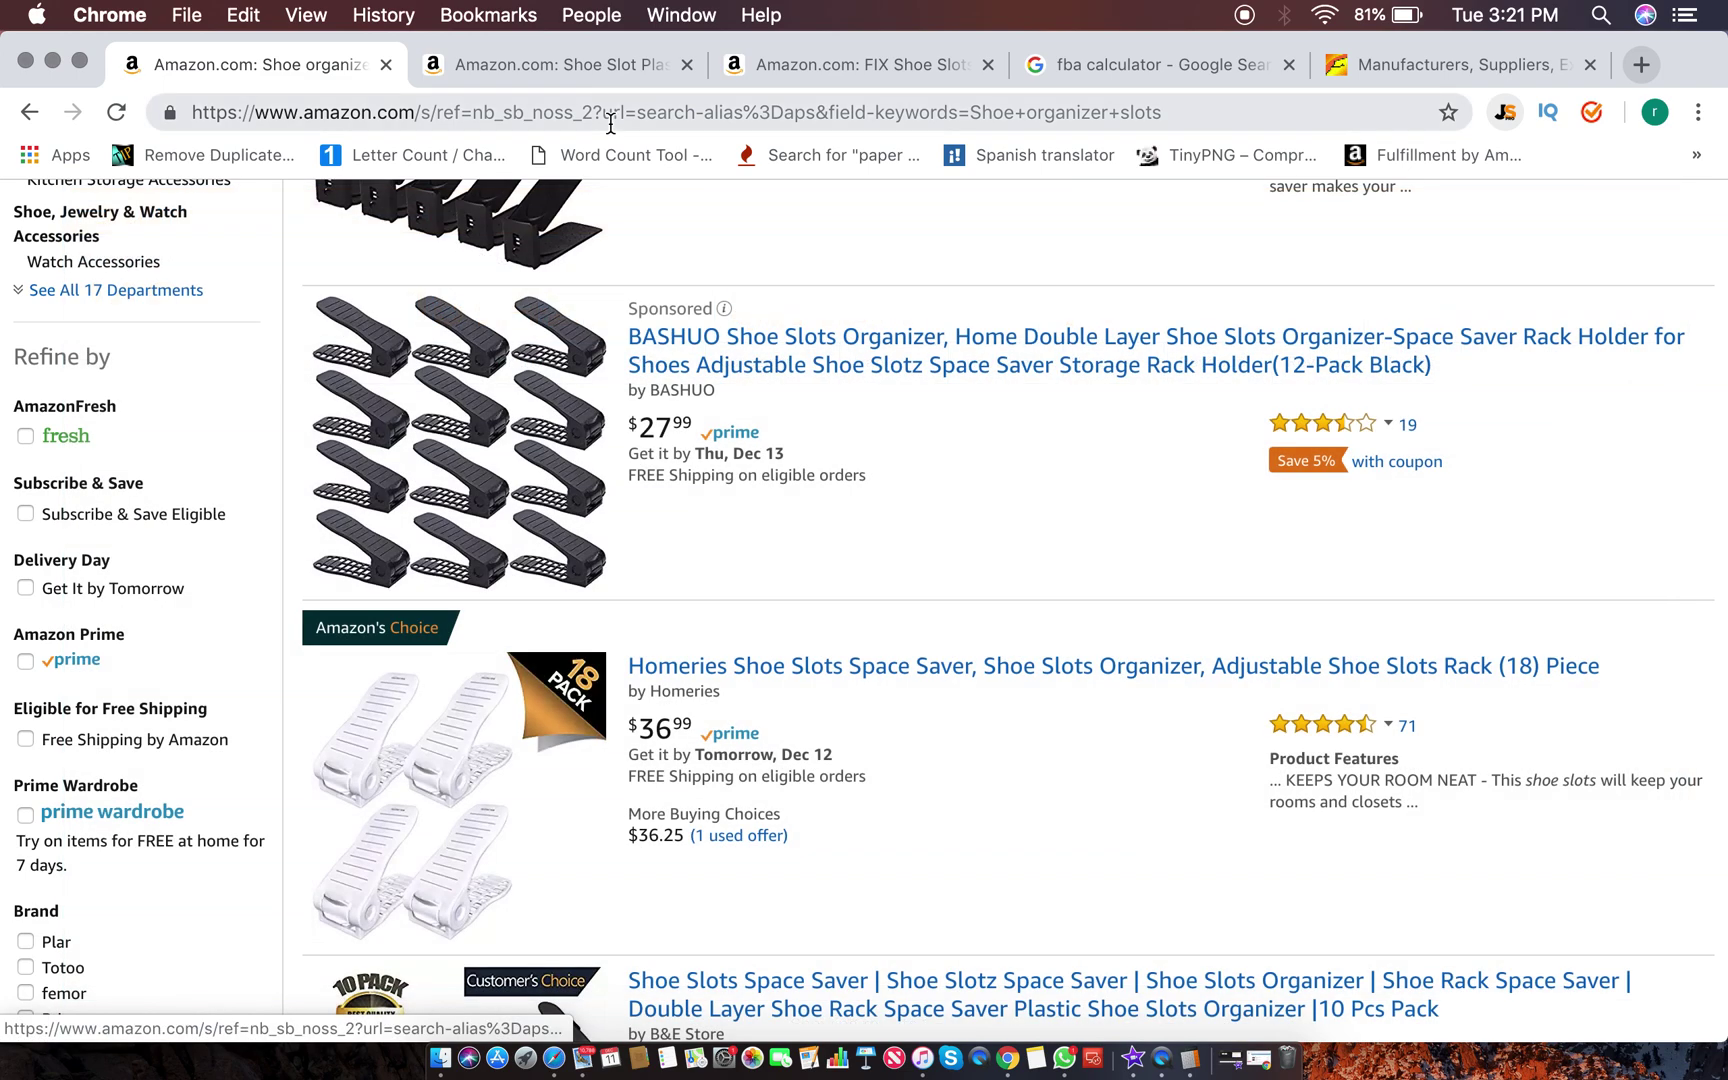
Step: Switch to the koobea shoe slot listing and examine its star rating breakdown
left_click(552, 76)
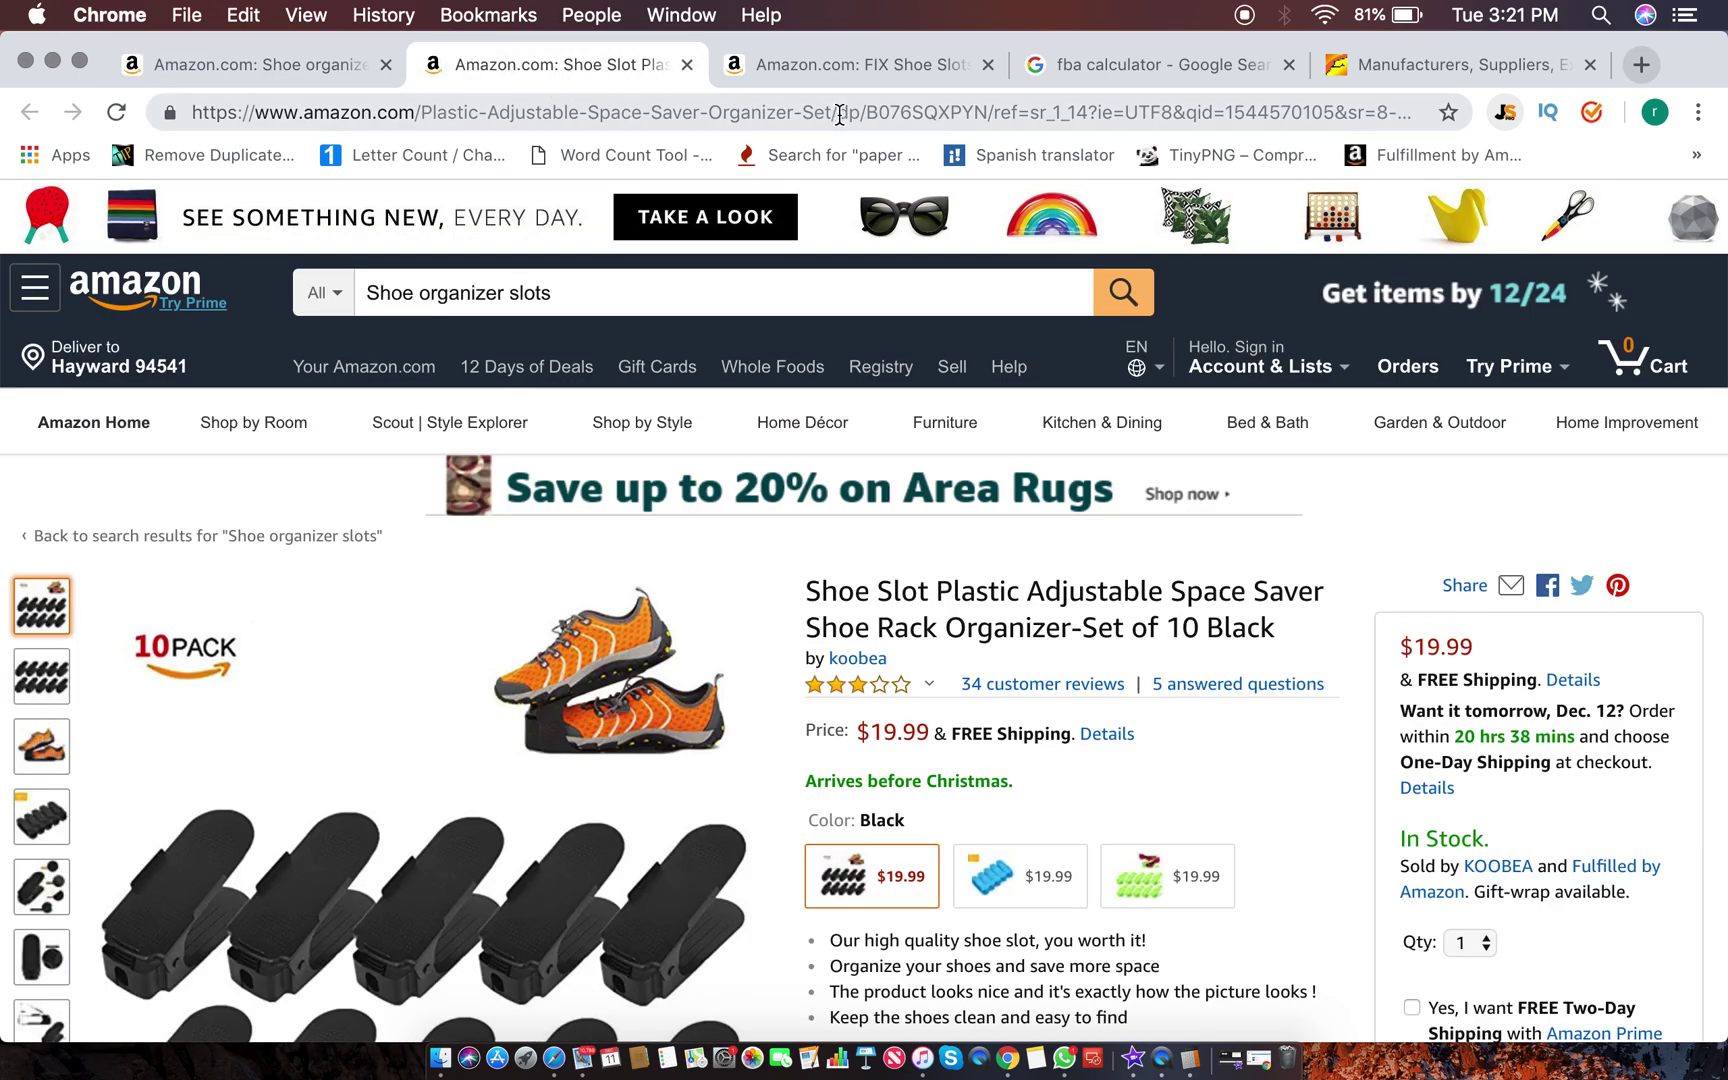
scroll(1092, 451, "down", 3)
scroll(1097, 453, "up", 1)
scroll(1097, 453, "up", 1)
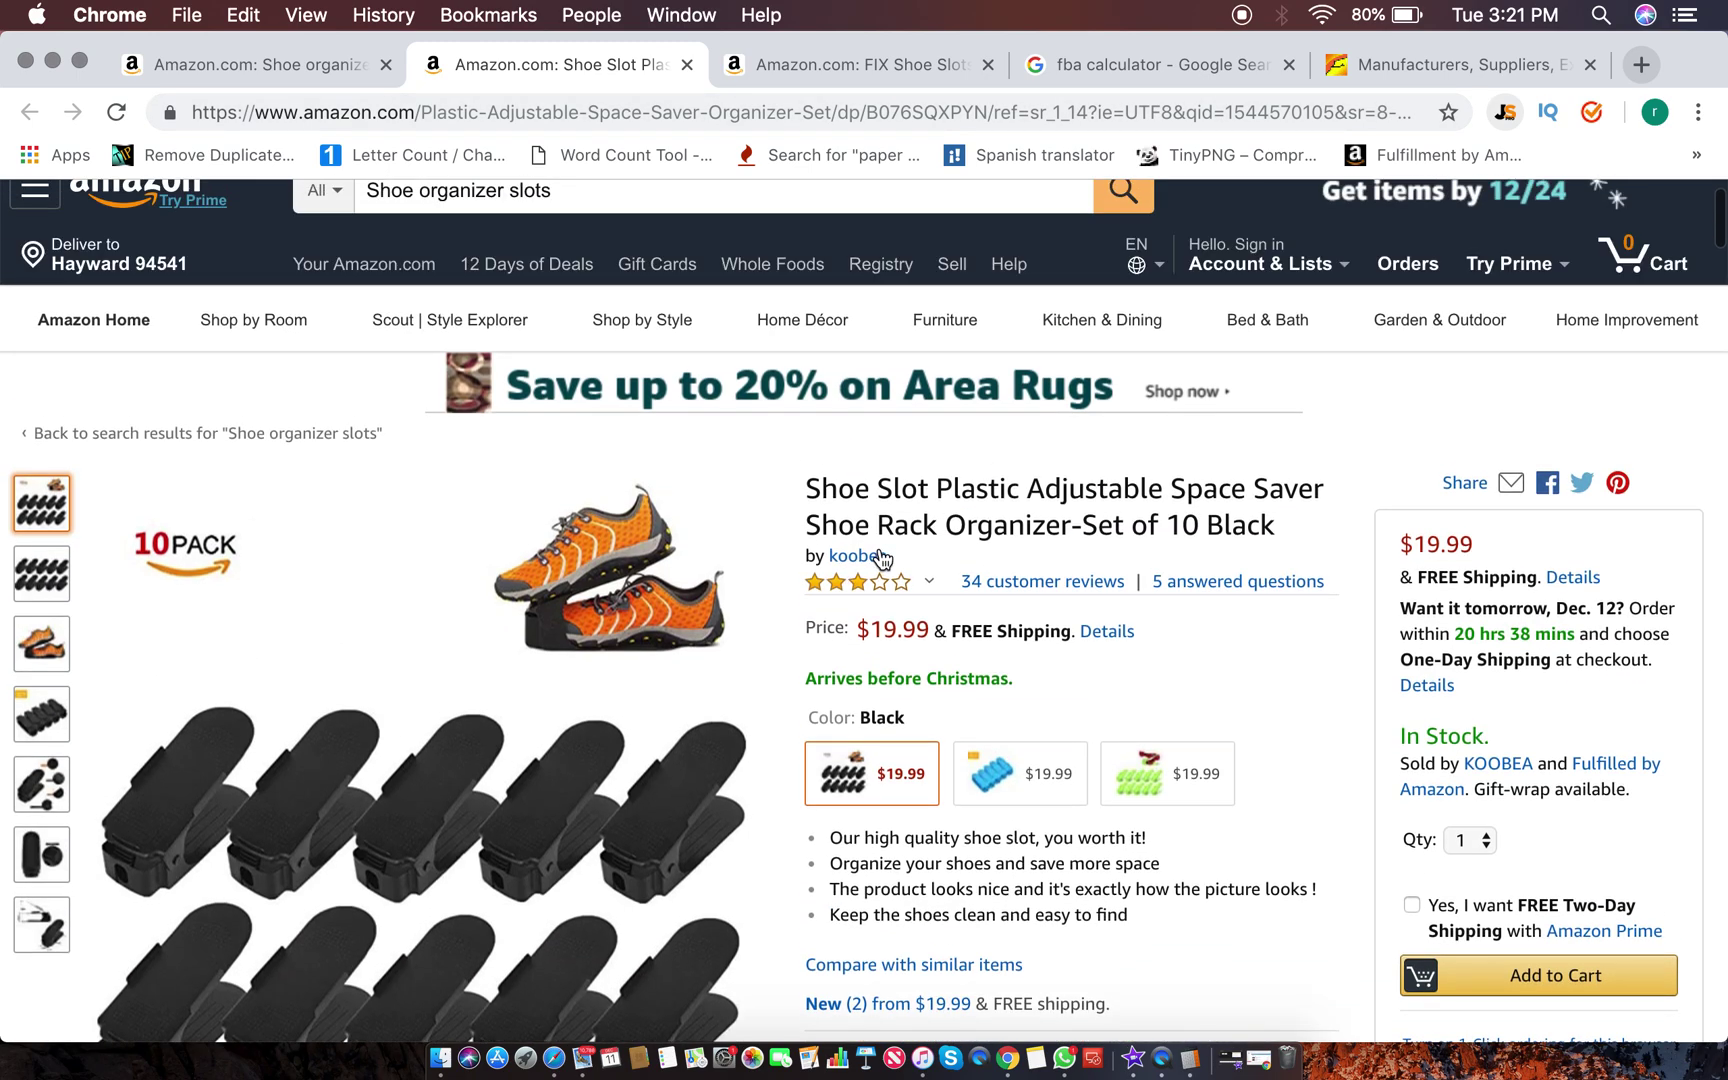
mouse_move(888, 592)
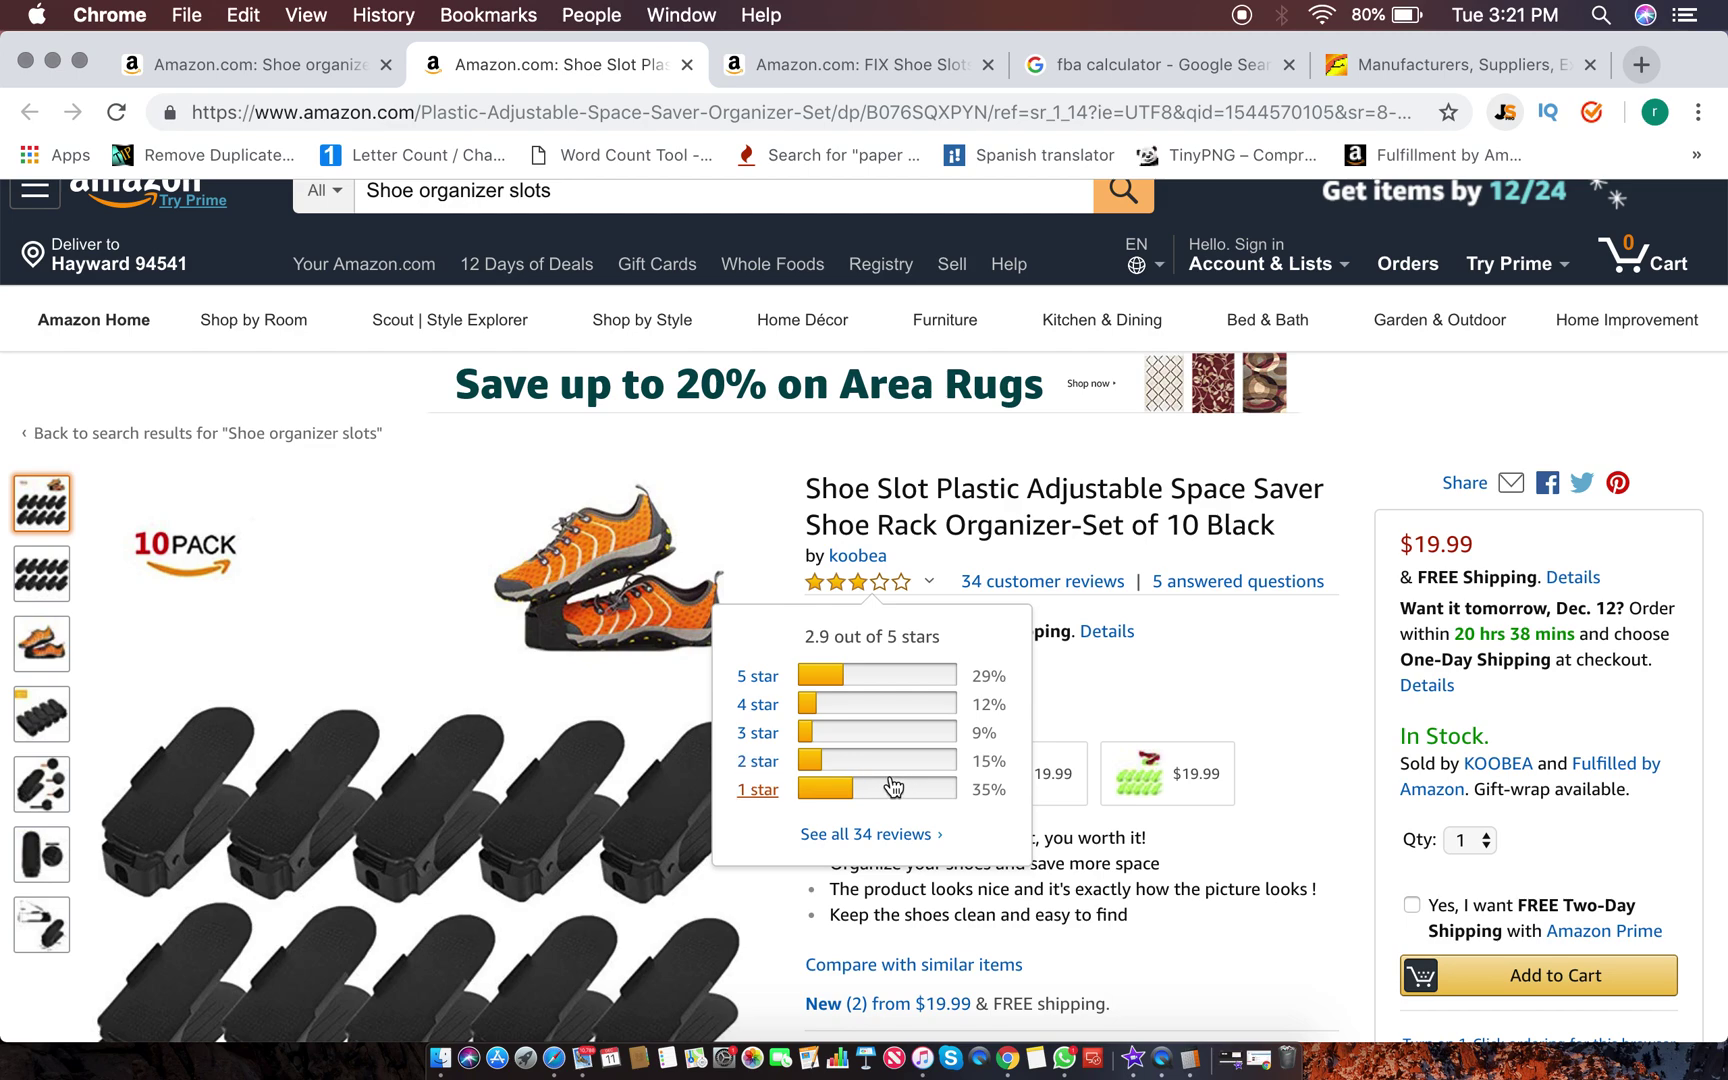
Step: Look at the FIX Shoe Slots listing's rating and price for comparison with the koobea set
left_click(829, 63)
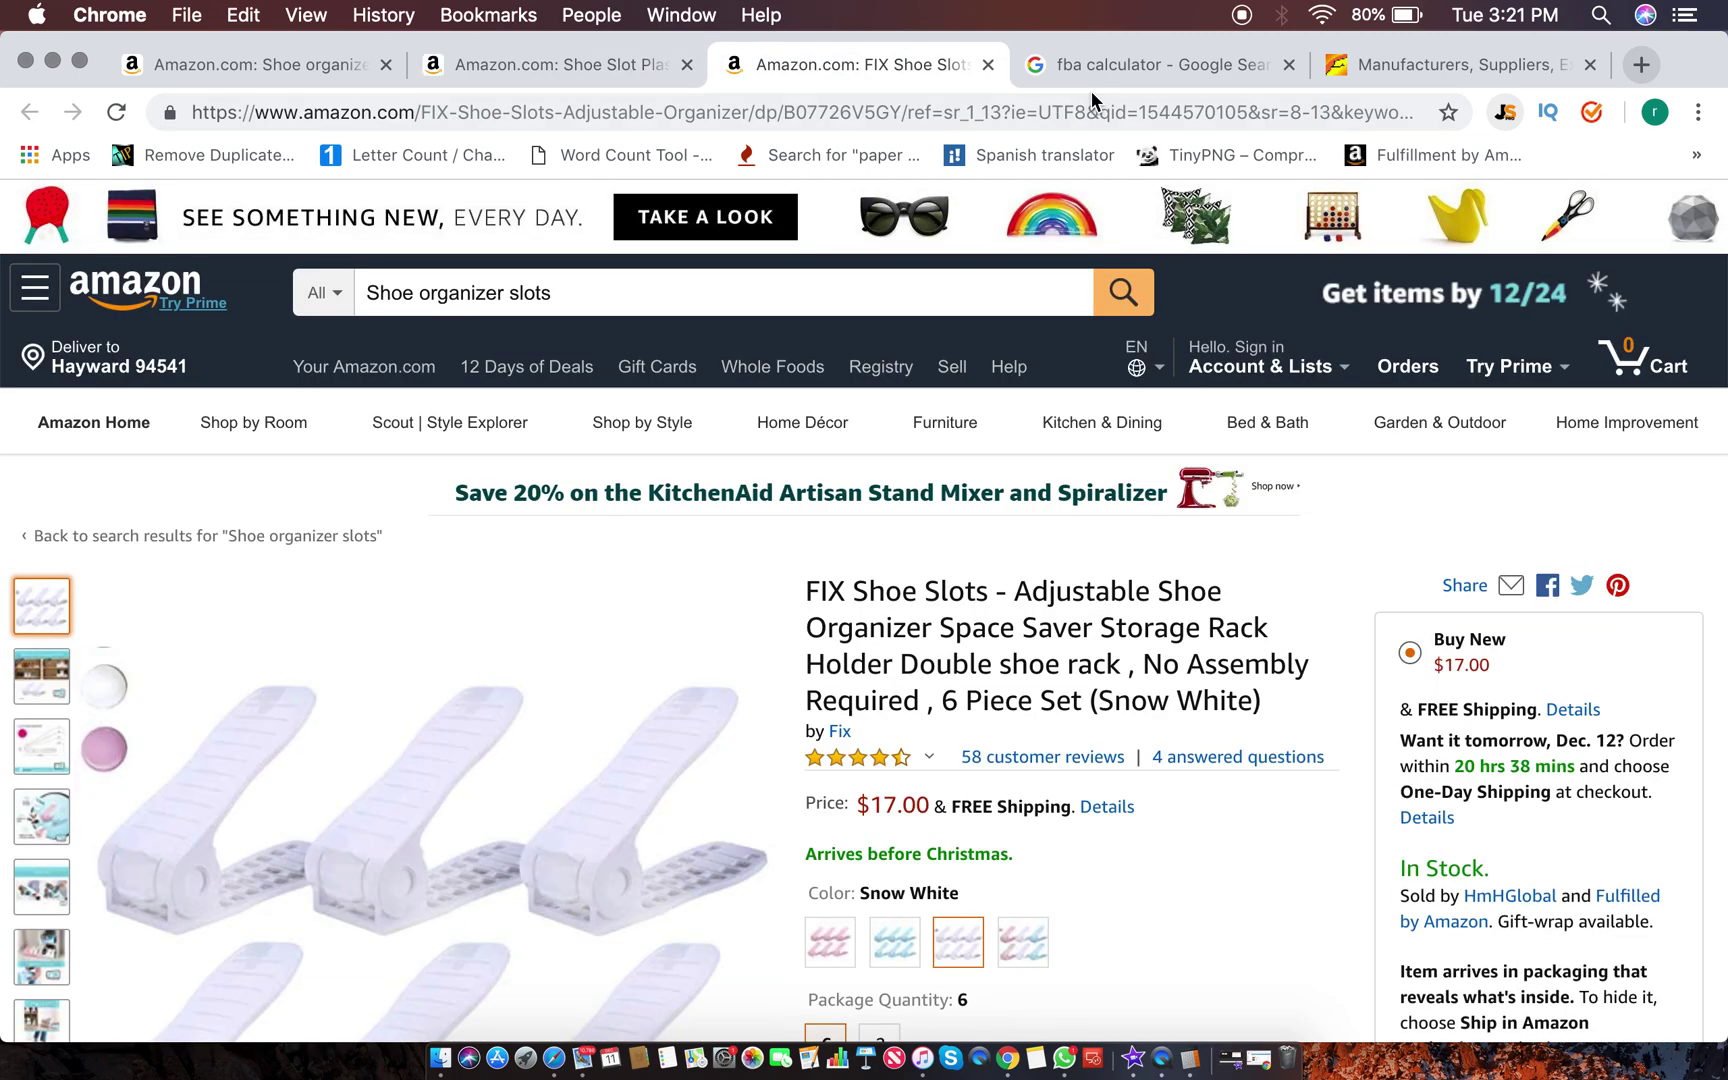
left_click(1102, 78)
left_click(841, 65)
left_click(1160, 68)
left_click(825, 62)
Step: Return to the koobea listing and examine its customer reviews and customer images
left_click(517, 67)
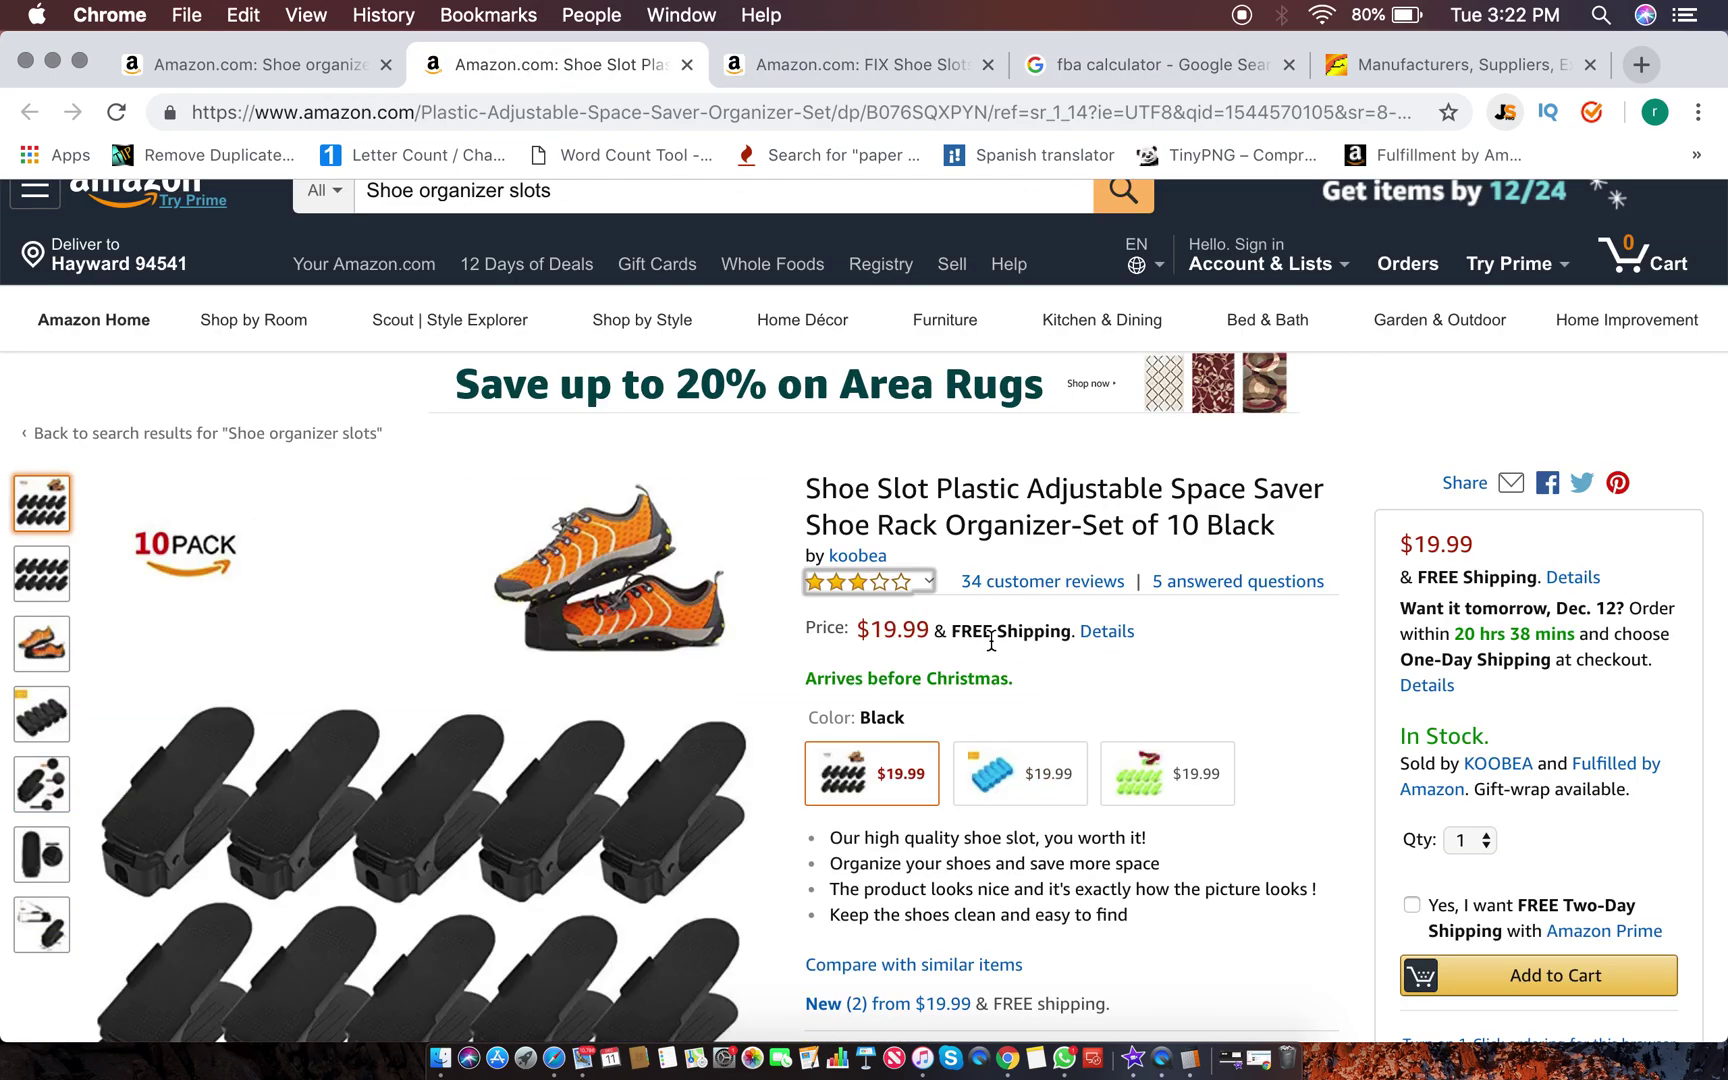
left_click(1008, 588)
scroll(1011, 594, "up", 3)
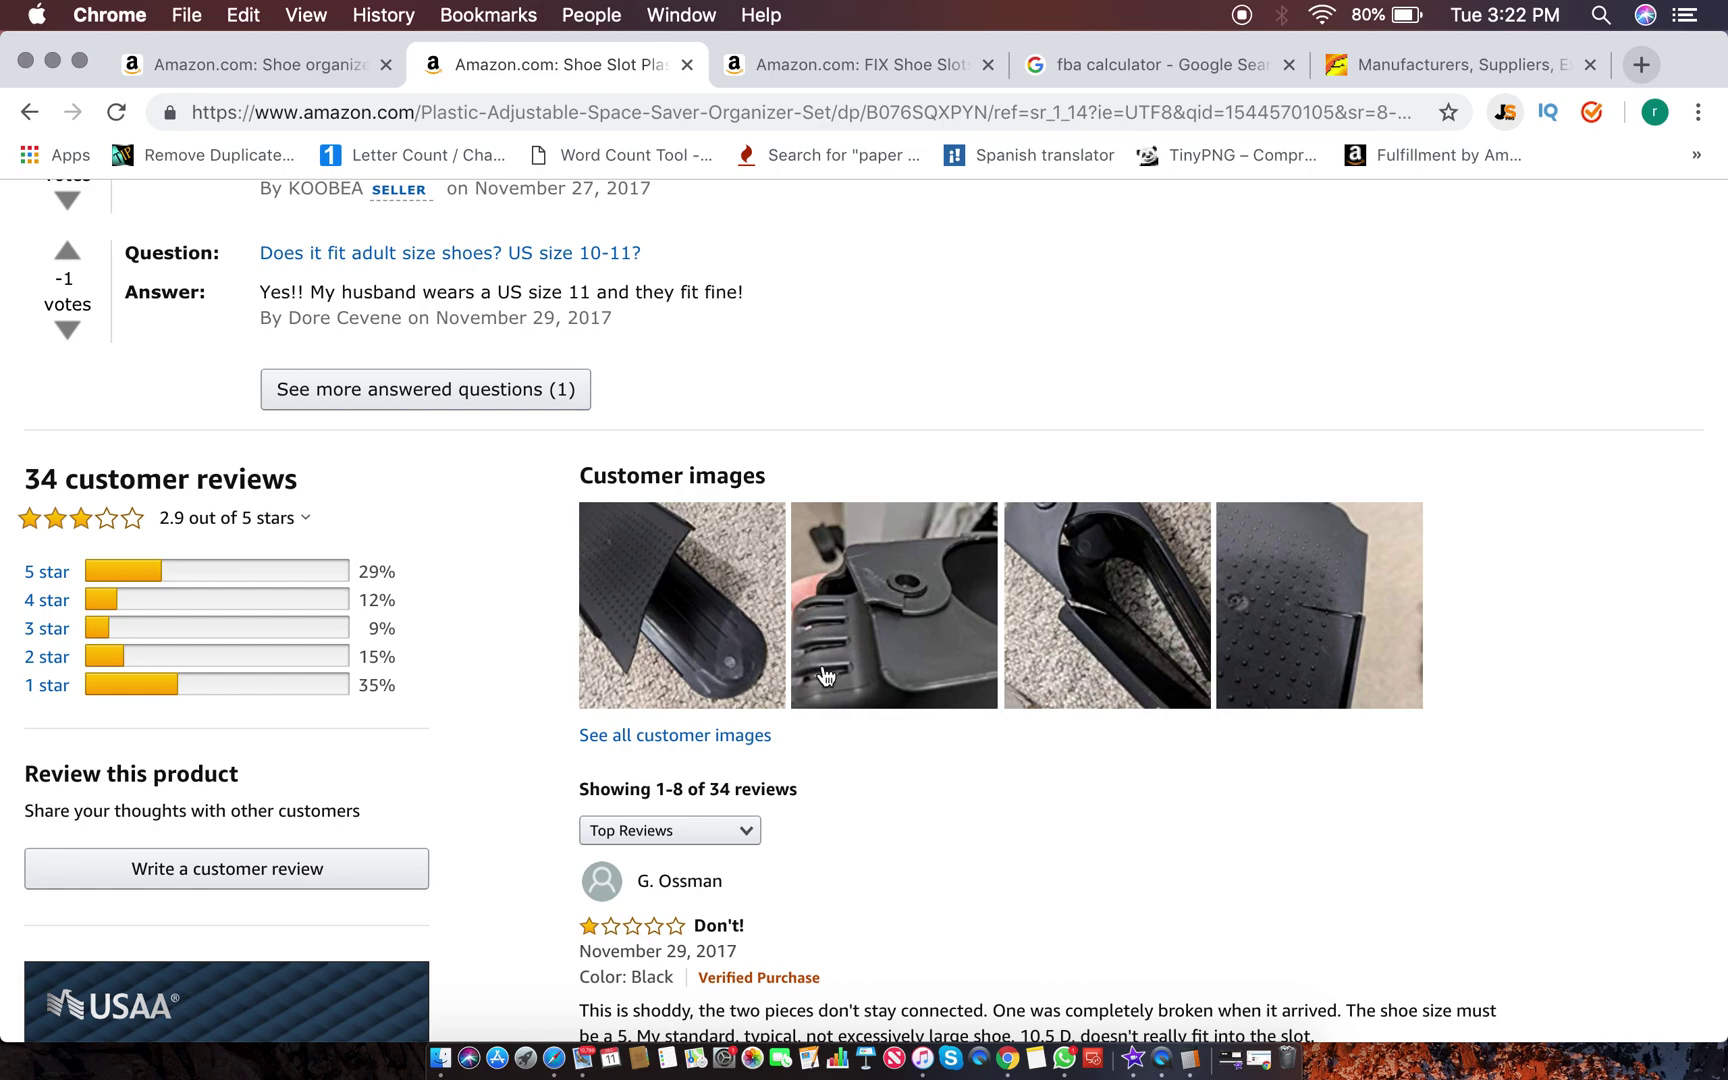
Step: Filter the koobea shoe slot customer reviews to one-star ratings only
scroll(913, 672, "down", 1)
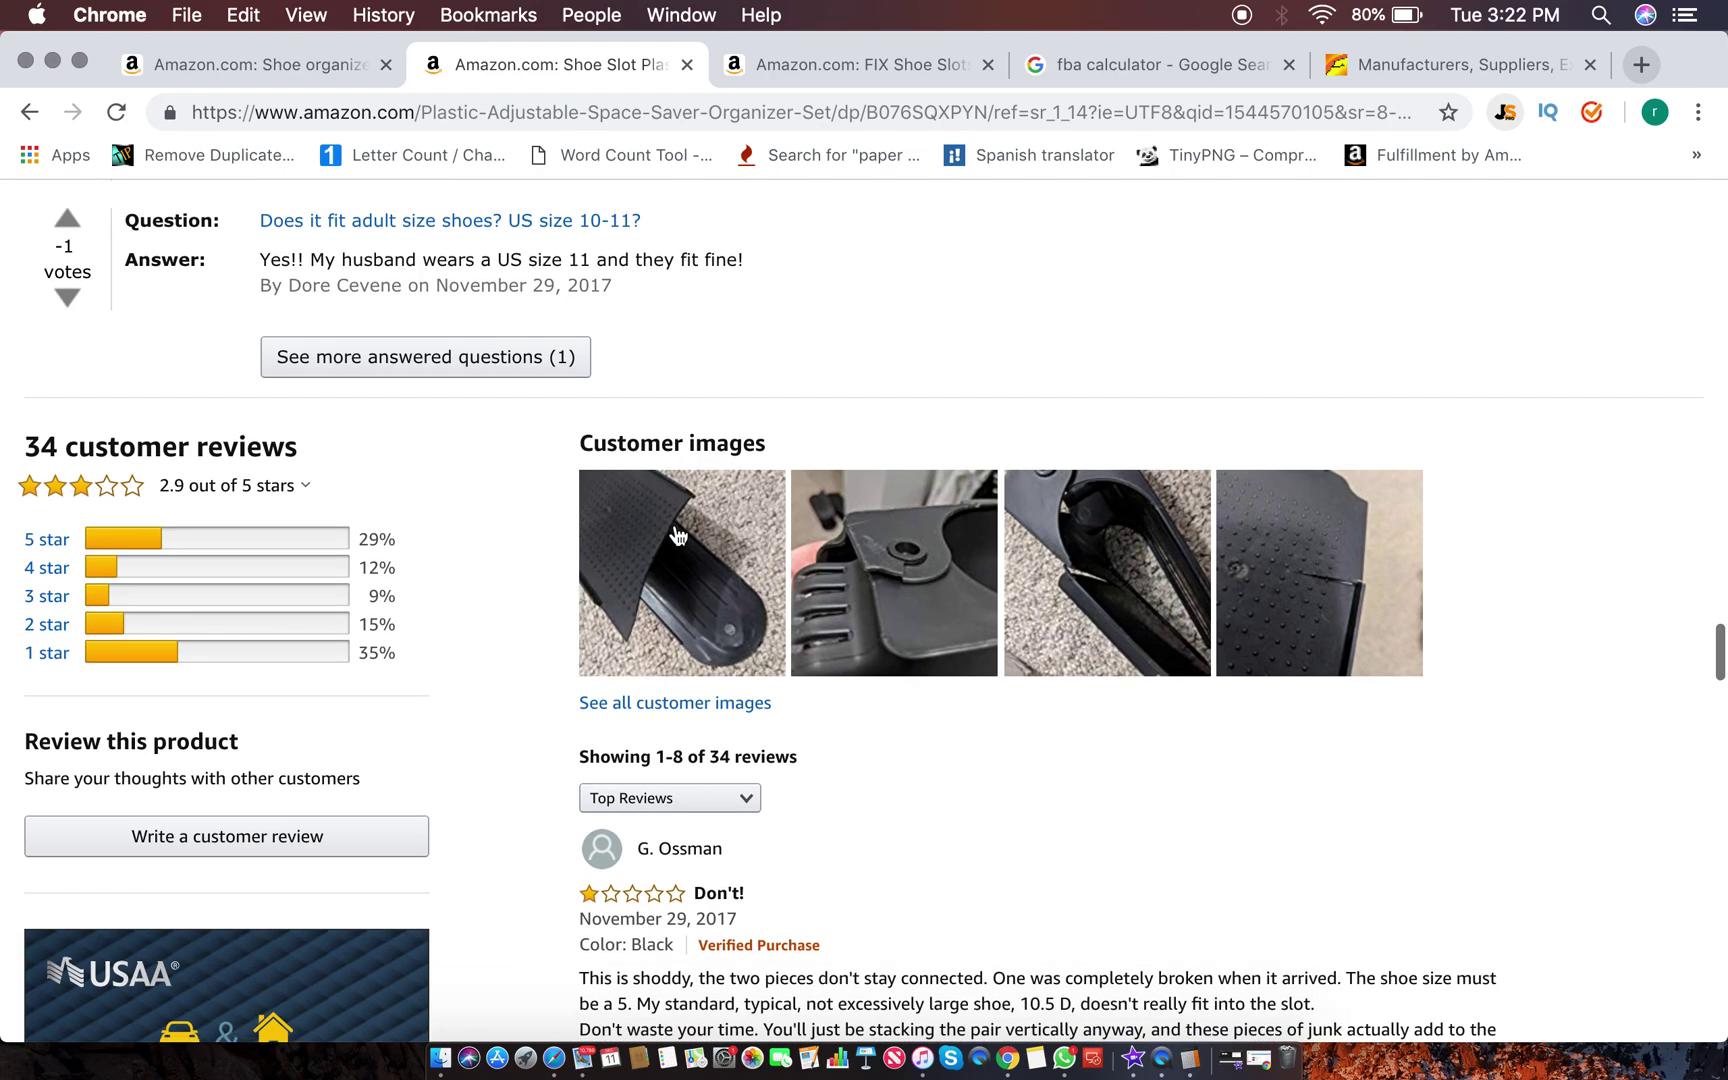
scroll(826, 609, "down", 2)
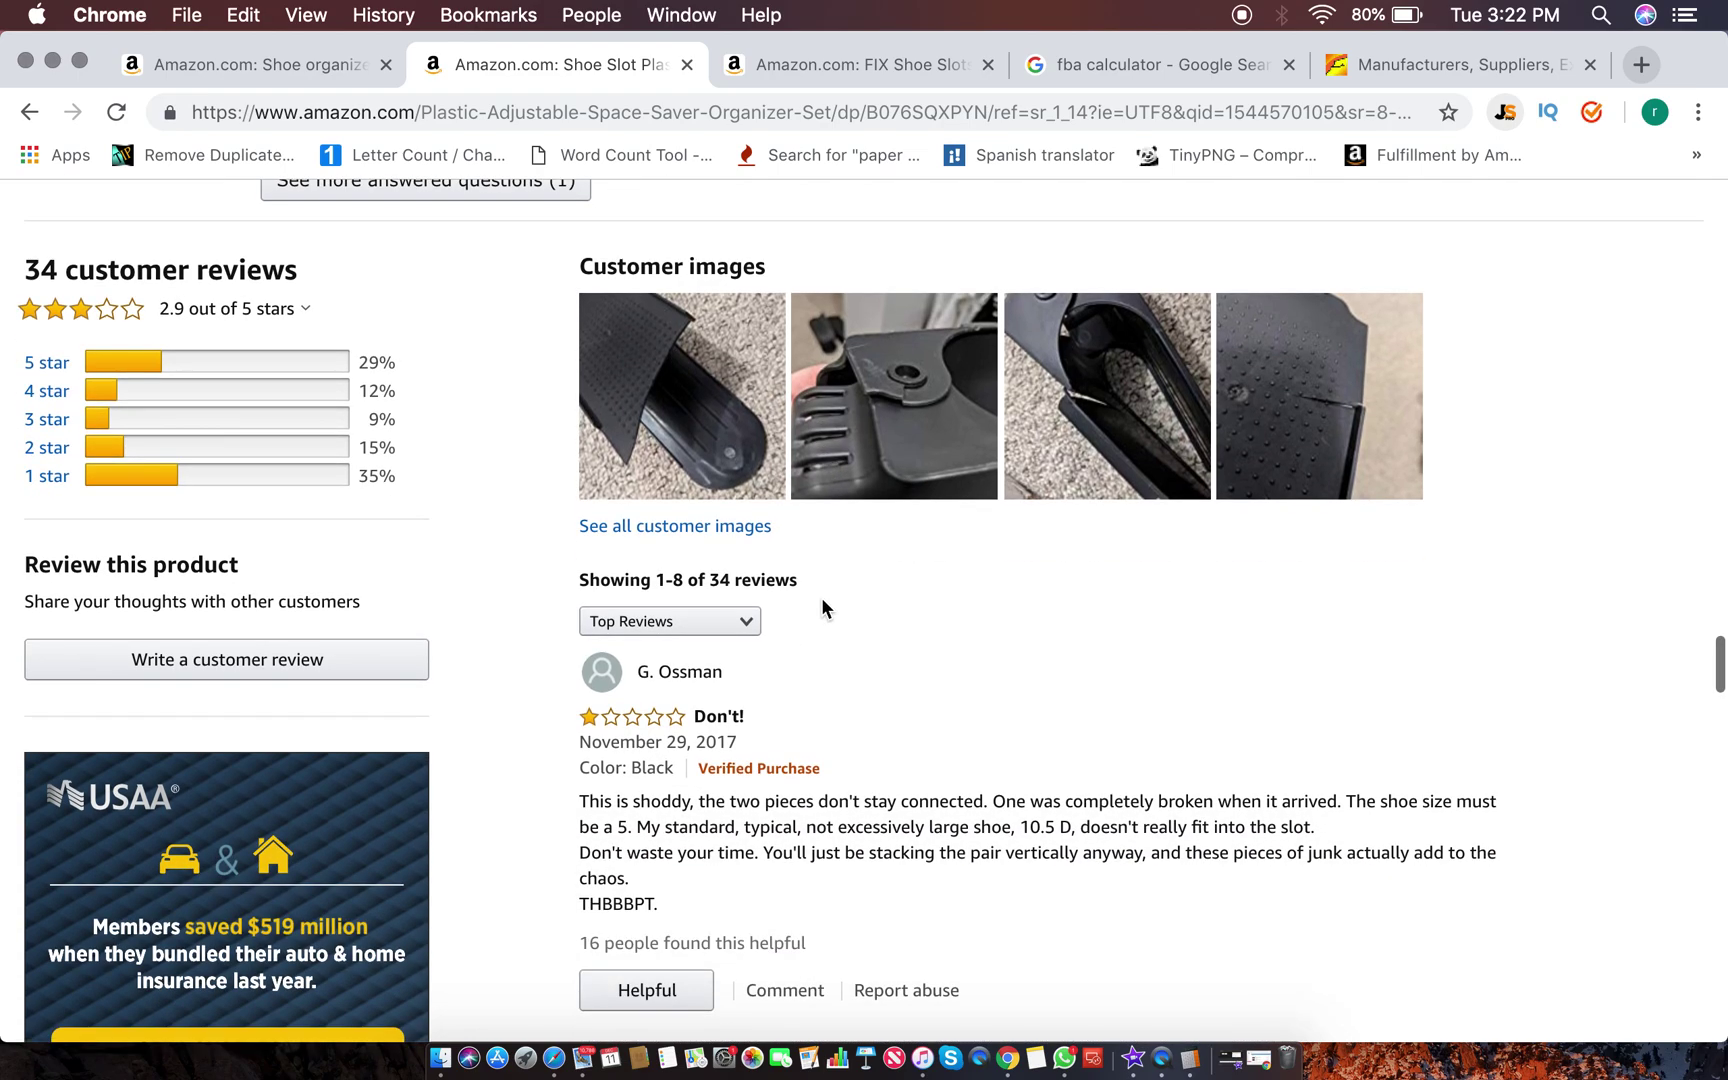
left_click(349, 485)
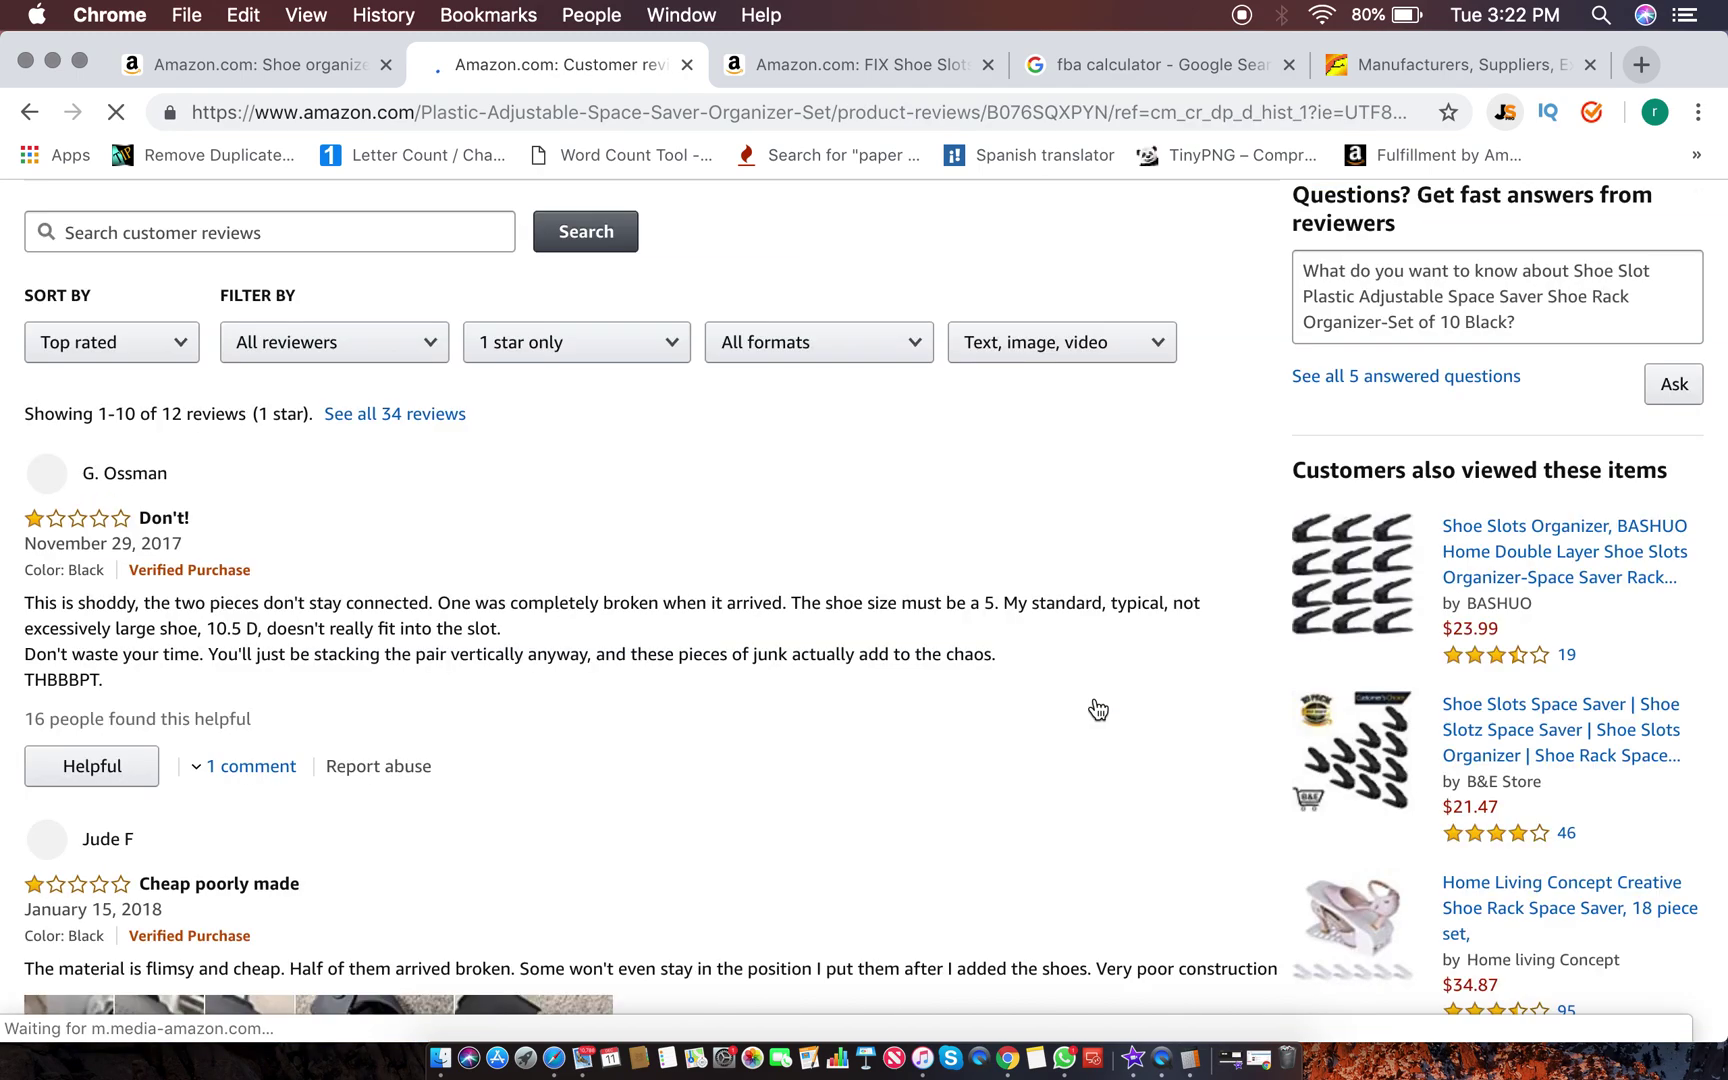
scroll(1130, 730, "down", 3)
scroll(300, 560, "up", 3)
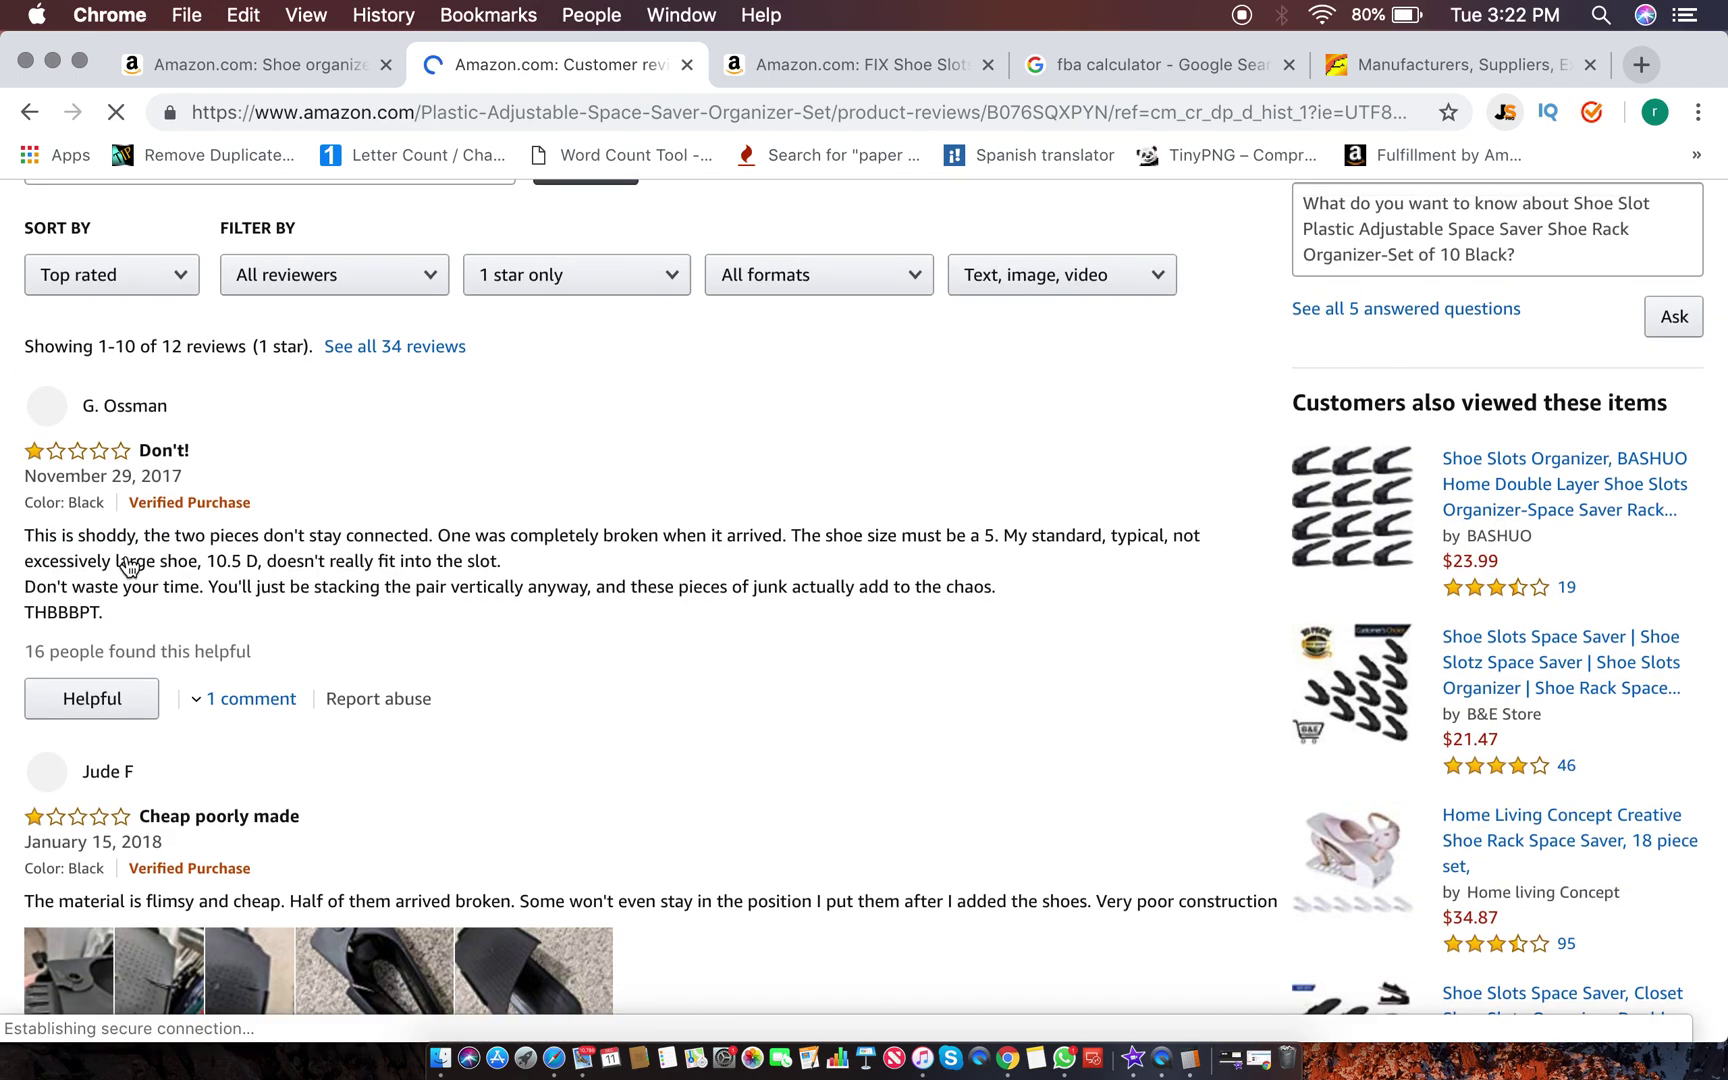
Step: Examine the koobea set's star rating breakdown along with its top positive and top critical reviews
scroll(378, 726, "up", 10)
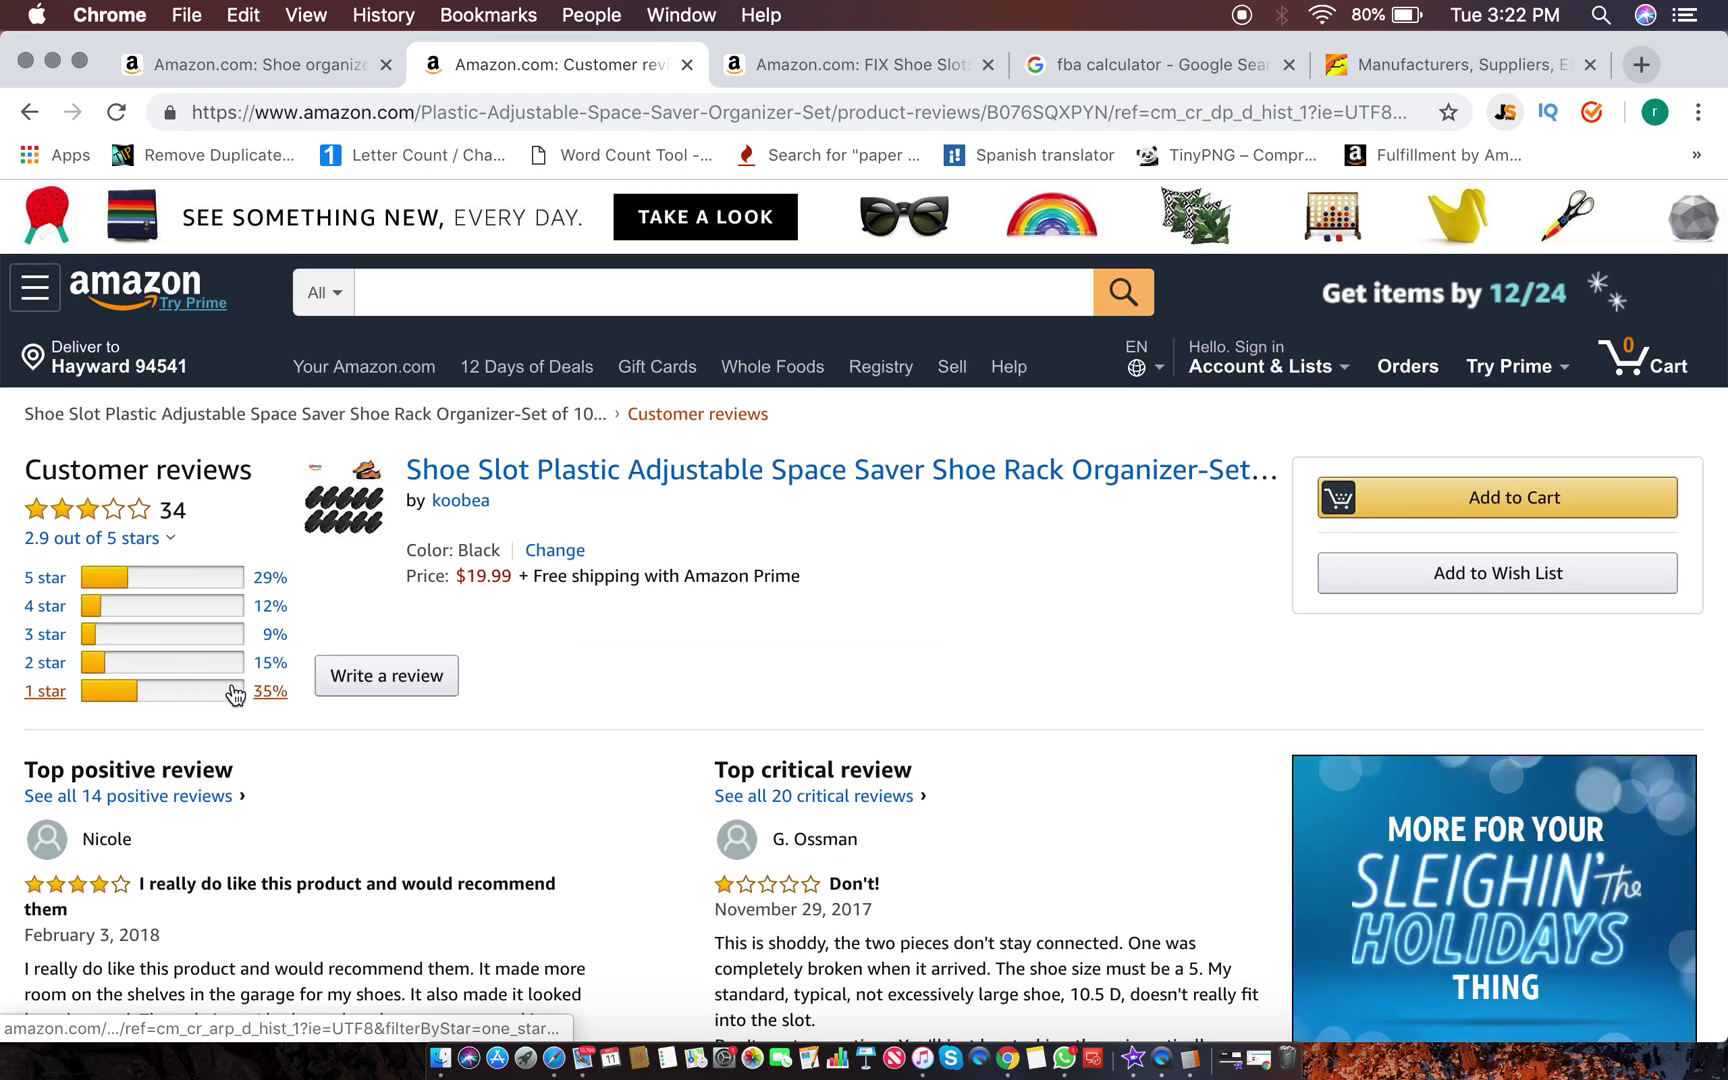
scroll(535, 812, "down", 3)
scroll(535, 805, "down", 2)
scroll(535, 805, "up", 3)
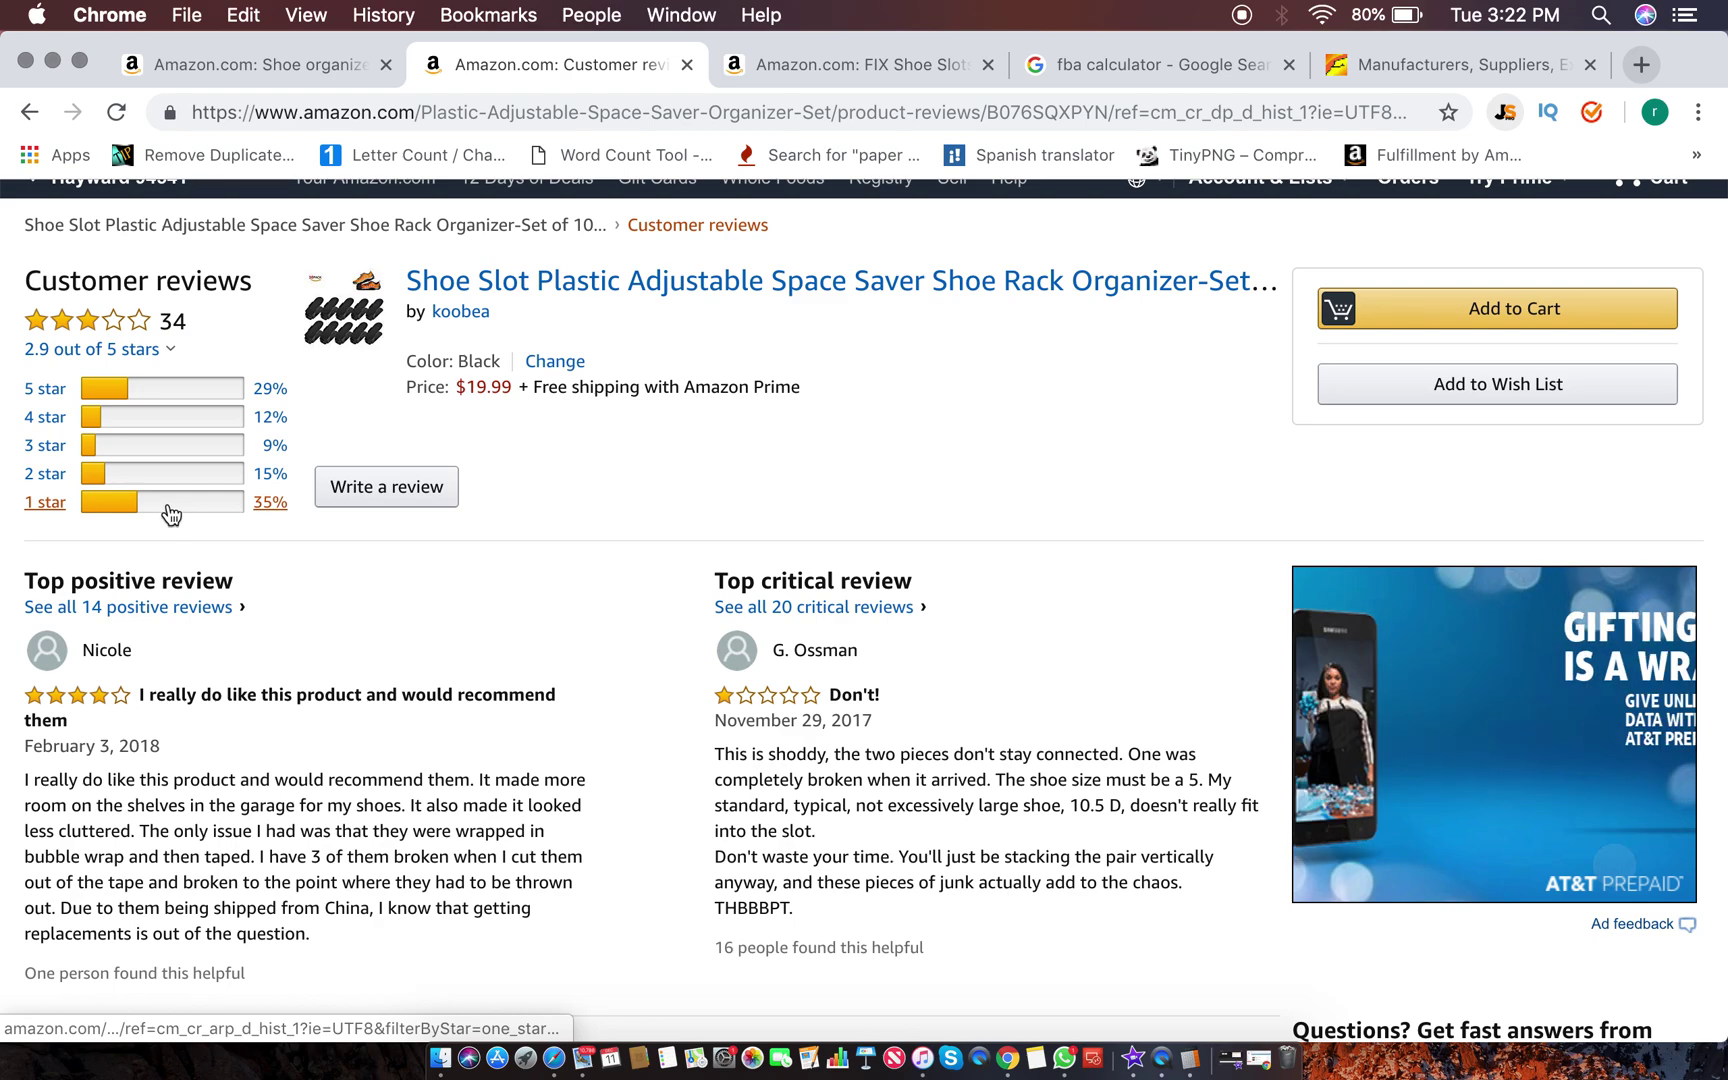
scroll(345, 672, "down", 3)
scroll(345, 672, "up", 3)
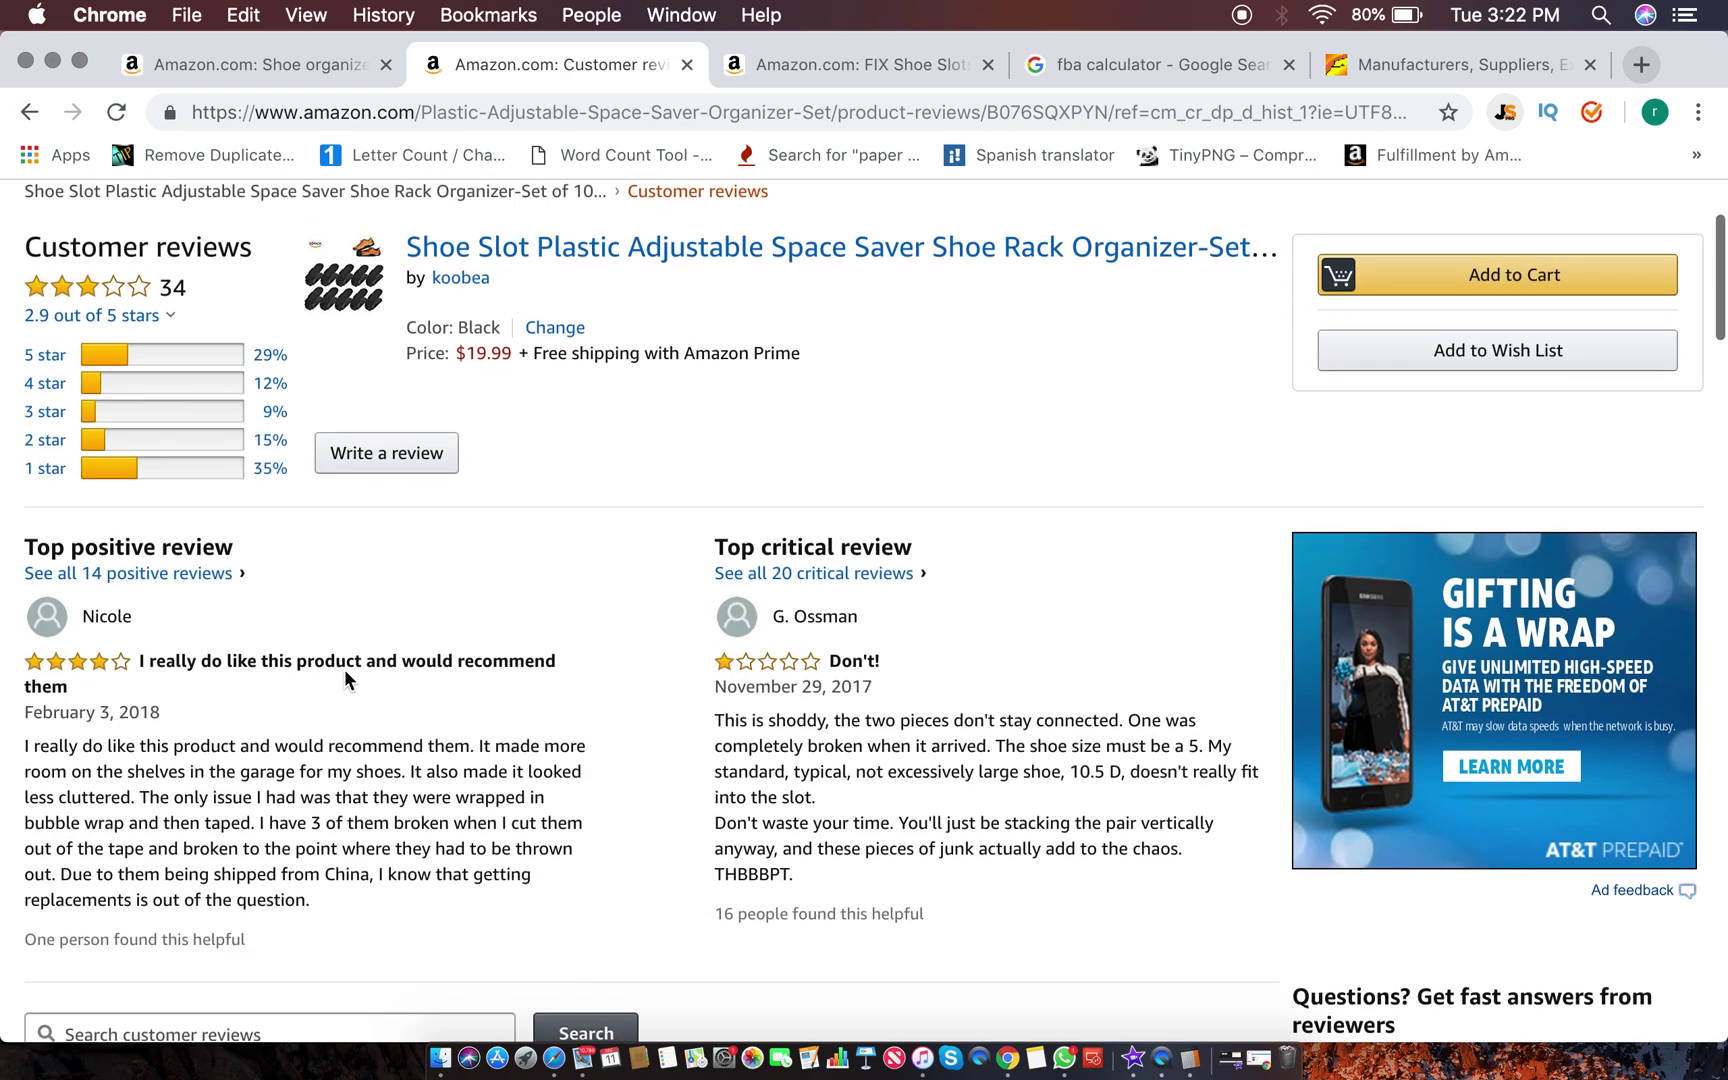
scroll(345, 672, "down", 3)
scroll(345, 671, "down", 6)
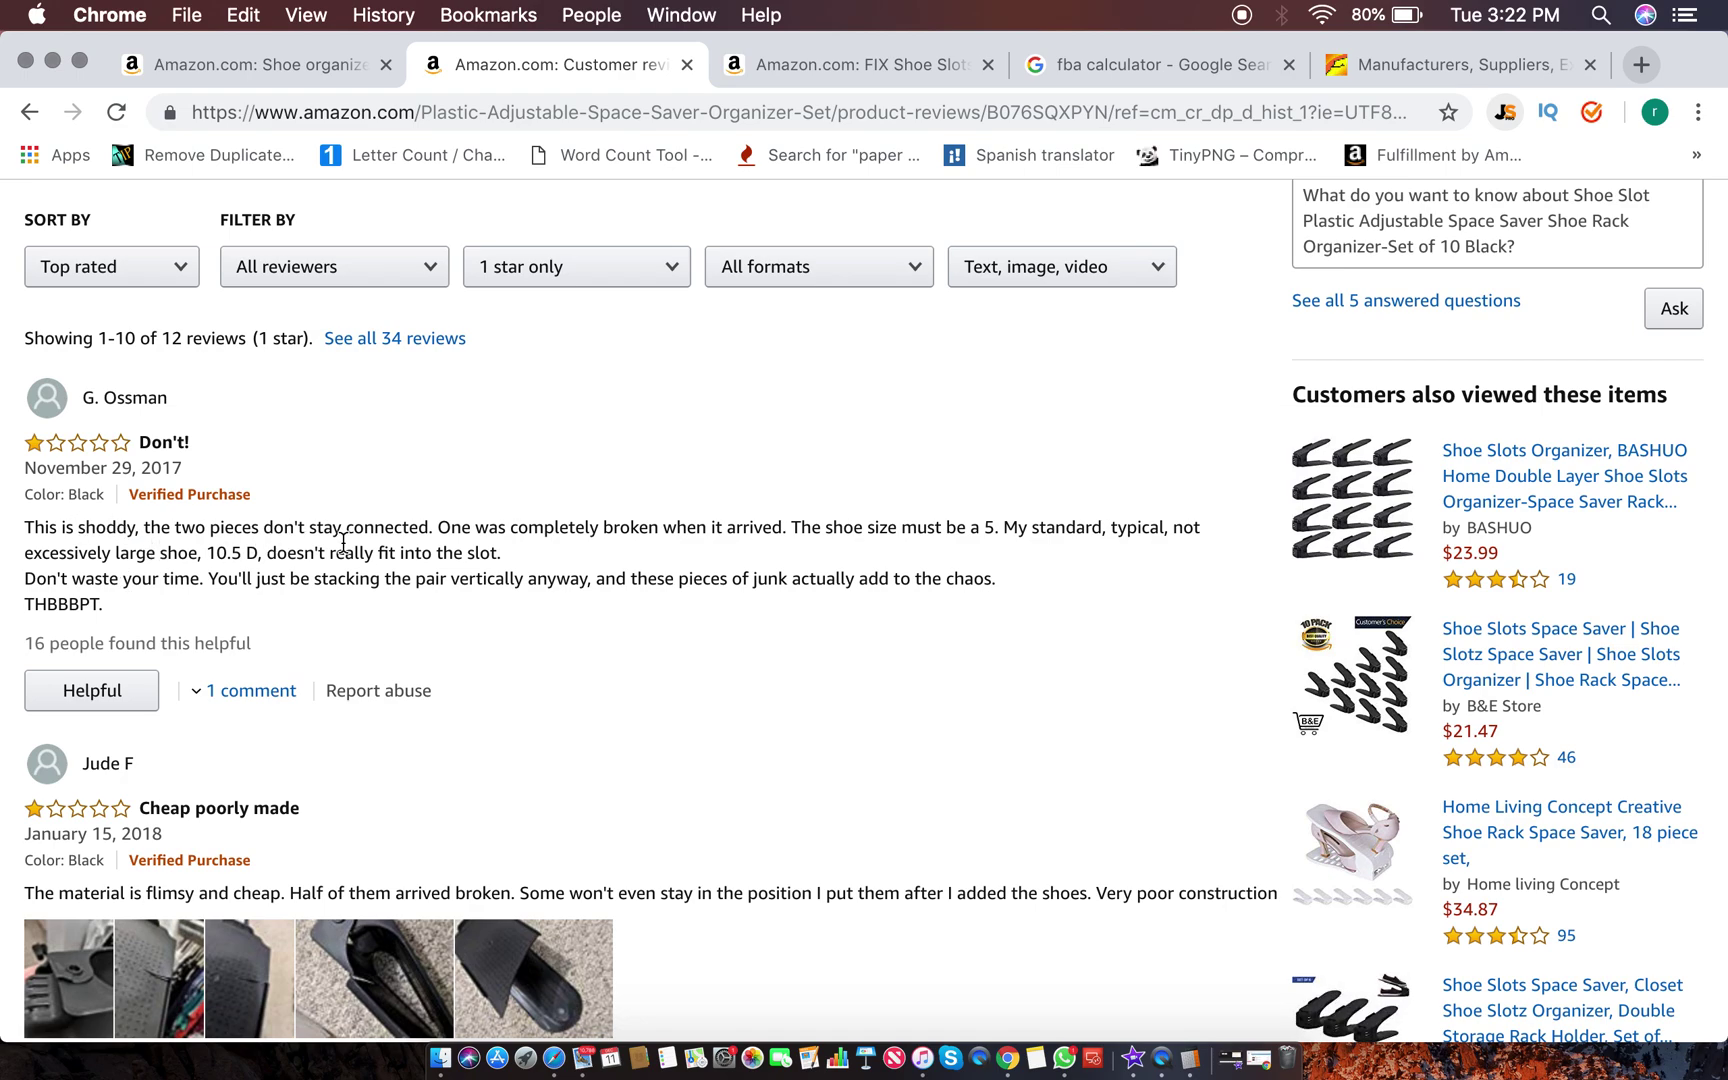
Step: Read the first one-star koobea reviews and their photos, highlighting the "Cheap poorly made" review title
scroll(922, 570, "down", 2)
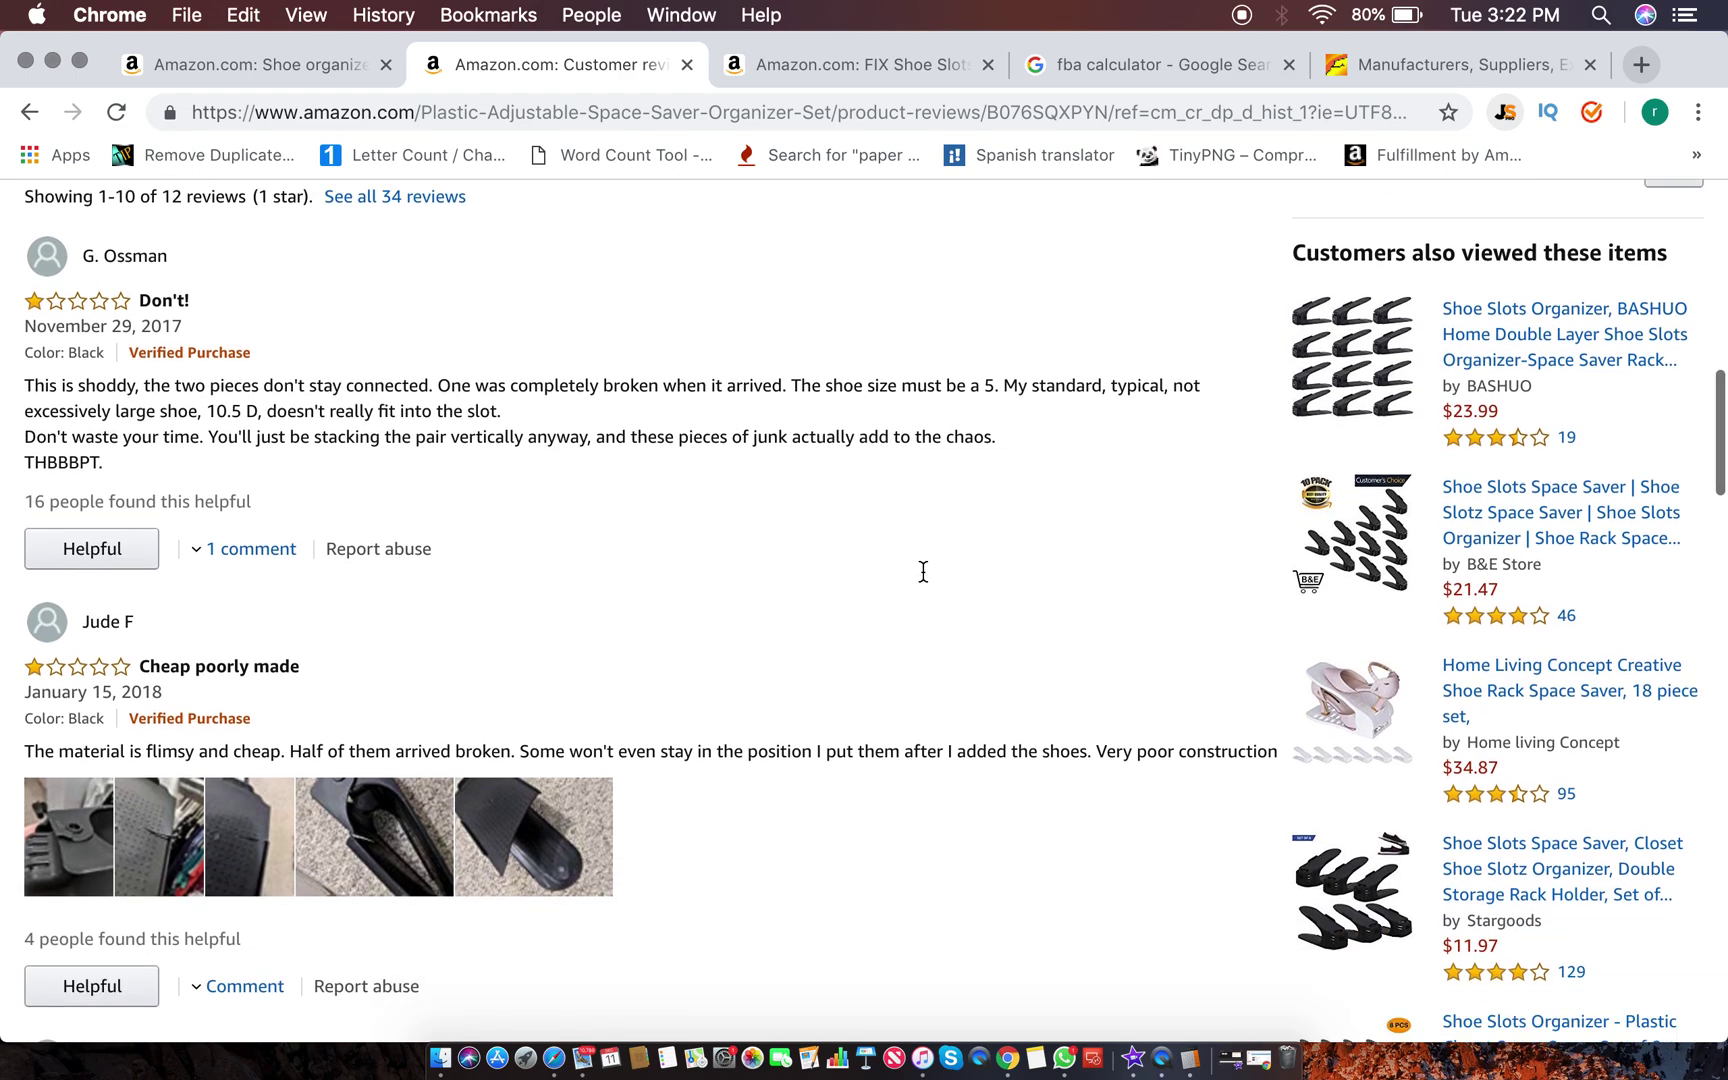
scroll(936, 428, "down", 3)
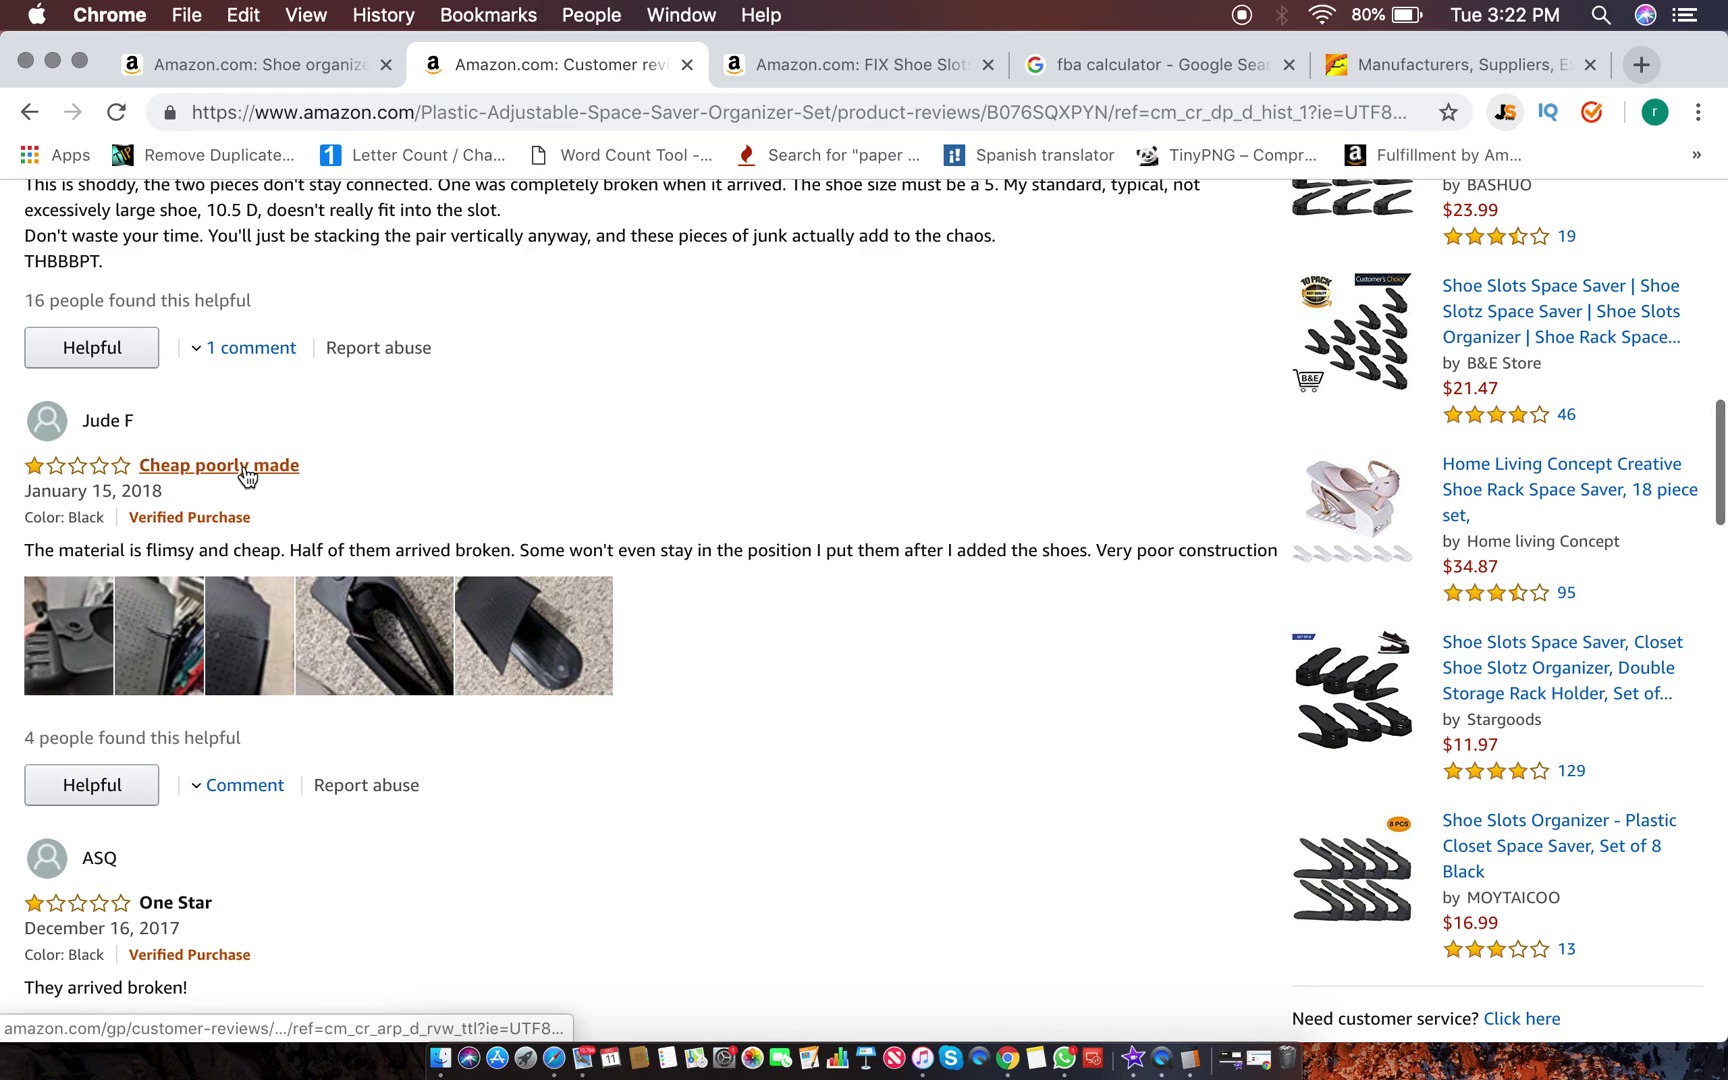
left_click_drag(180, 490, 154, 462)
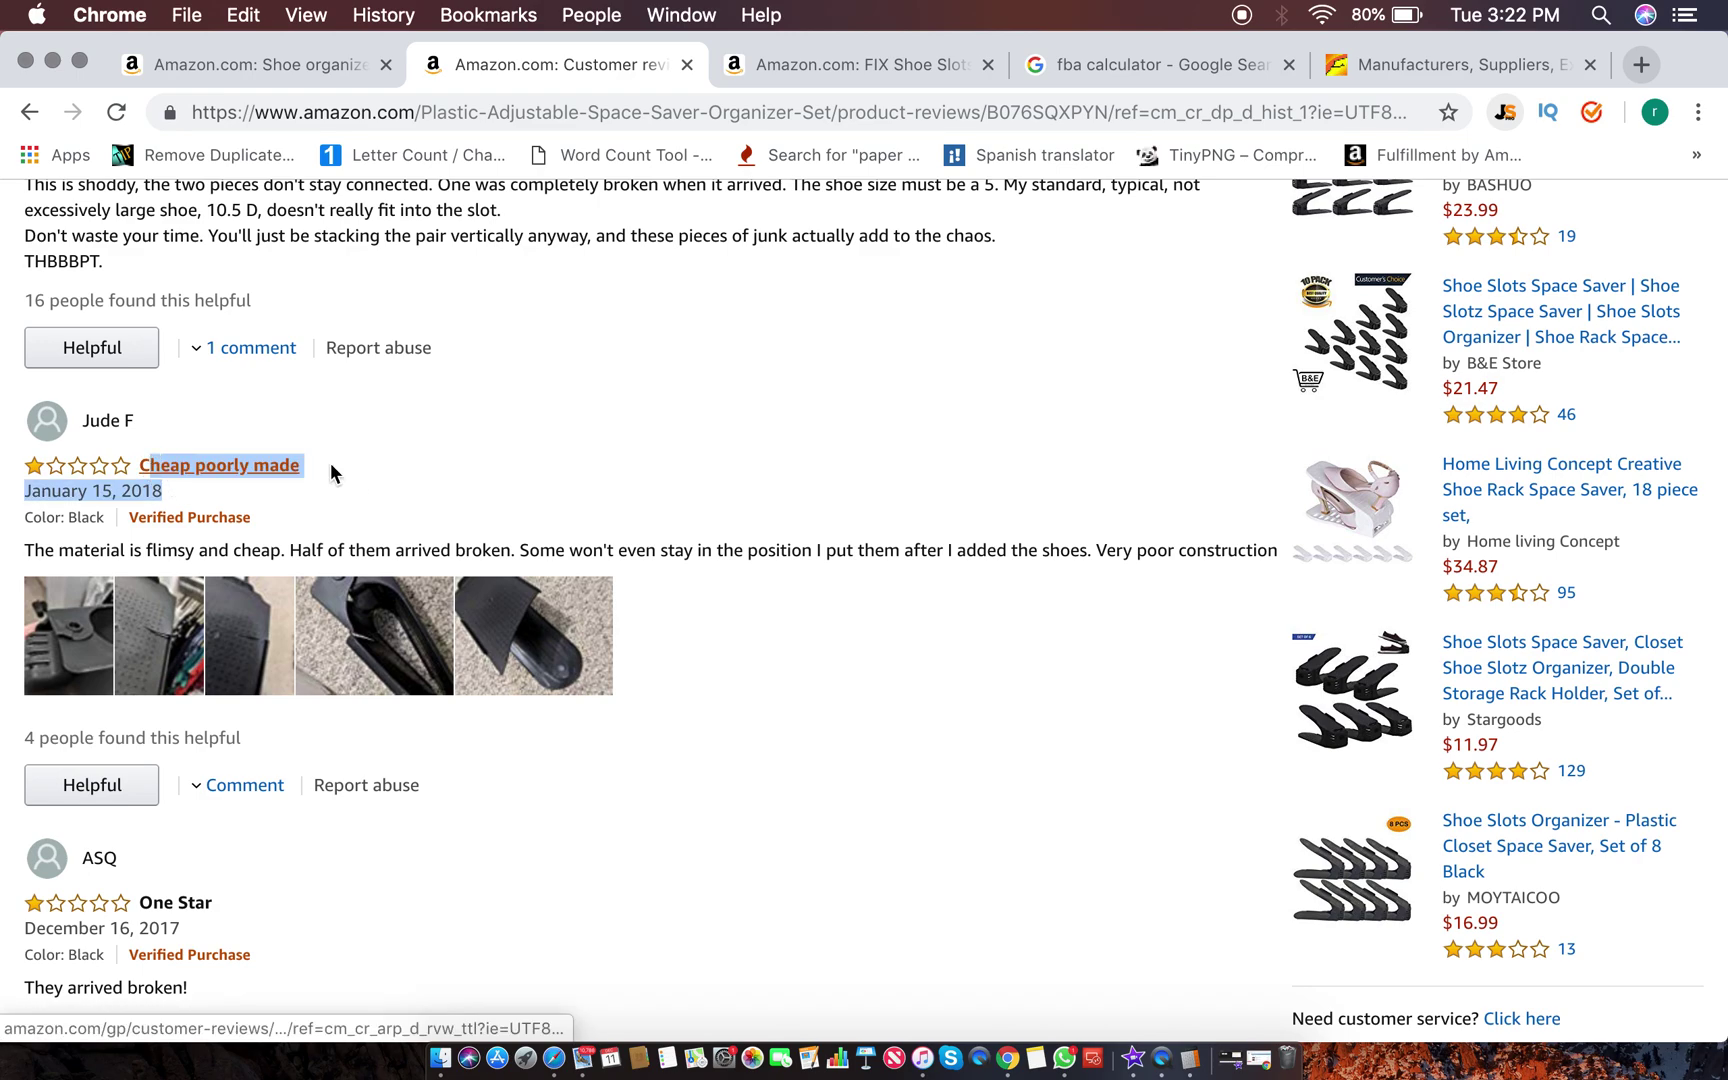
left_click(389, 464)
scroll(1014, 905, "down", 2)
scroll(1014, 905, "down", 3)
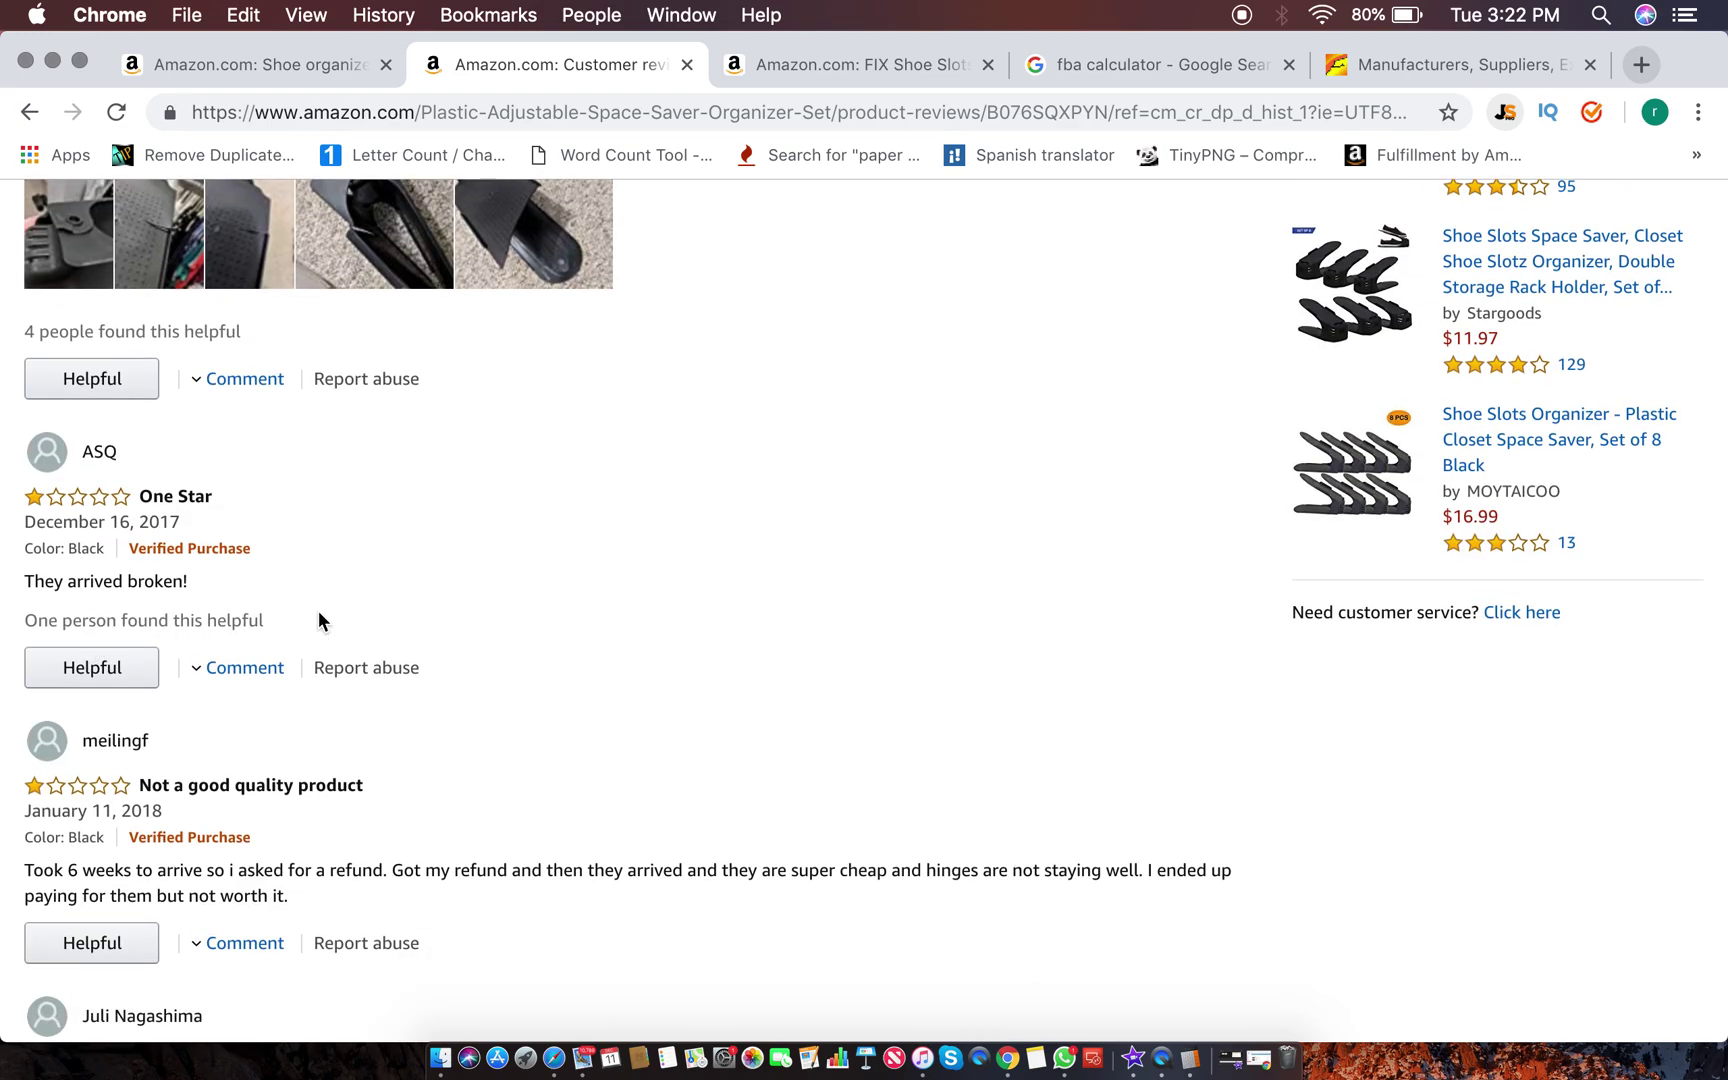
Step: Read the remaining one-star koobea reviews on the first page and those on page 2
scroll(383, 622, "down", 3)
scroll(386, 585, "down", 3)
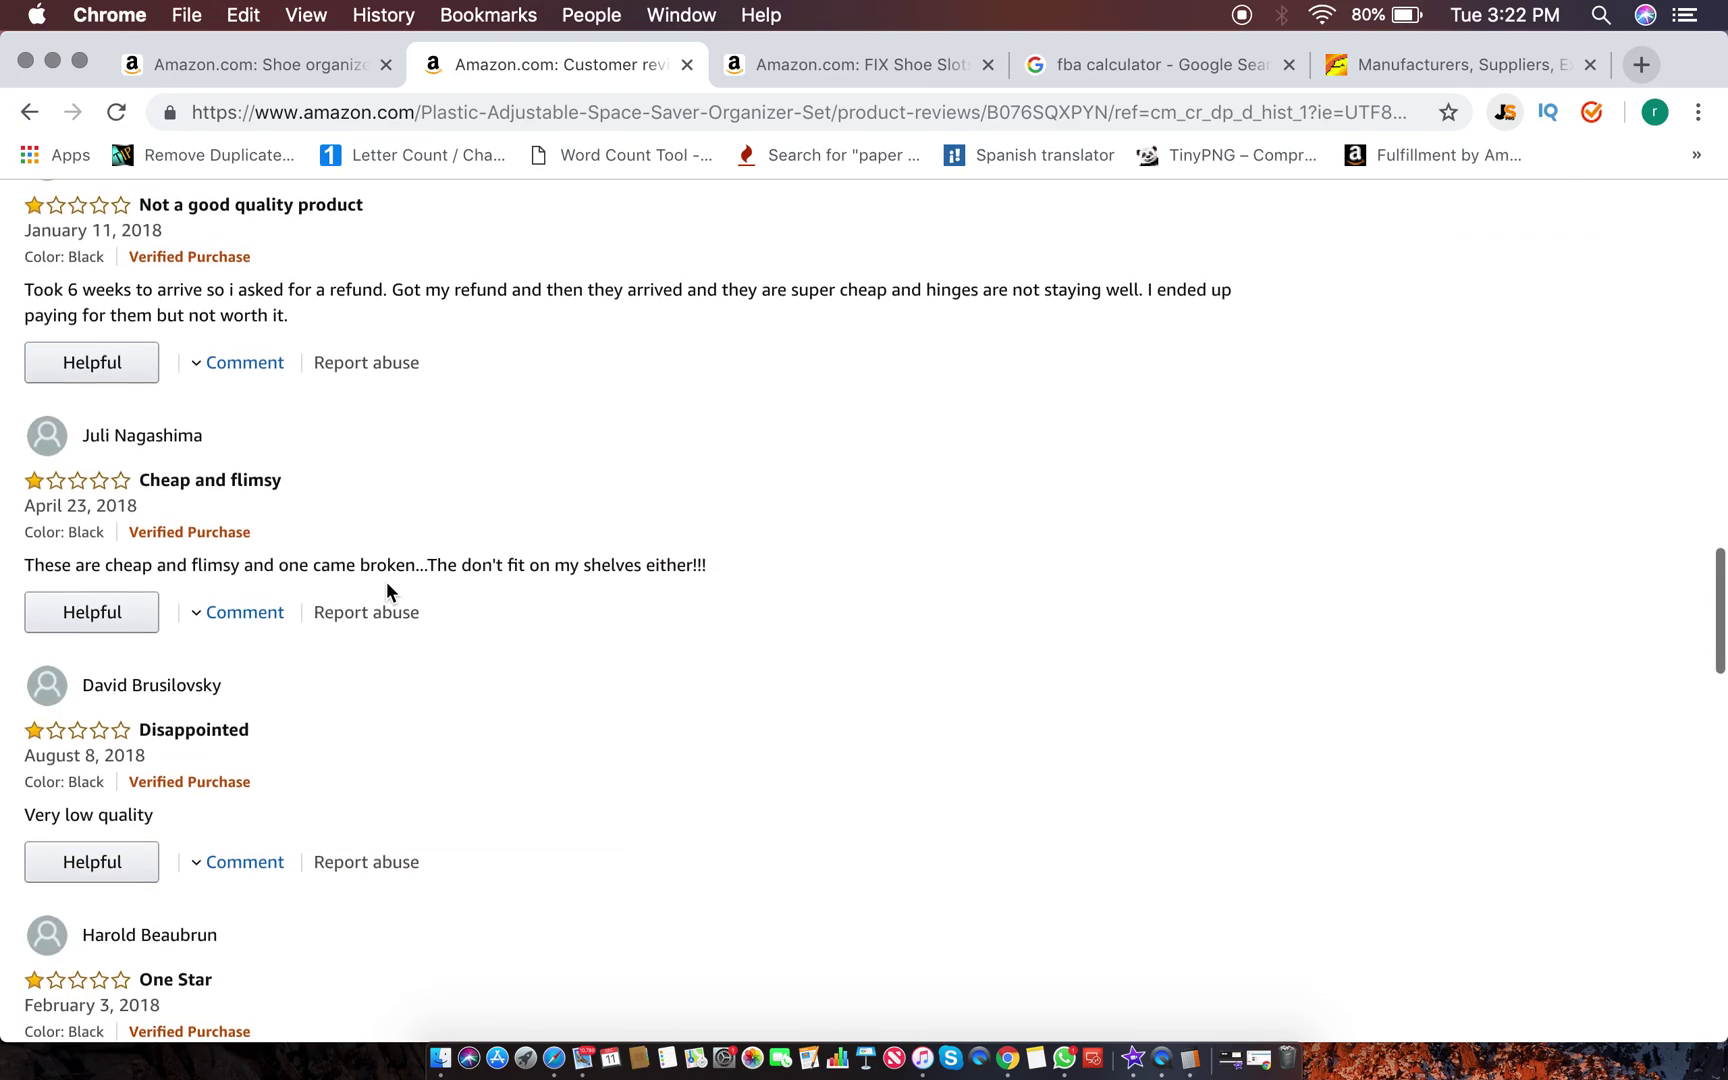
scroll(380, 575, "down", 2)
scroll(482, 705, "down", 3)
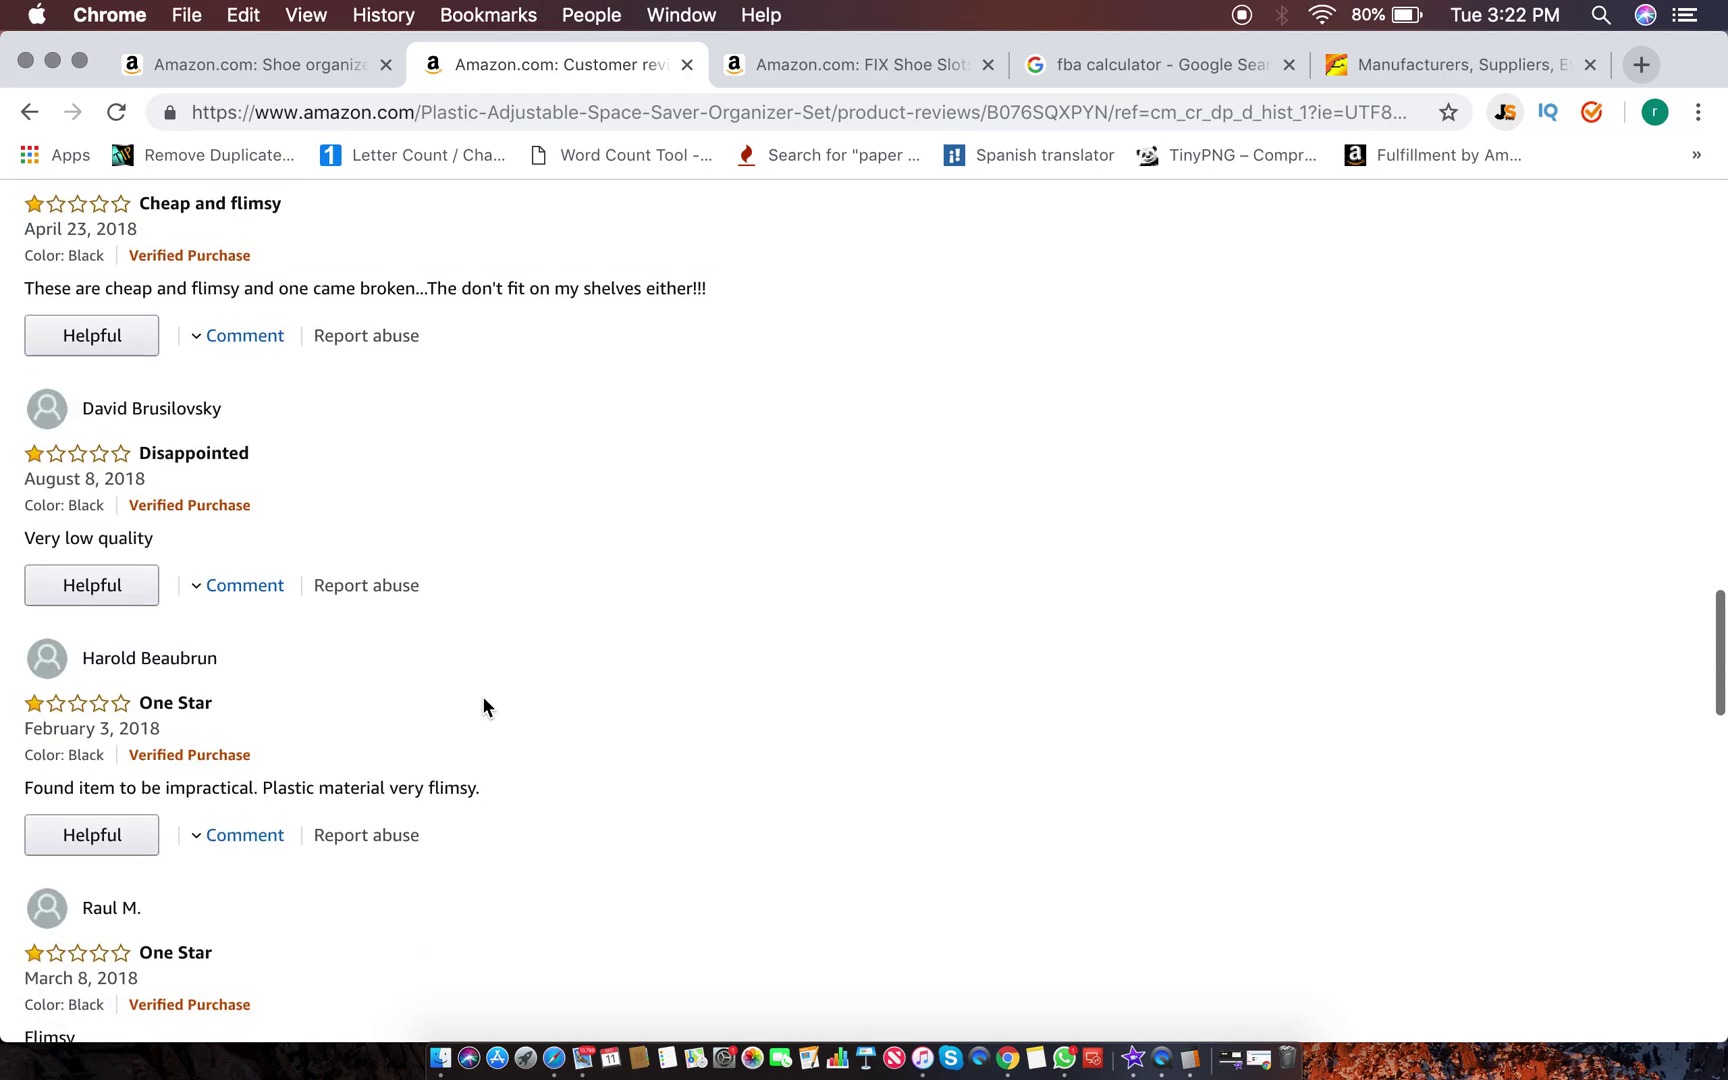
scroll(482, 702, "down", 2)
scroll(220, 458, "down", 4)
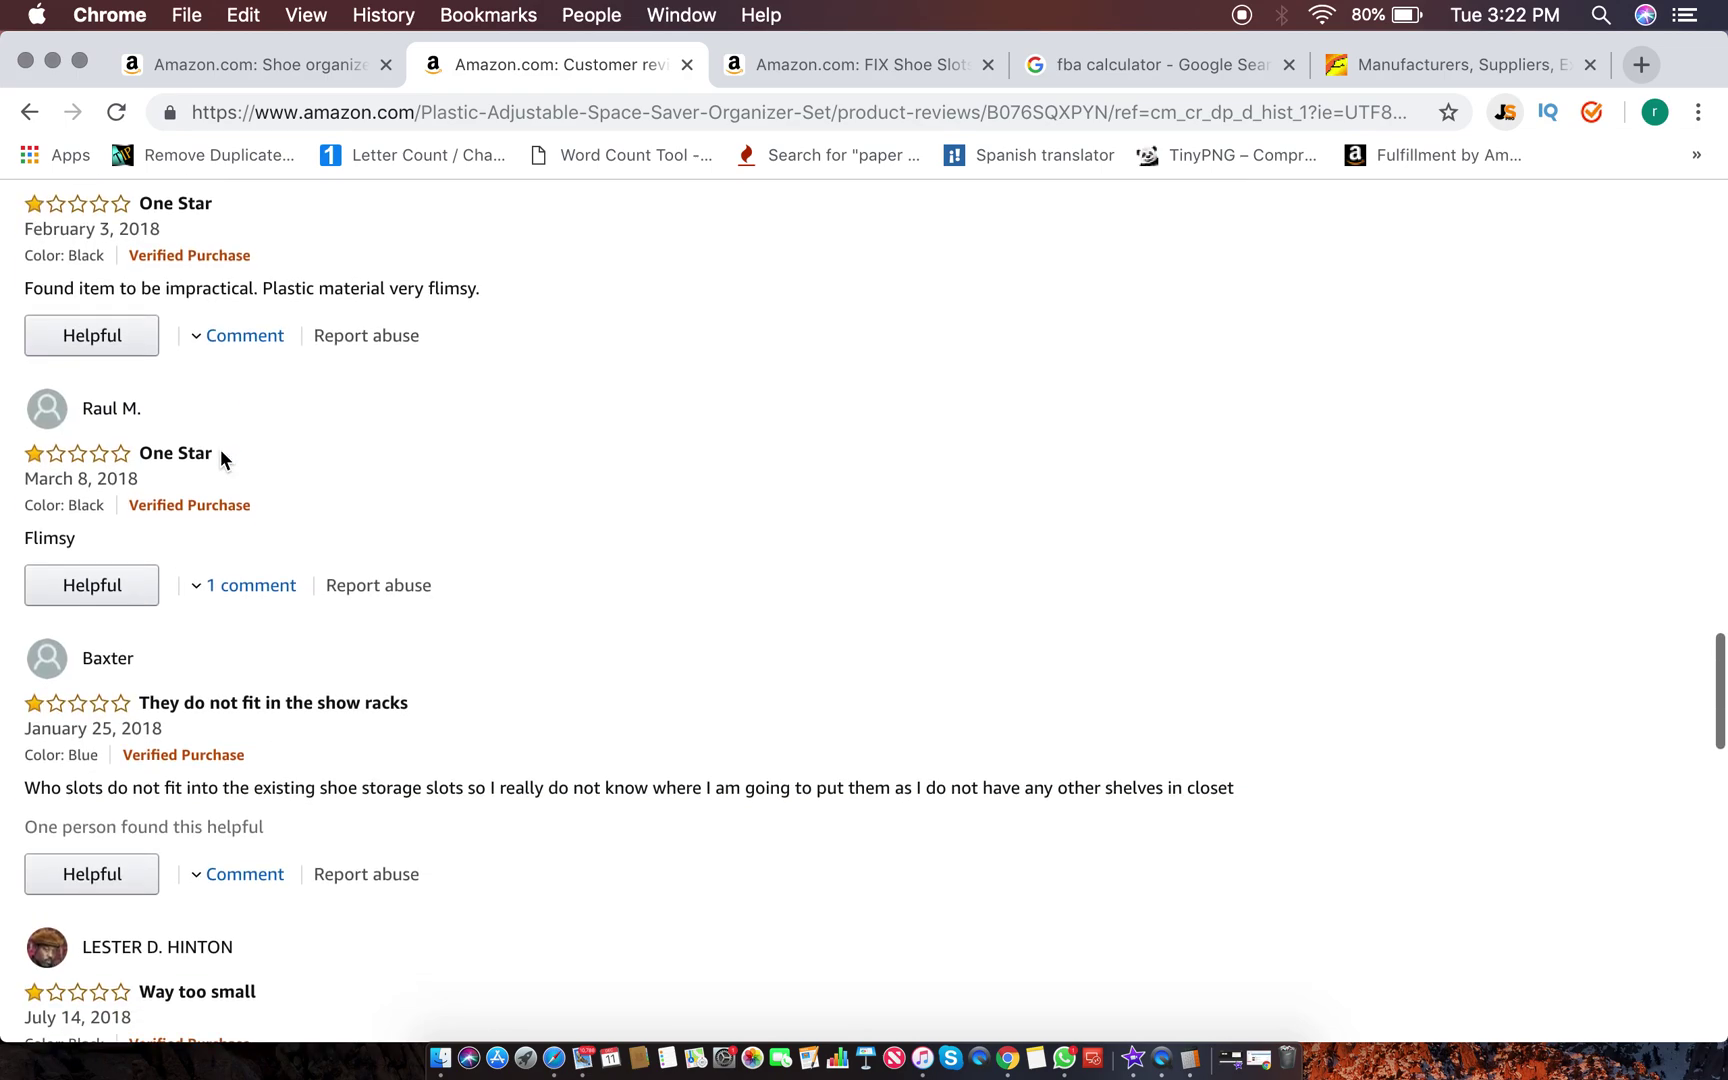
scroll(221, 456, "down", 3)
scroll(221, 456, "down", 4)
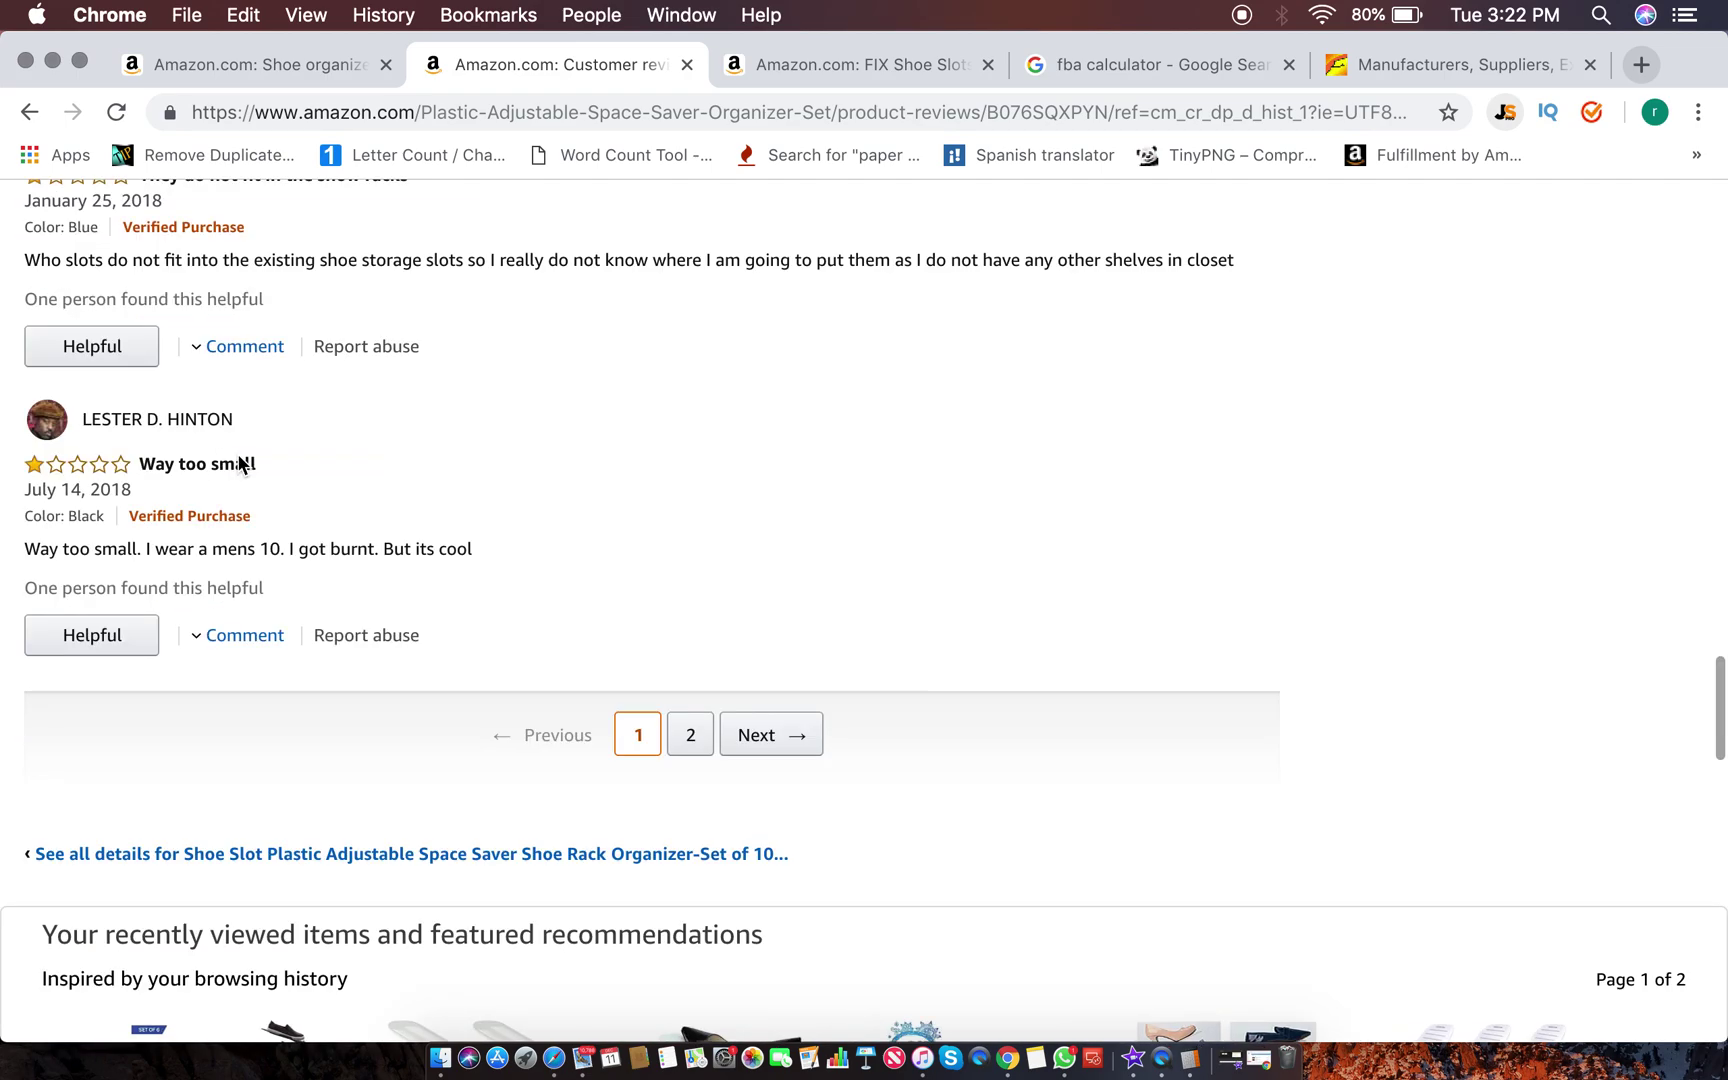
left_click(709, 742)
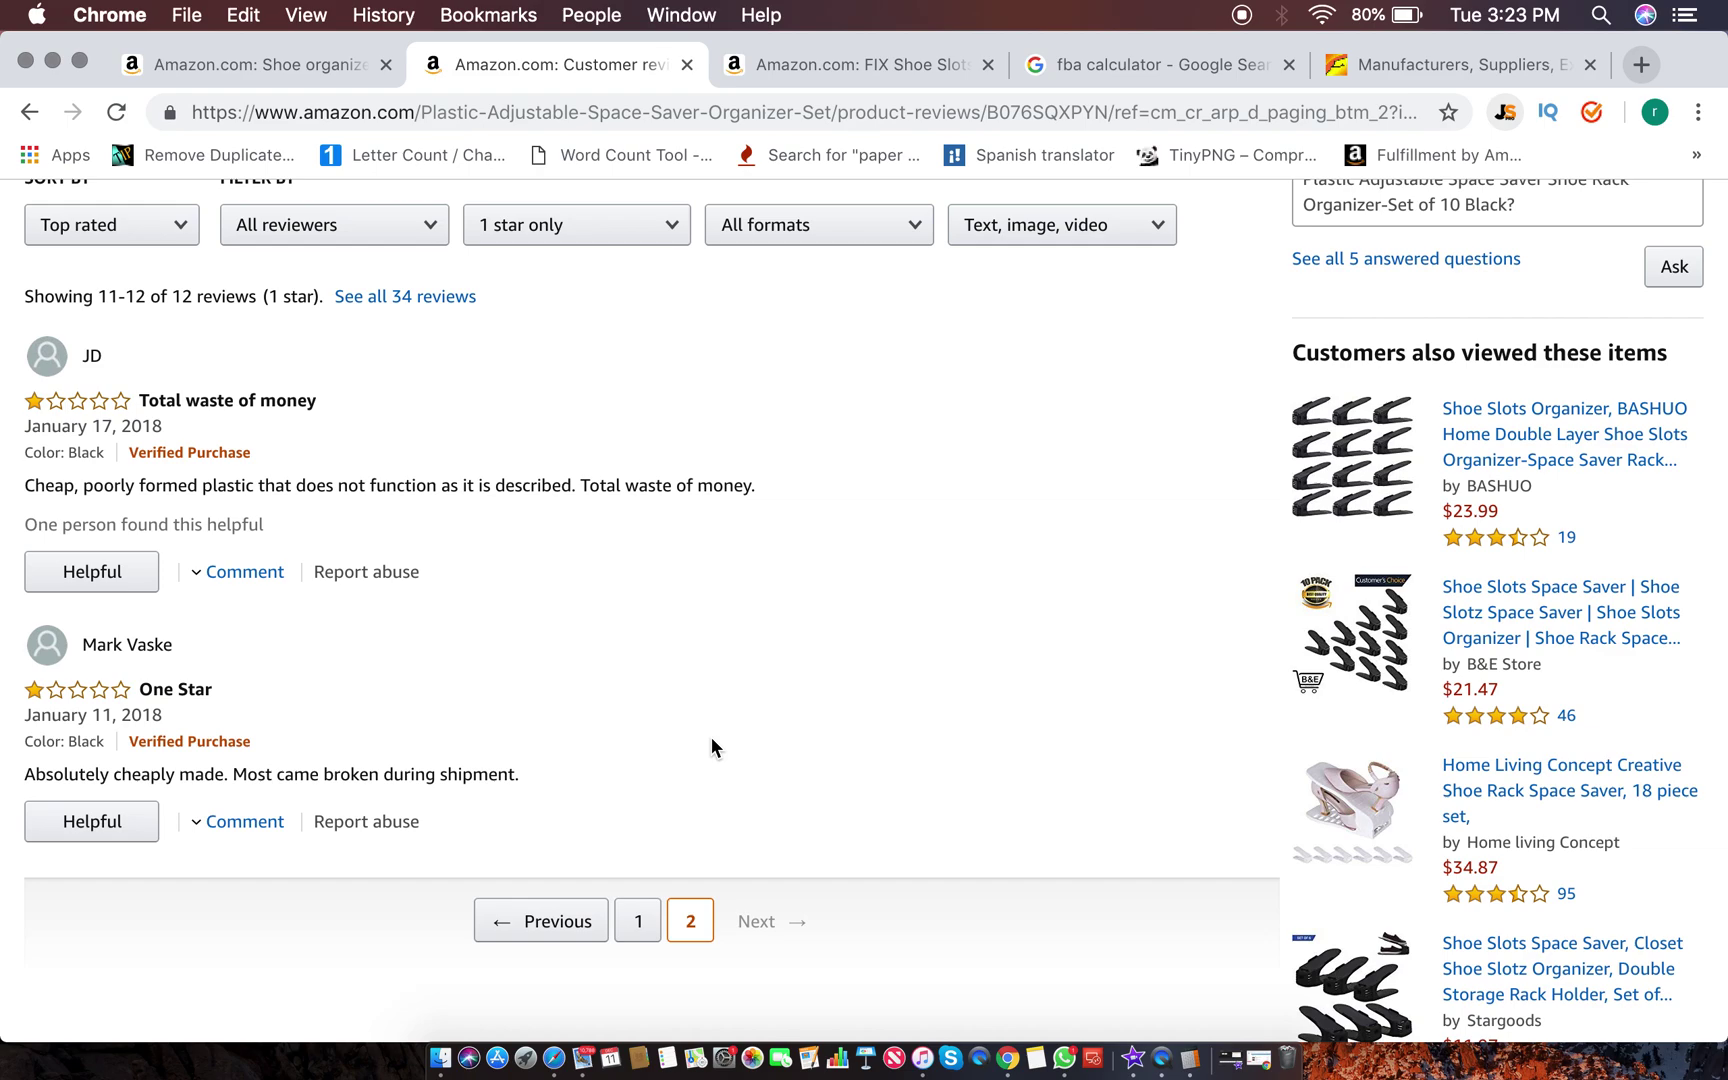
scroll(711, 740, "up", 15)
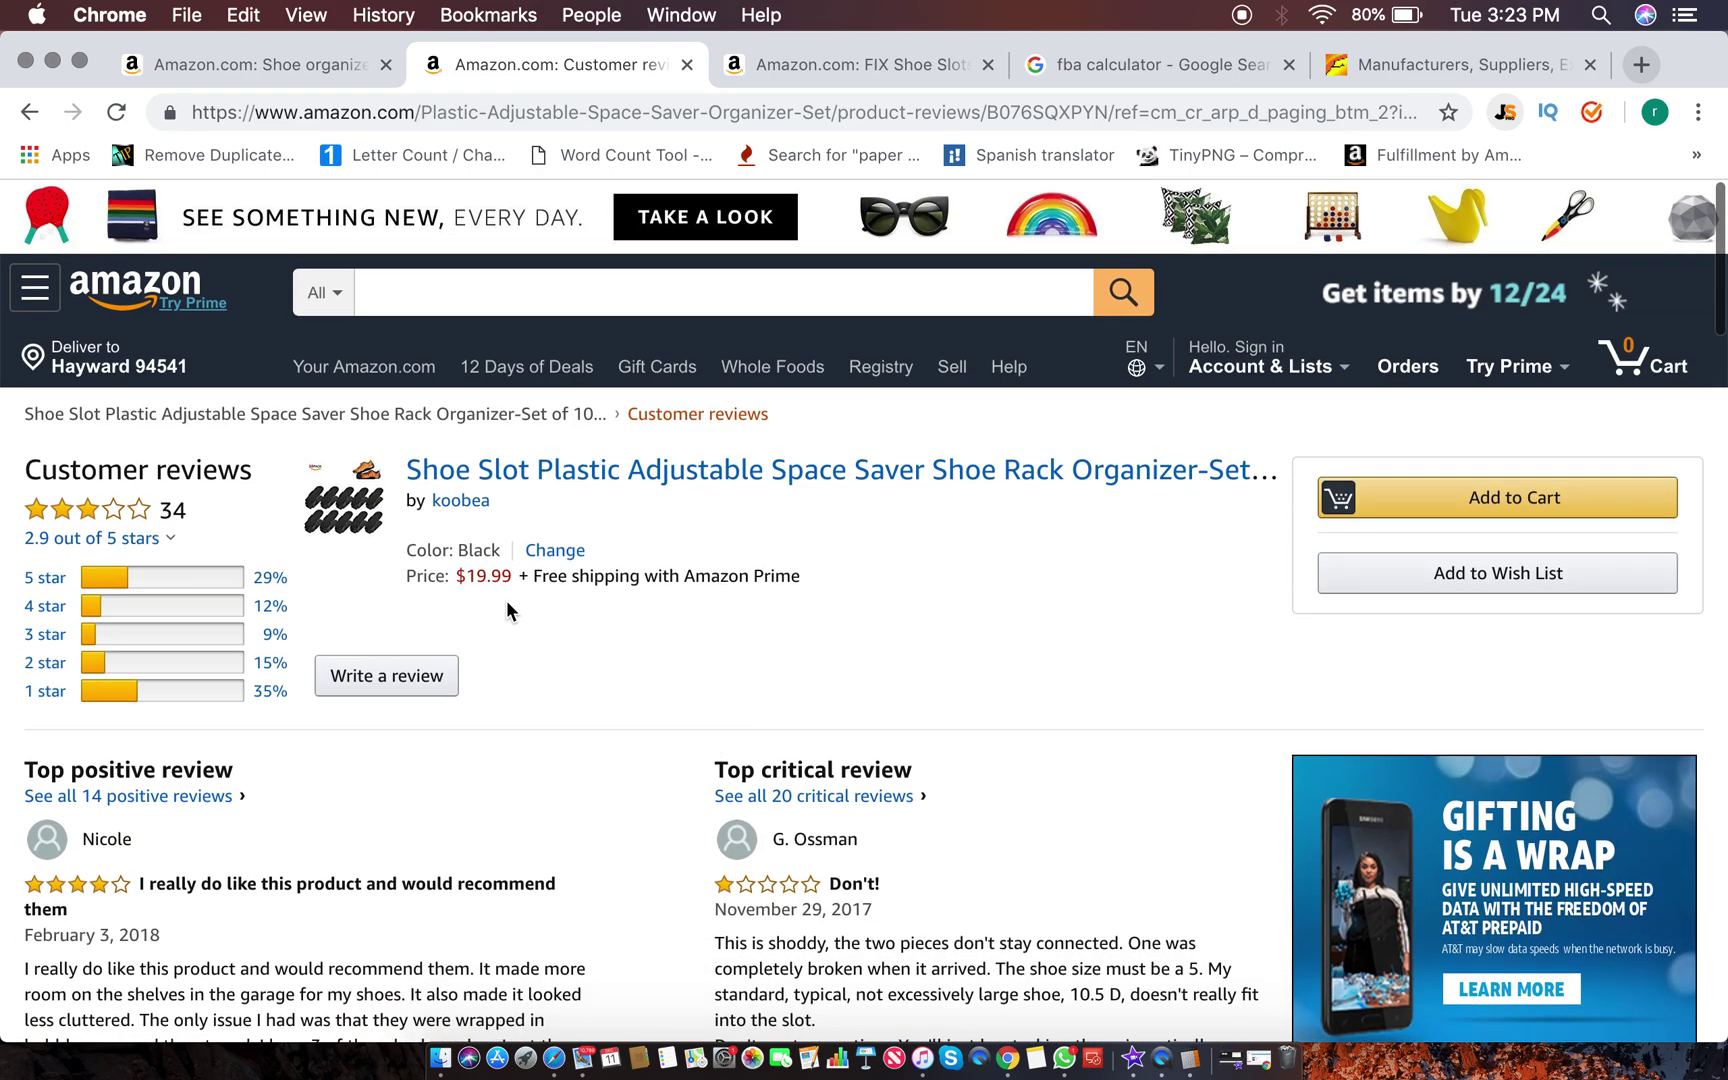
Step: Reopen the koobea product page to view its gallery images, and compare it with the FIX Shoe Slots listing
left_click(663, 482)
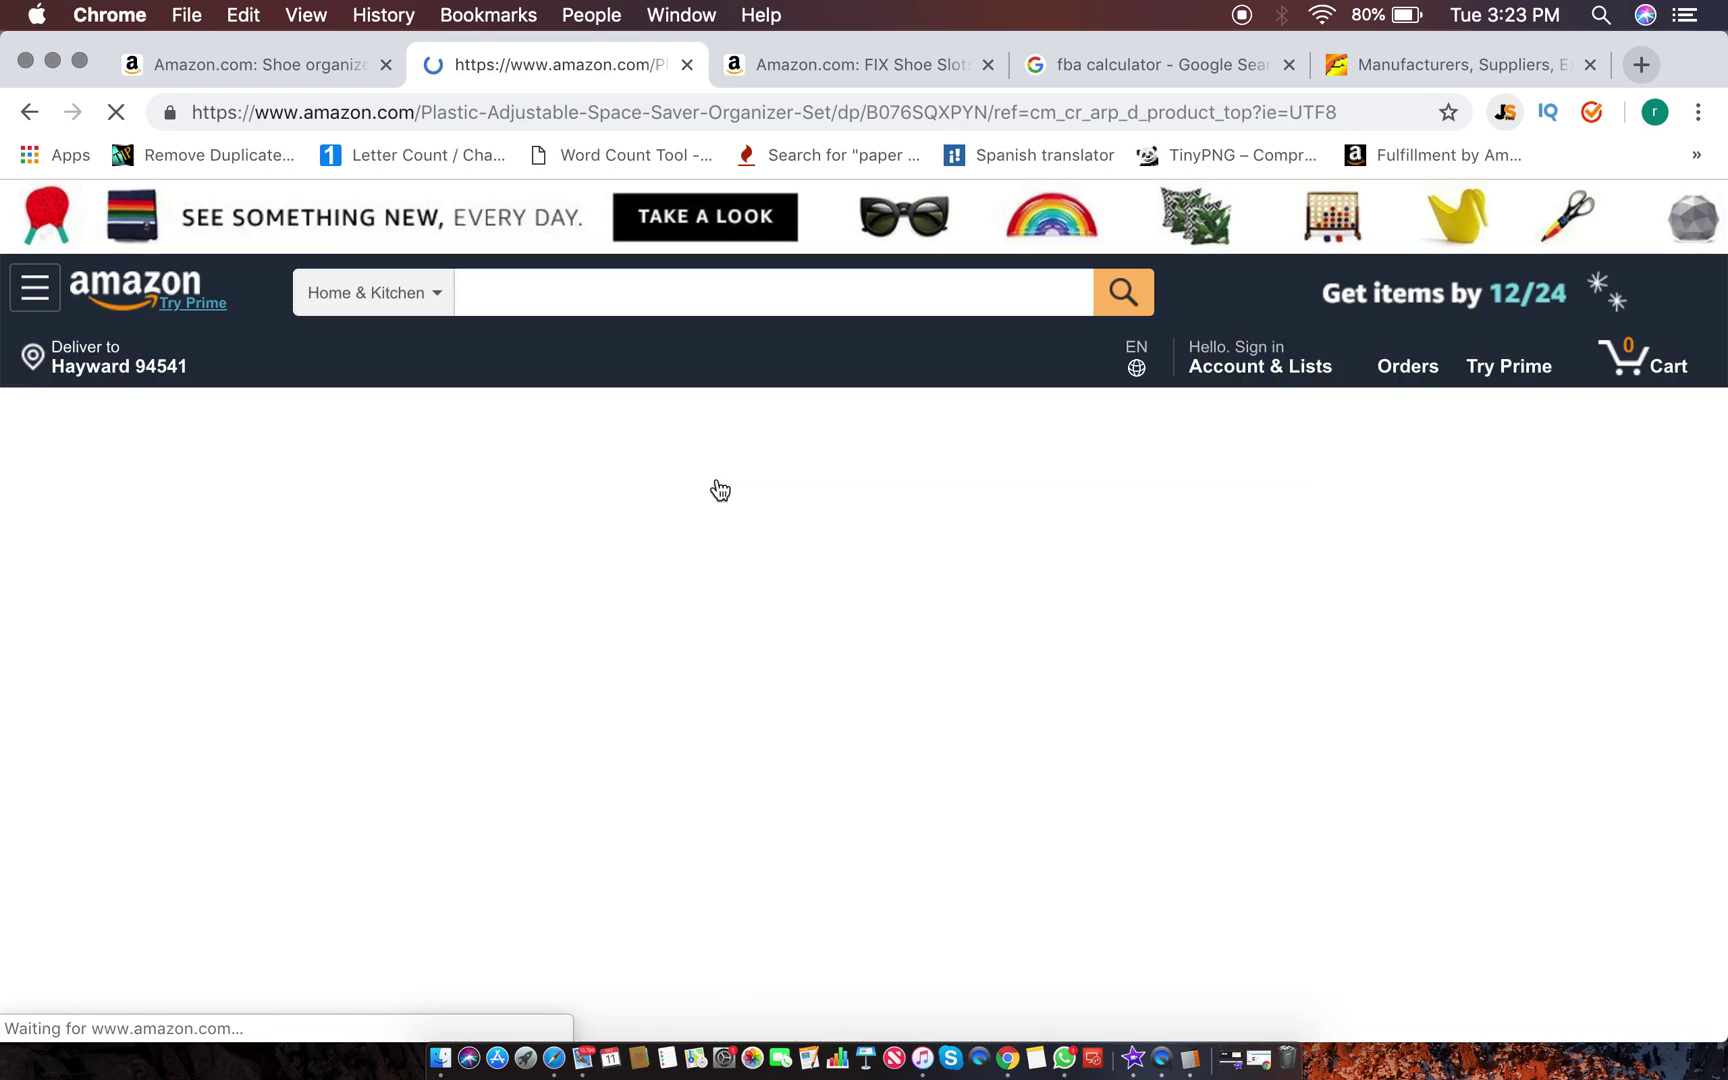
scroll(1165, 778, "down", 2)
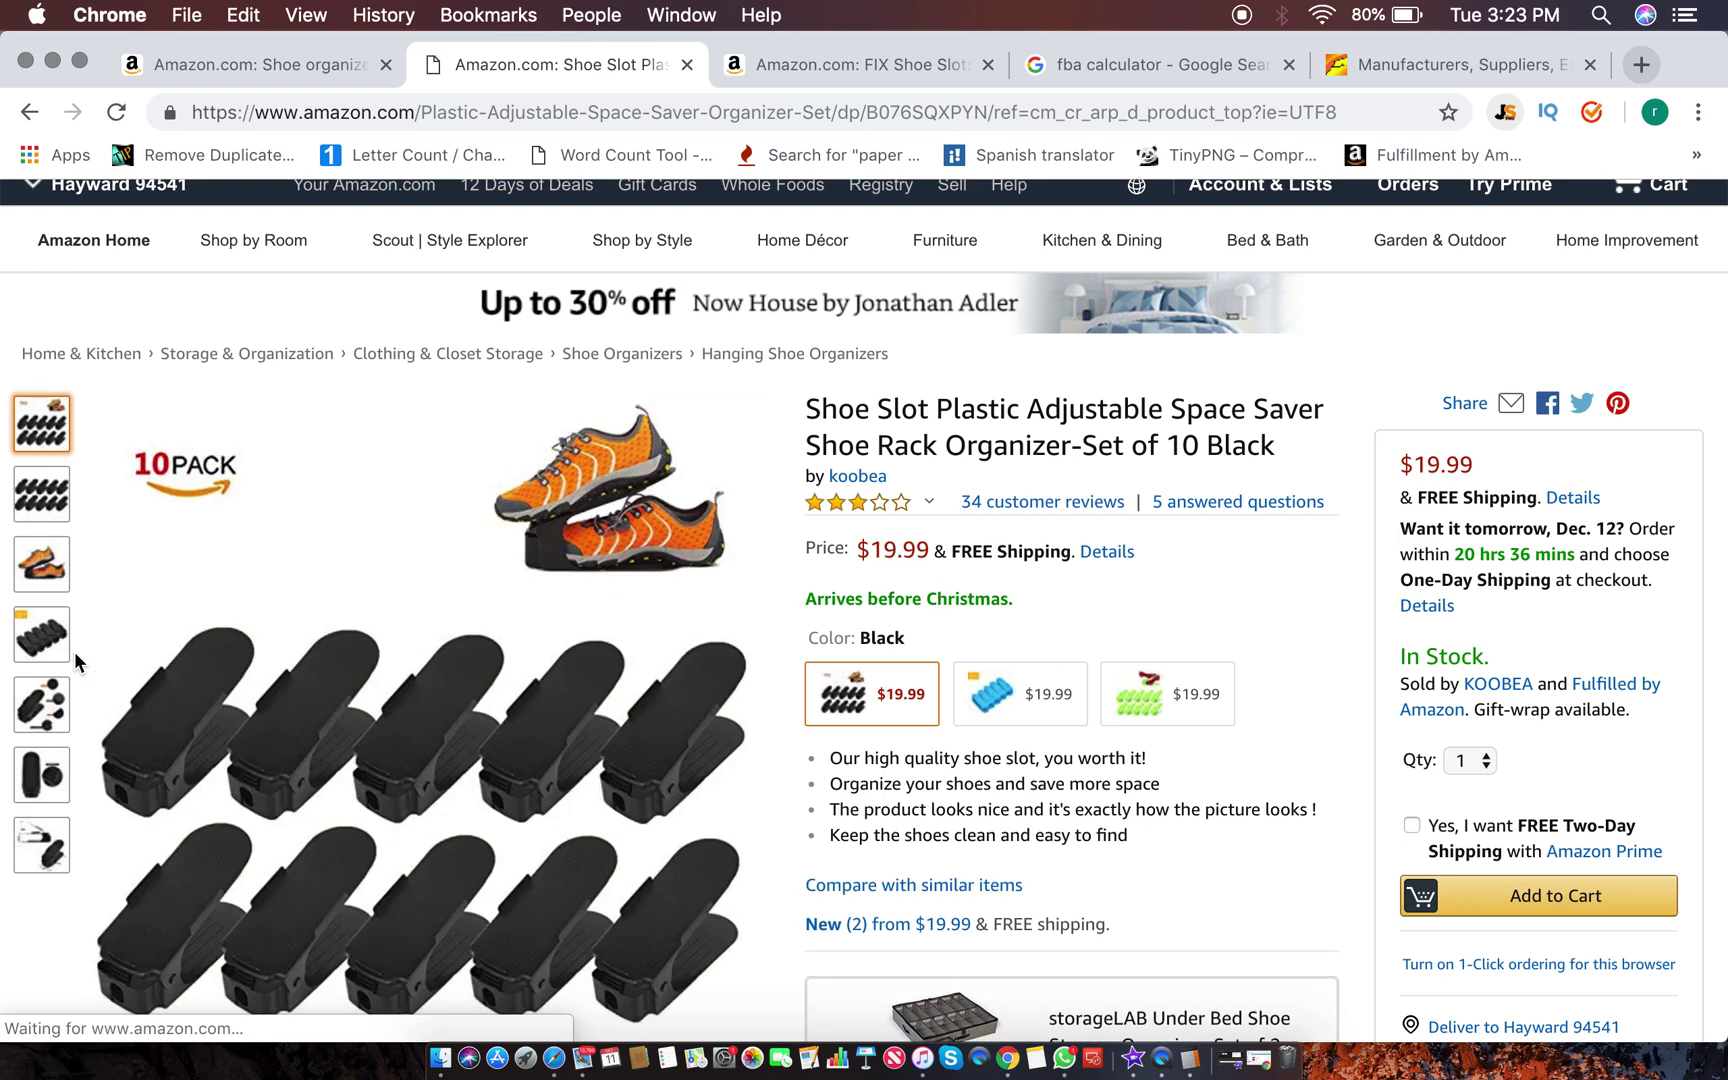
mouse_move(42, 497)
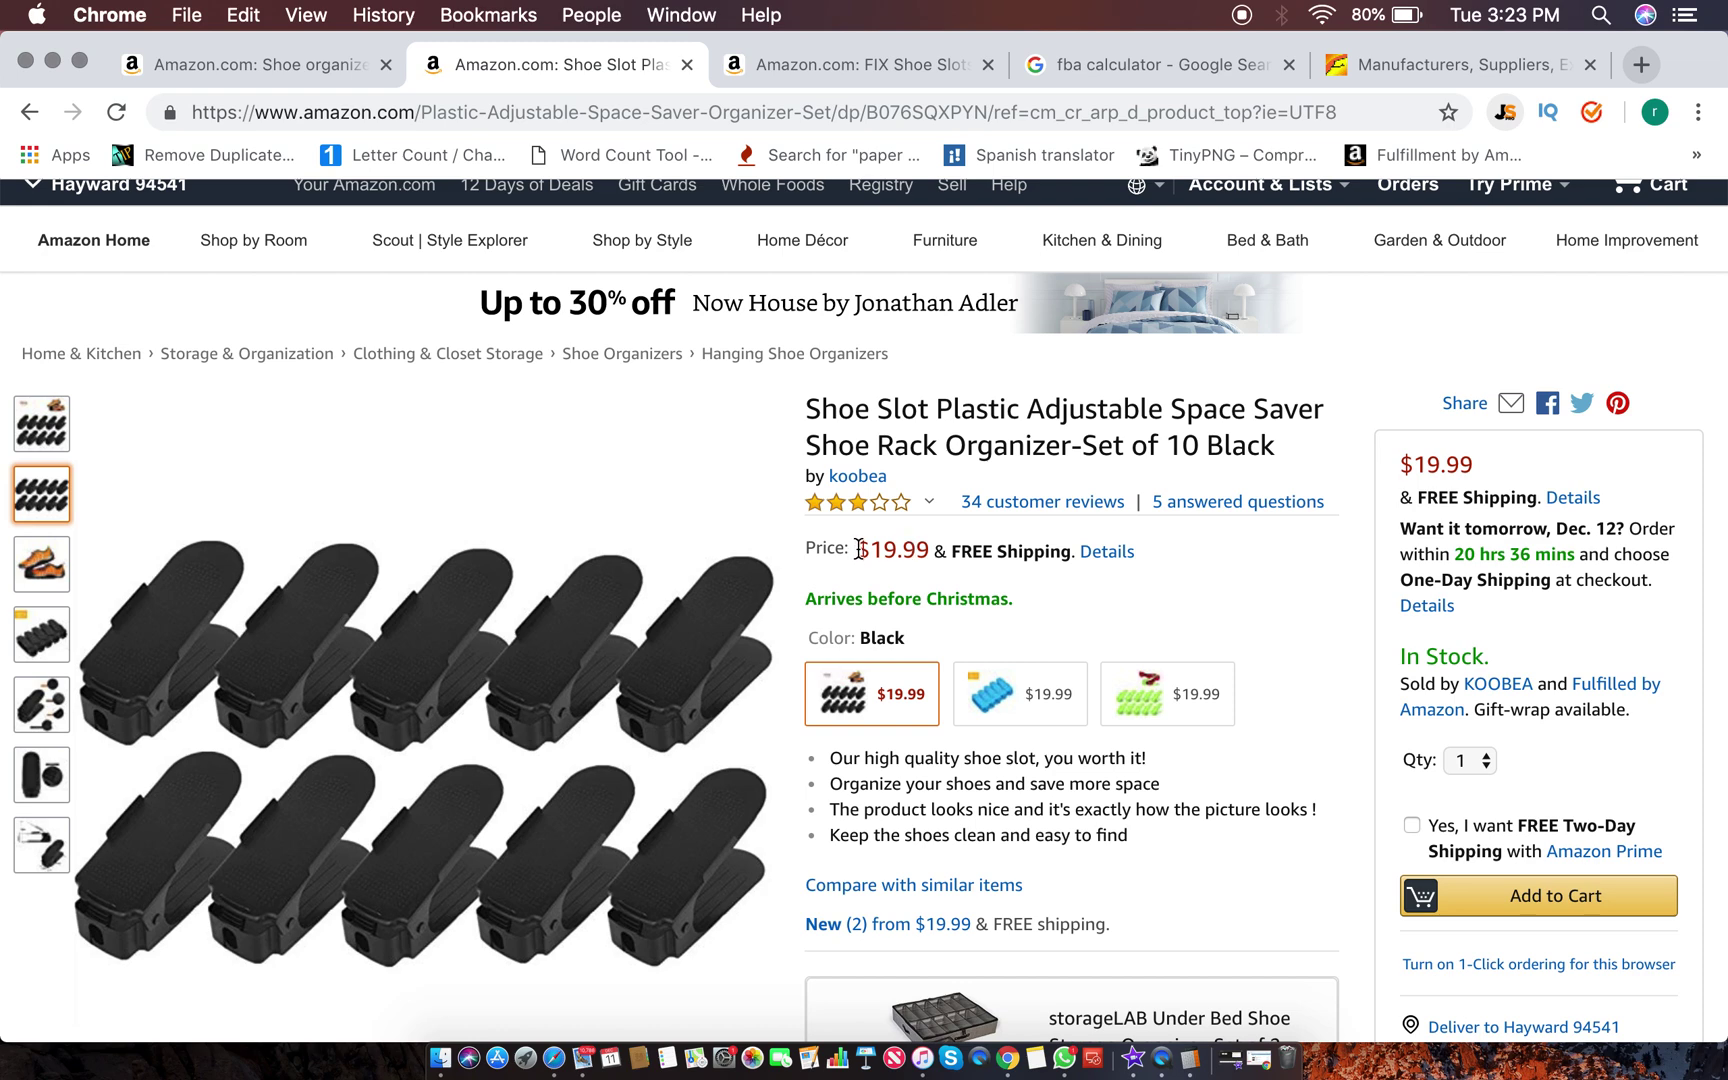
mouse_move(899, 512)
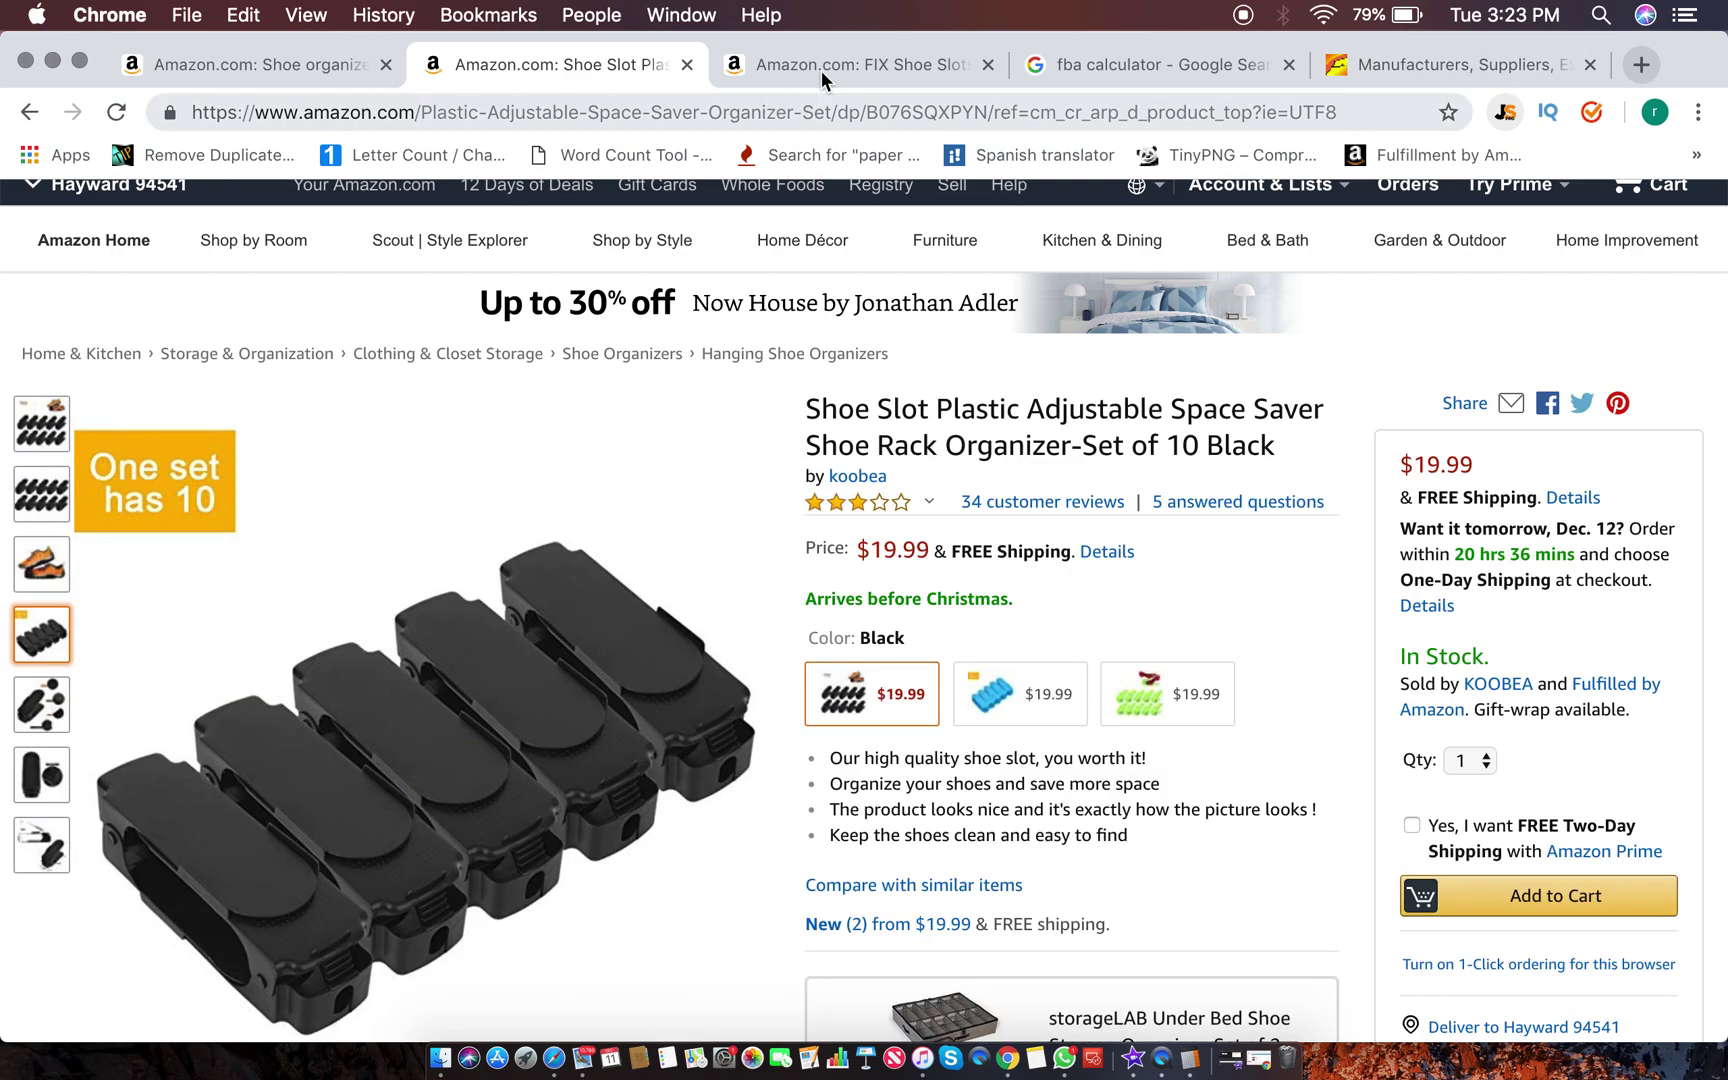
key("ctrl+Tab")
scroll(386, 748, "down", 3)
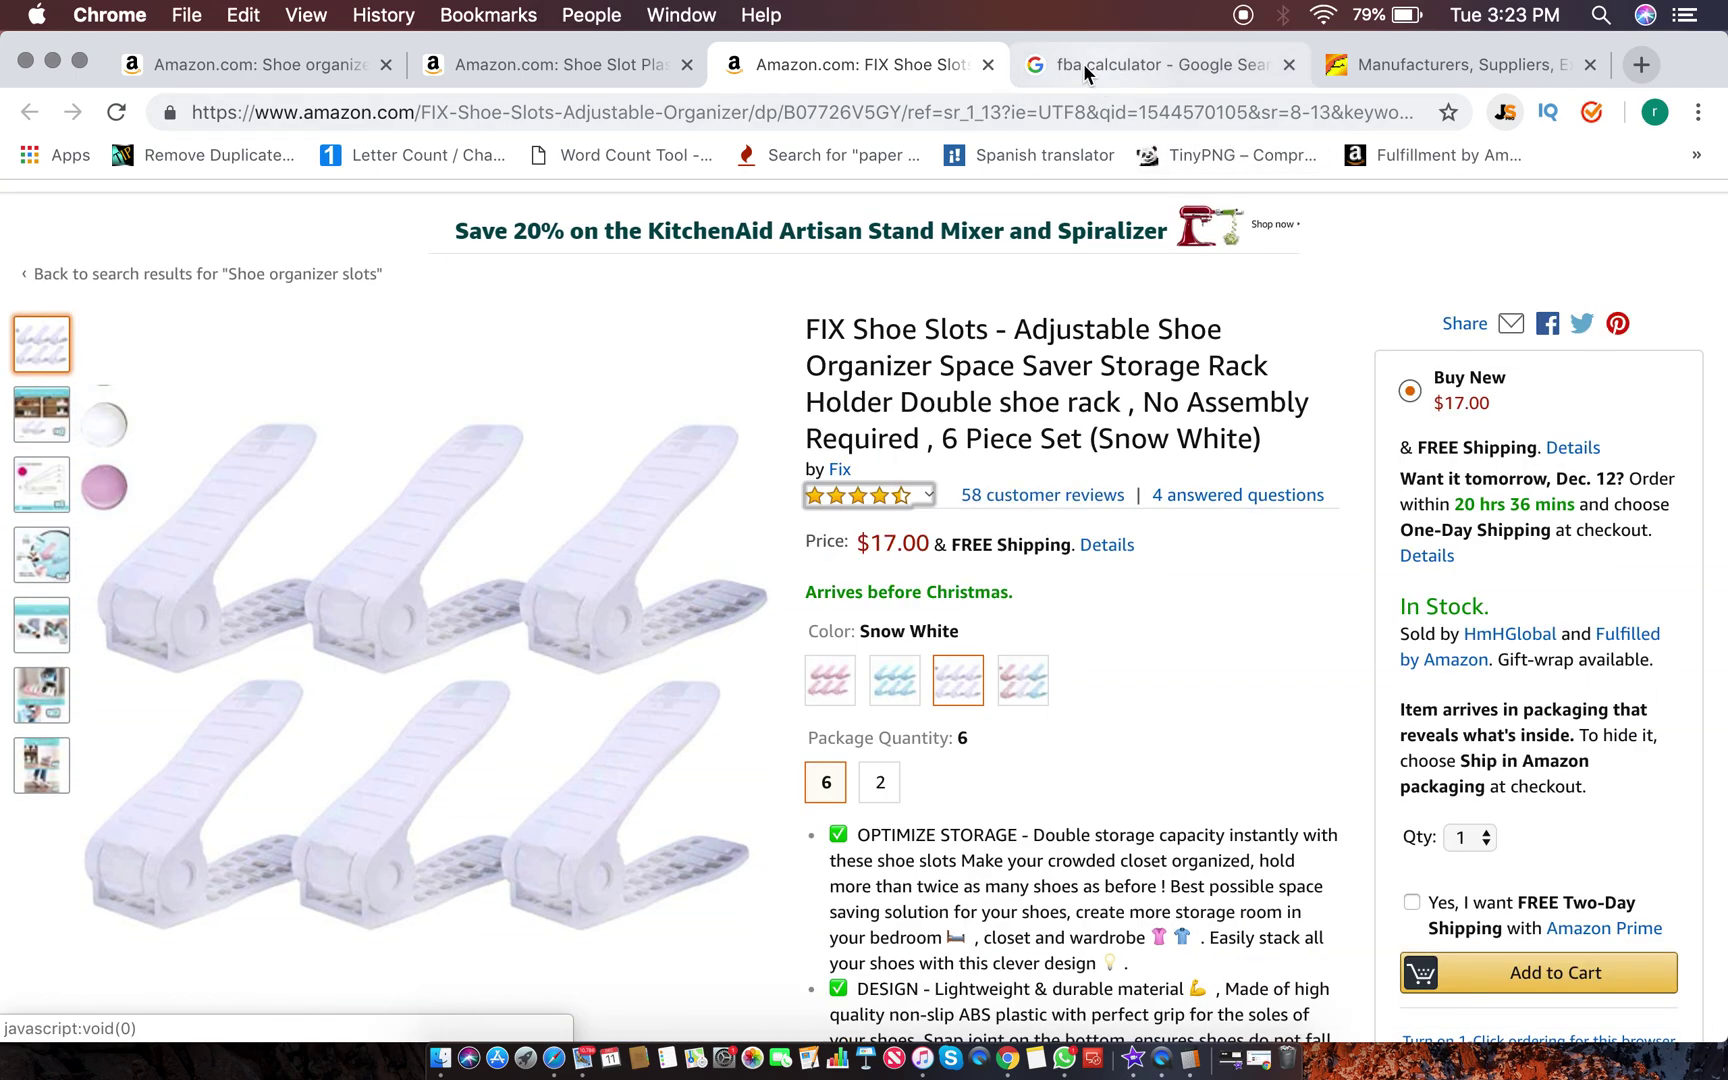
Step: Switch to Alibaba and search its products for "shoe organizer slots"
left_click(1367, 68)
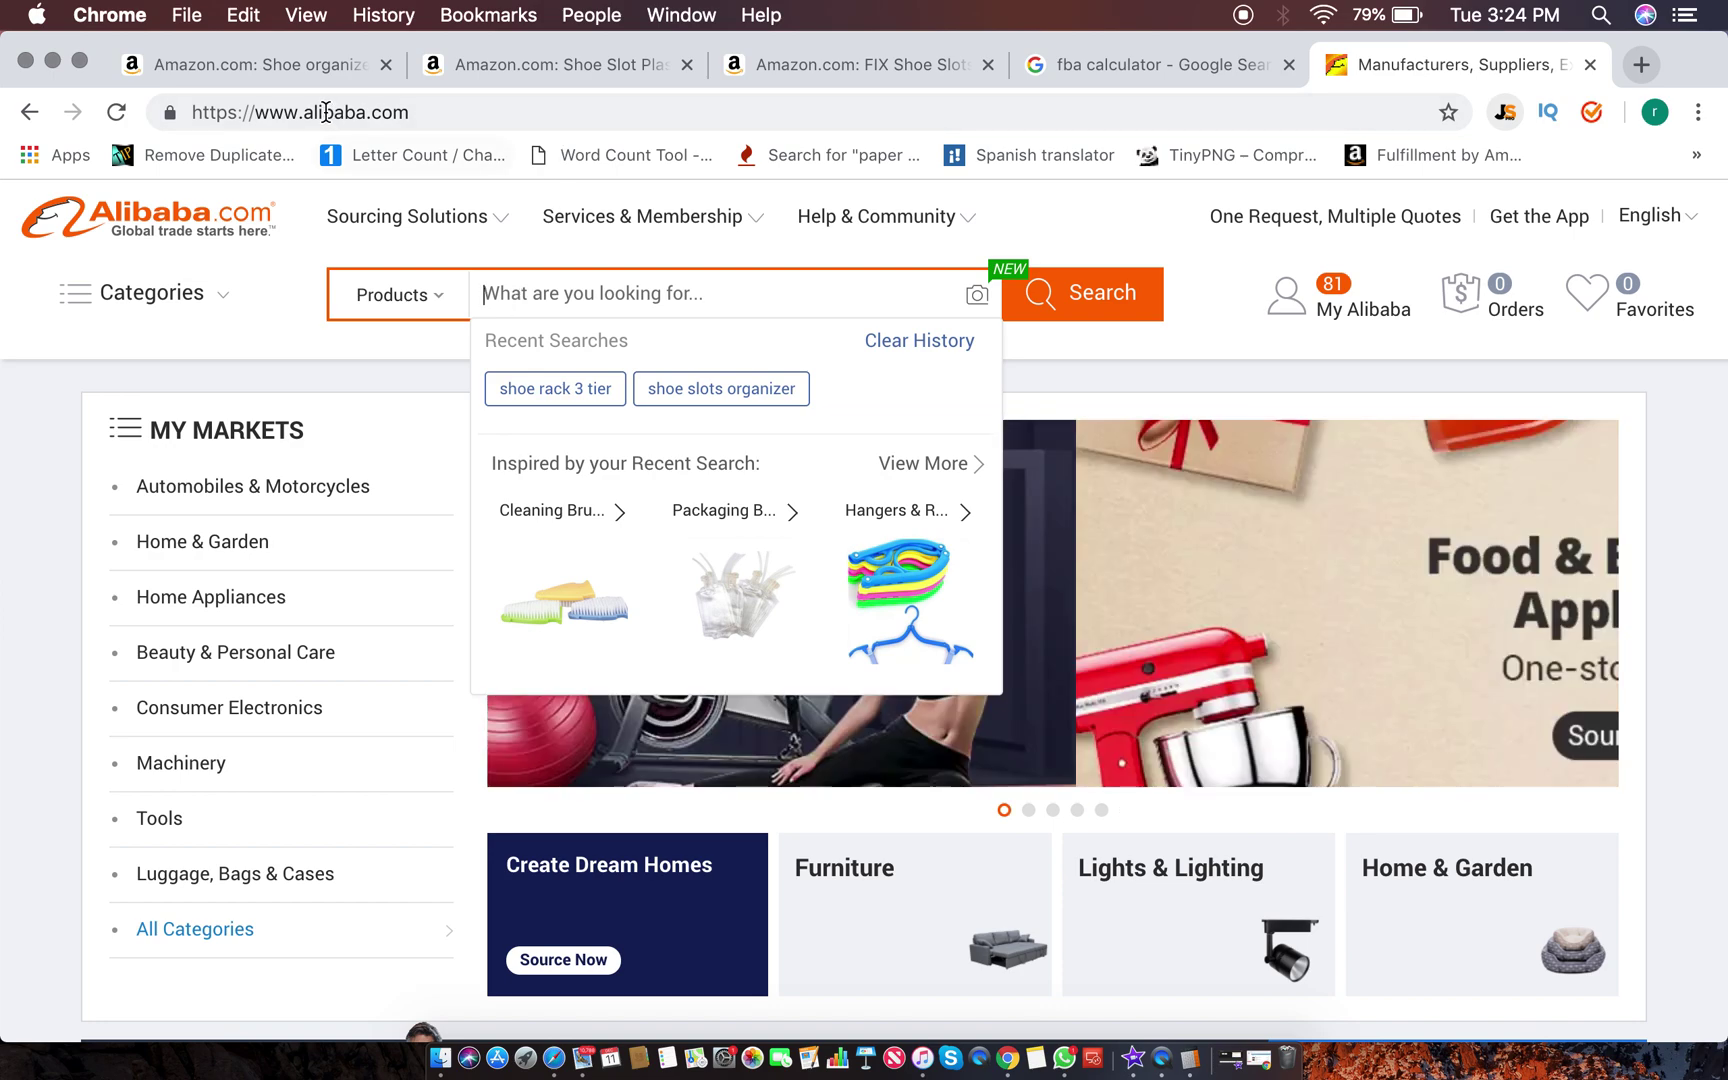
type("shoe o")
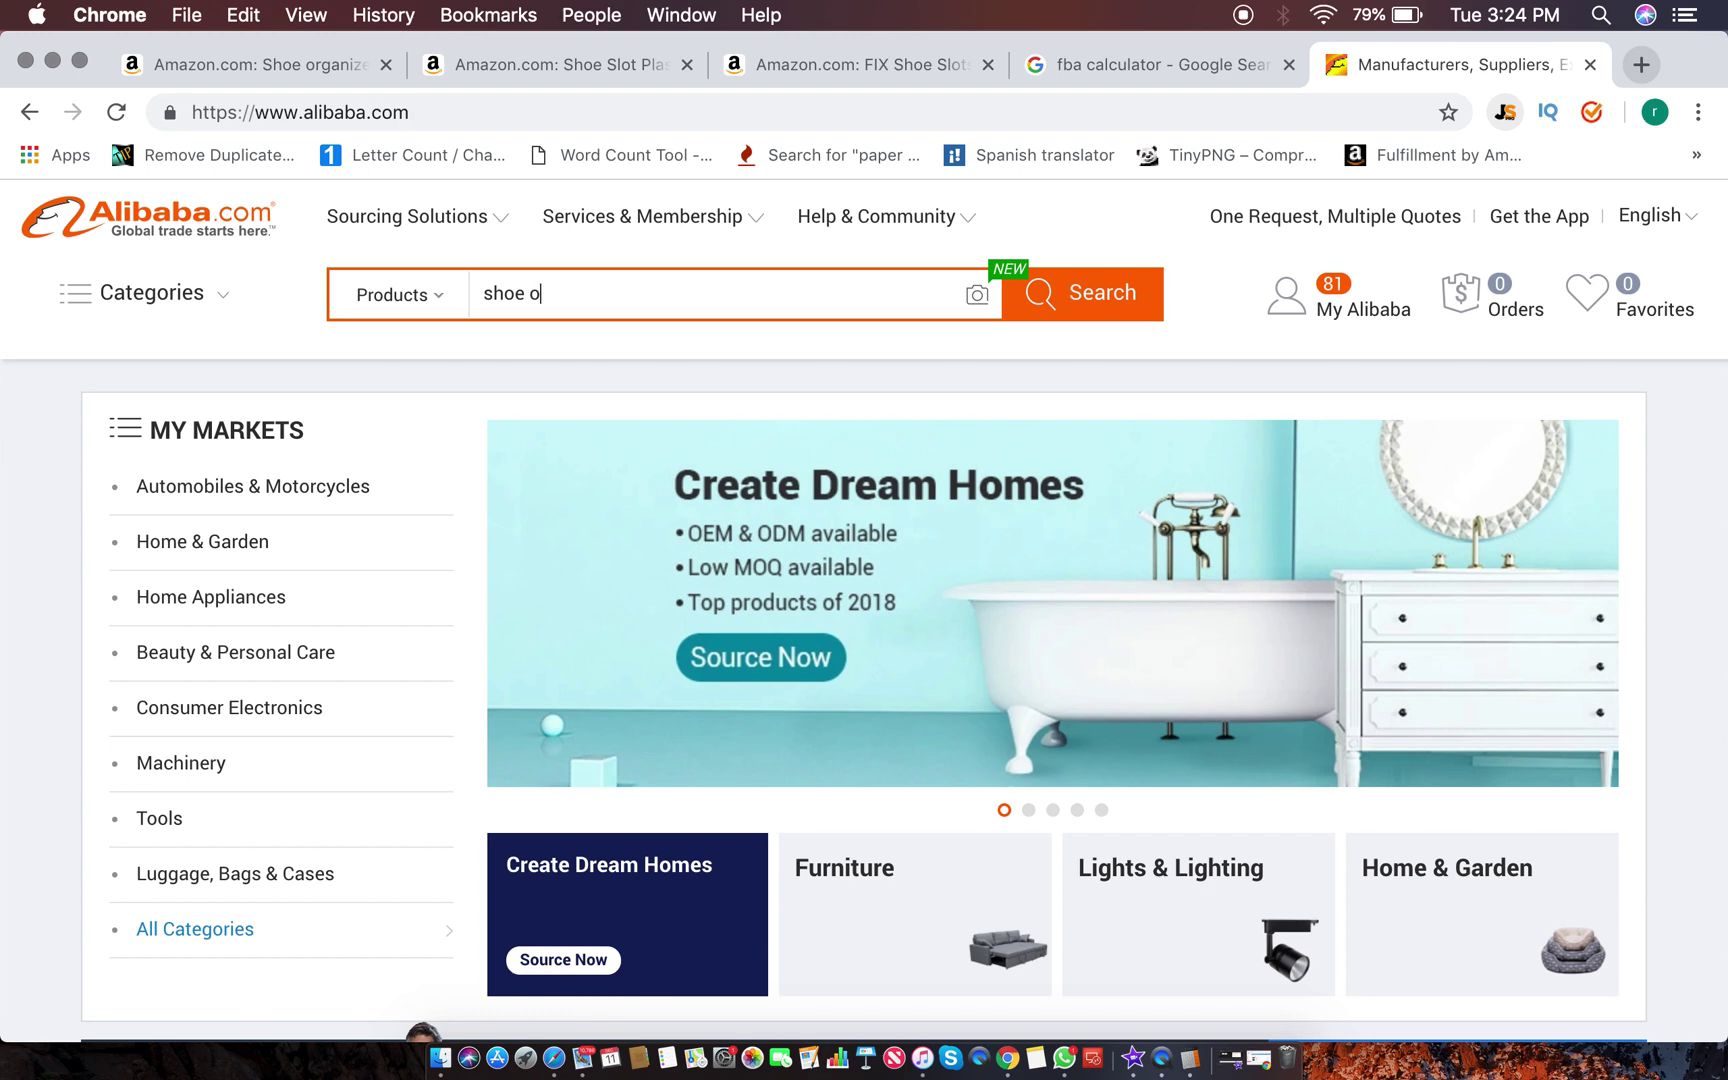
type("rgani")
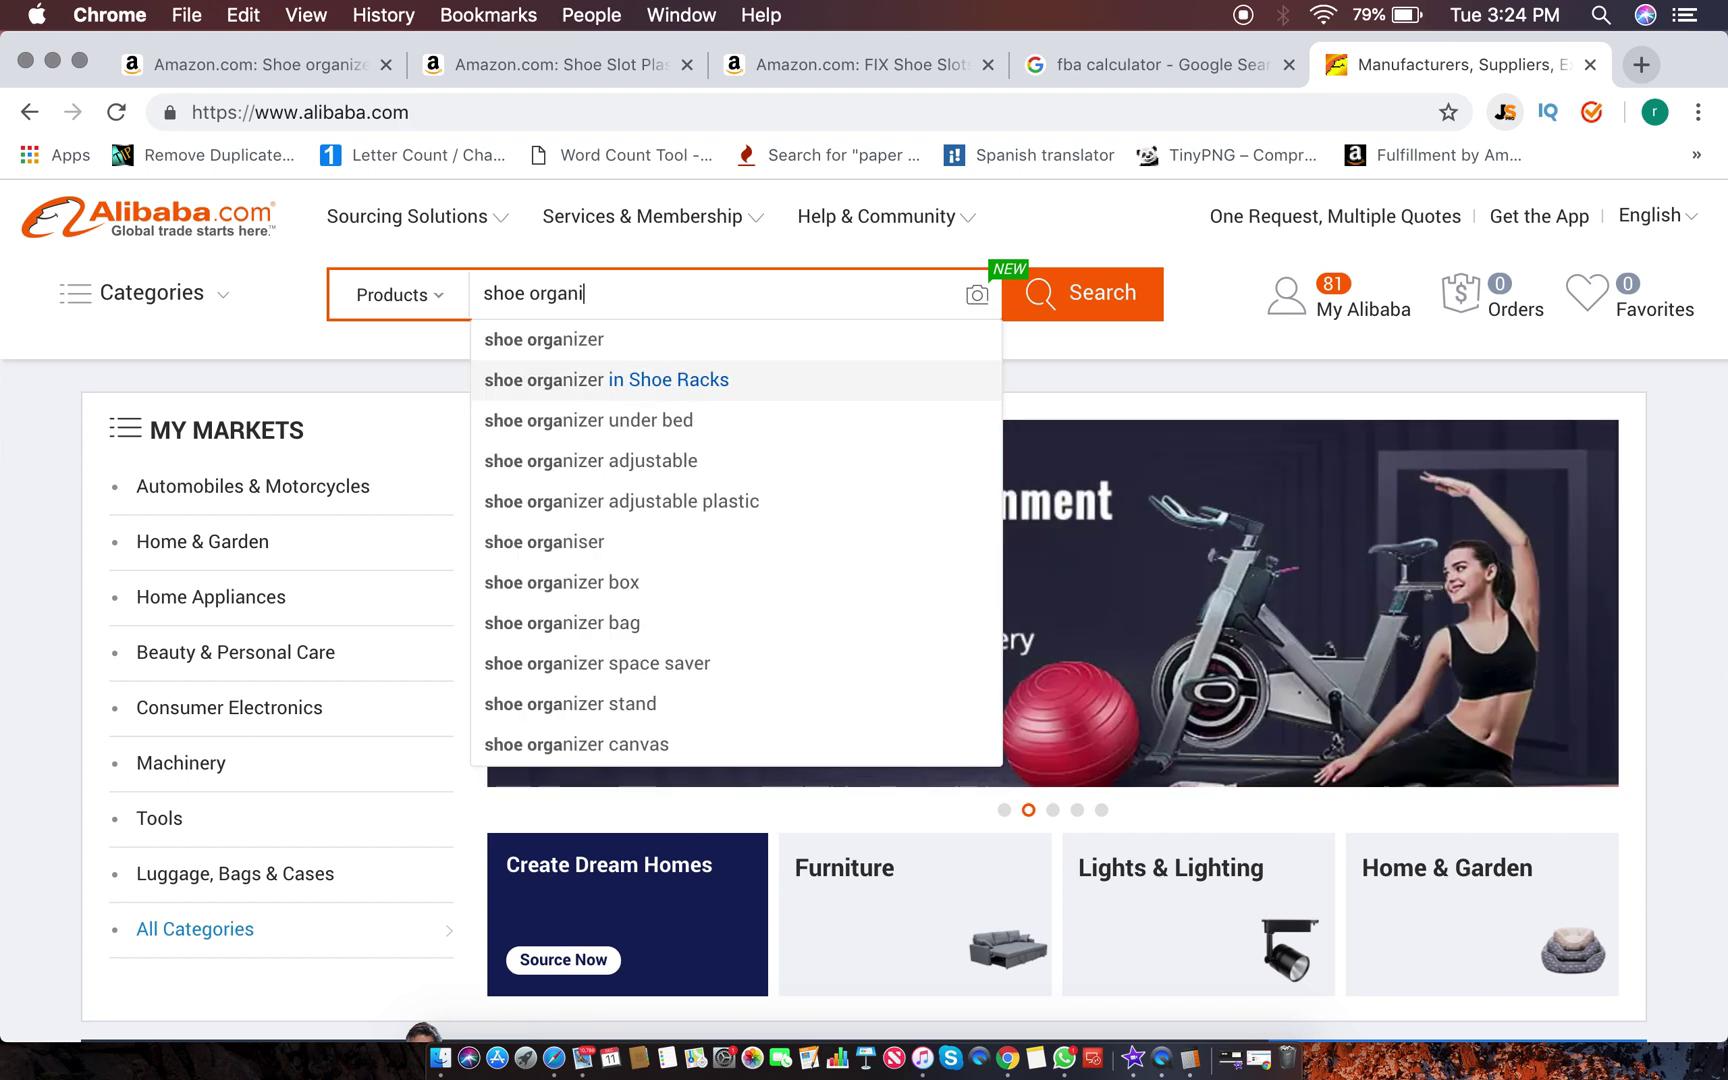
type("zer slot")
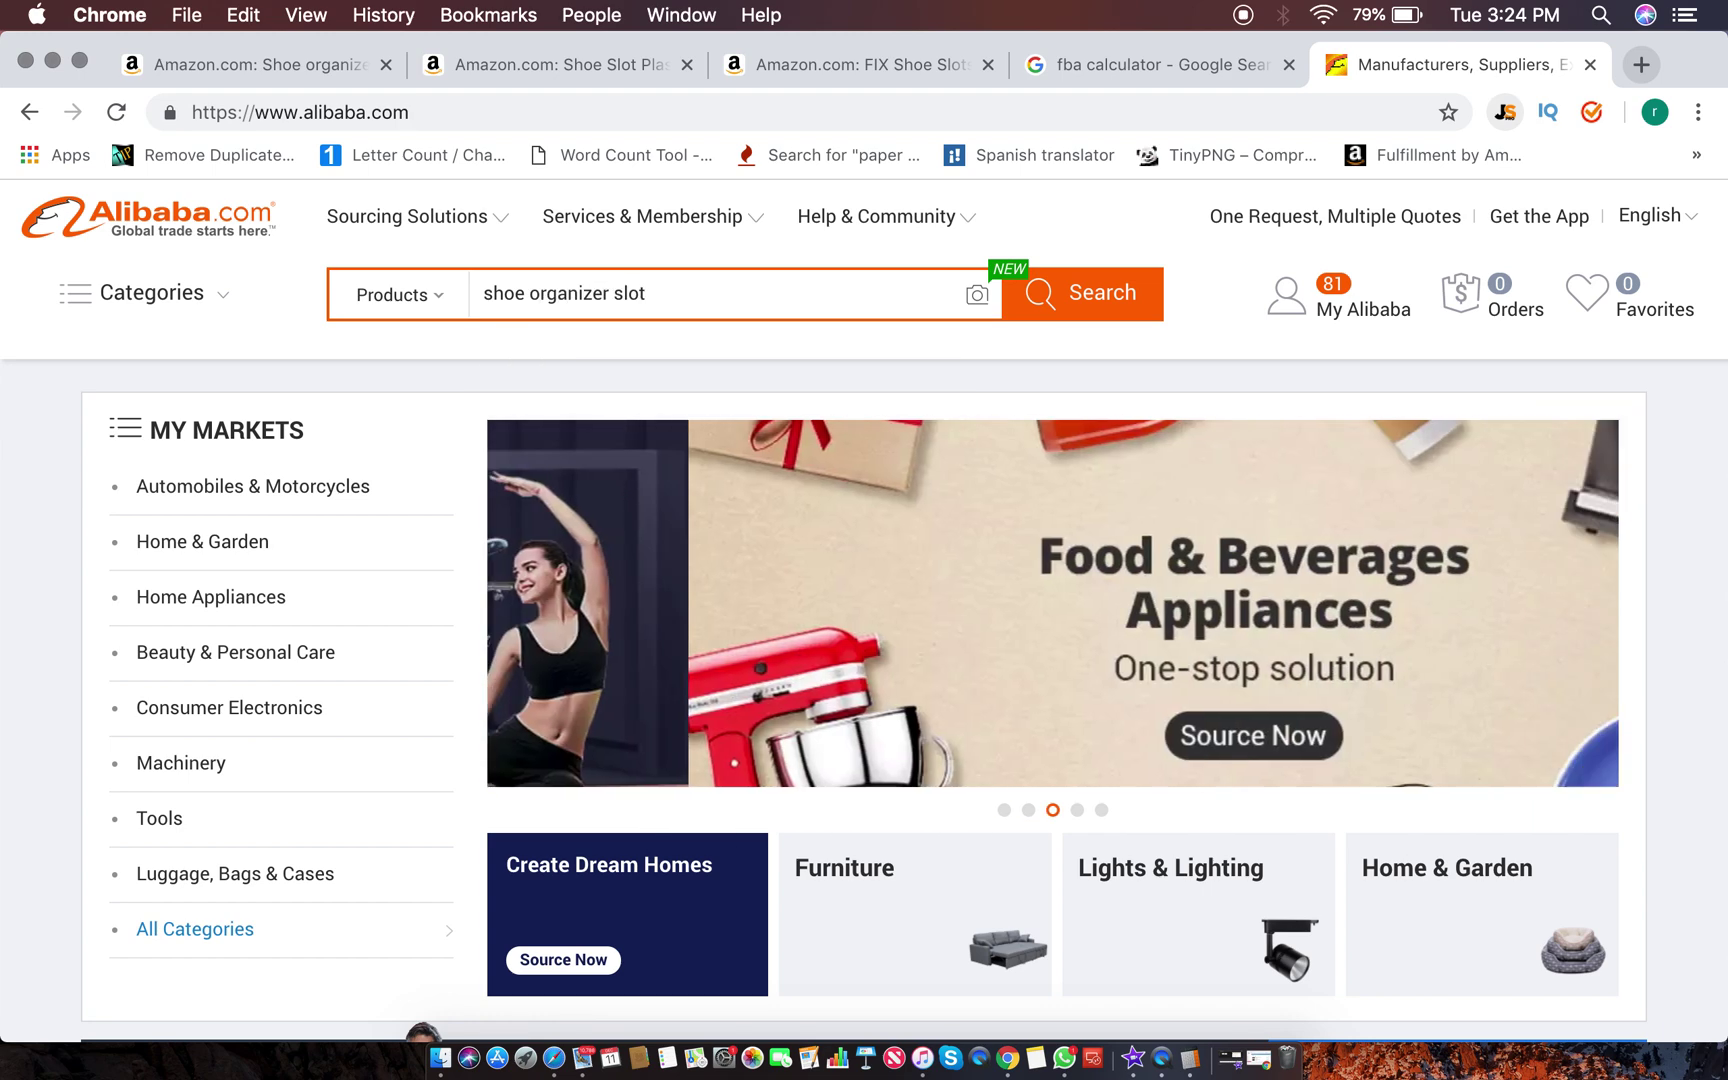
type("s")
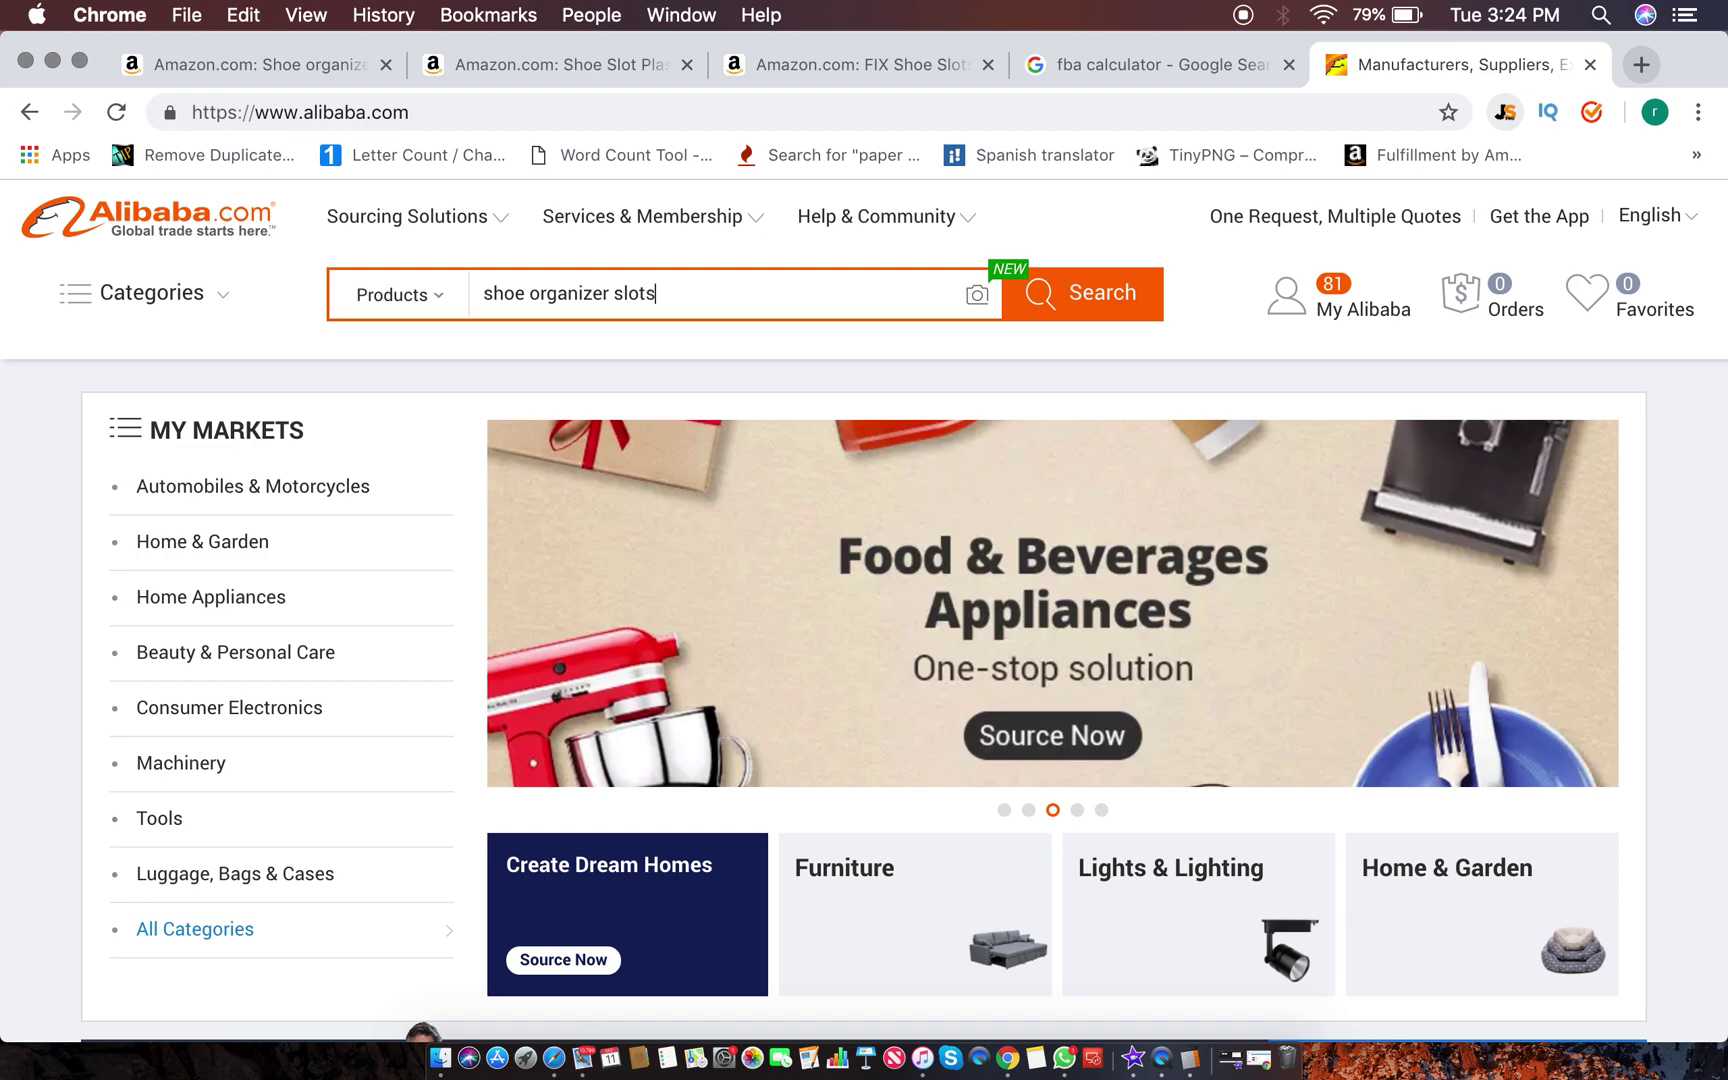
key("Return")
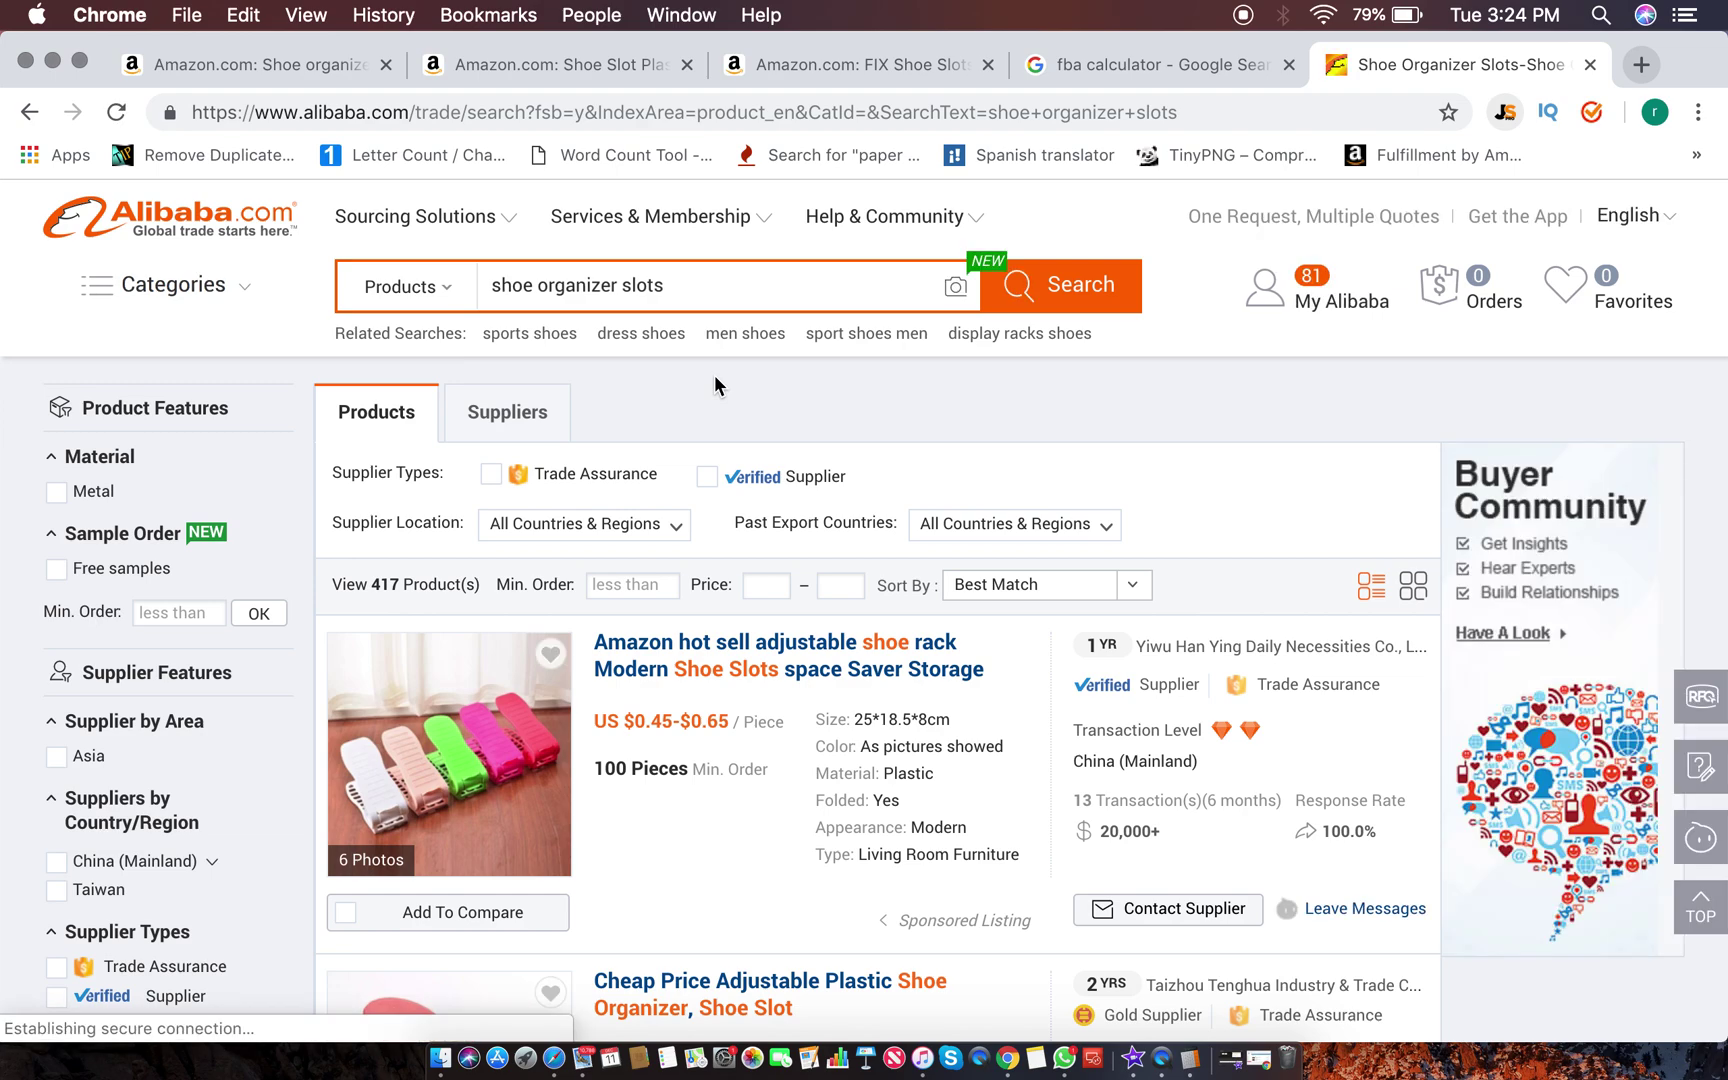
Step: Look over the prices and minimum orders of the first shoe slot suppliers in the Alibaba results
scroll(933, 425, "down", 3)
scroll(933, 425, "down", 2)
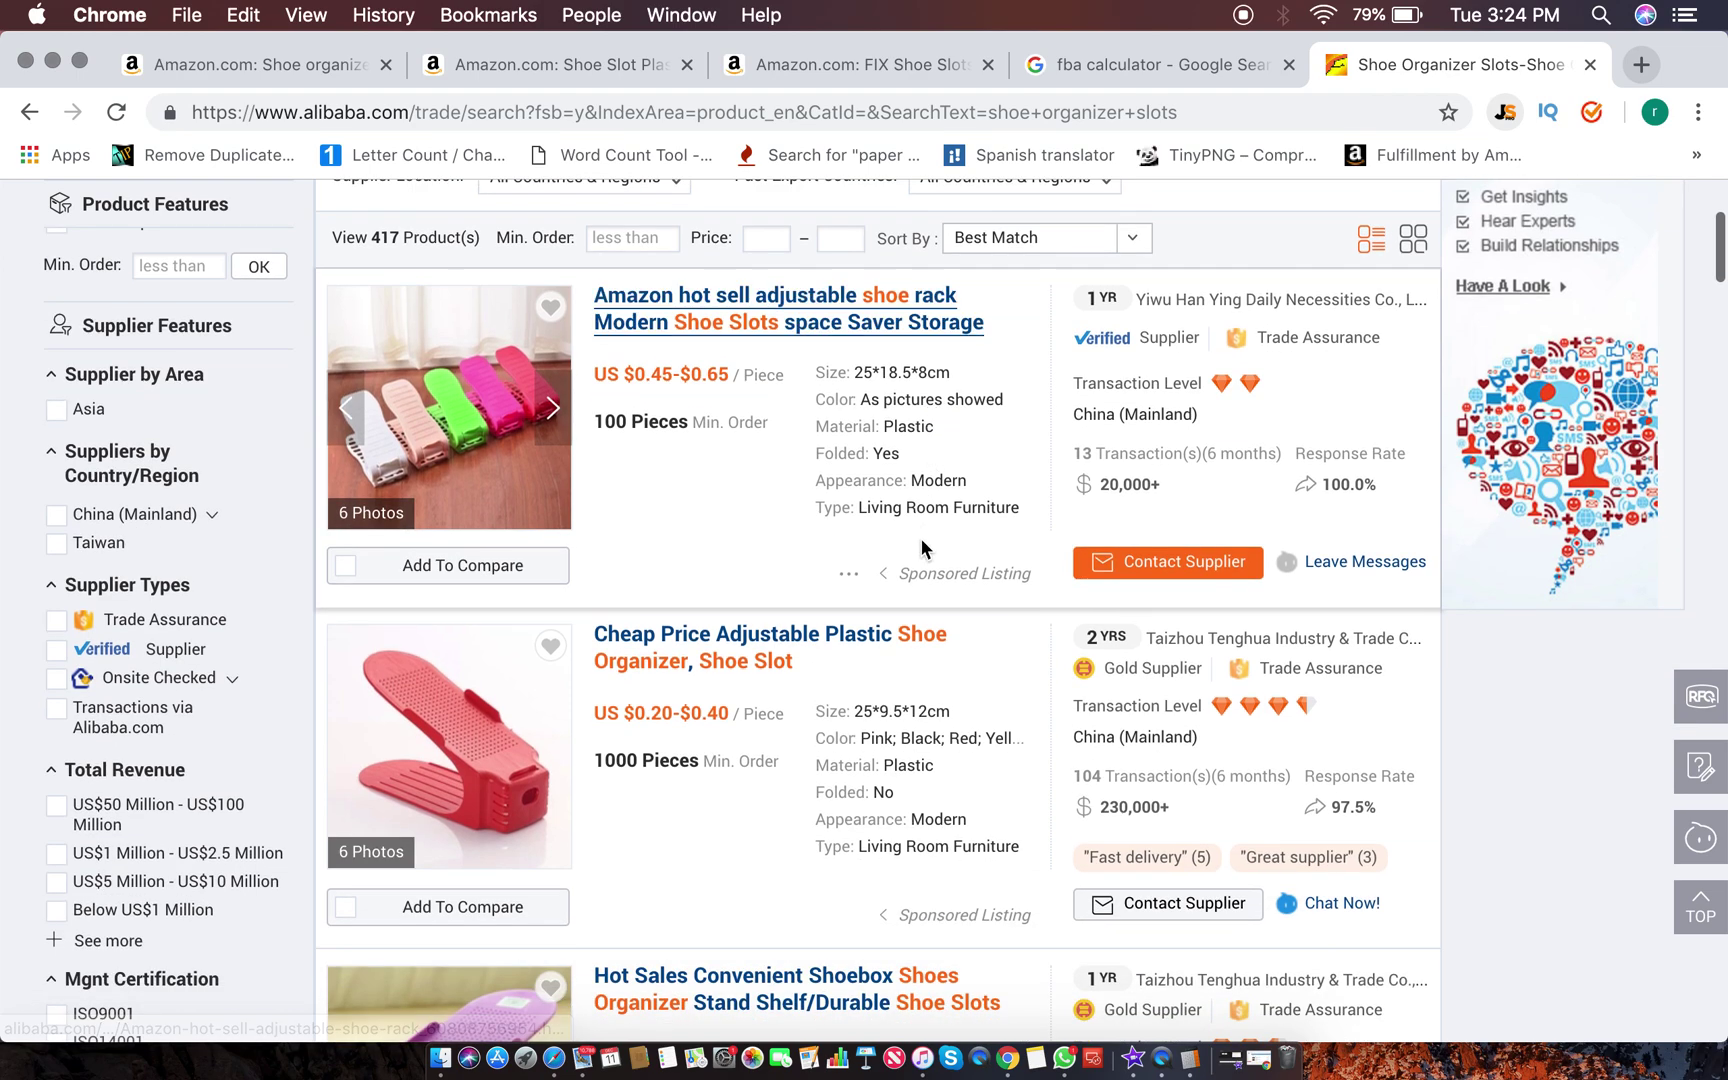
scroll(805, 675, "down", 2)
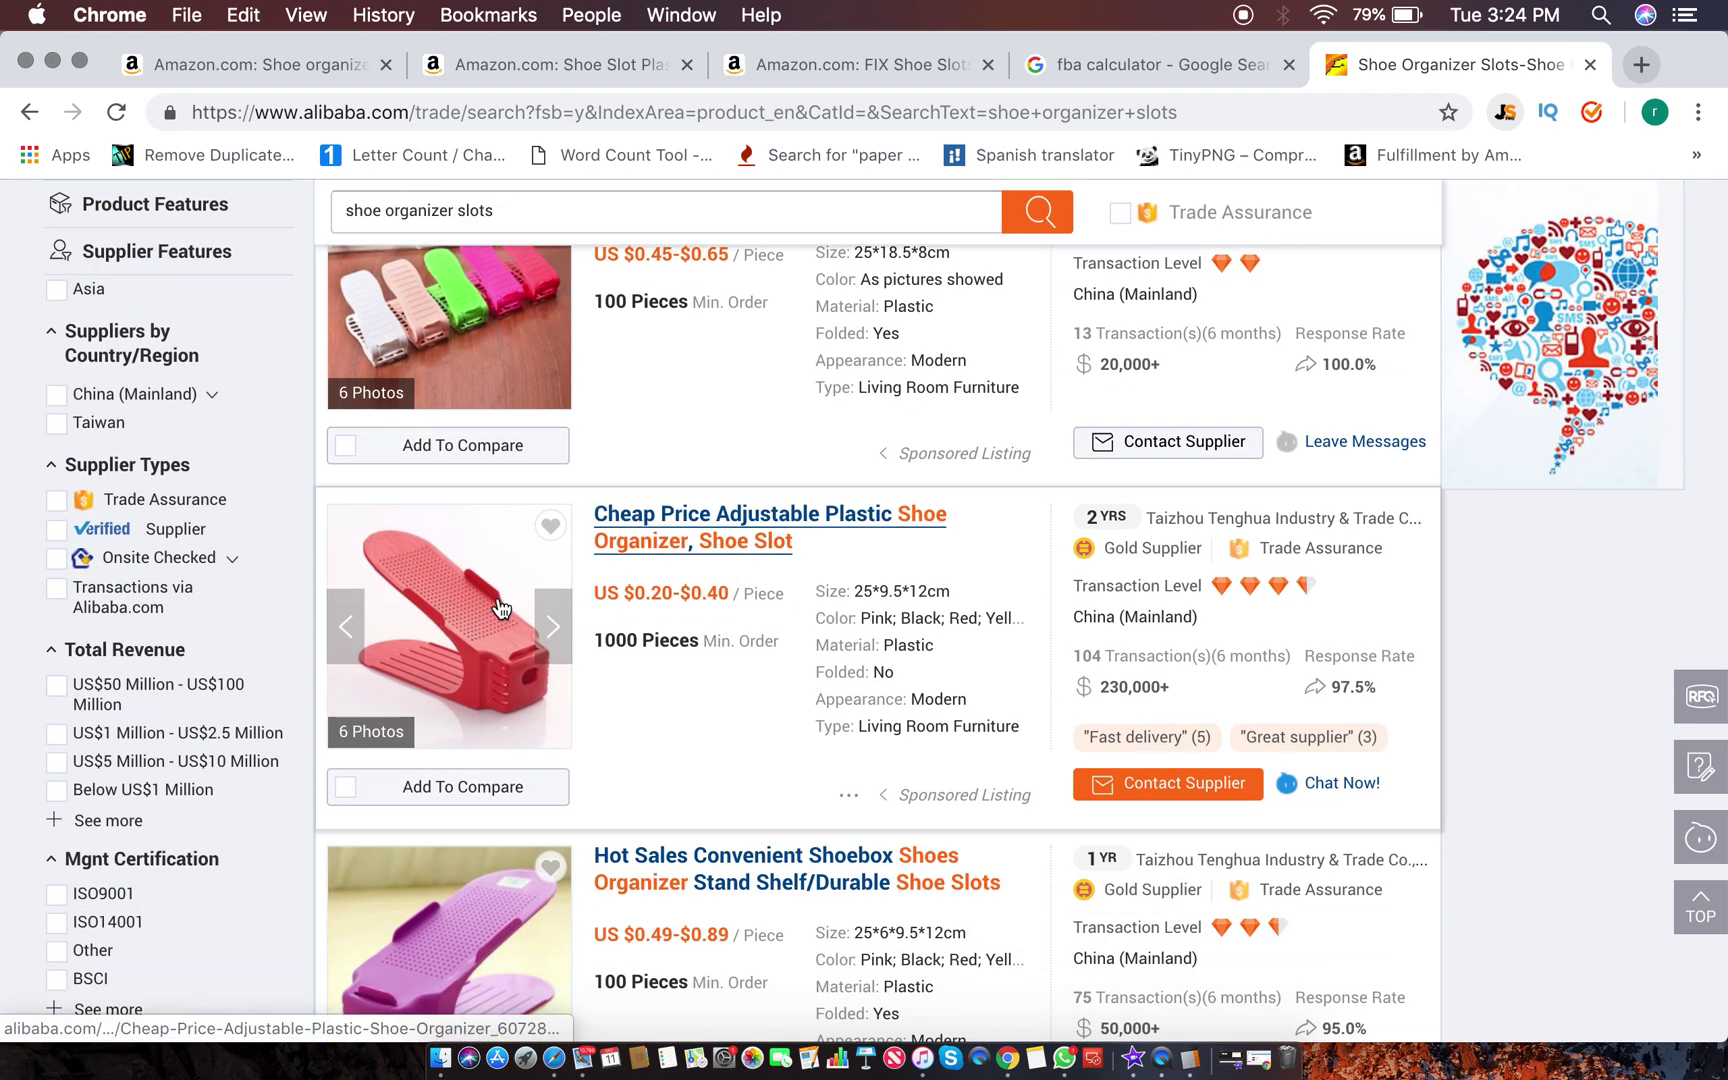
Step: Check the set-of-10 gallery image on the koobea Amazon listing and return to the Alibaba shoe organizer results
left_click(554, 75)
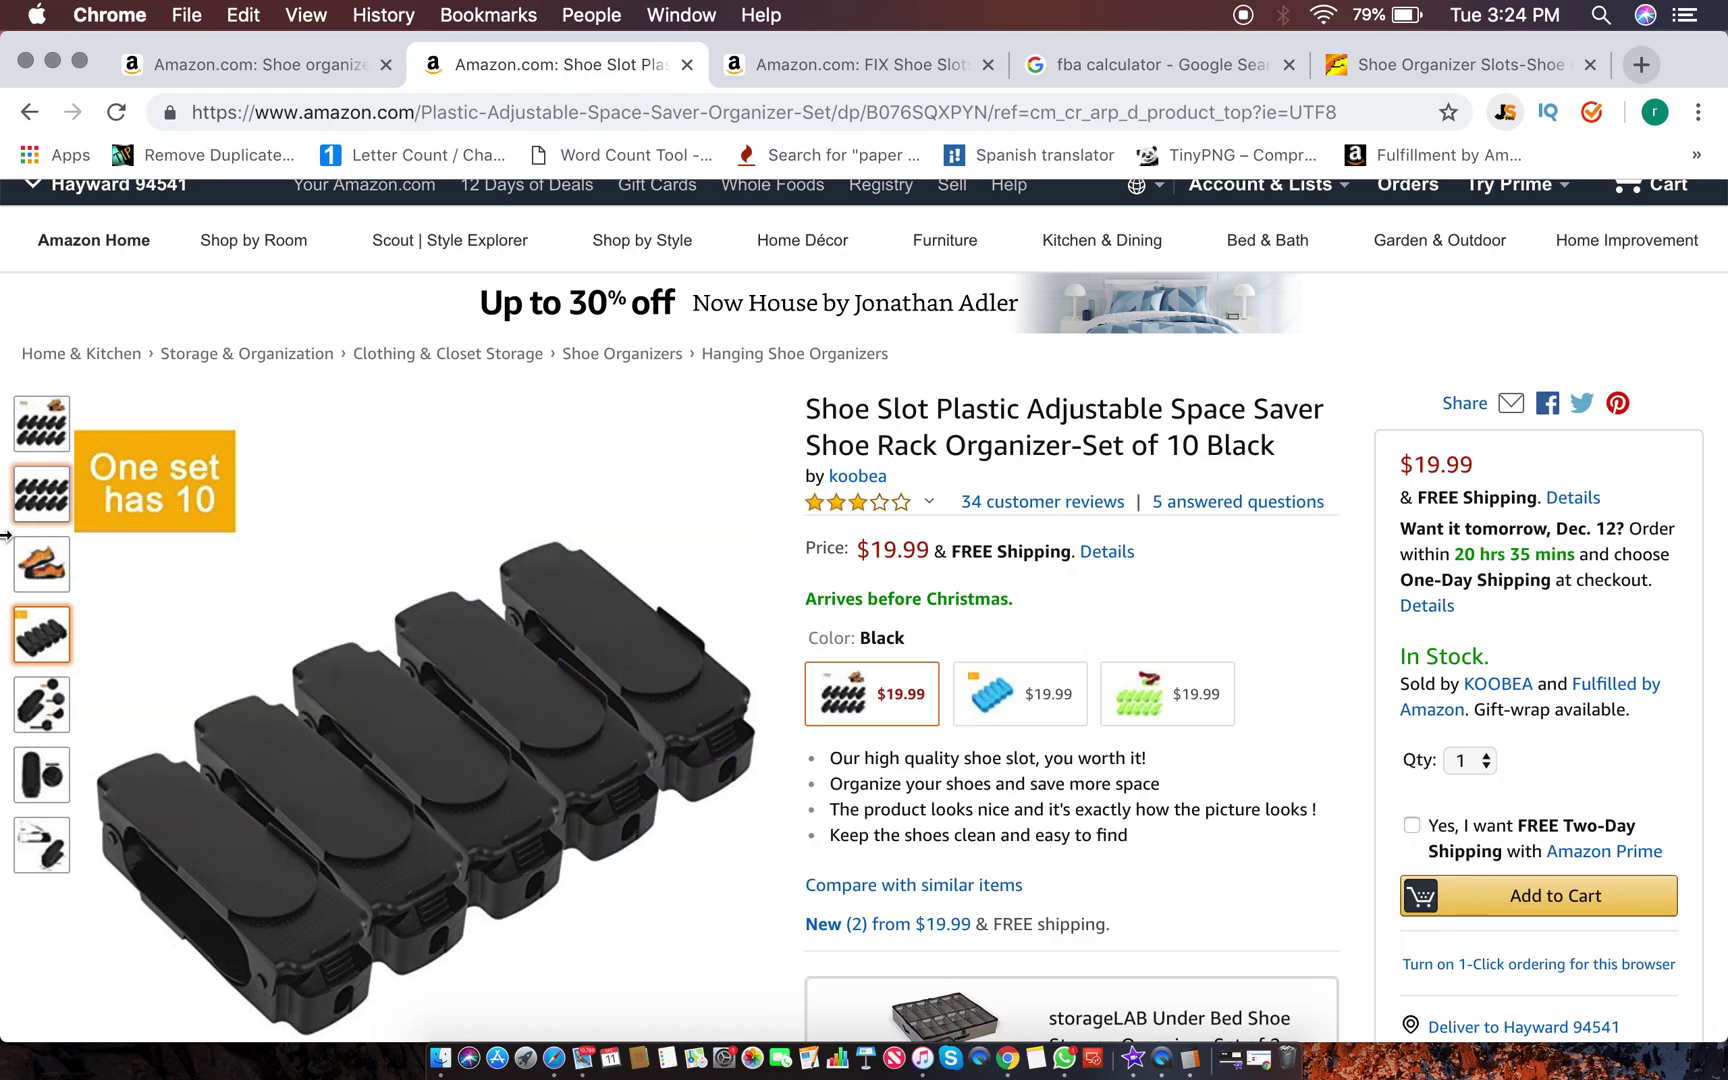
mouse_move(41, 495)
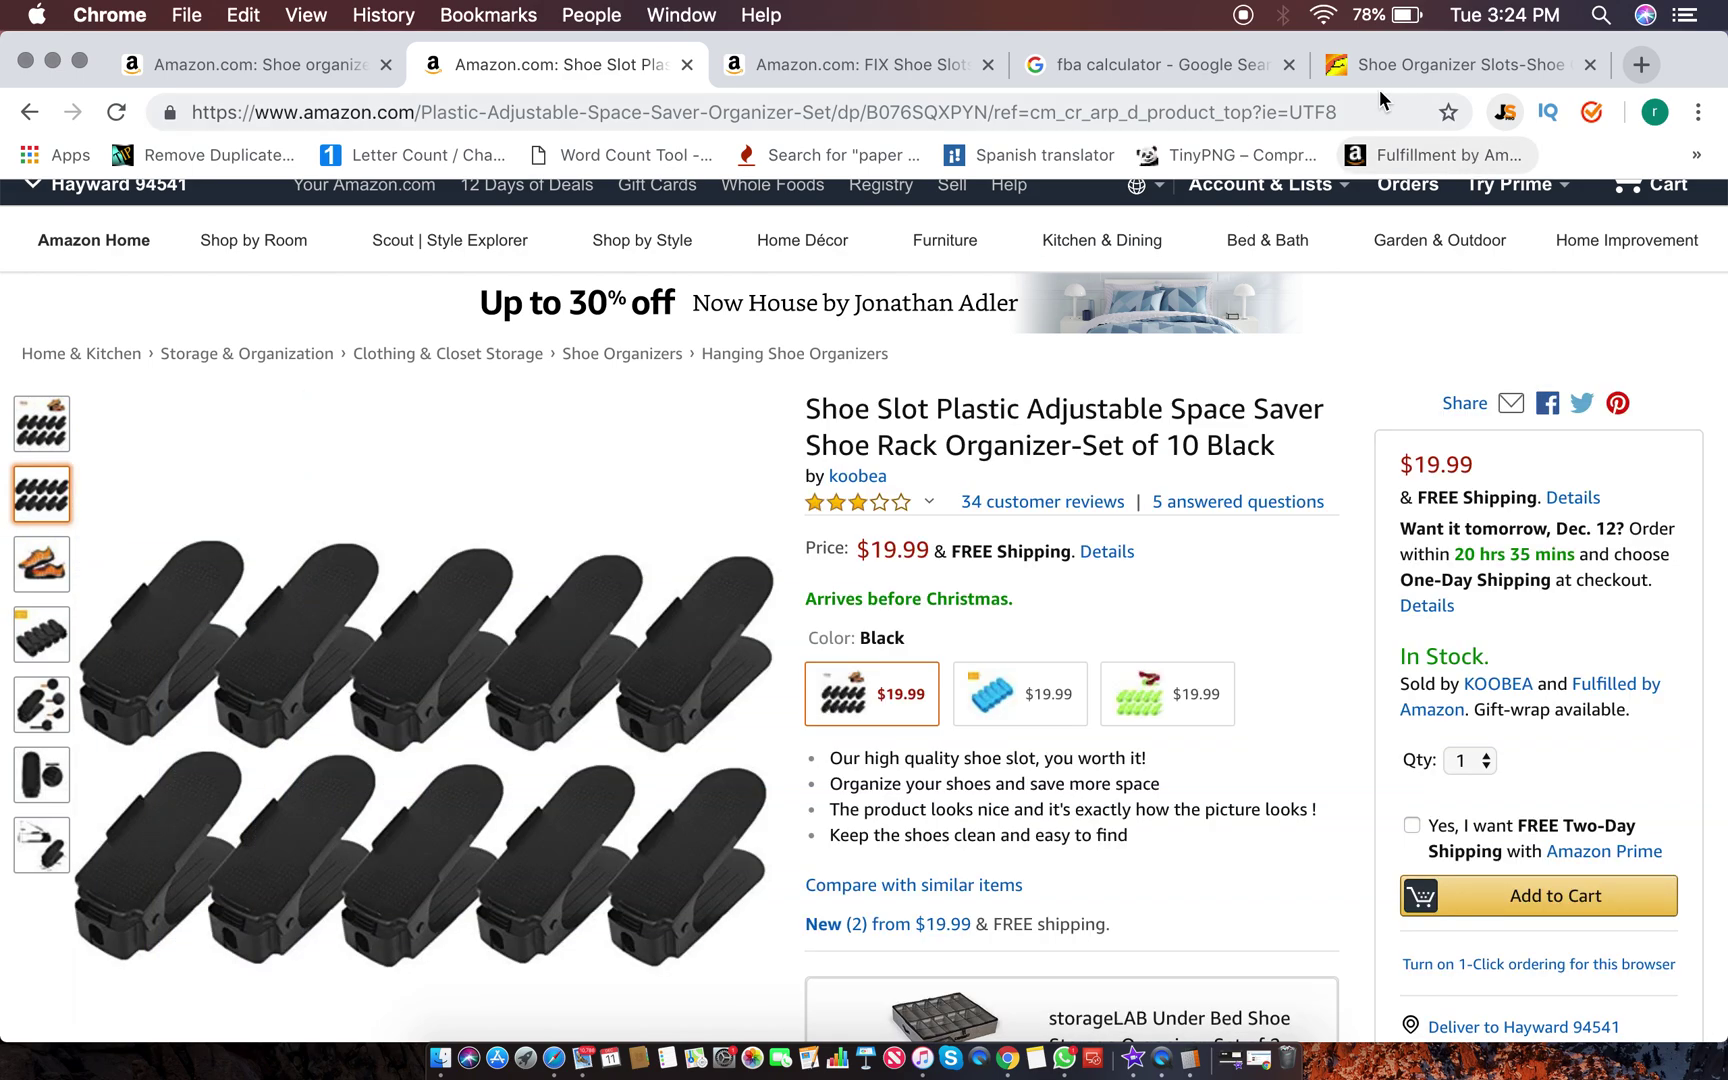
left_click(1376, 78)
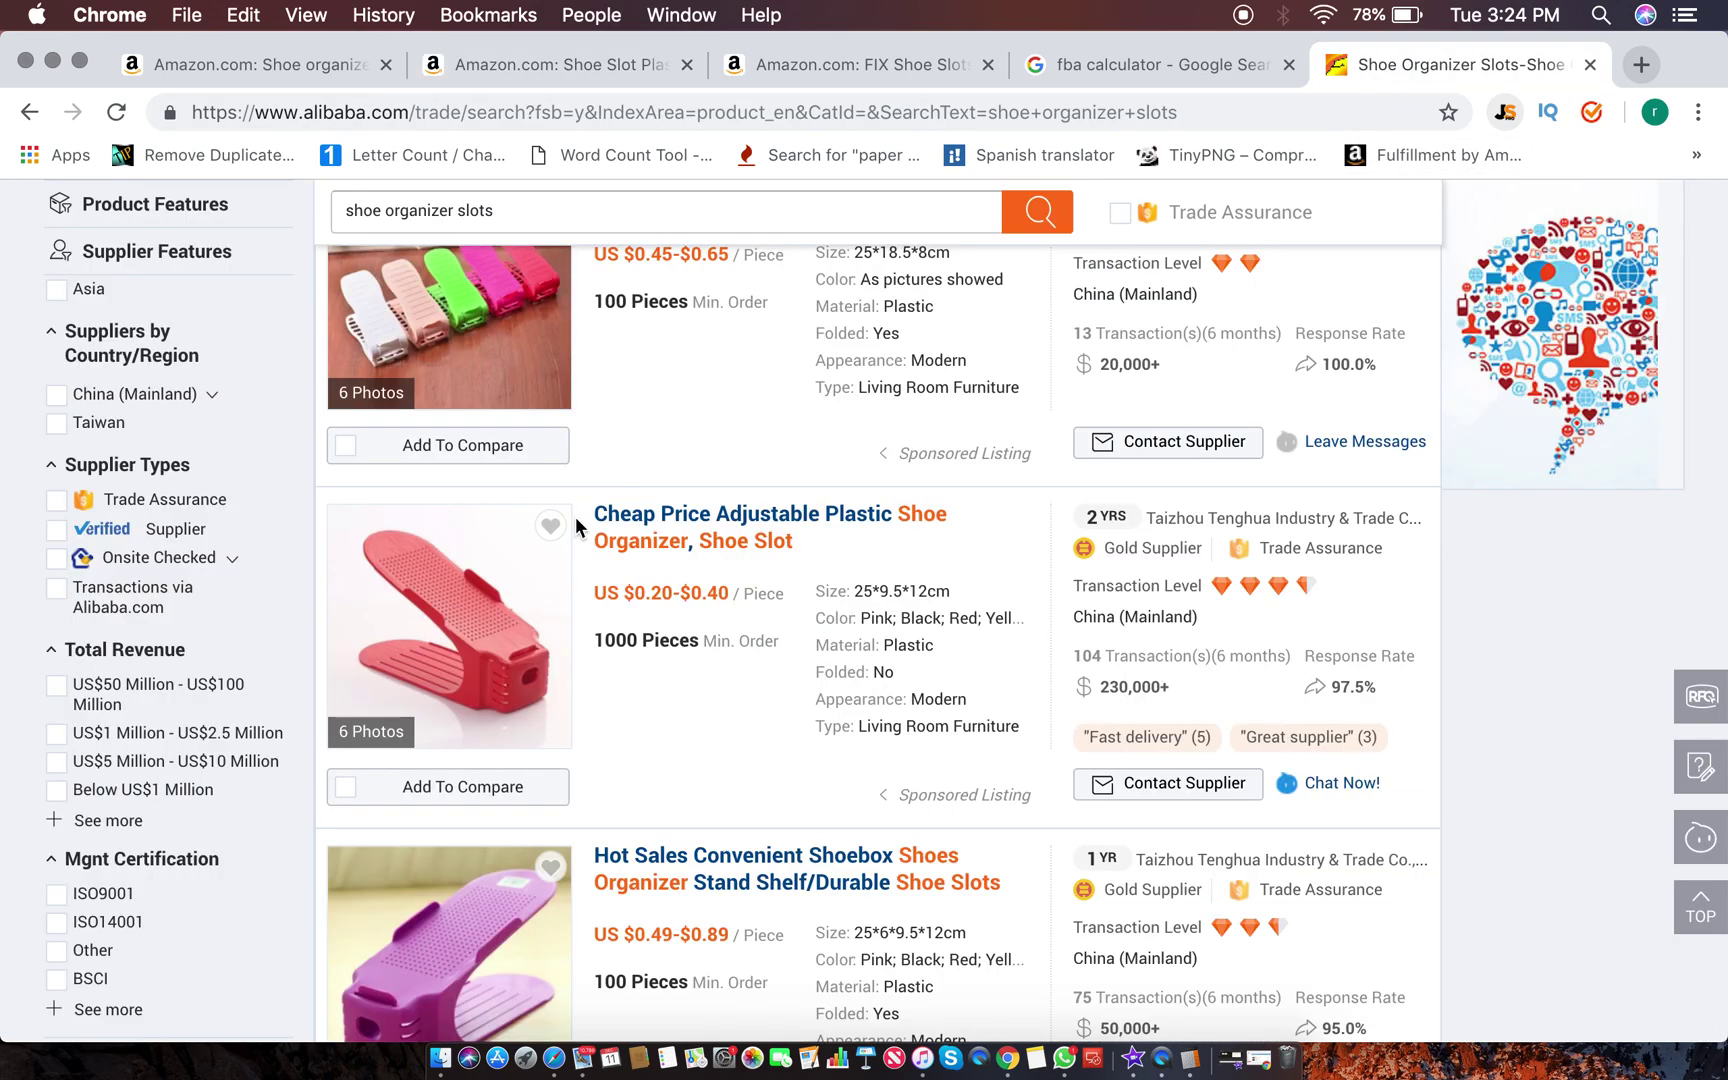
Step: Examine the designs and prices of further Alibaba shoe slot listings, including the VOZVO holder, and return to the first result
scroll(505, 655, "down", 3)
scroll(505, 655, "down", 3)
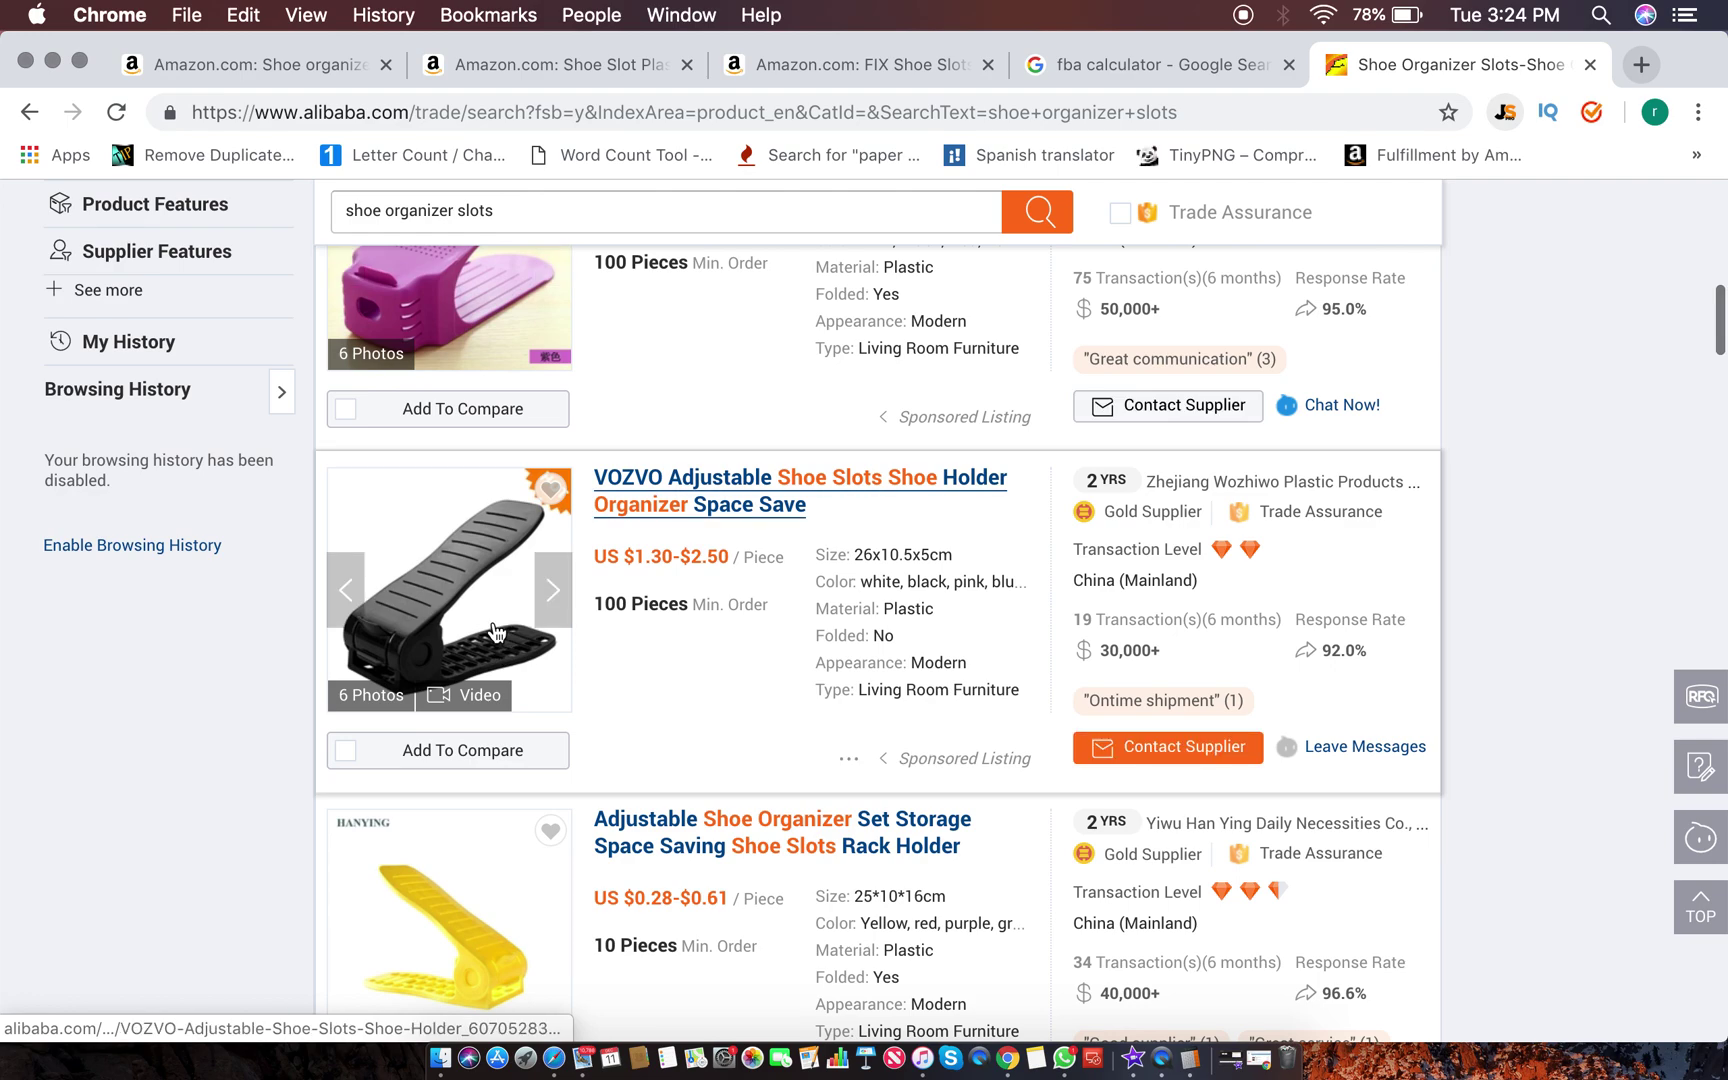
scroll(493, 613, "down", 3)
scroll(716, 588, "up", 3)
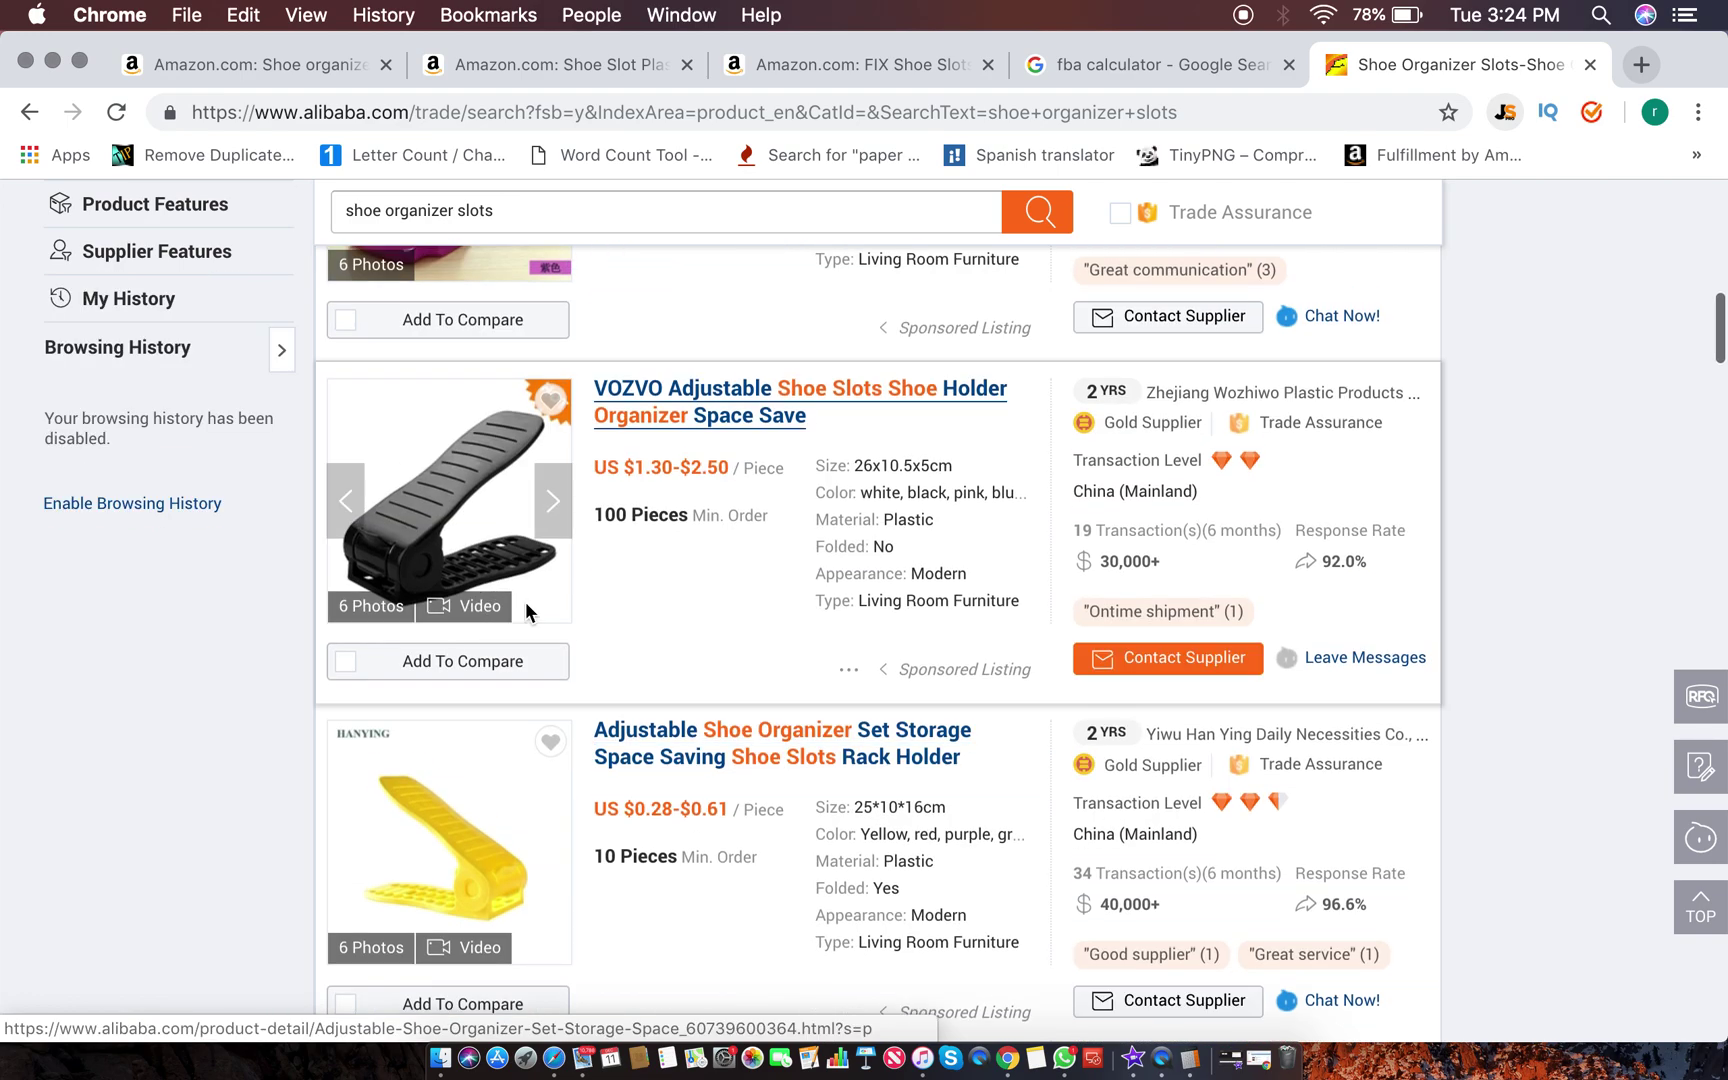
scroll(716, 588, "up", 3)
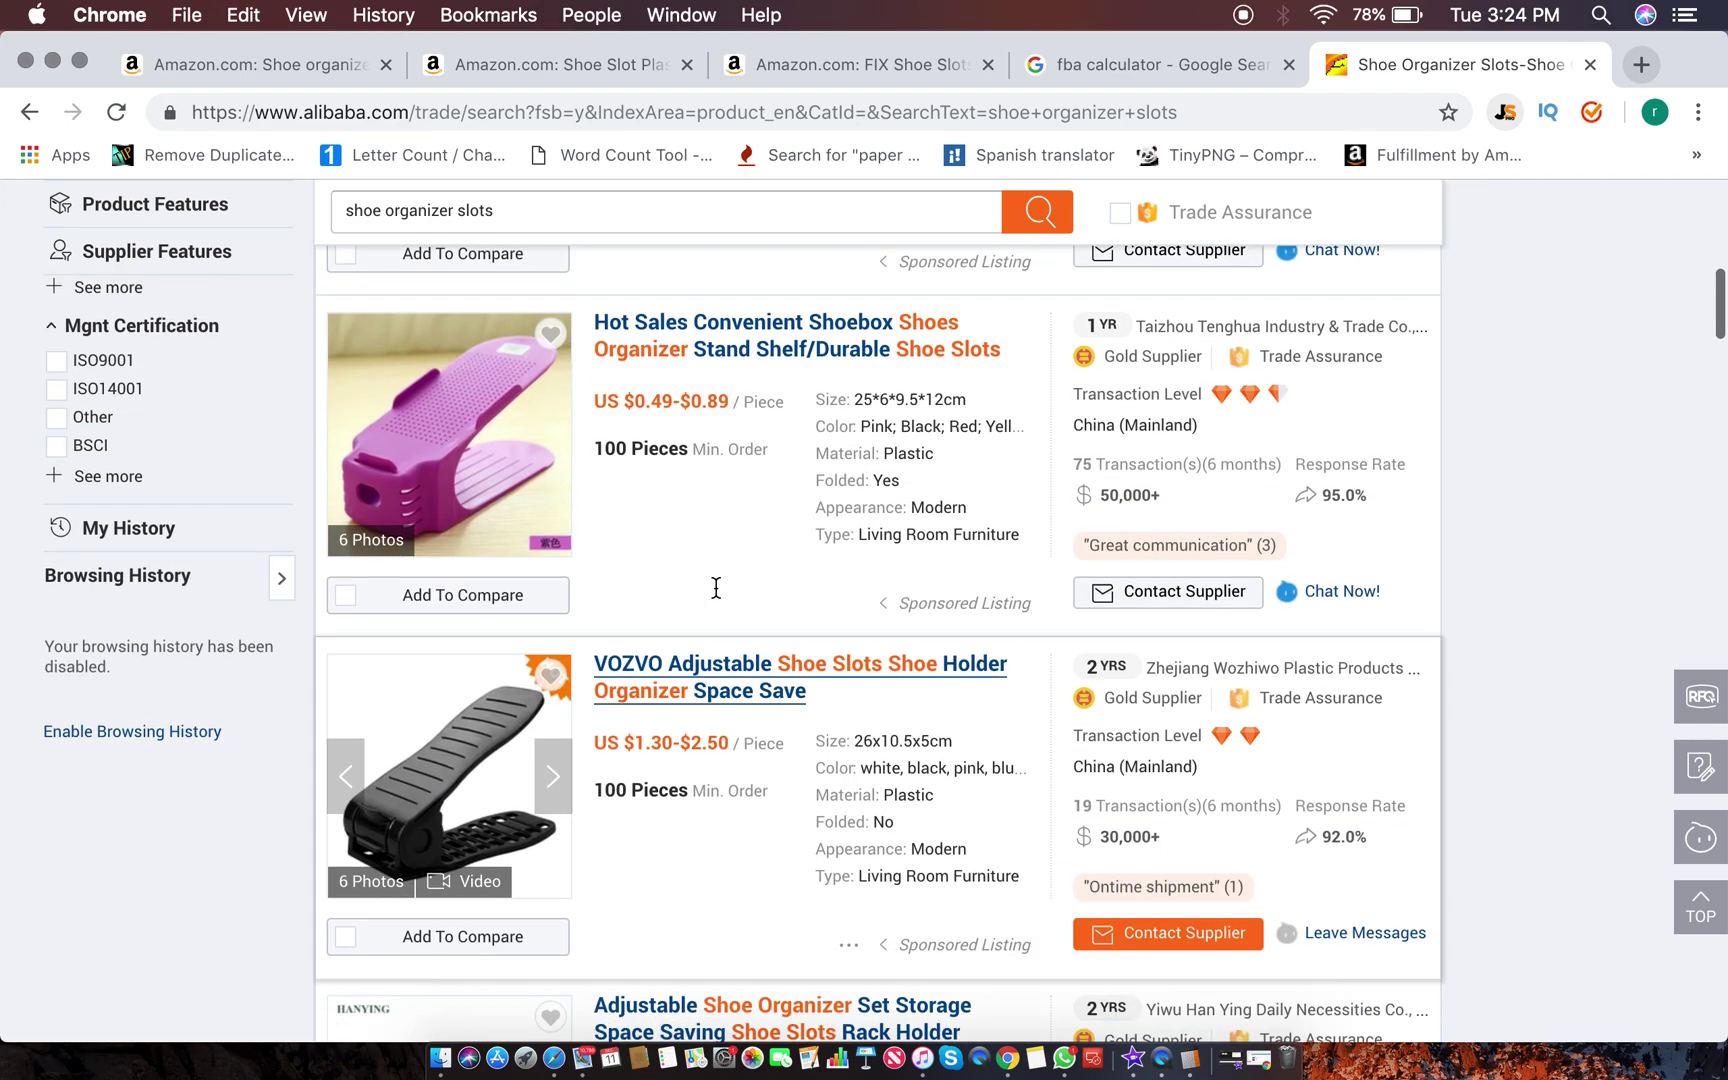
scroll(716, 590, "up", 10)
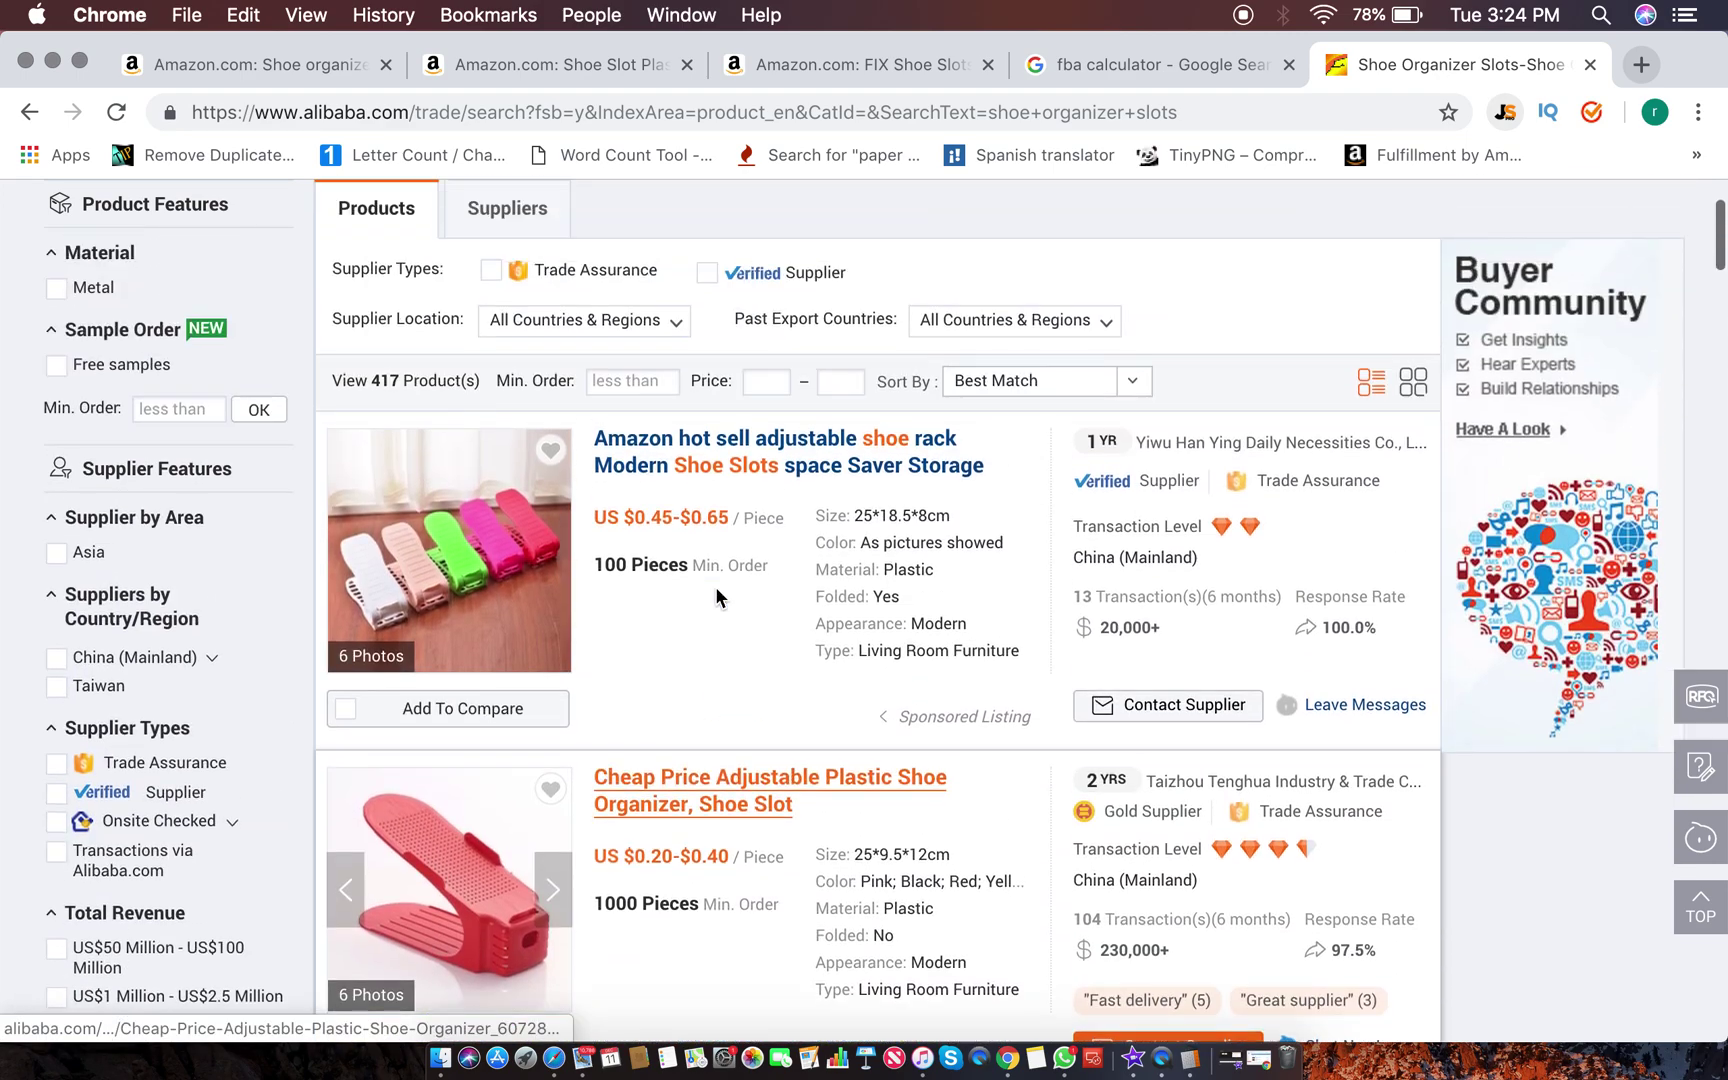
scroll(733, 470, "down", 1)
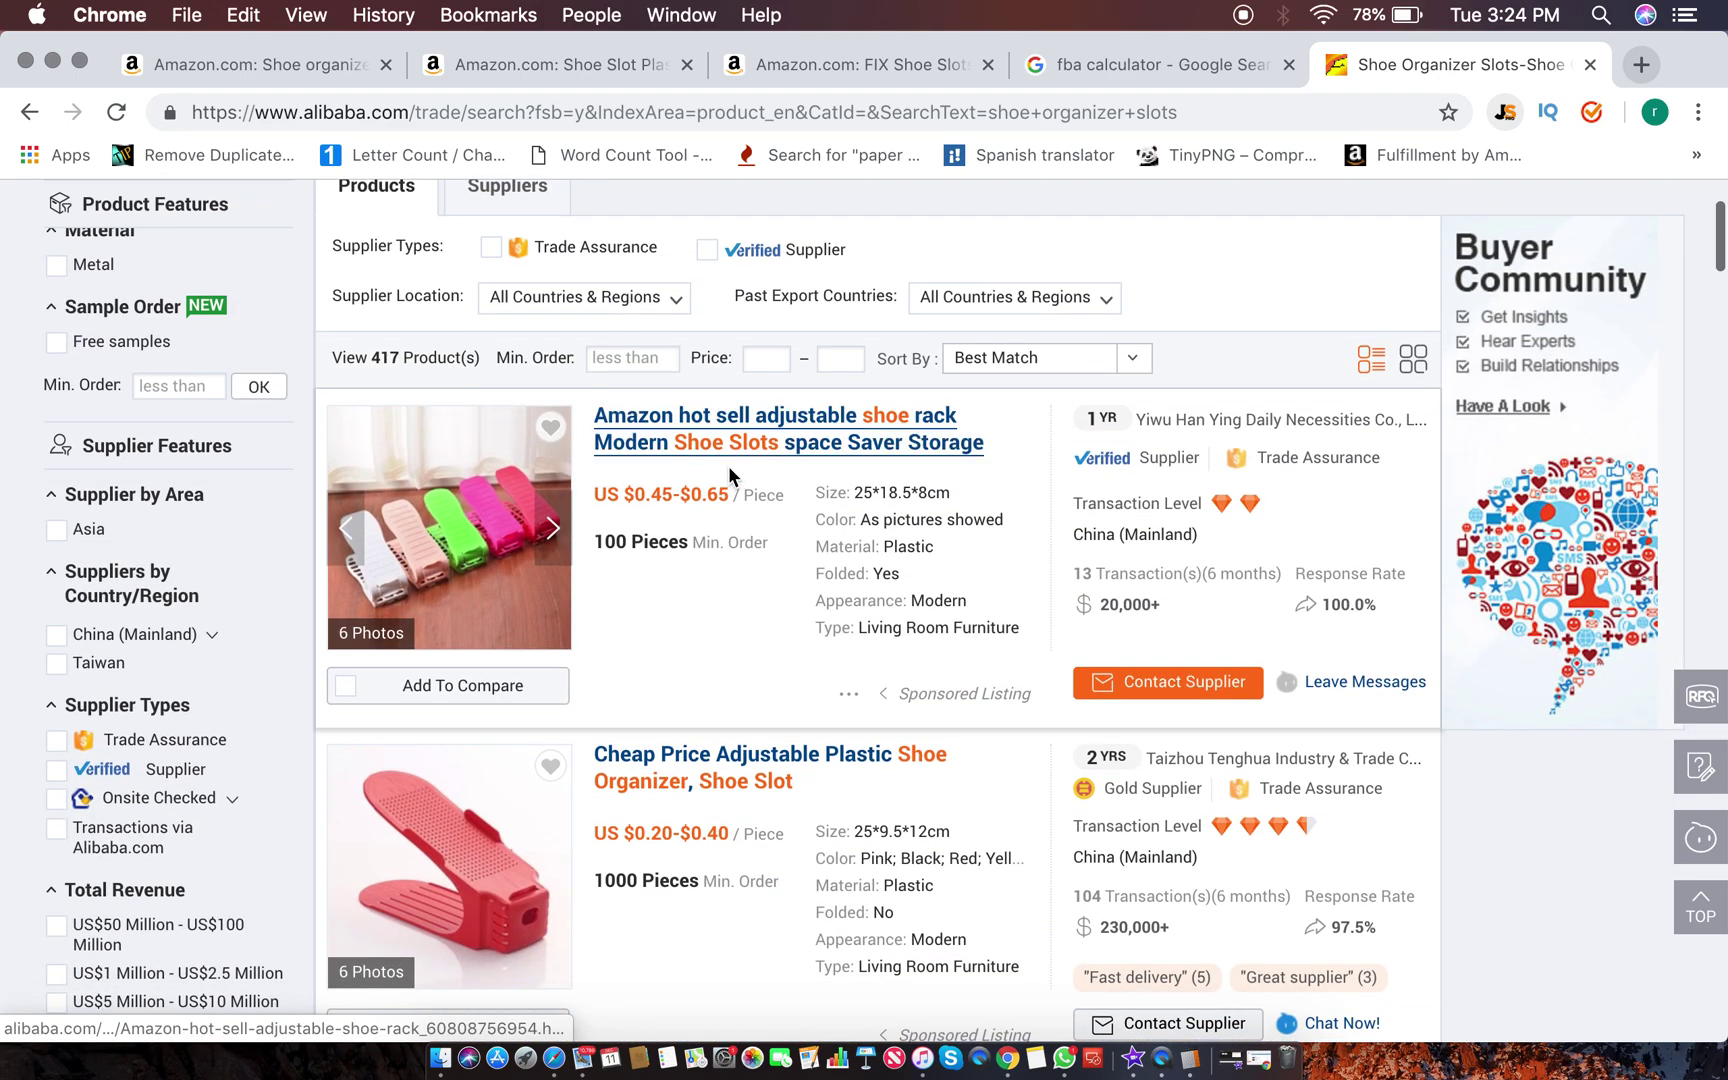
Step: Browse the product photos of the "Amazon hot sell adjustable shoe rack" listing
left_click(556, 516)
left_click(556, 518)
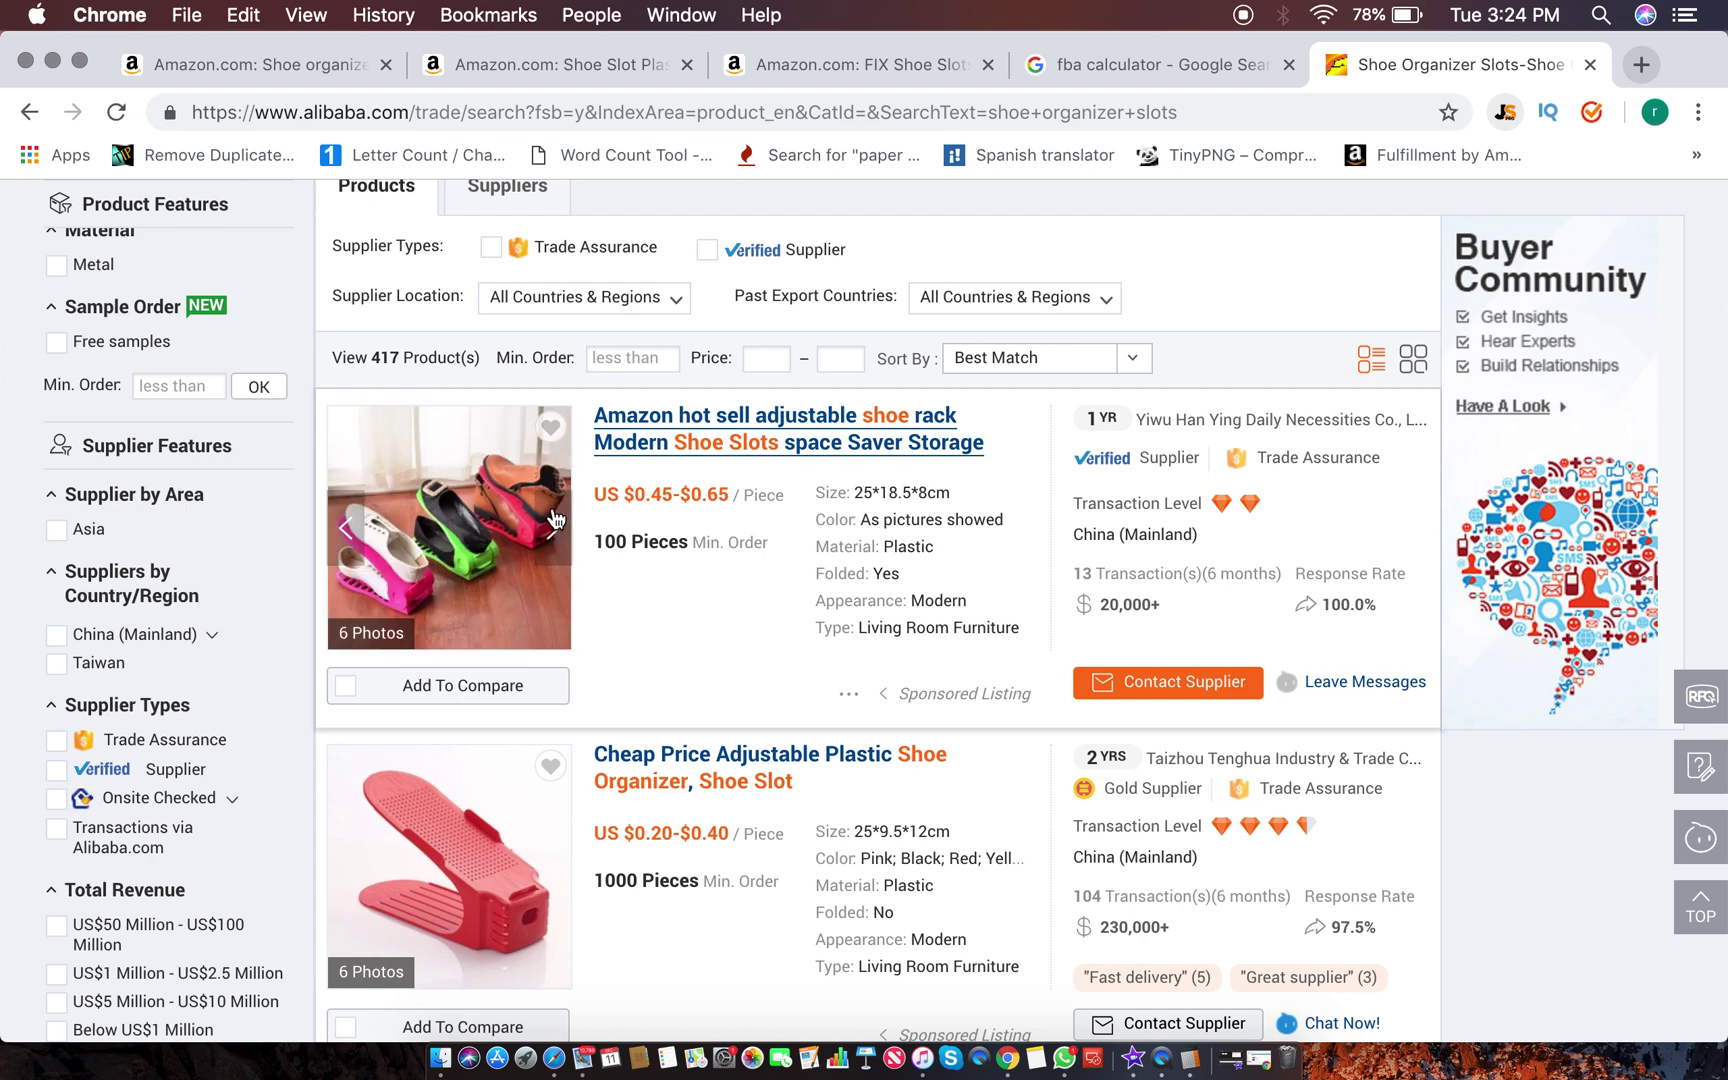
left_click(556, 518)
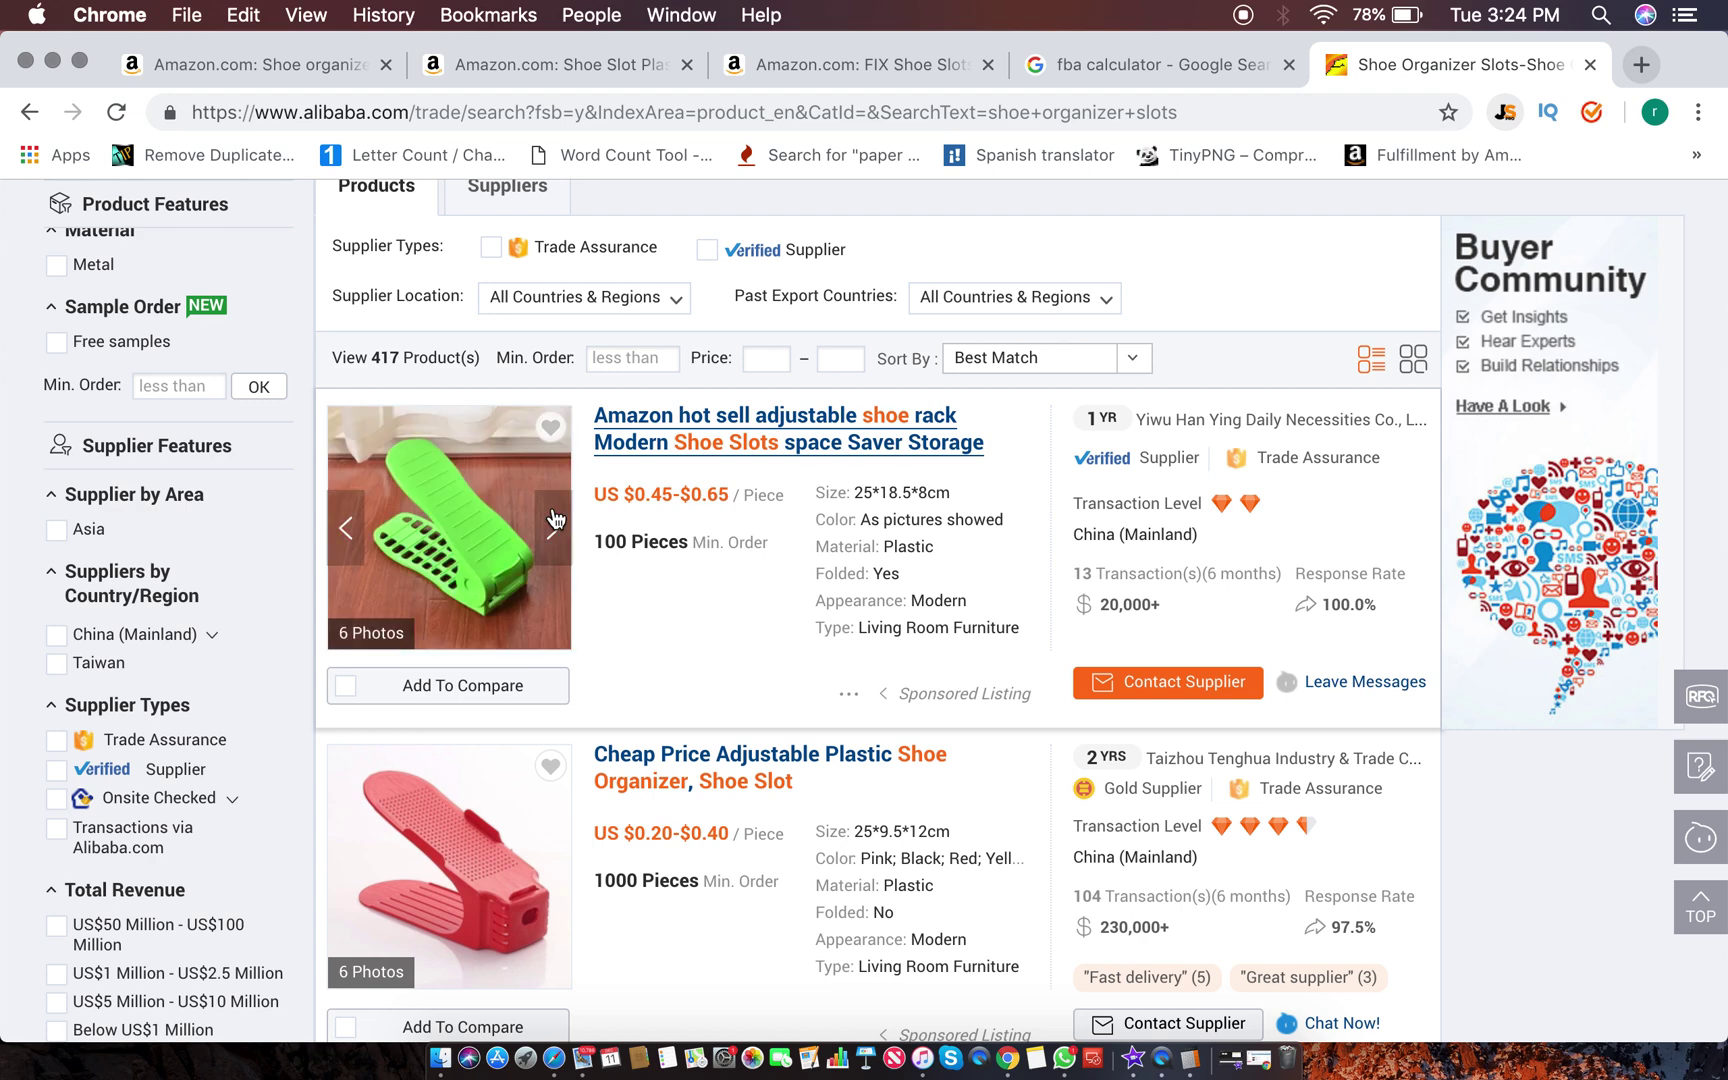
left_click(556, 518)
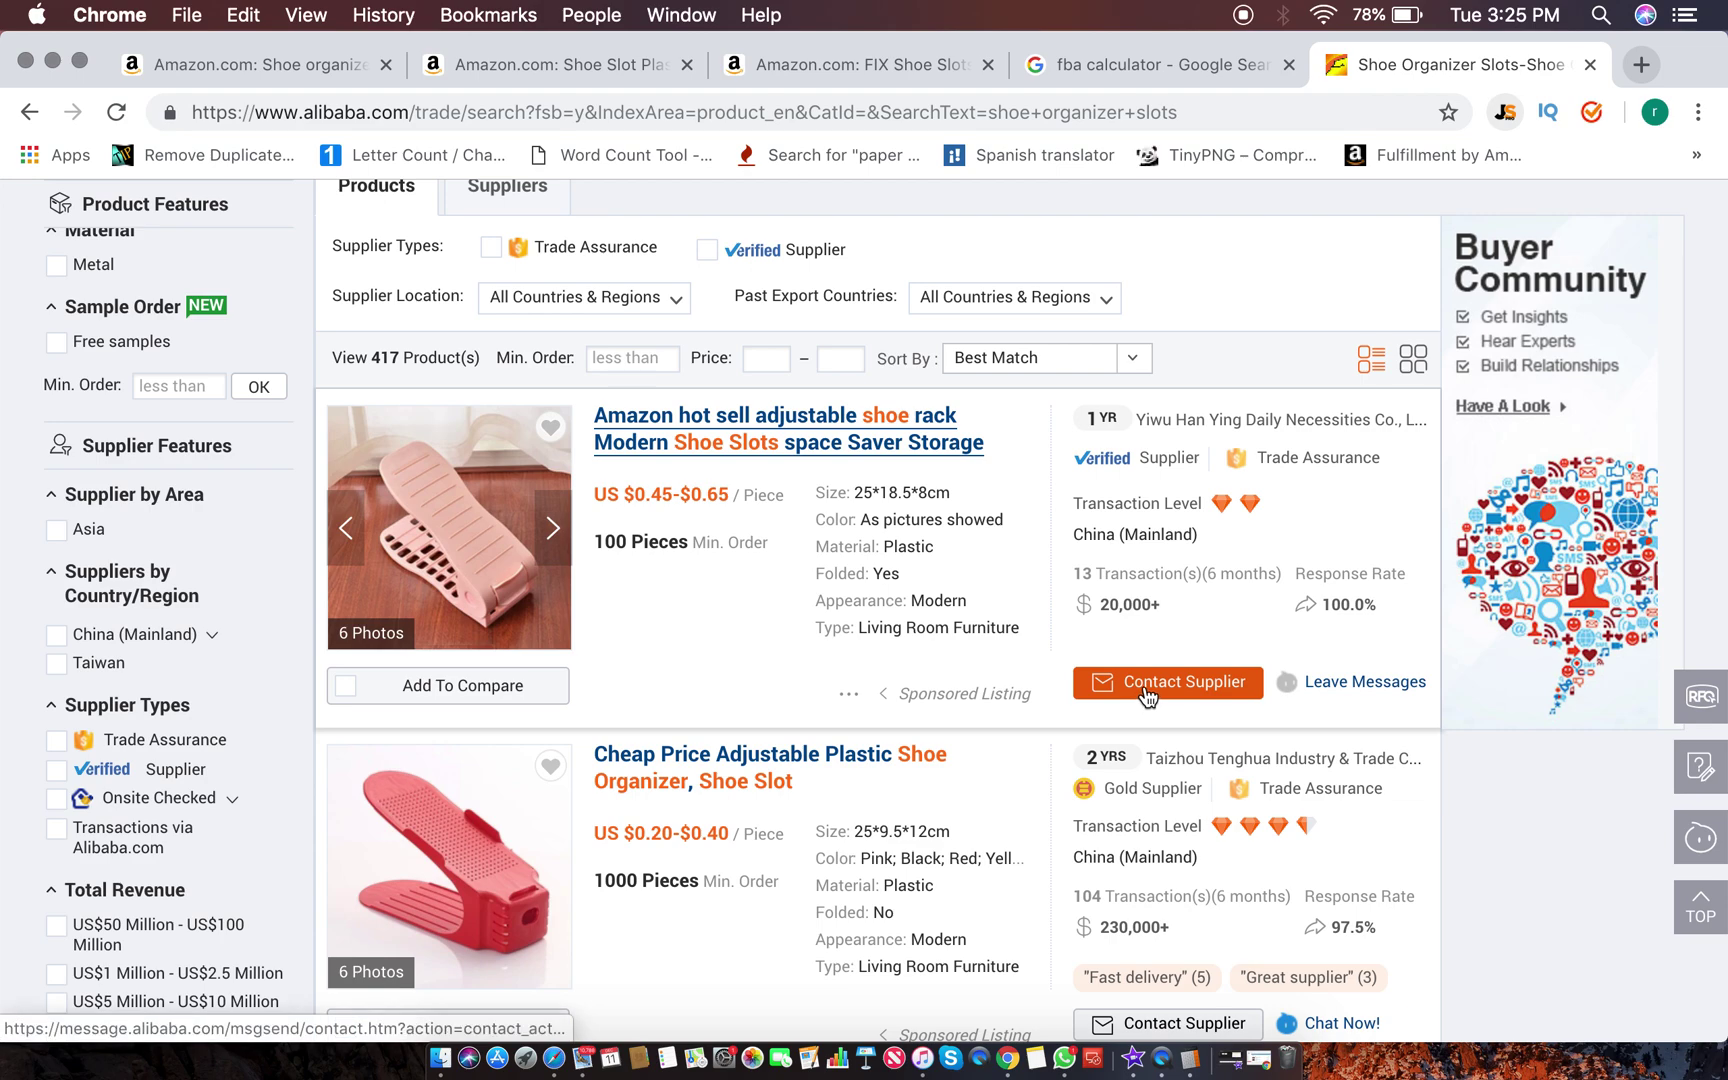
Step: Examine the price, minimum order and supplier details of the first two Alibaba shoe slot listings
scroll(1148, 427, "up", 3)
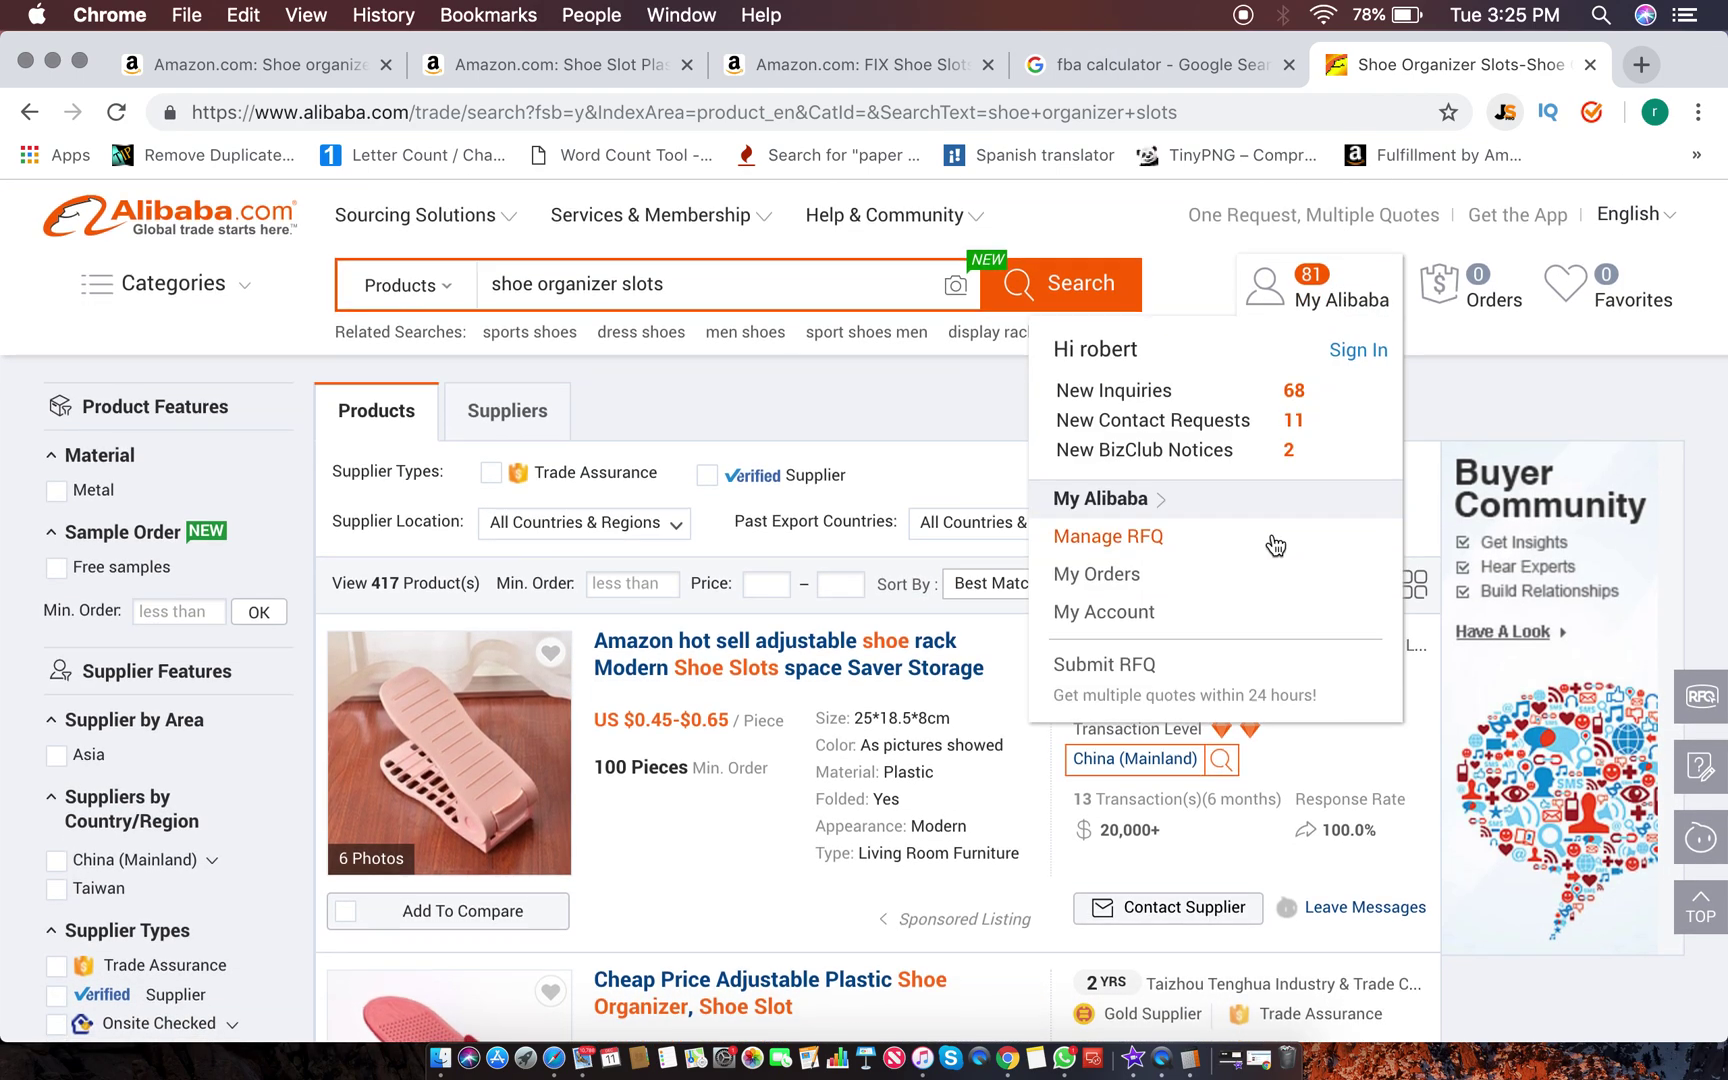
scroll(1273, 540, "down", 10)
scroll(1250, 380, "up", 4)
scroll(1257, 341, "down", 2)
scroll(1203, 598, "up", 5)
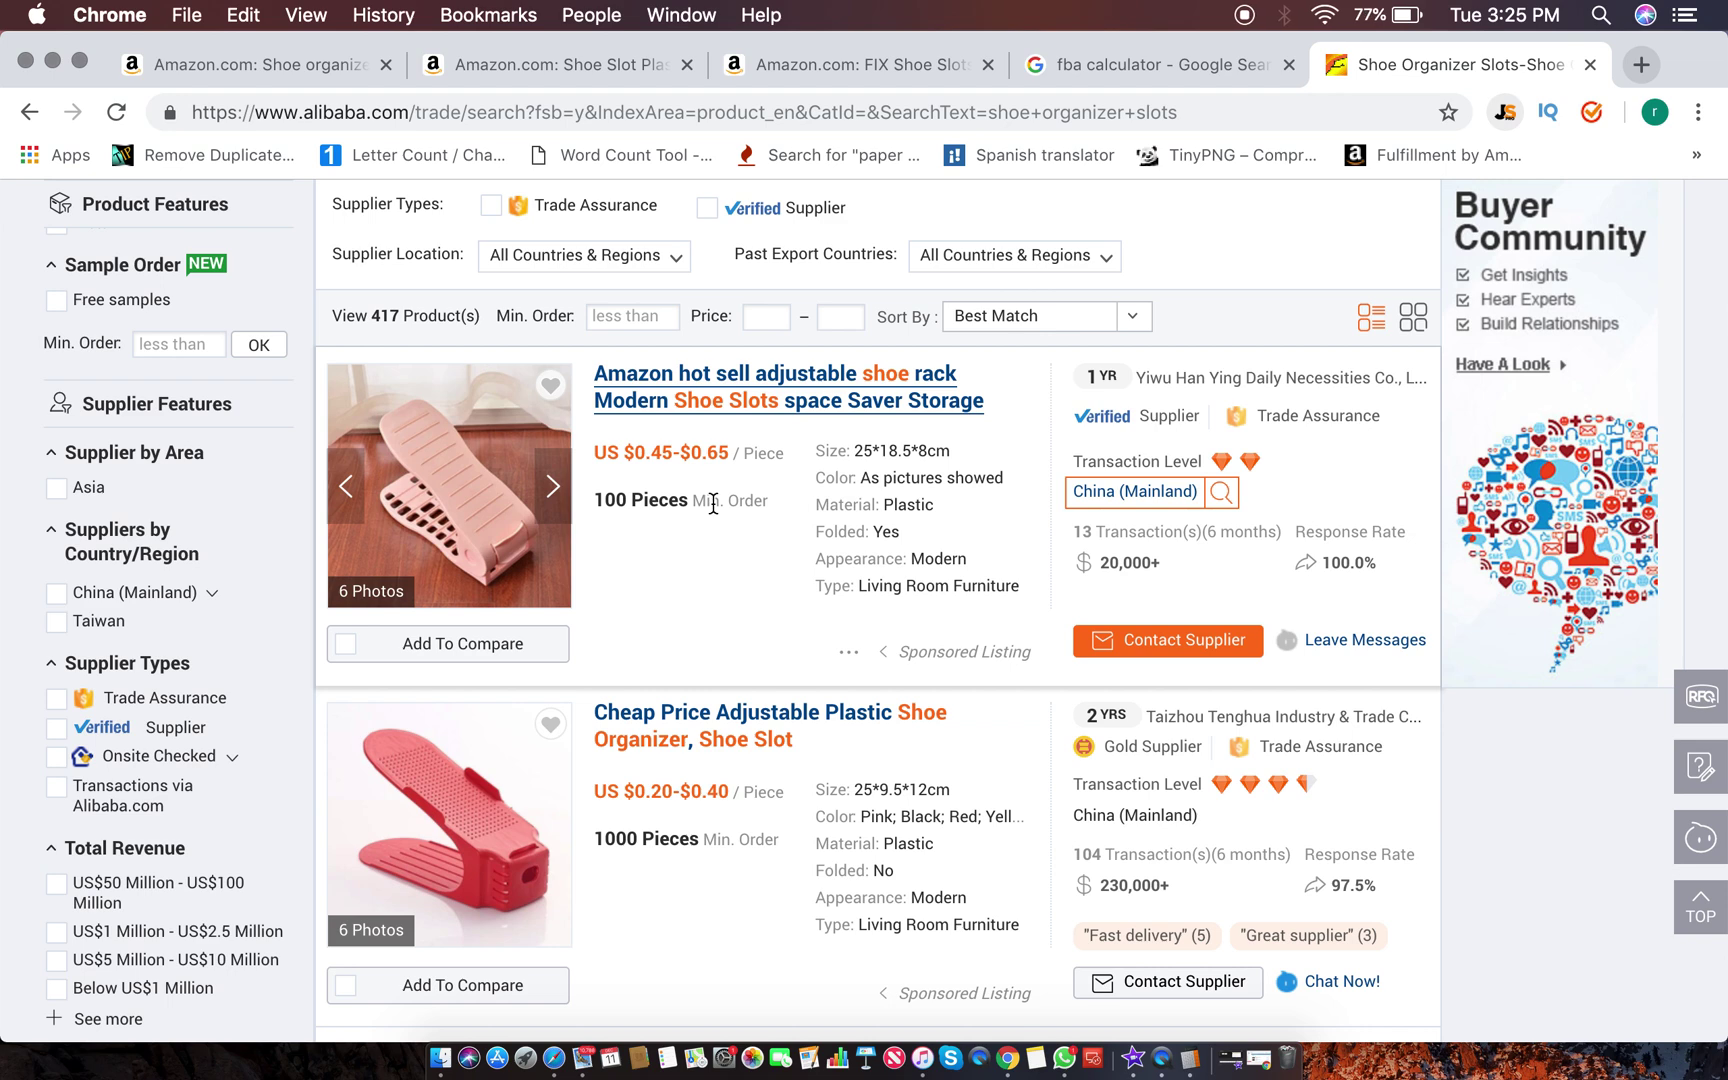
scroll(730, 542, "up", 1)
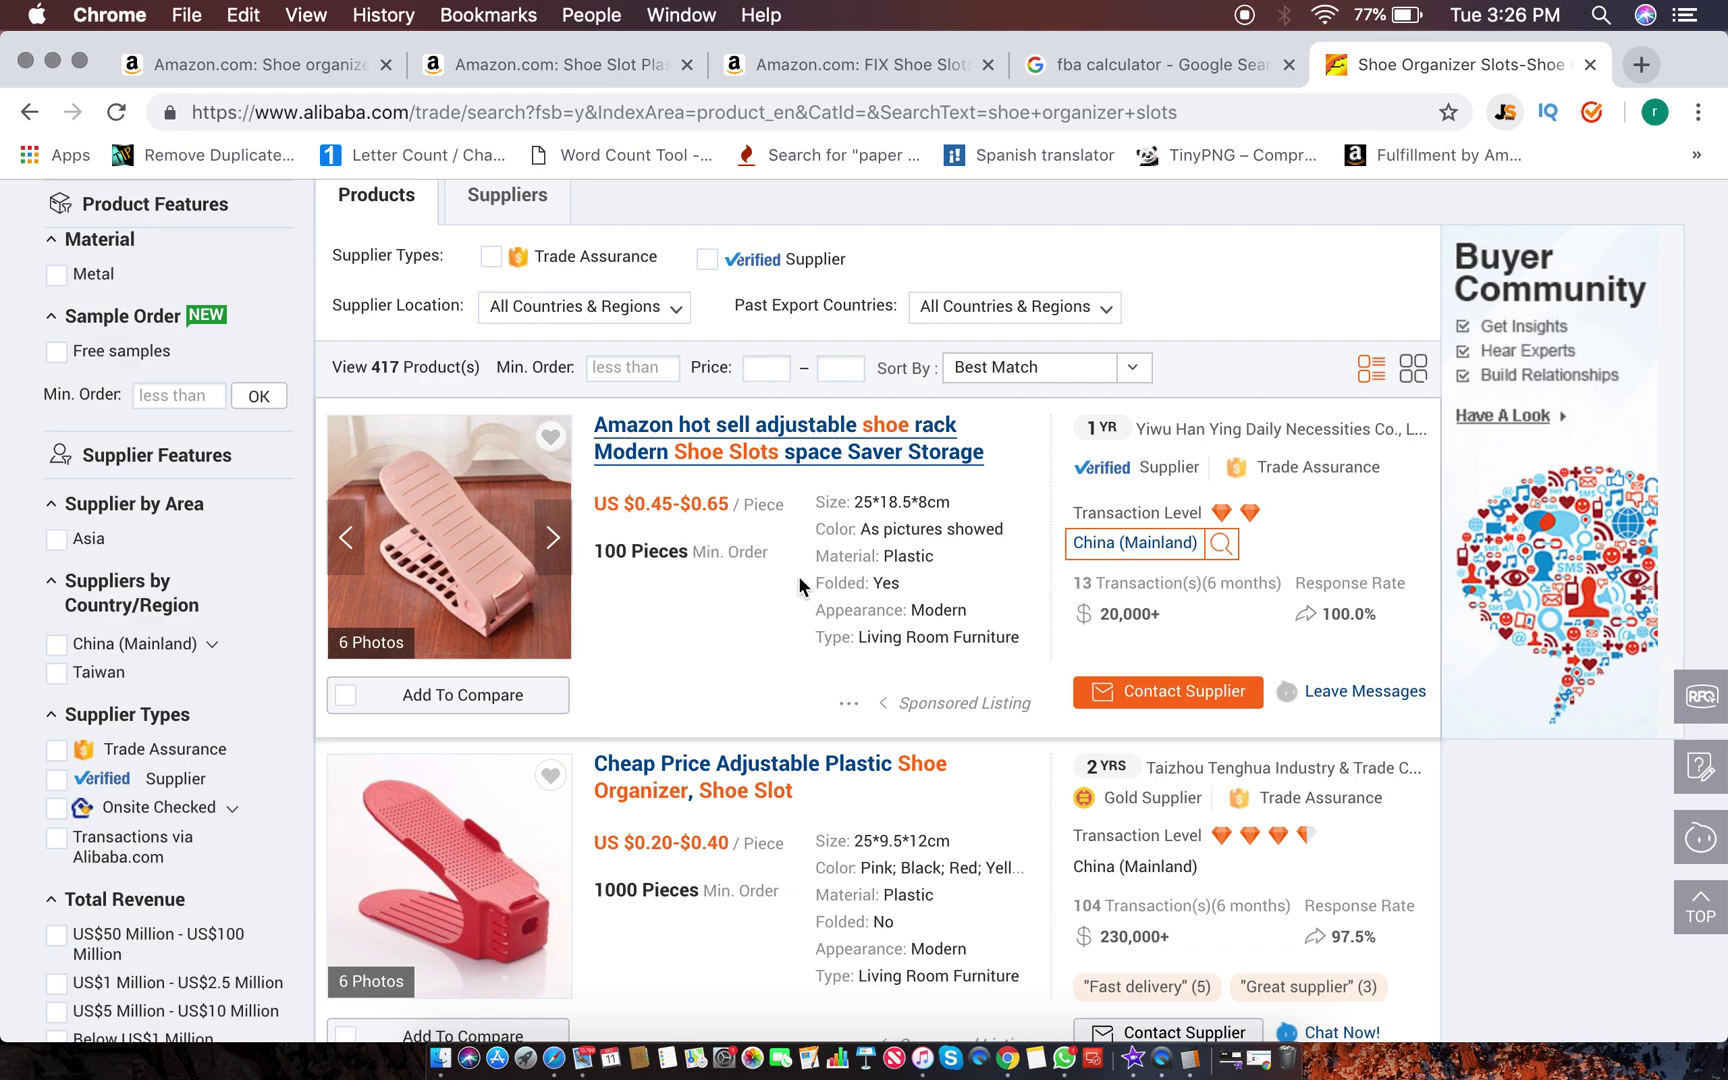
Step: Compare the koobea and FIX Shoe Slots listings on Amazon, and return to the Alibaba results
left_click(554, 63)
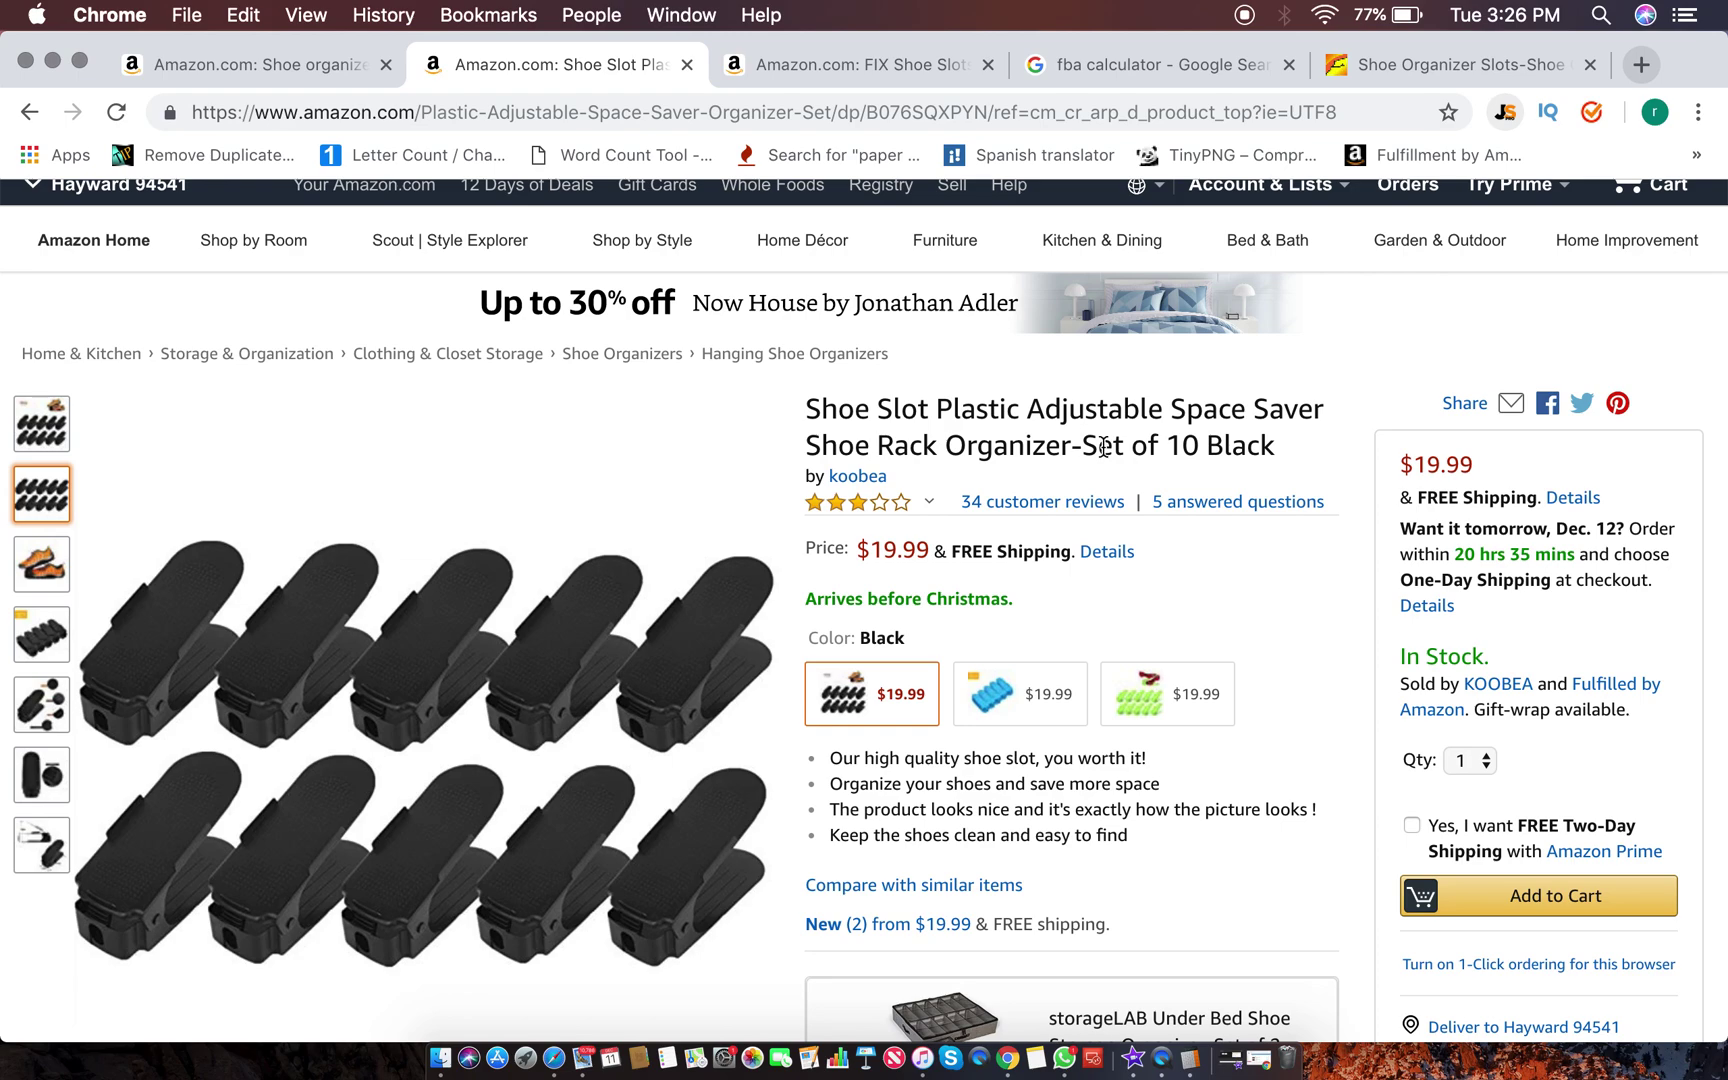
left_click(923, 55)
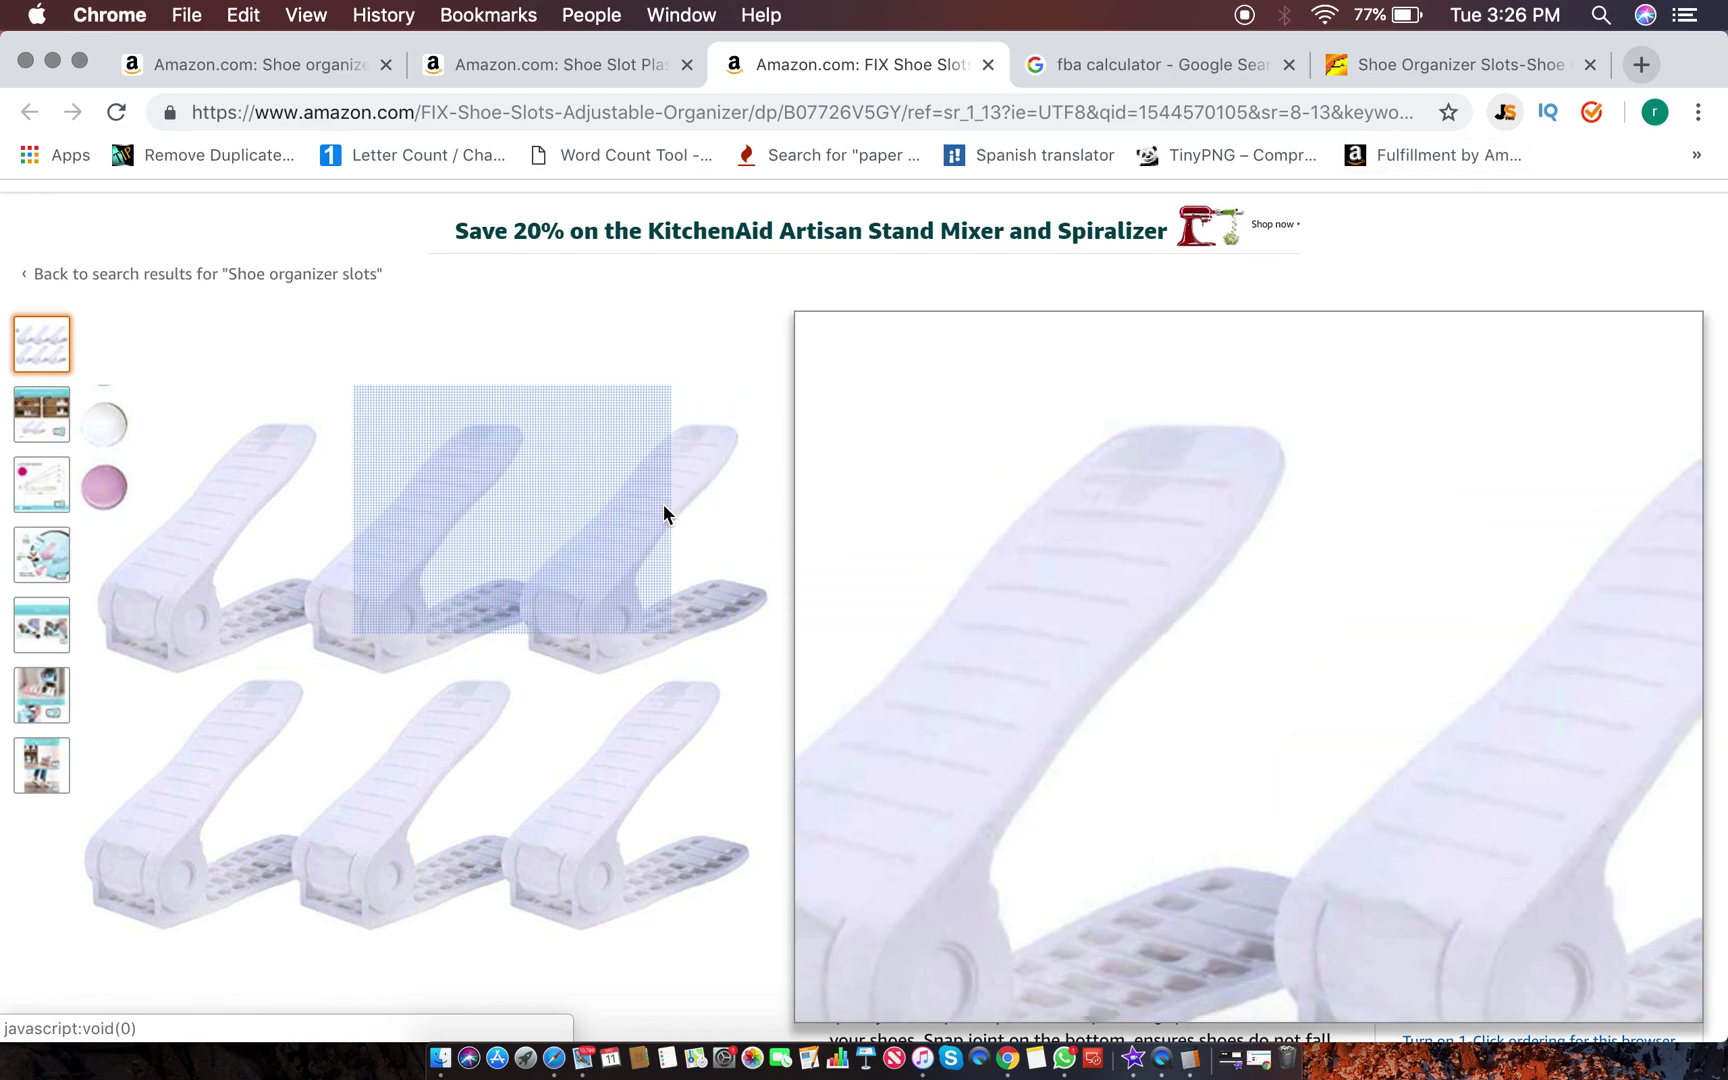
left_click(521, 70)
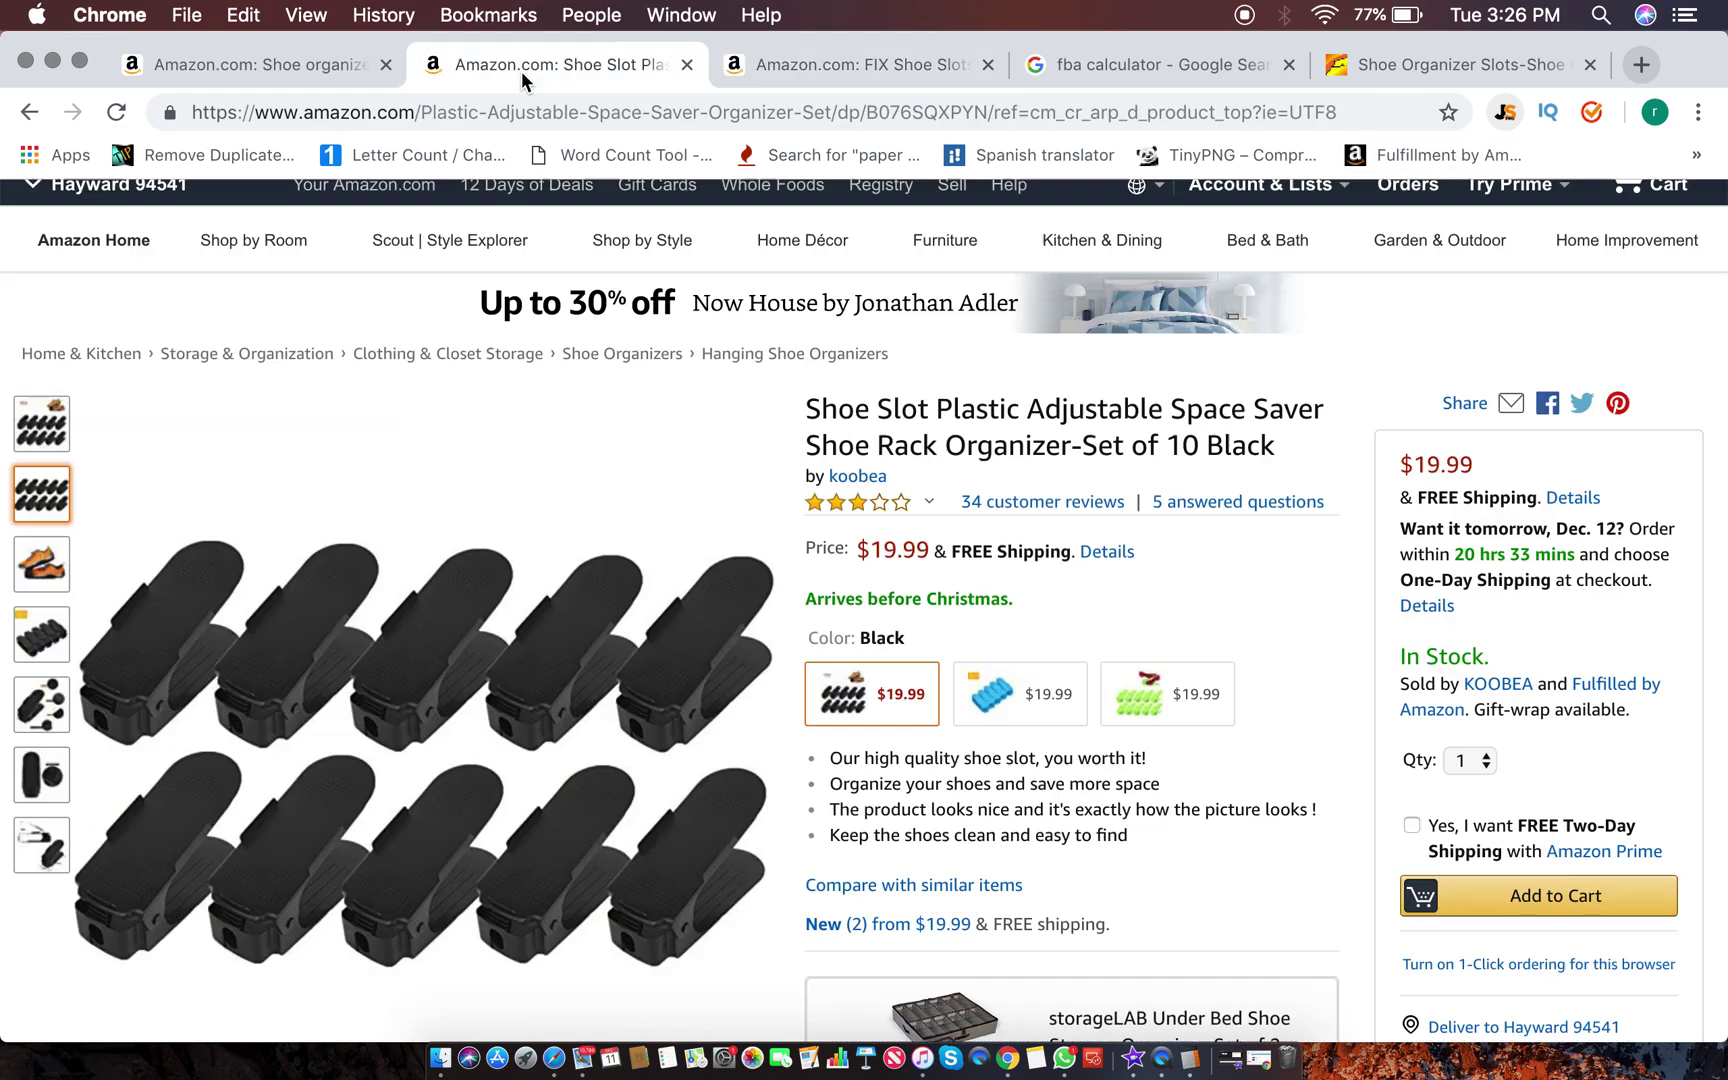
left_click(789, 80)
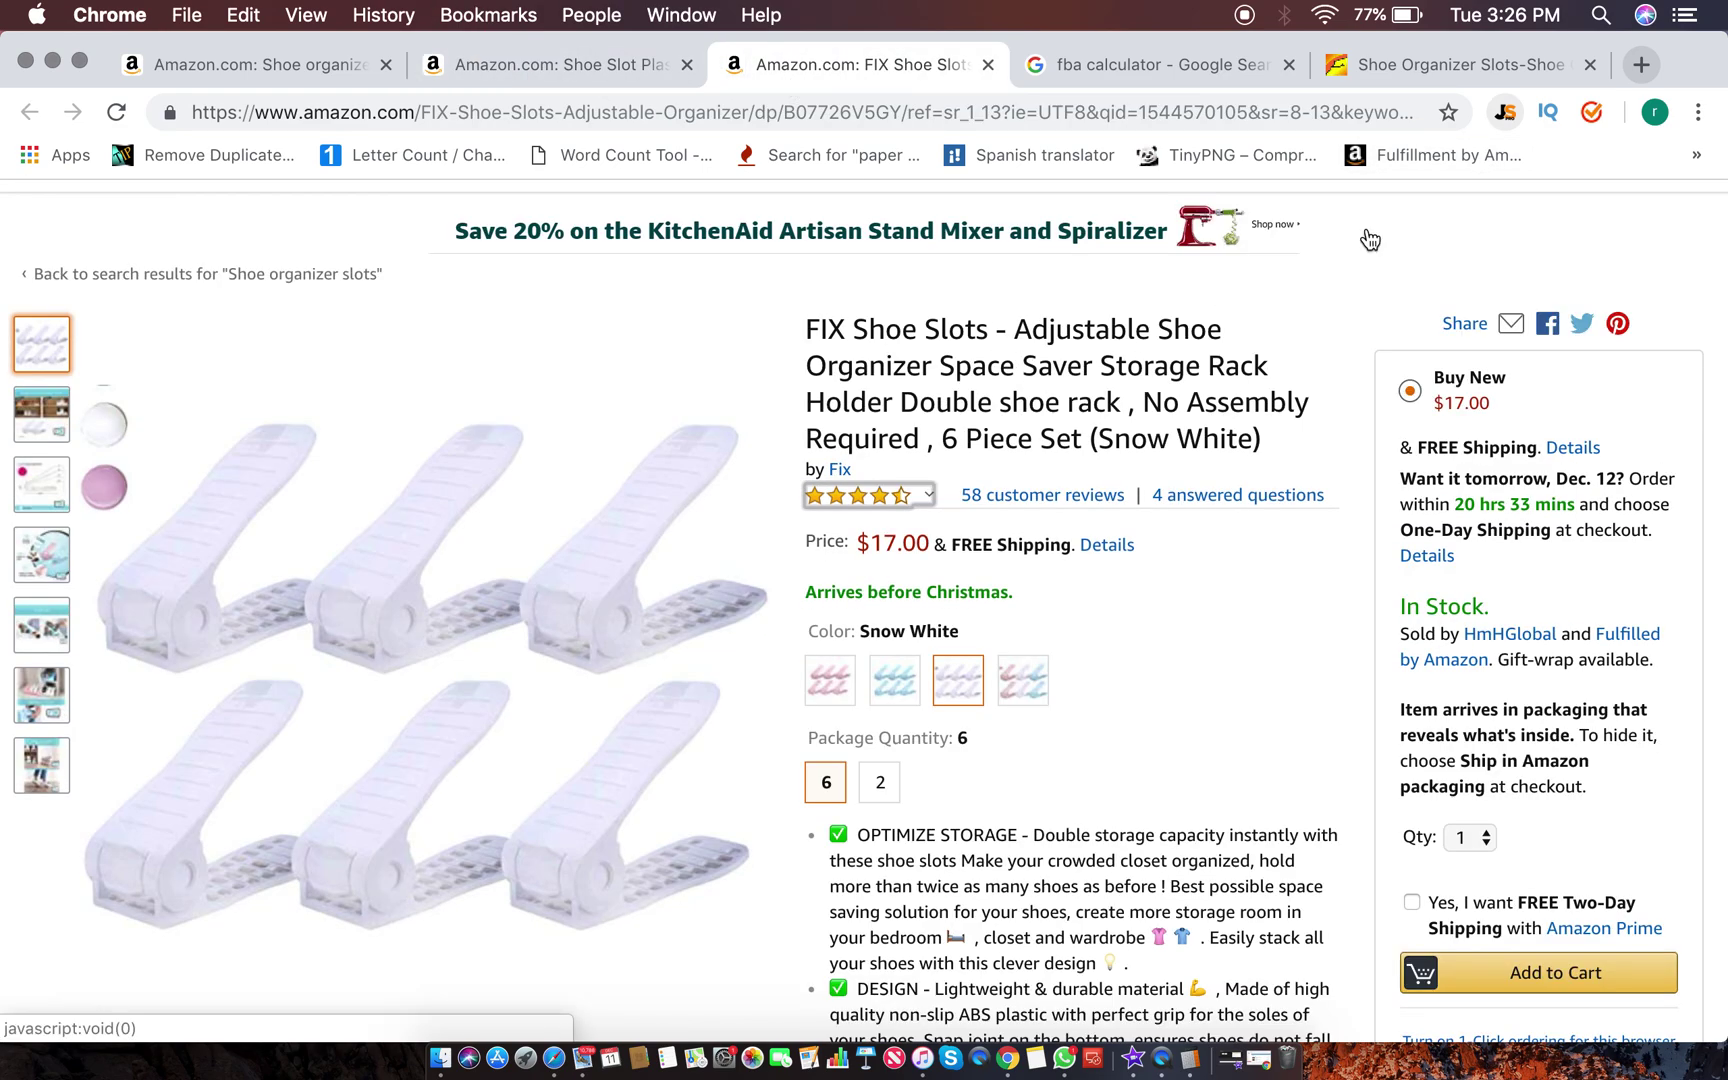
left_click(1477, 62)
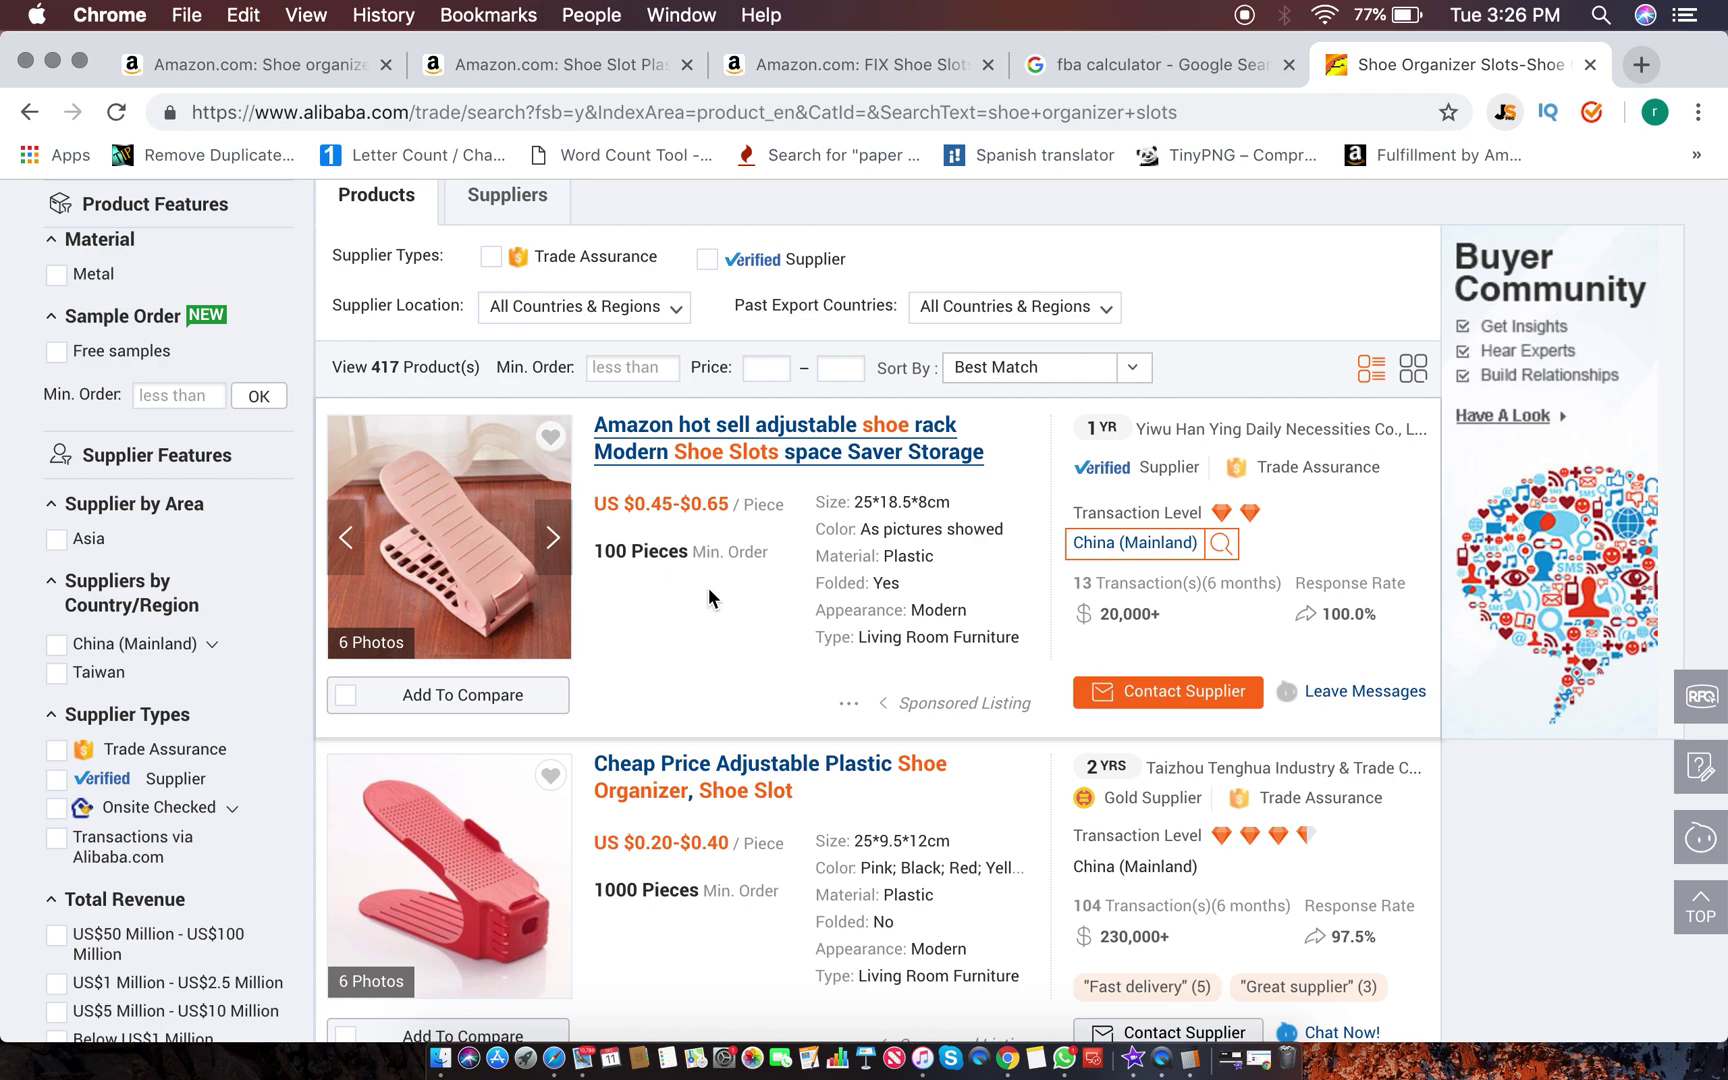
Step: Open the Calculator and place it clear of the first supplier's photo, price and minimum order
key("F4")
left_click(879, 699)
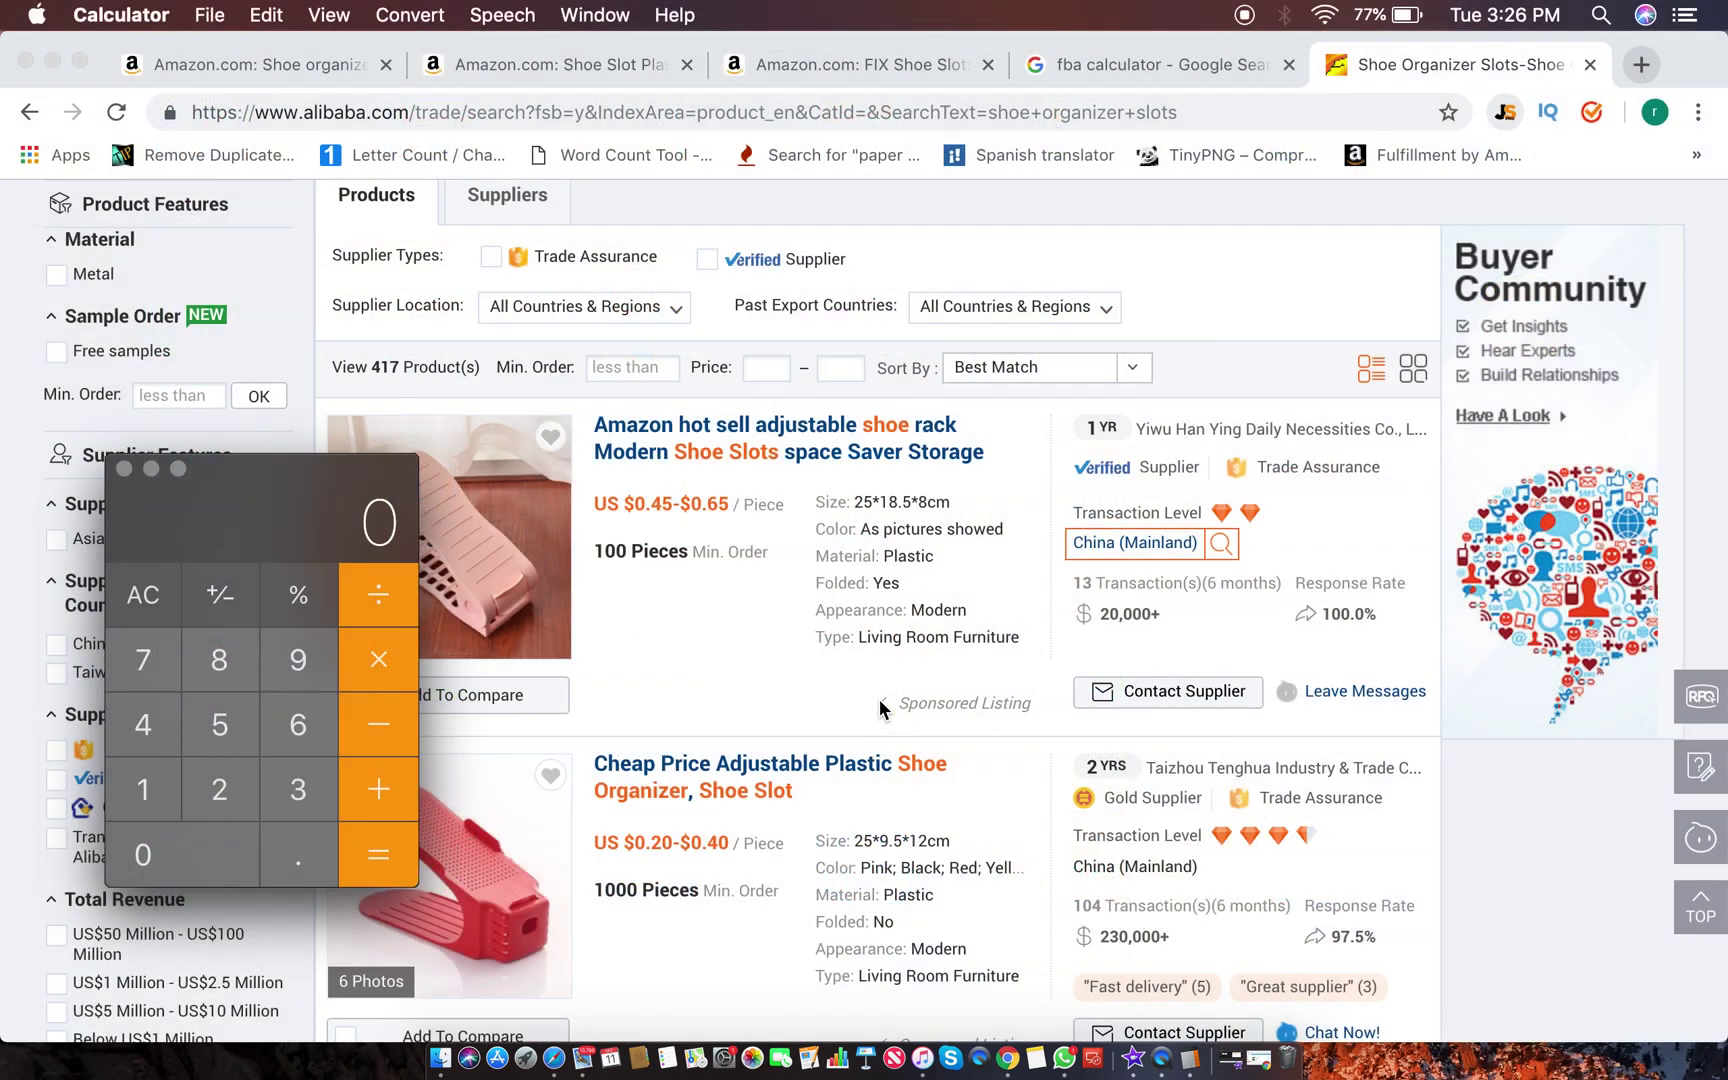
left_click_drag(240, 535, 1266, 541)
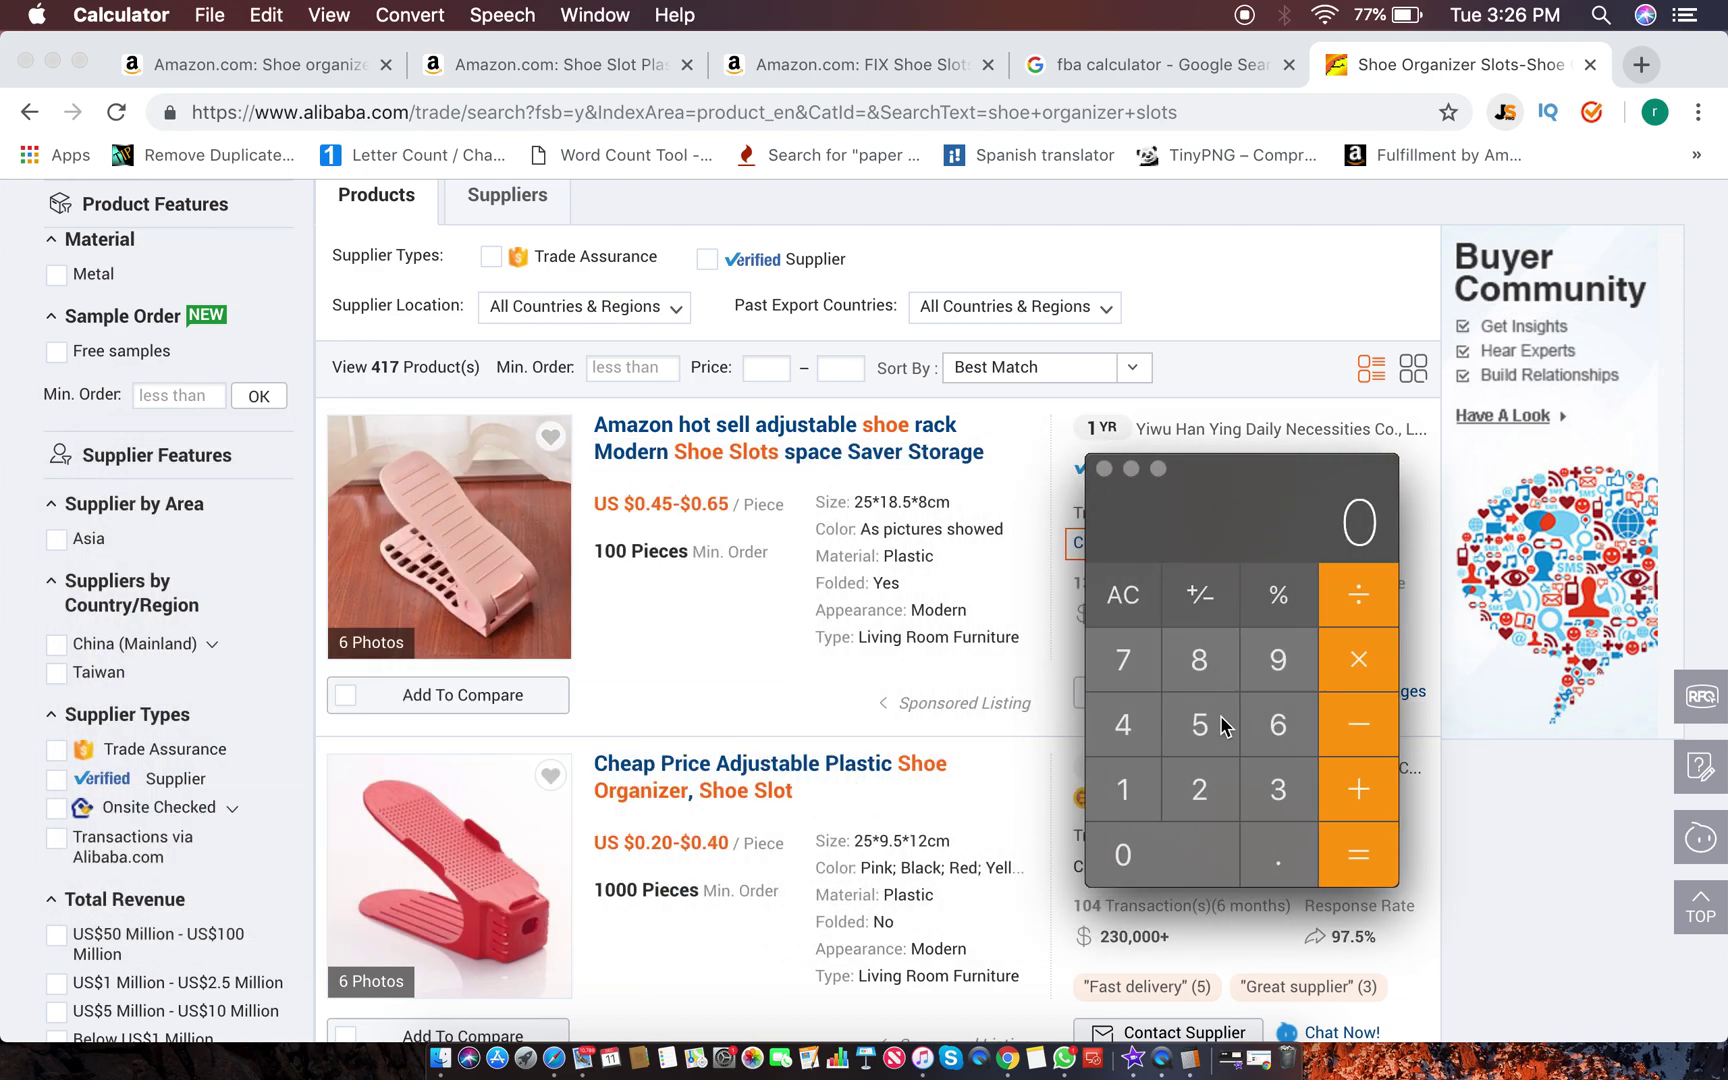
left_click(1224, 682)
left_click(1352, 670)
left_click(1260, 832)
left_click(1236, 753)
left_click(1345, 848)
left_click(1127, 620)
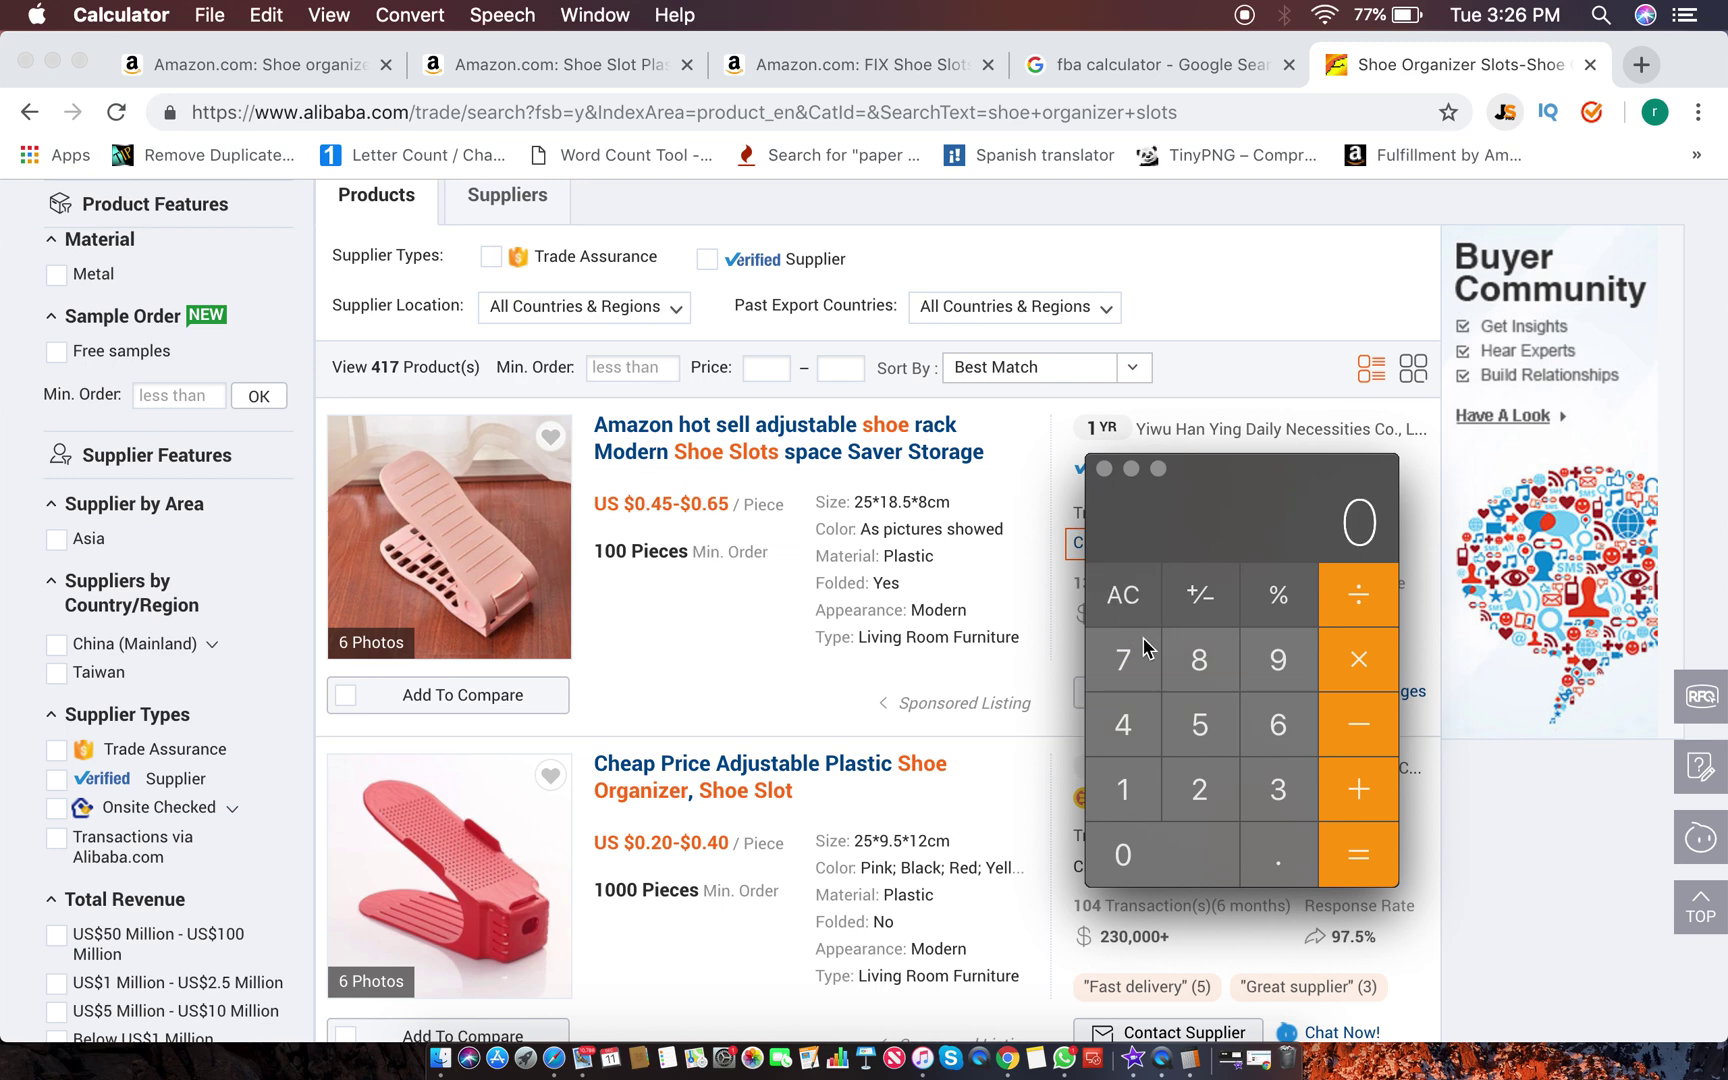
Step: Calculate the cost of a ten-piece set by multiplying 0.5 by 10
left_click(1283, 850)
left_click(1226, 750)
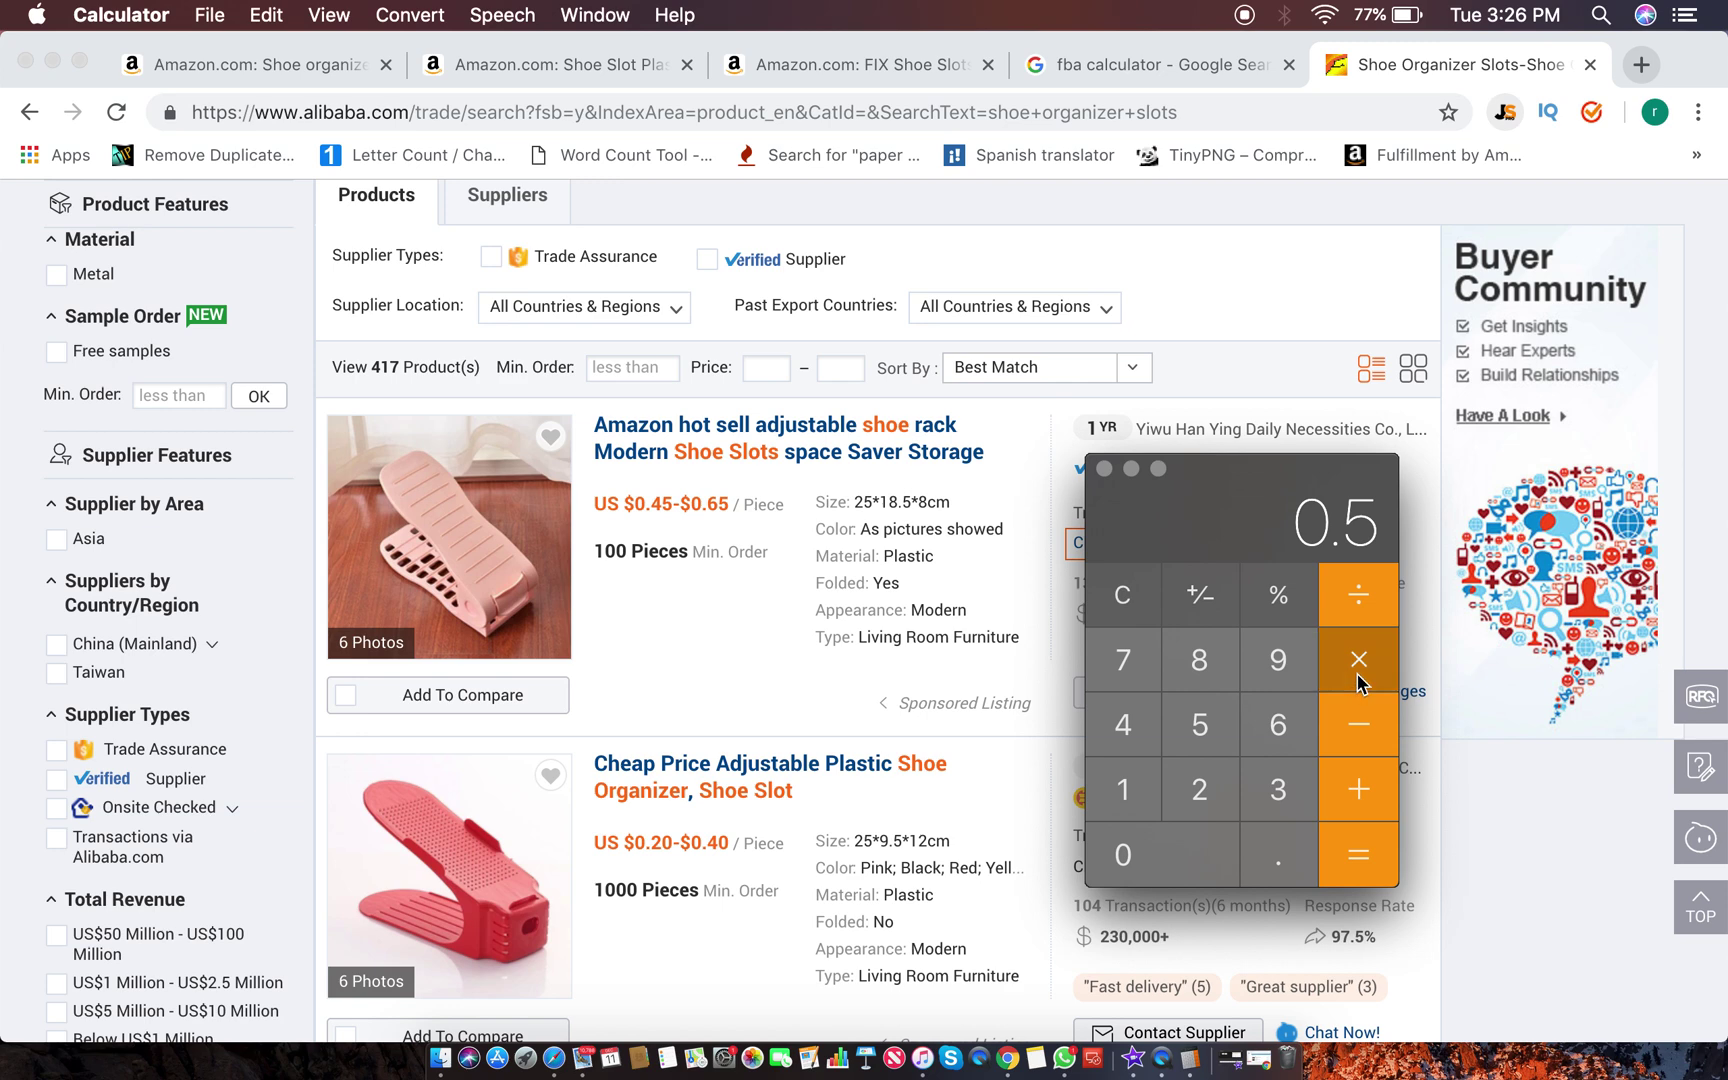
left_click(1125, 805)
left_click(1130, 862)
left_click(1372, 862)
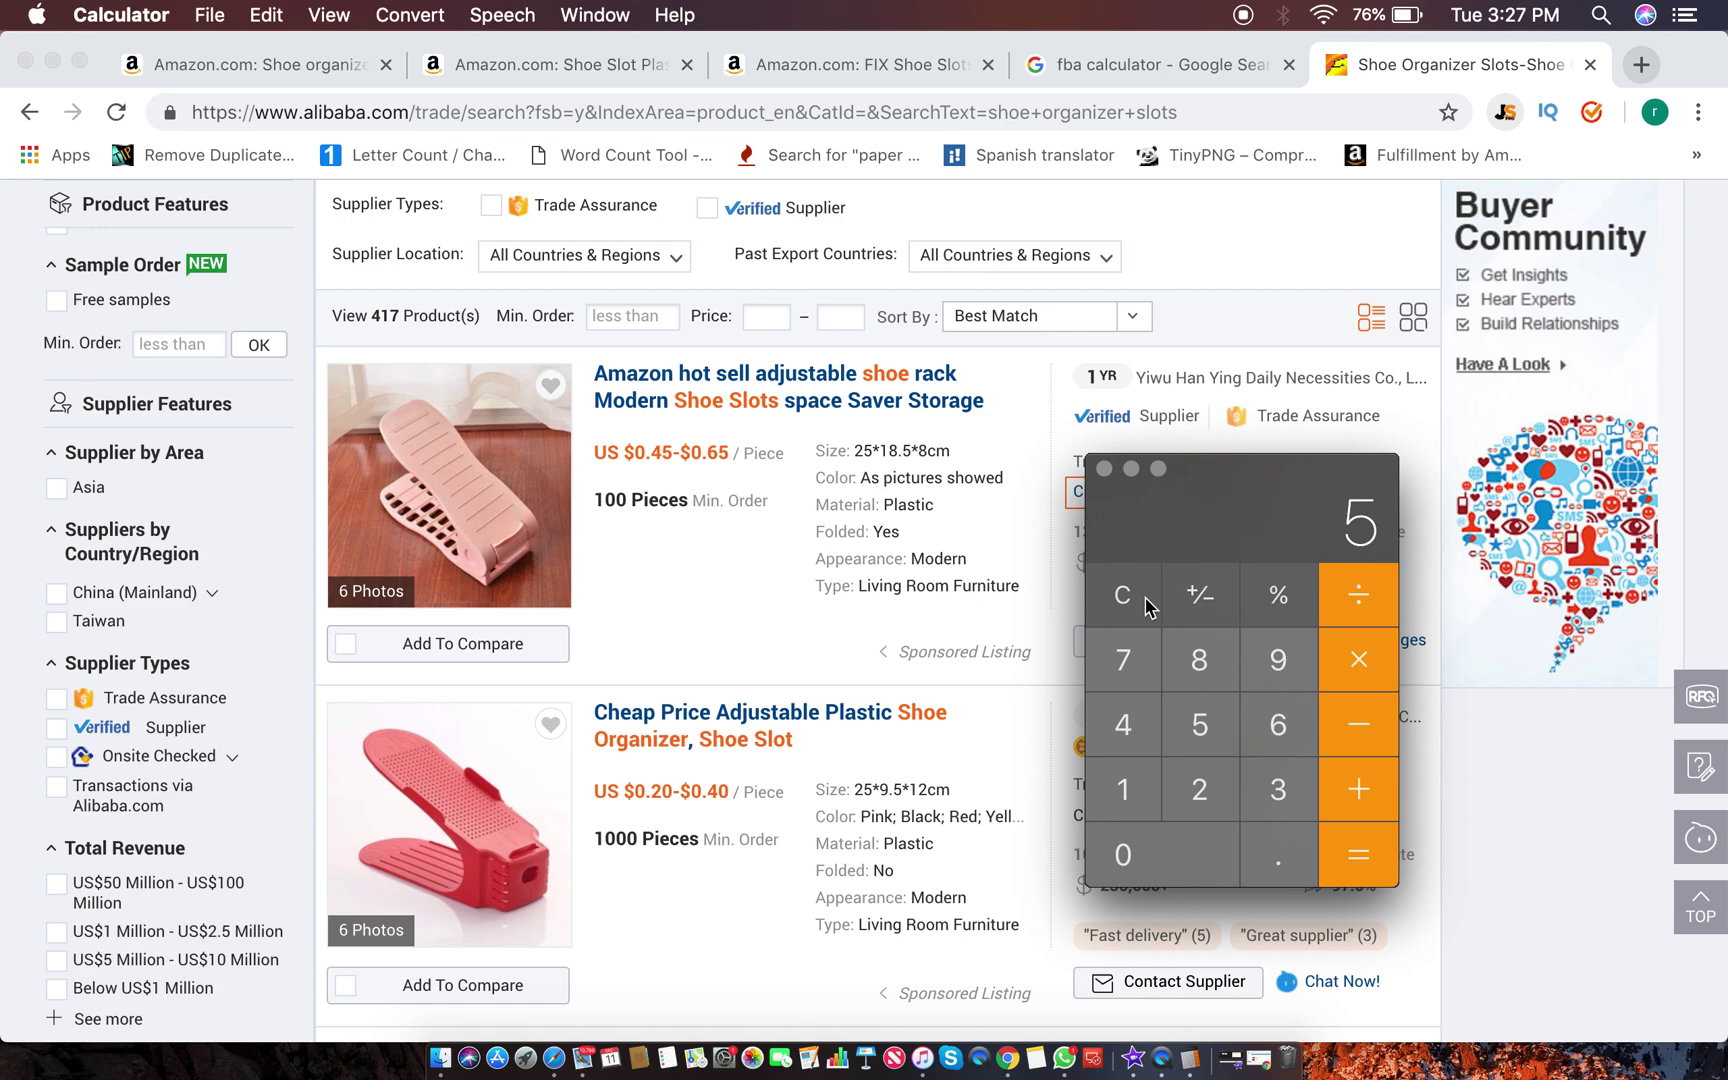
Step: Reposition the calculator over the supplier details and multiply the set cost by 2
left_click_drag(1160, 537, 1202, 438)
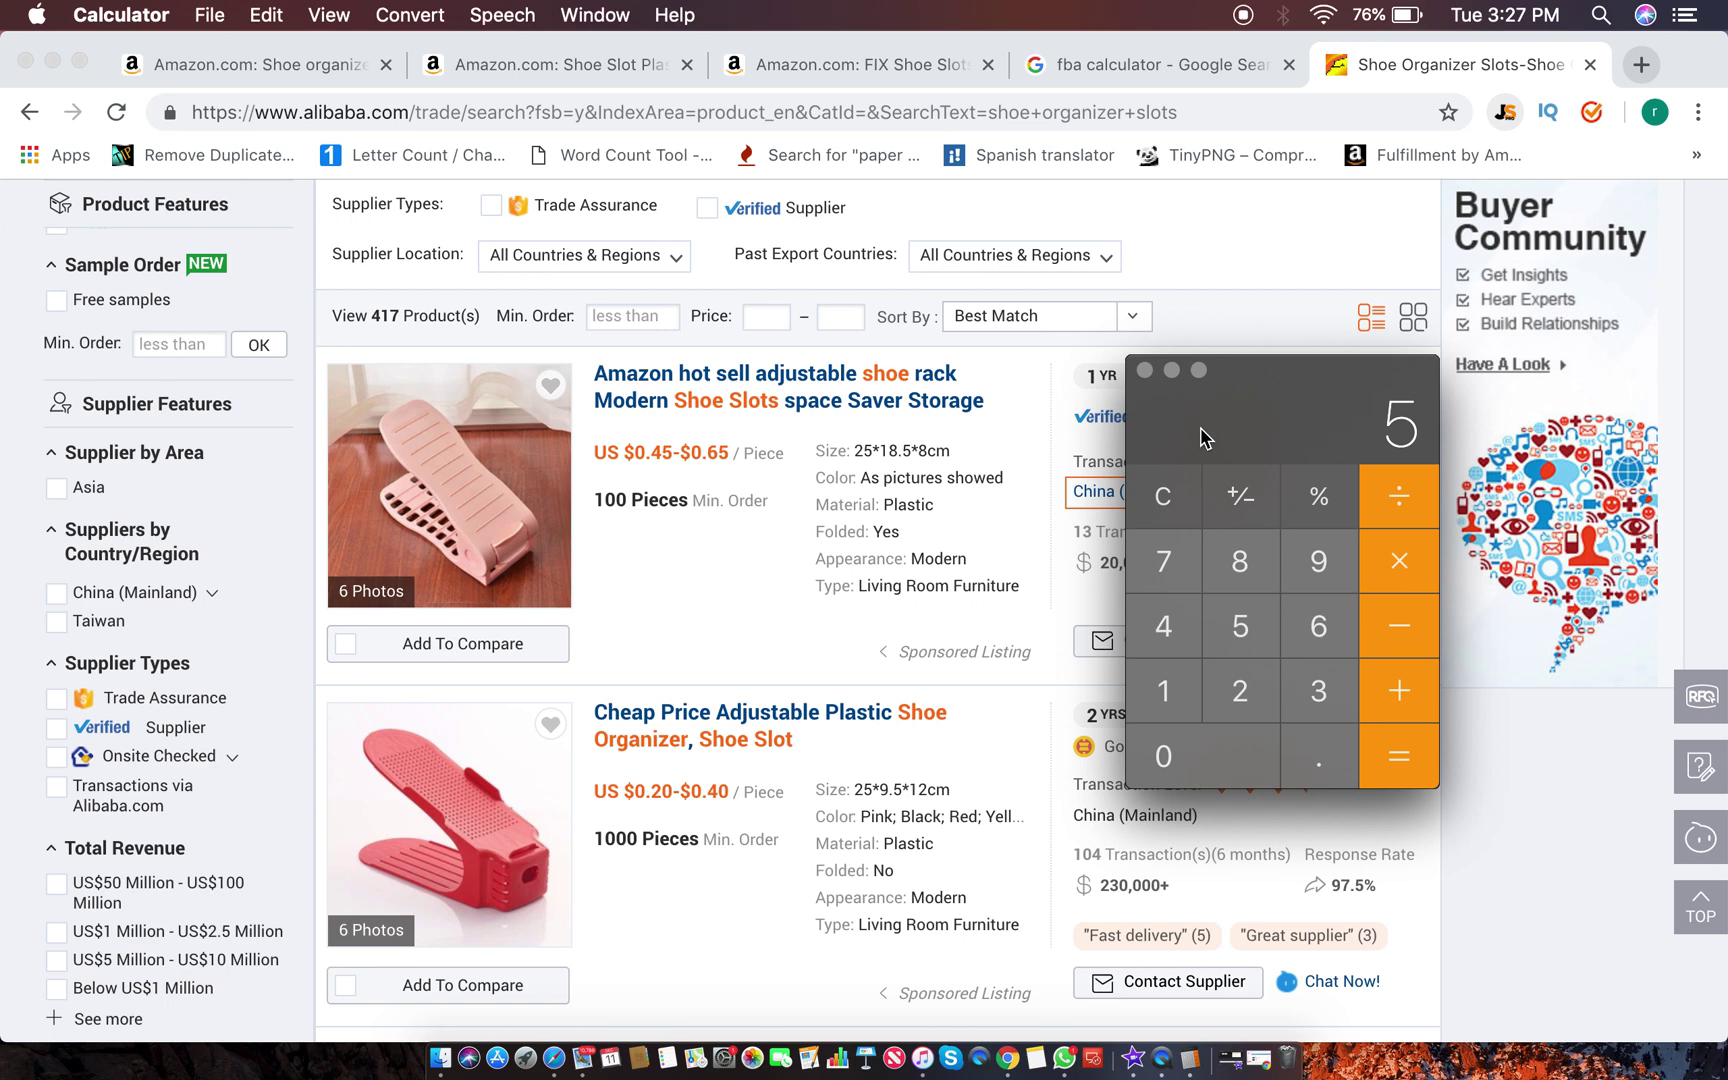
left_click_drag(1201, 428, 1141, 424)
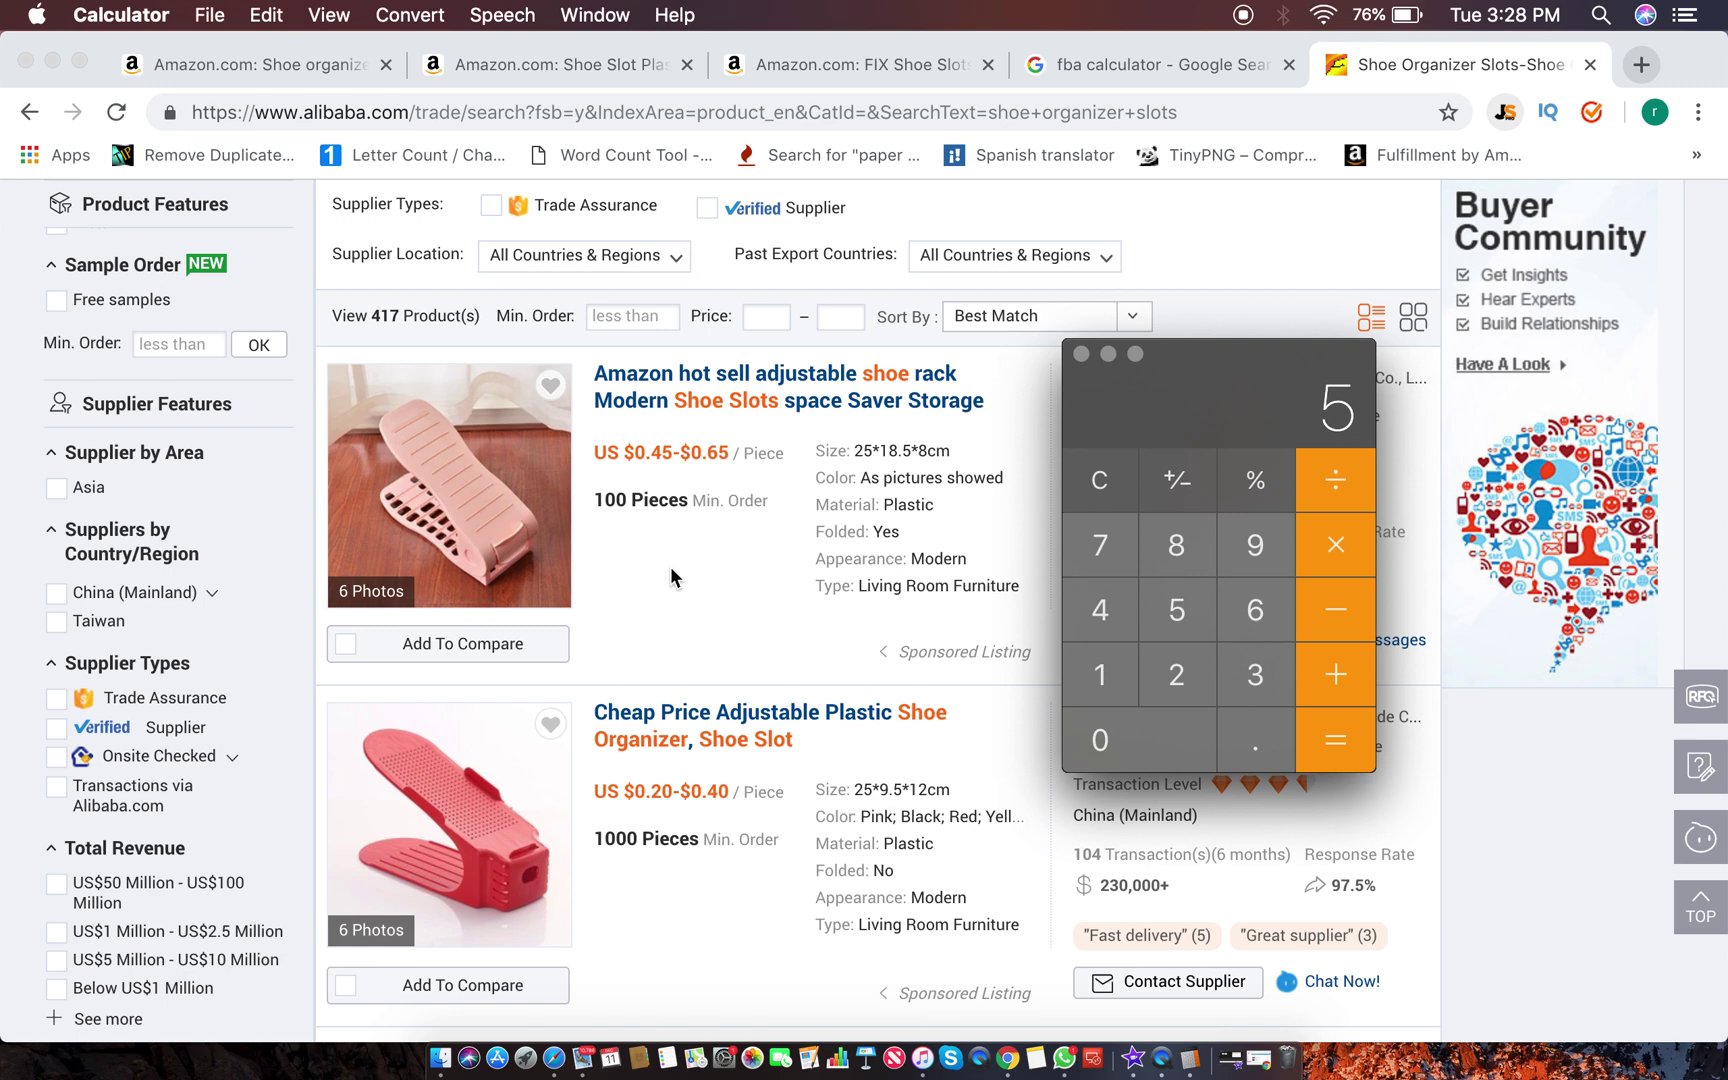
left_click_drag(1169, 418, 1172, 428)
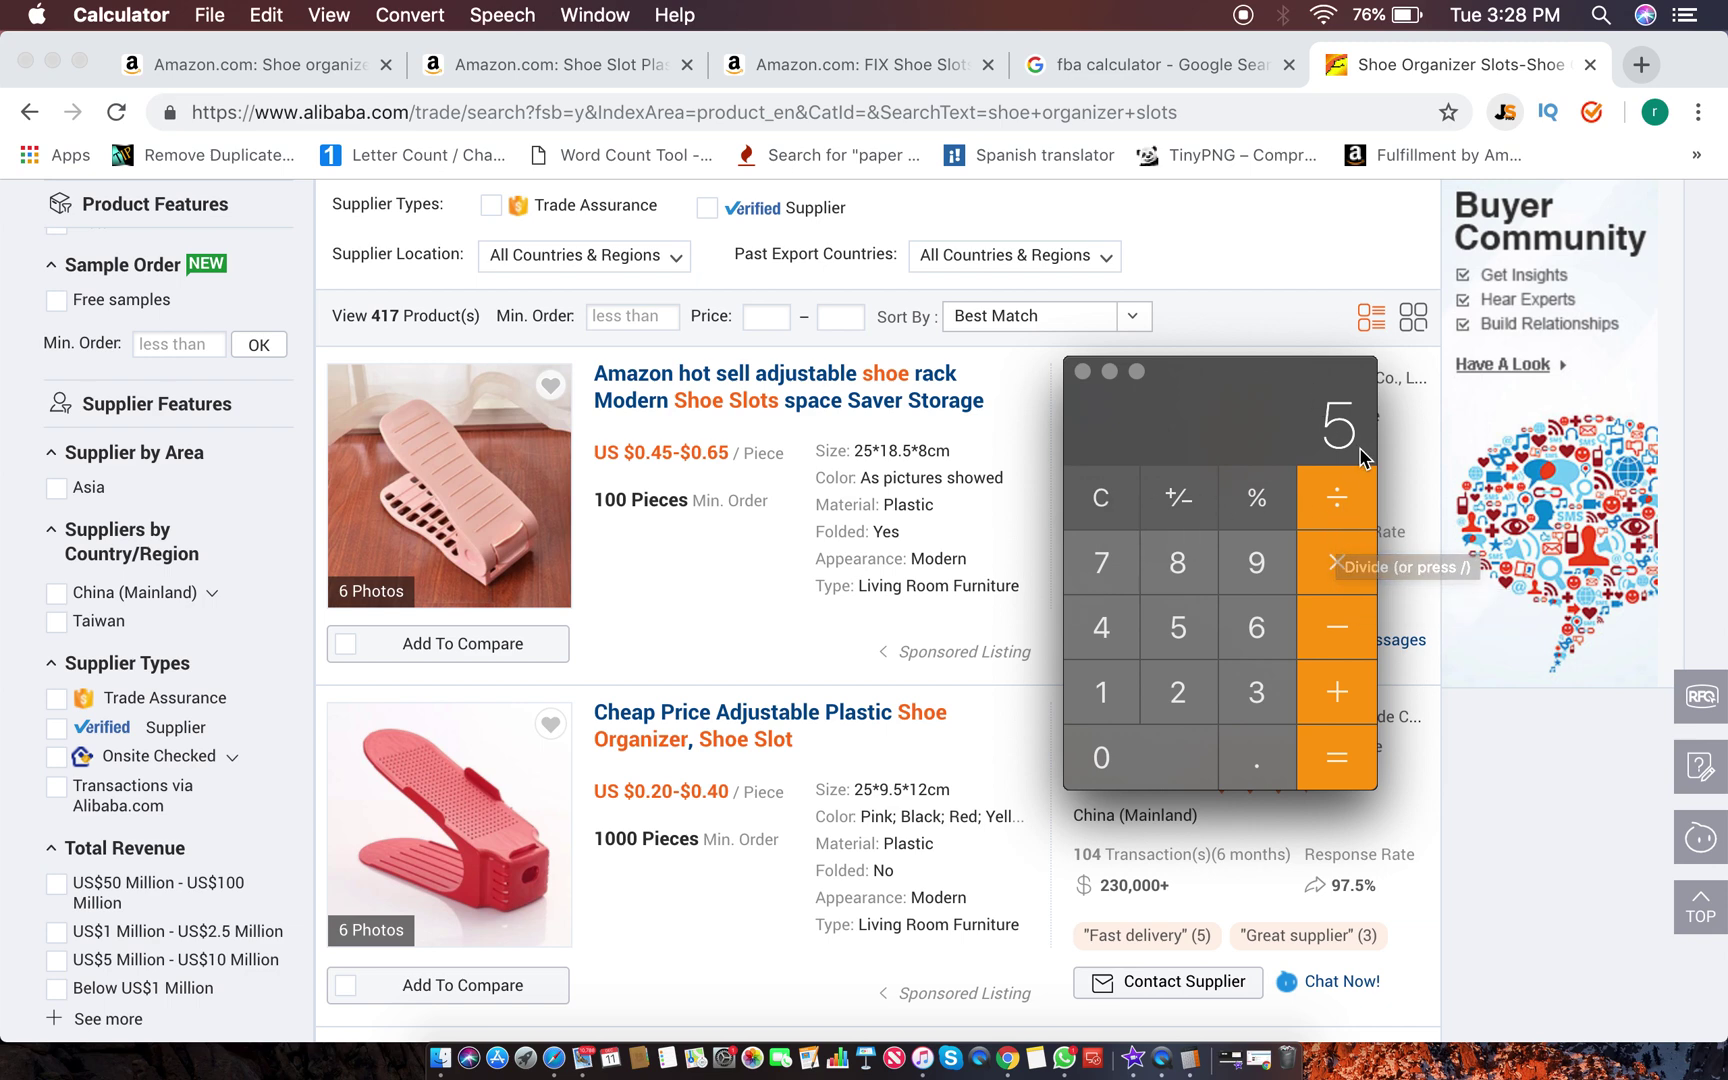
left_click(1334, 565)
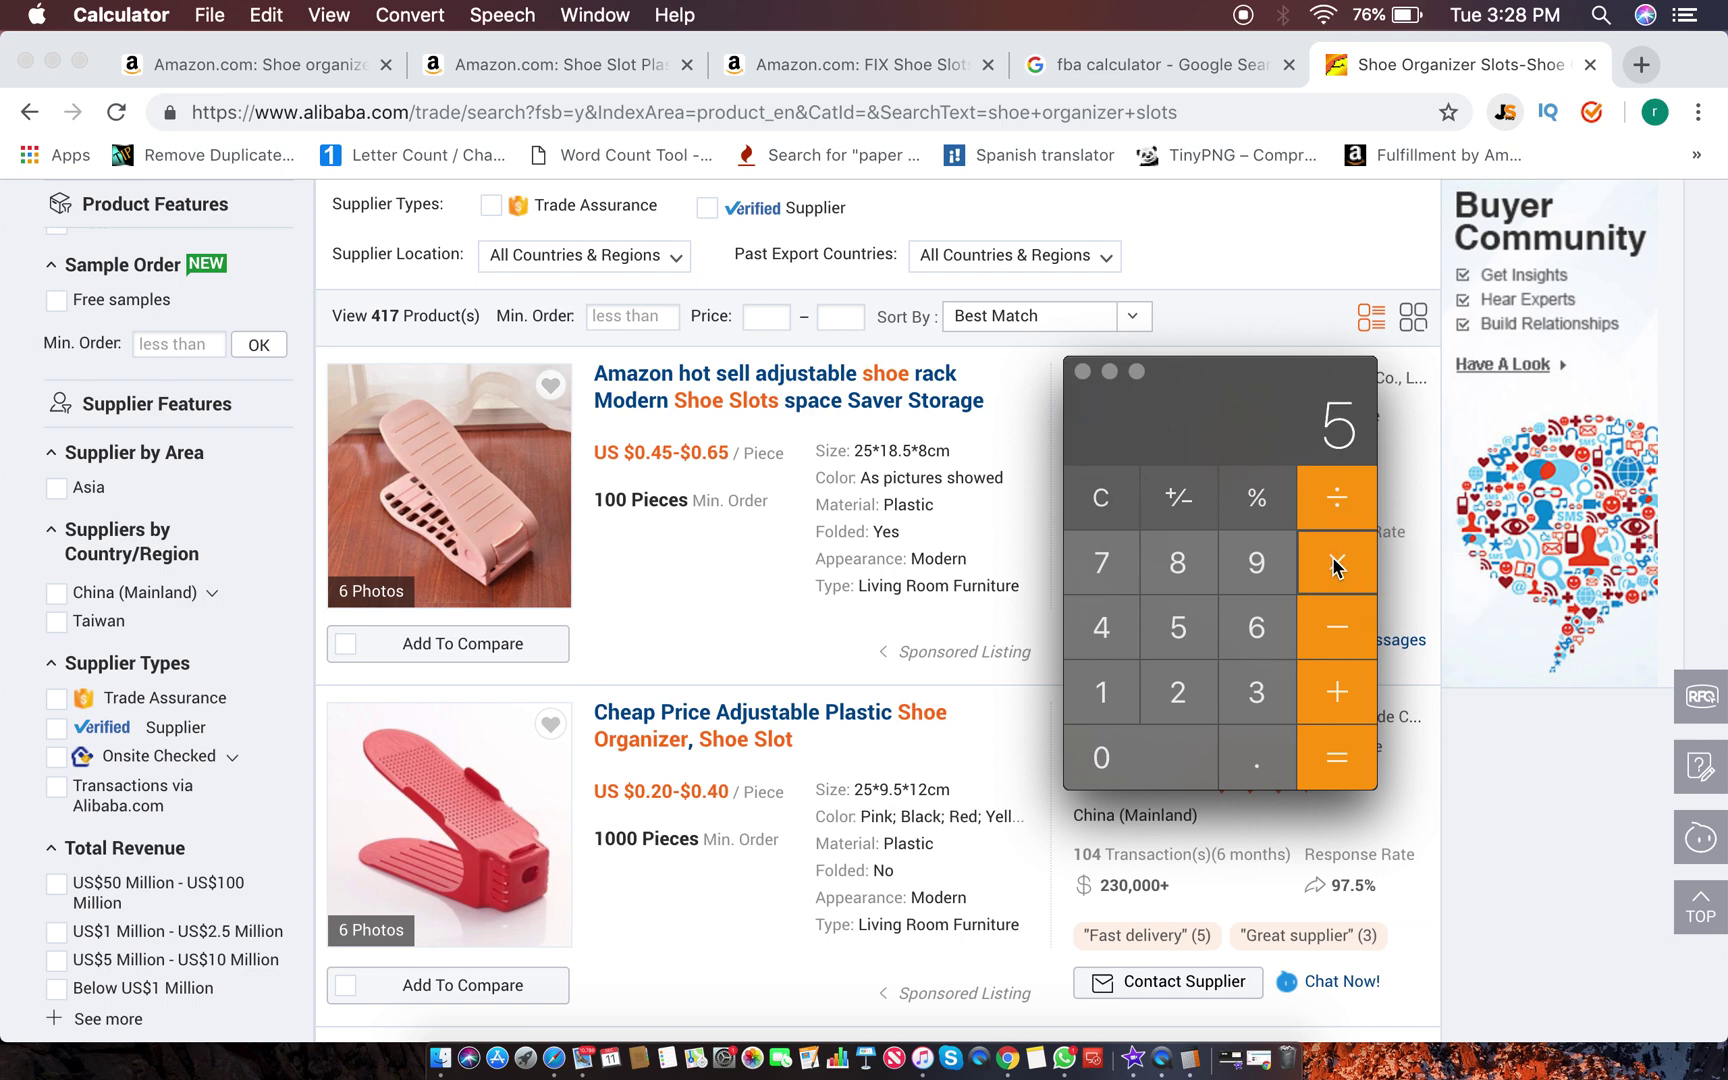
left_click(1179, 692)
left_click(1327, 762)
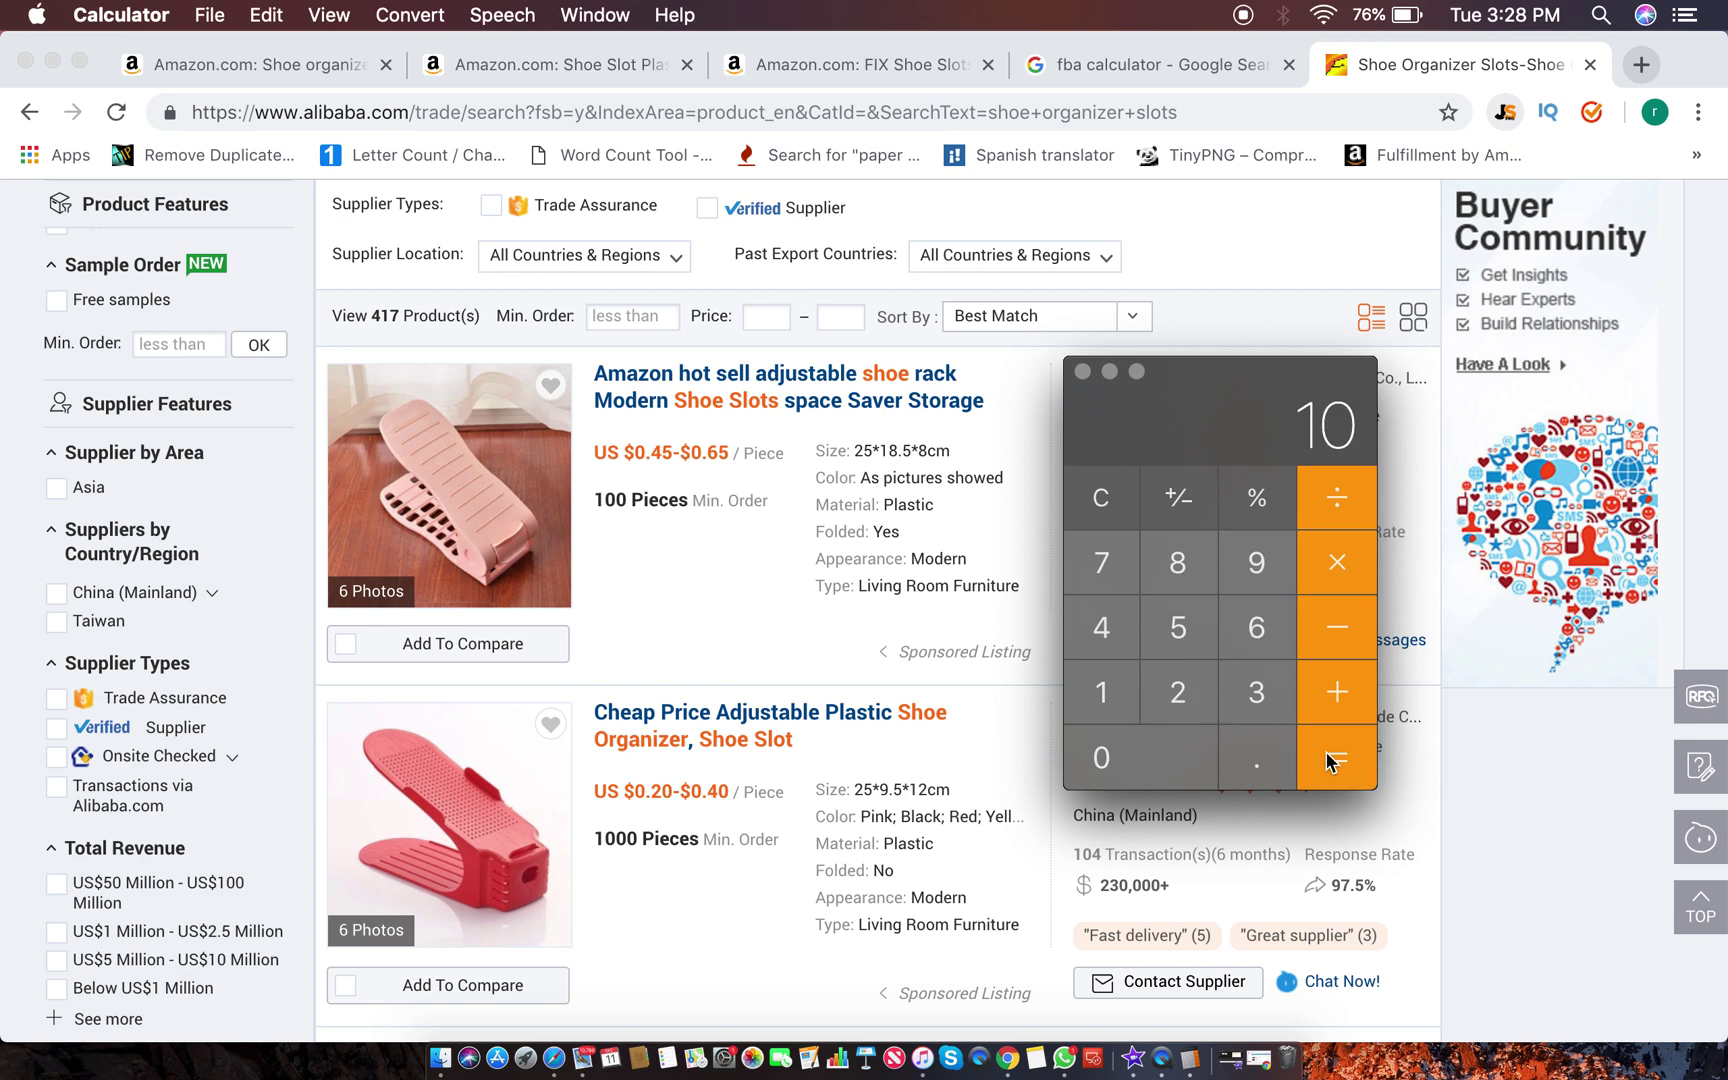
left_click_drag(1151, 418, 1155, 418)
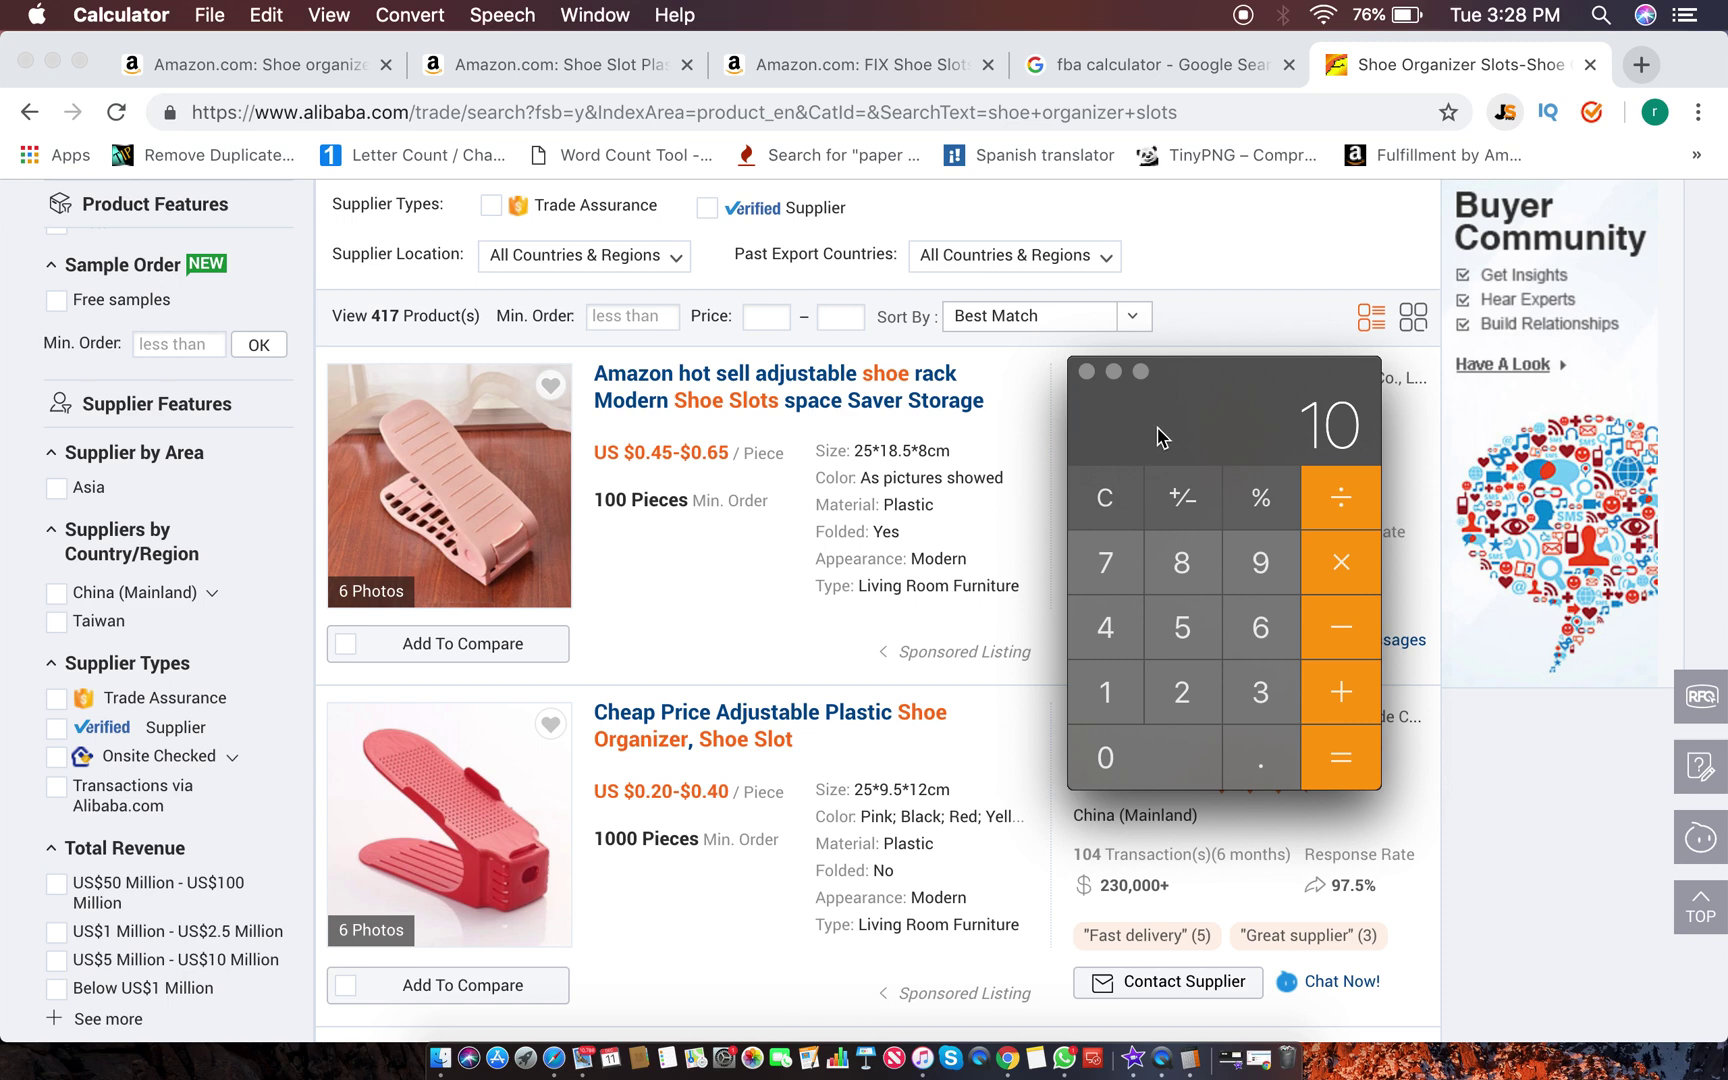
mouse_move(1143, 444)
left_mouse_down()
mouse_move(1163, 437)
mouse_move(1142, 437)
left_mouse_up()
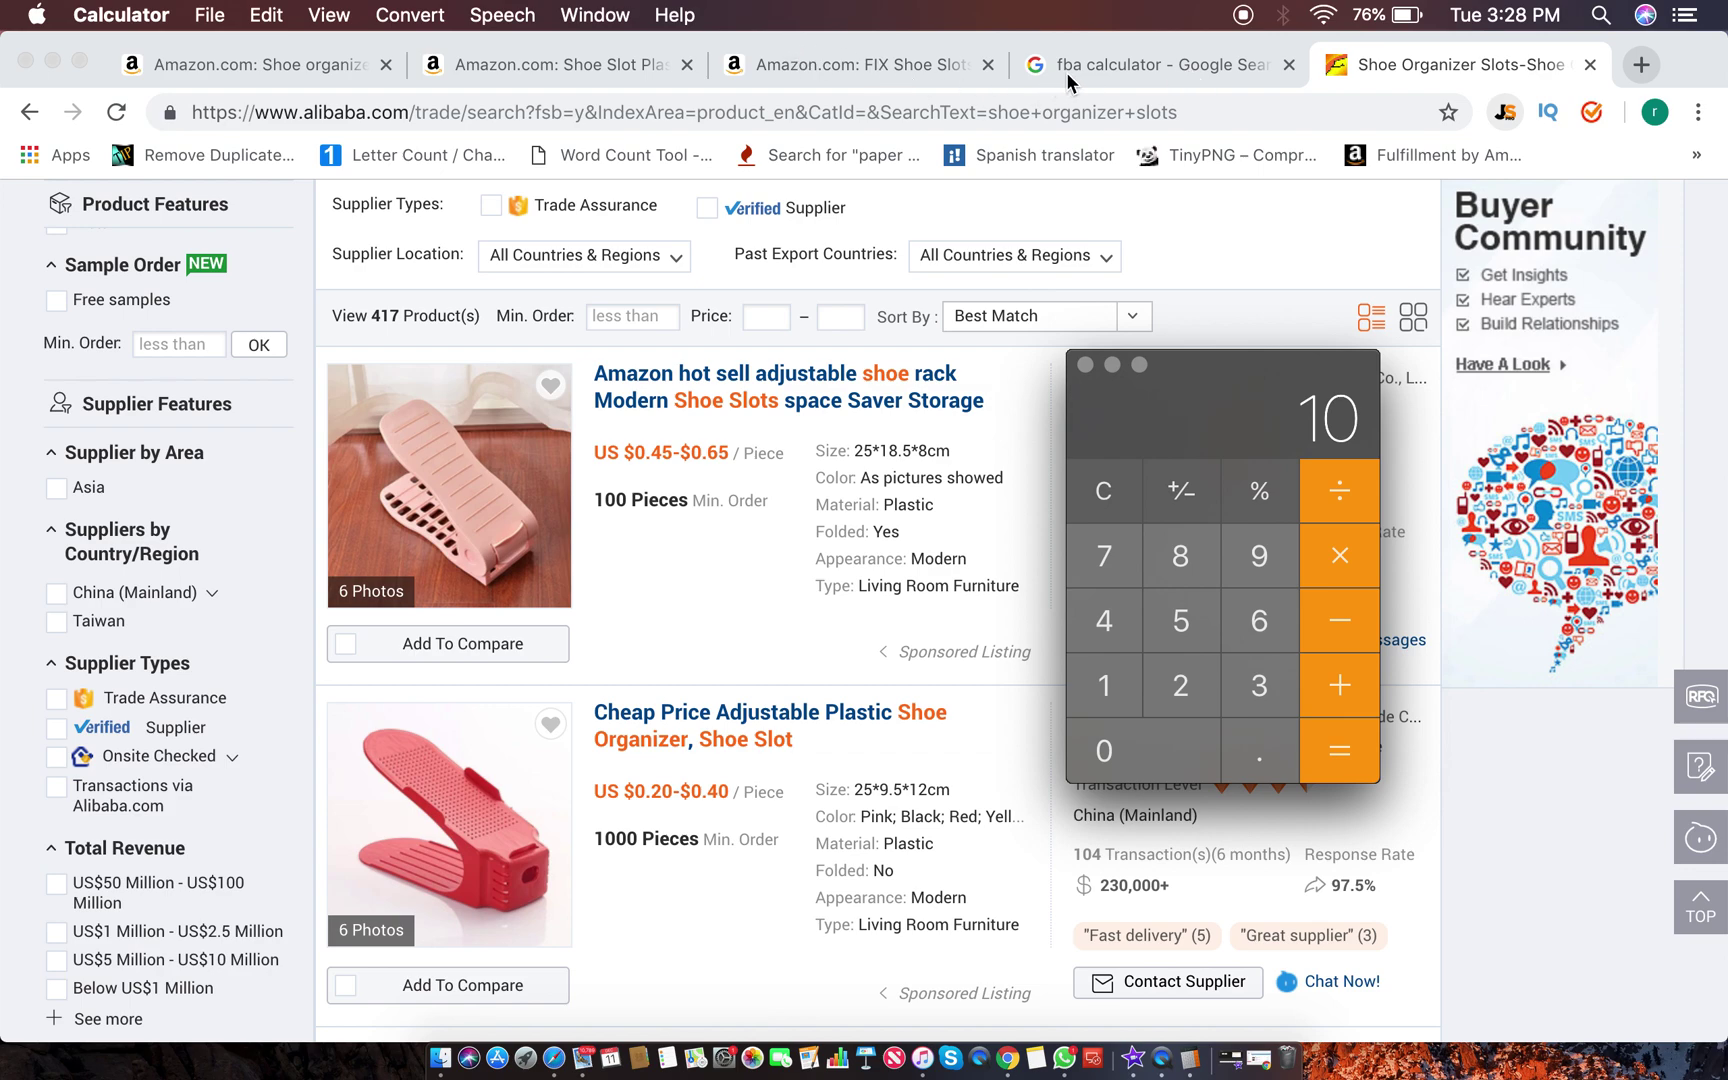
Step: Switch to Amazon and compare the price and piece count of the FIX Shoe Slots and koobea listings
left_click(919, 76)
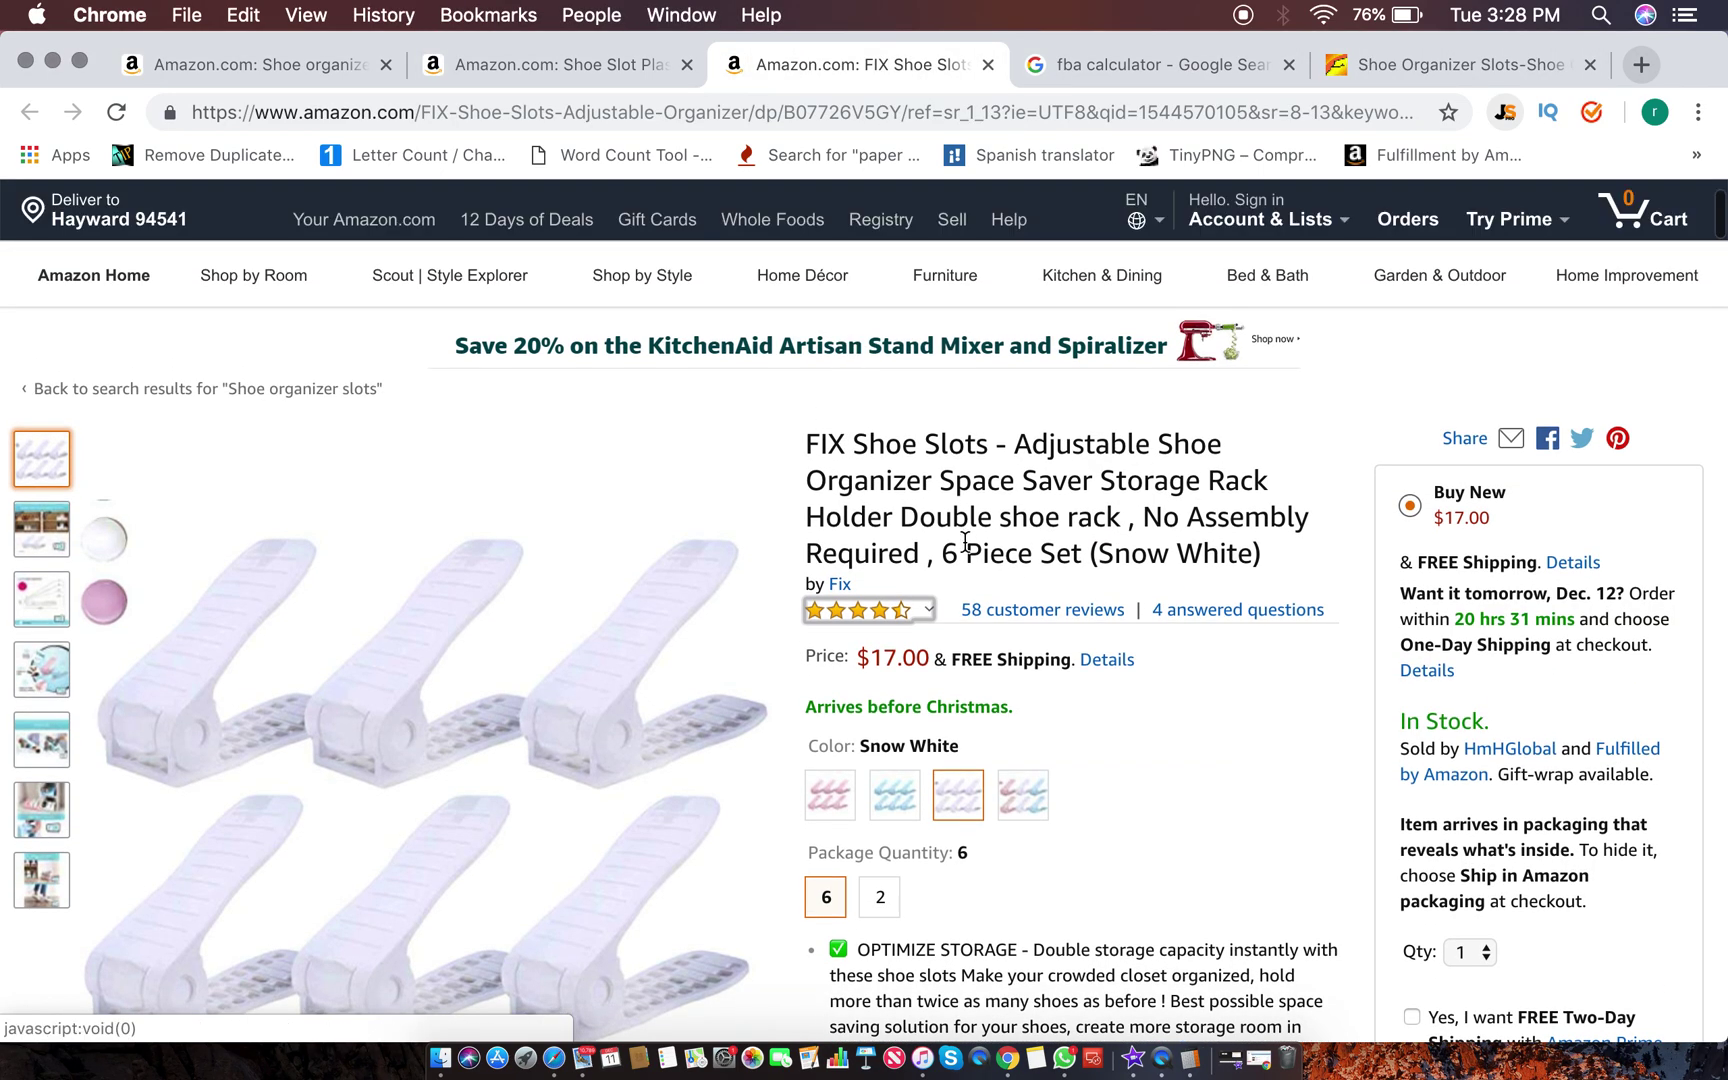
scroll(987, 563, "up", 2)
left_click(628, 68)
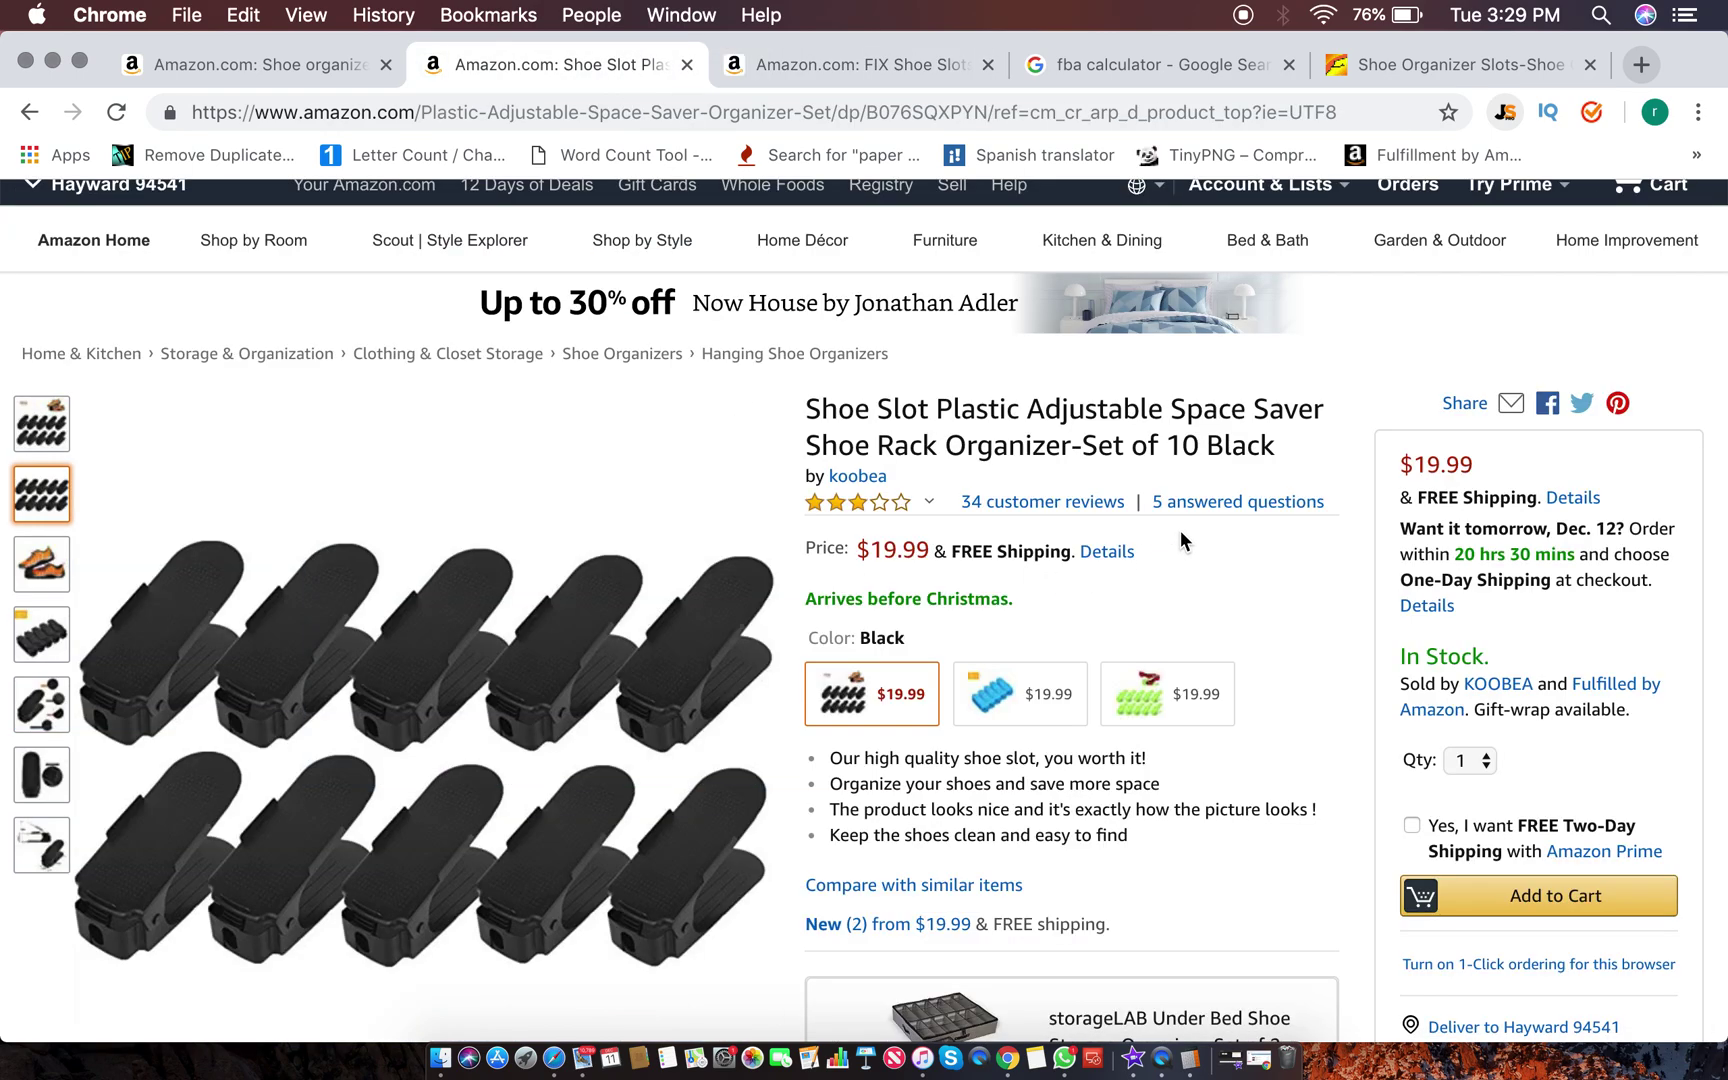
left_click(982, 80)
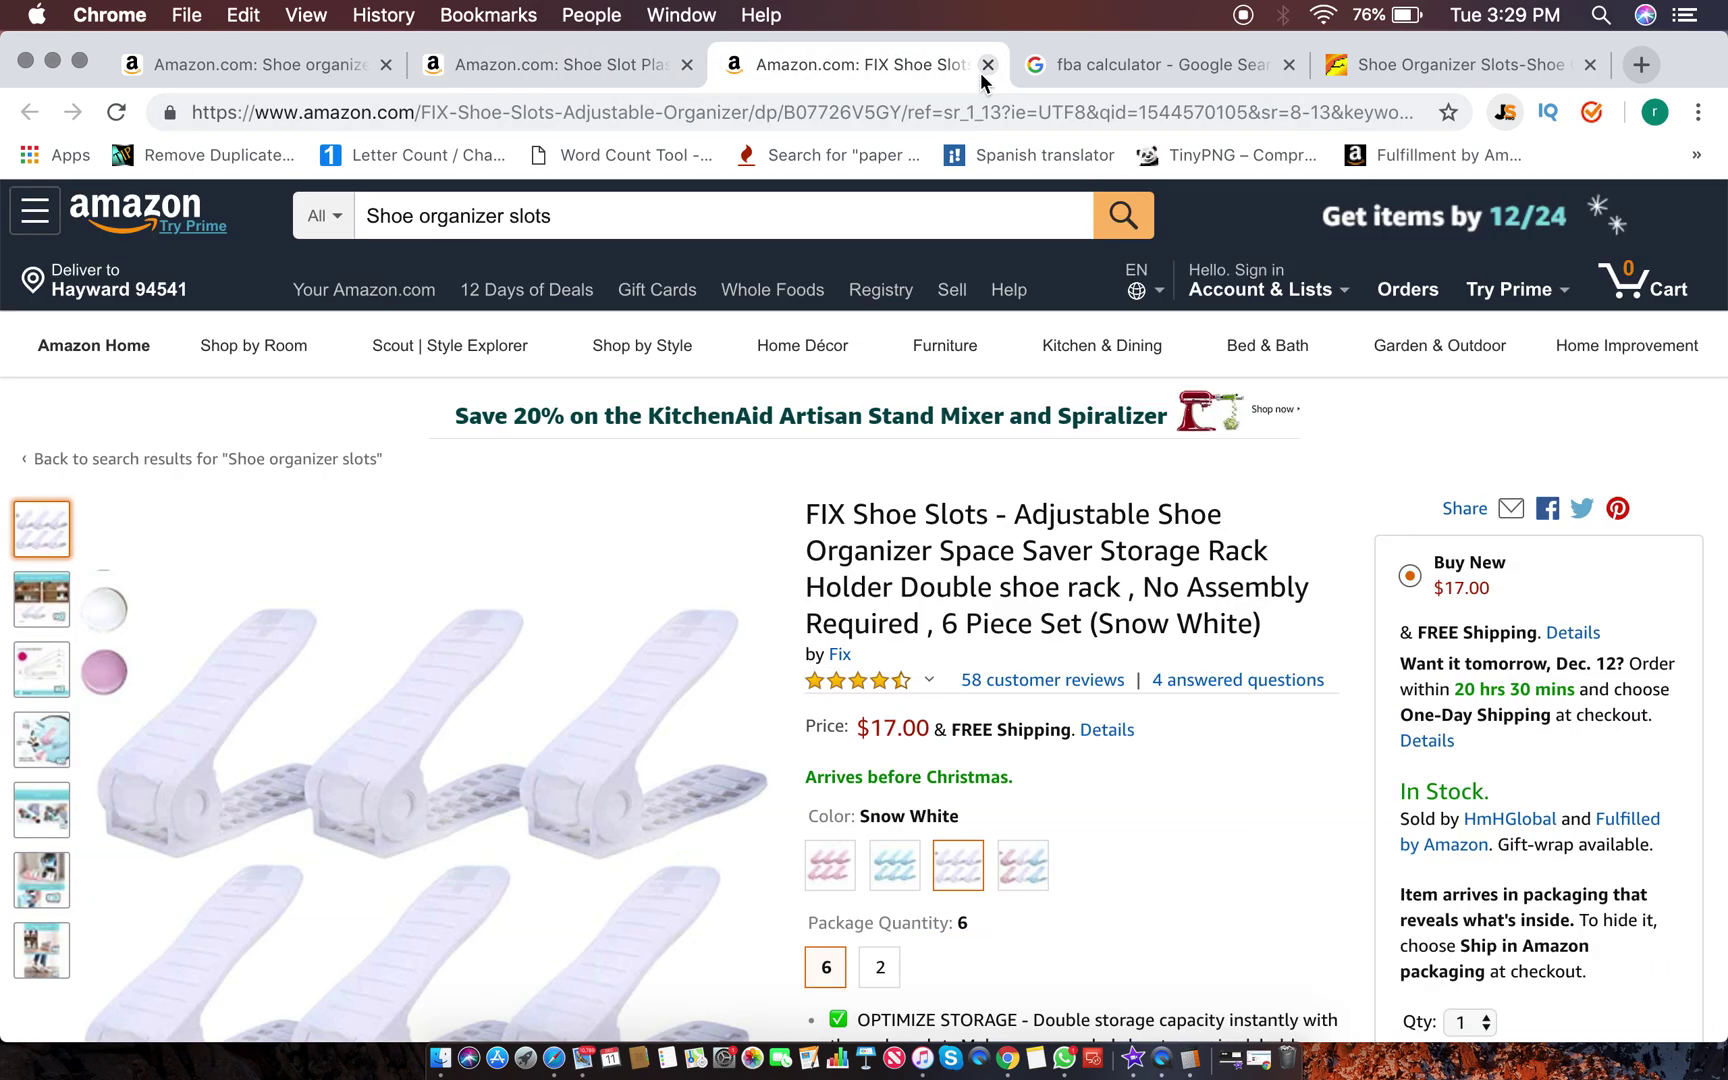
Step: Close the FIX Shoe Slots listing and return to the beginning of the koobea product page
left_click(985, 66)
left_click(602, 64)
scroll(693, 273, "up", 4)
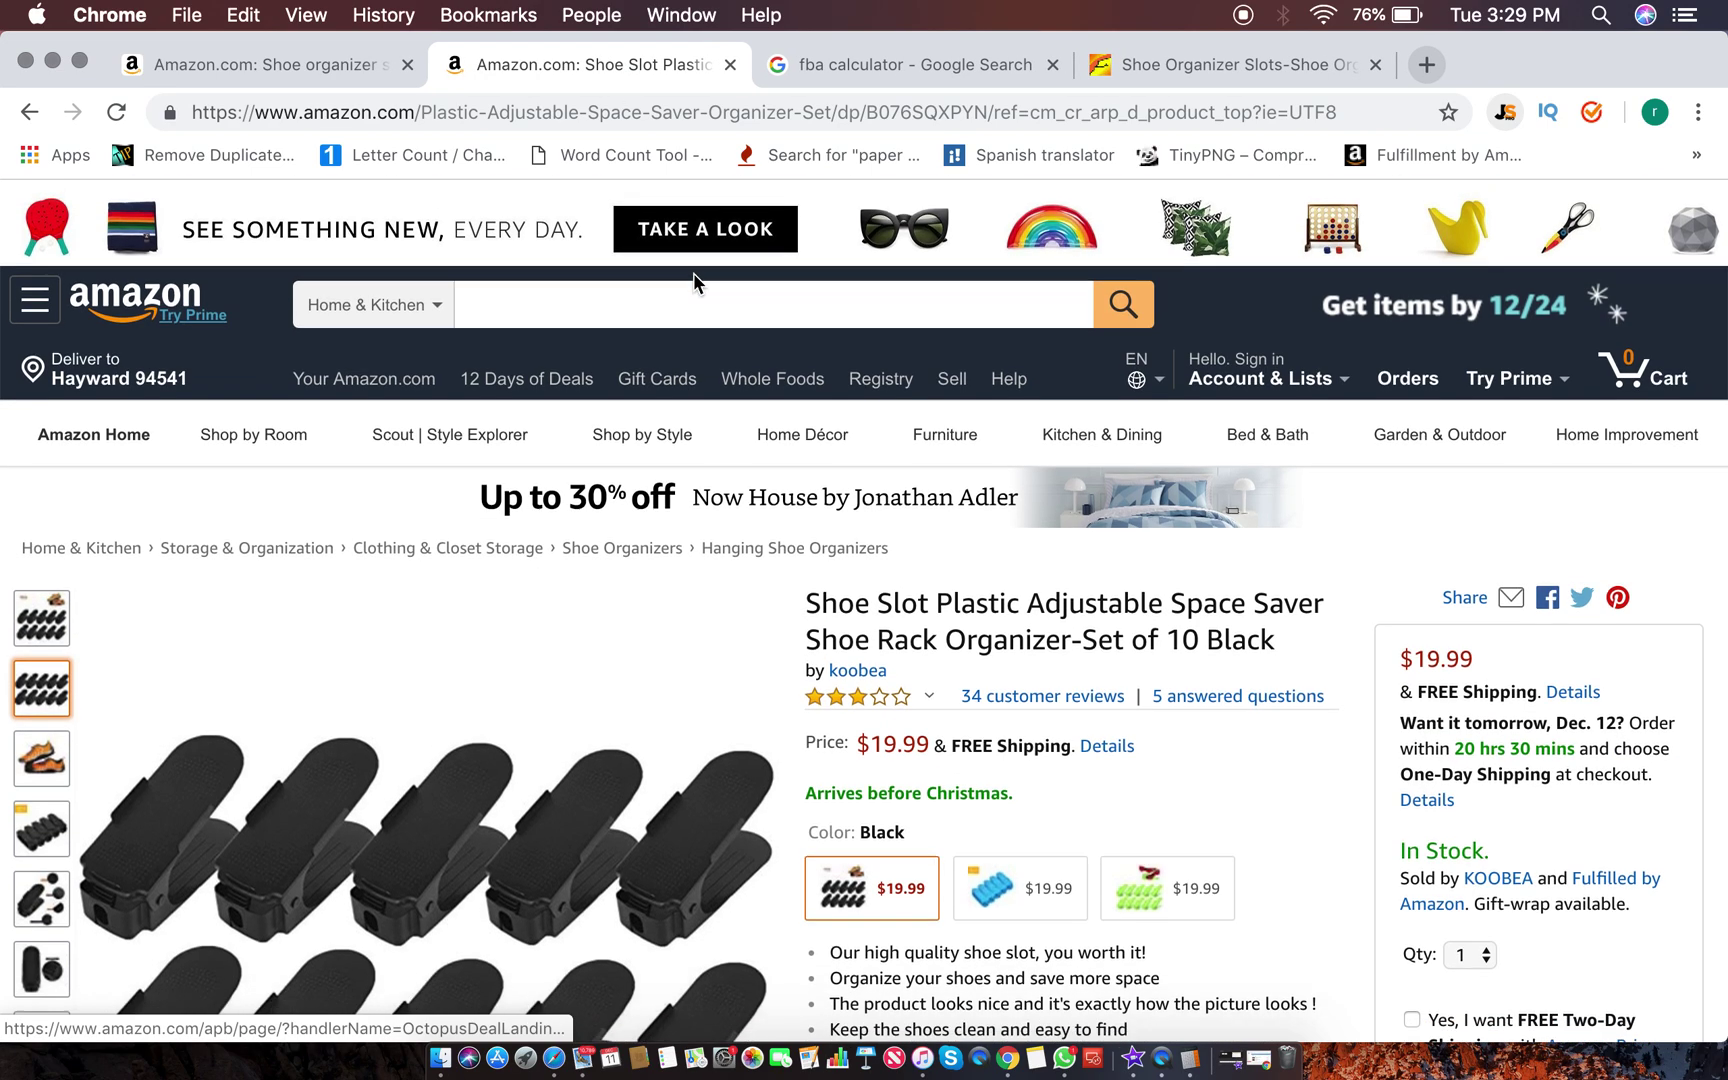
Step: Copy the ASIN B076SQXPYN from the web address of the koobea shoe slot listing
scroll(693, 273, "down", 1)
left_click(942, 108)
left_click(942, 108)
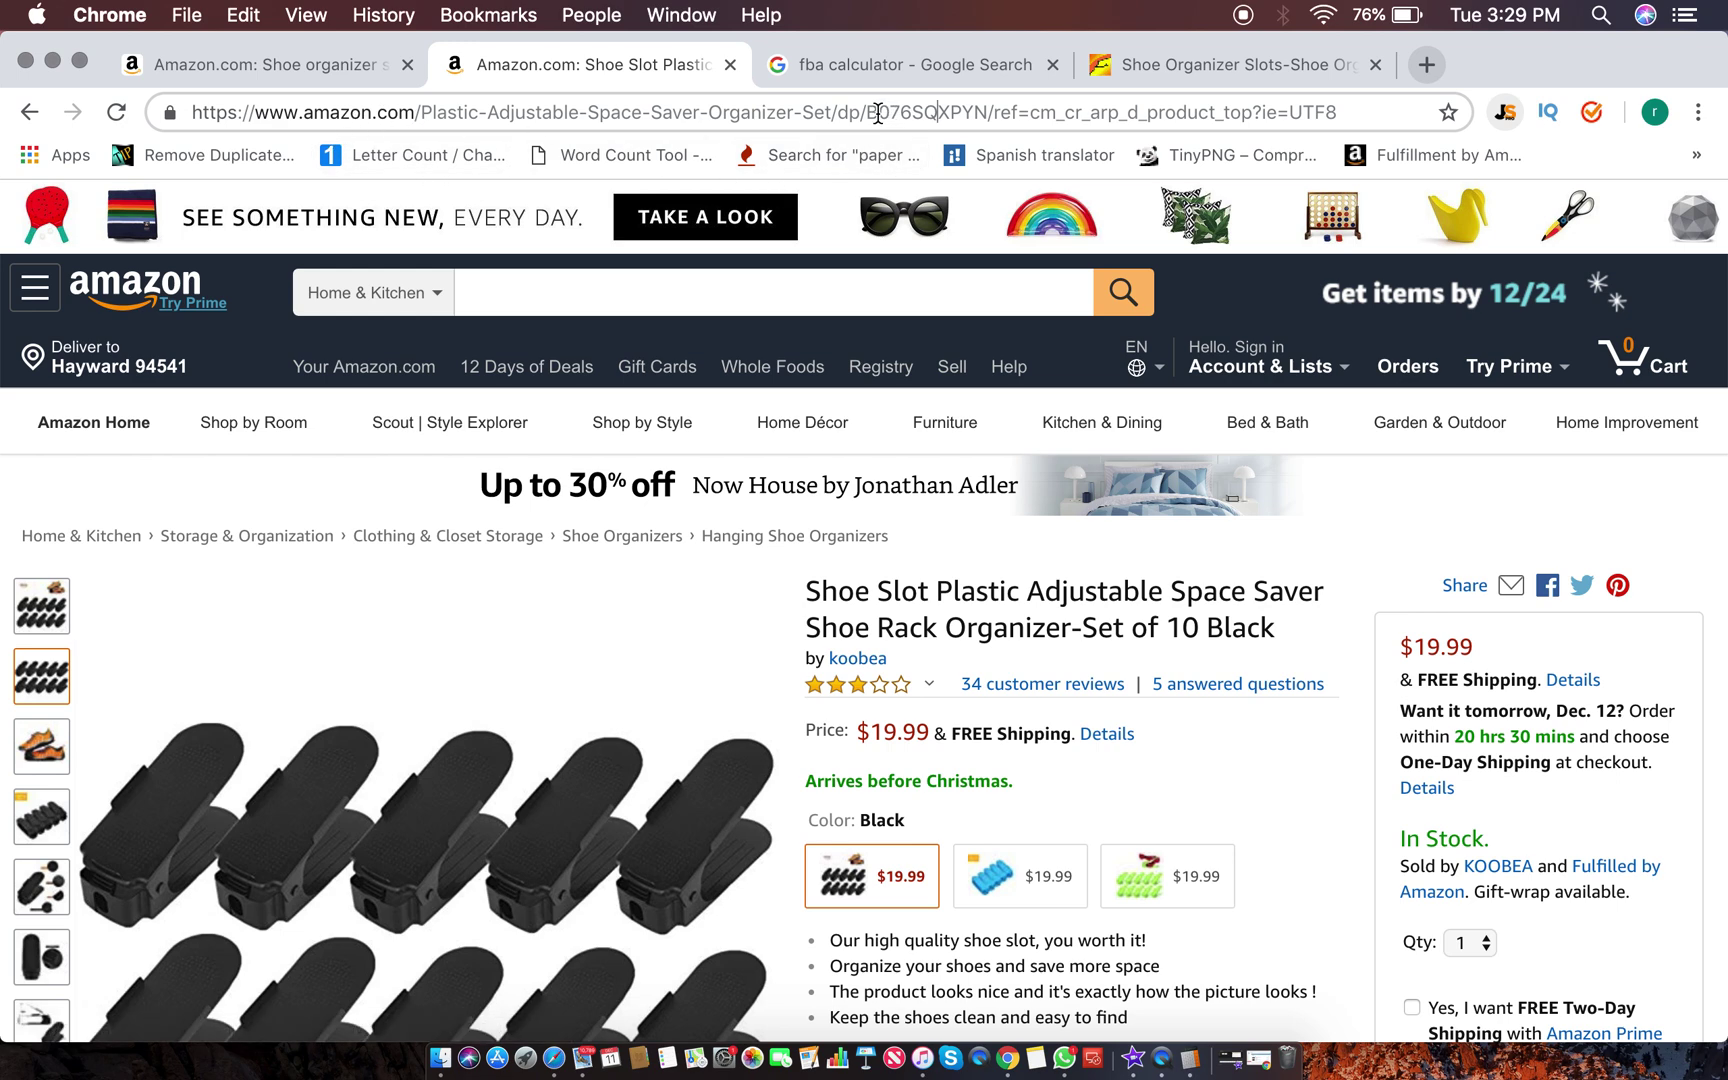
left_click_drag(872, 112, 972, 112)
left_click(967, 112)
double_click(967, 112)
key("super+c")
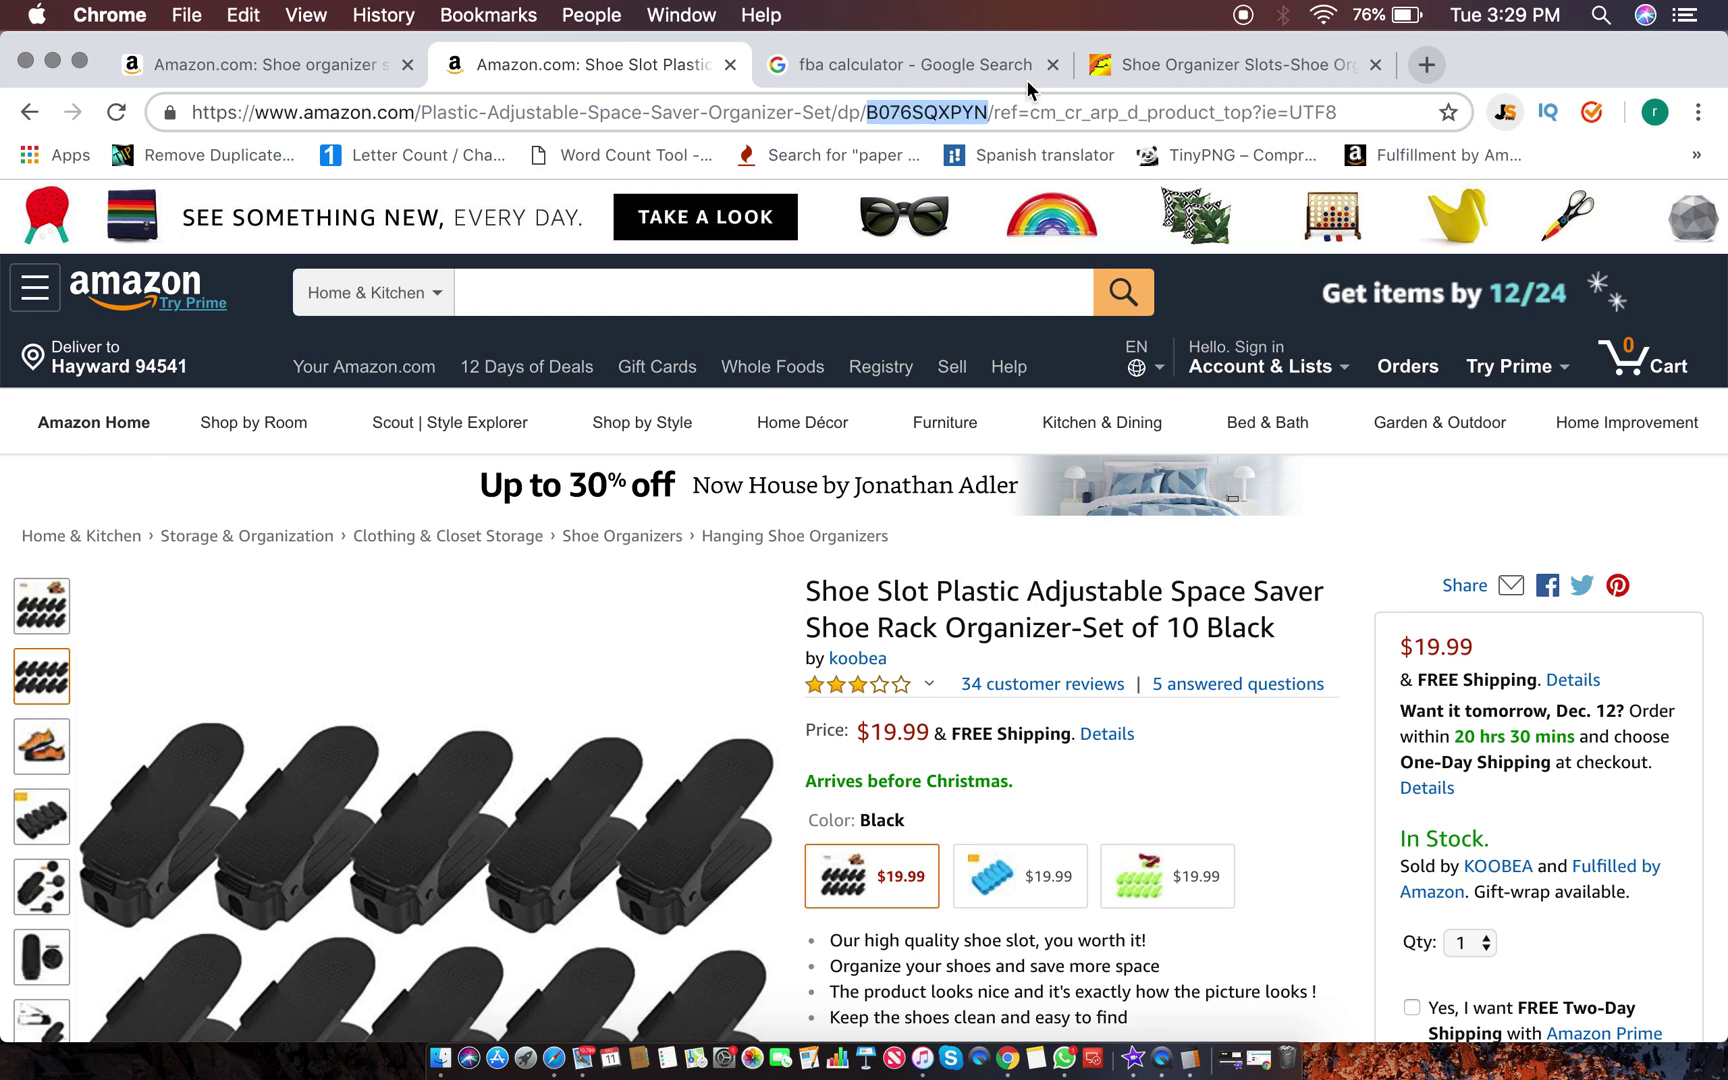
Step: Open Amazon Seller Central's FBA Revenue Calculator from the fba calculator search results
left_click(970, 78)
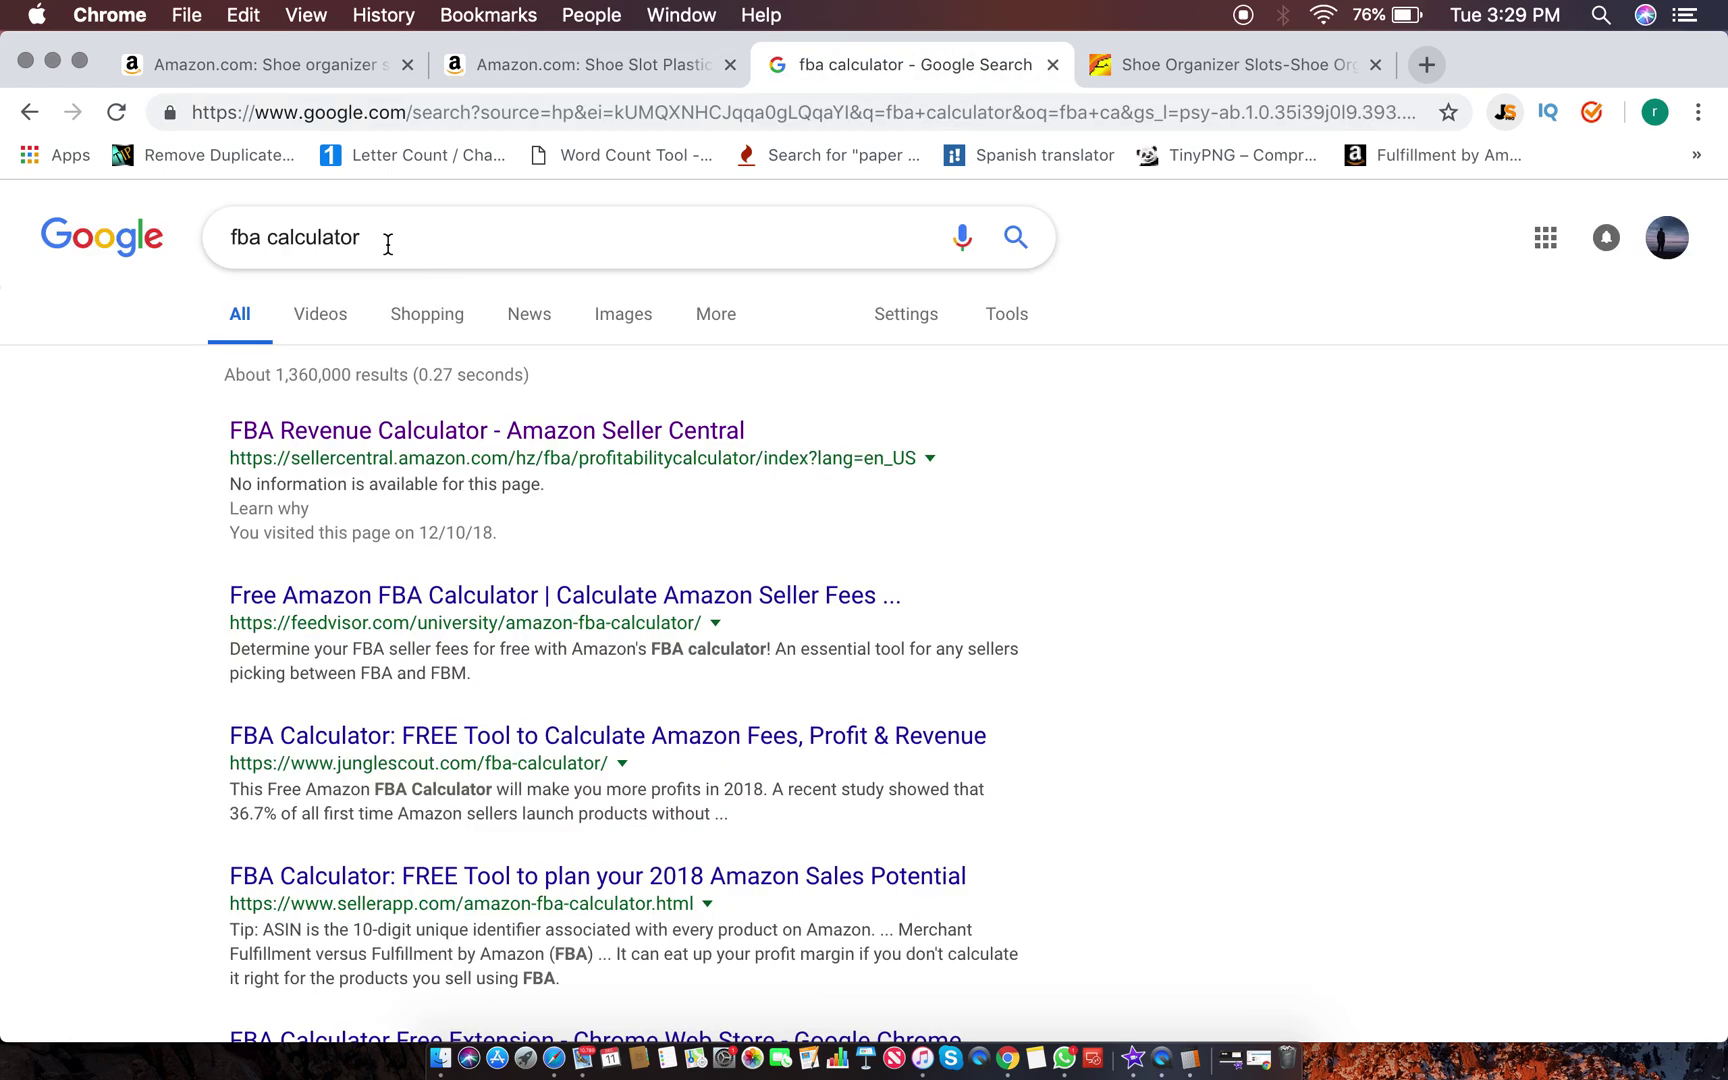
left_click(459, 432)
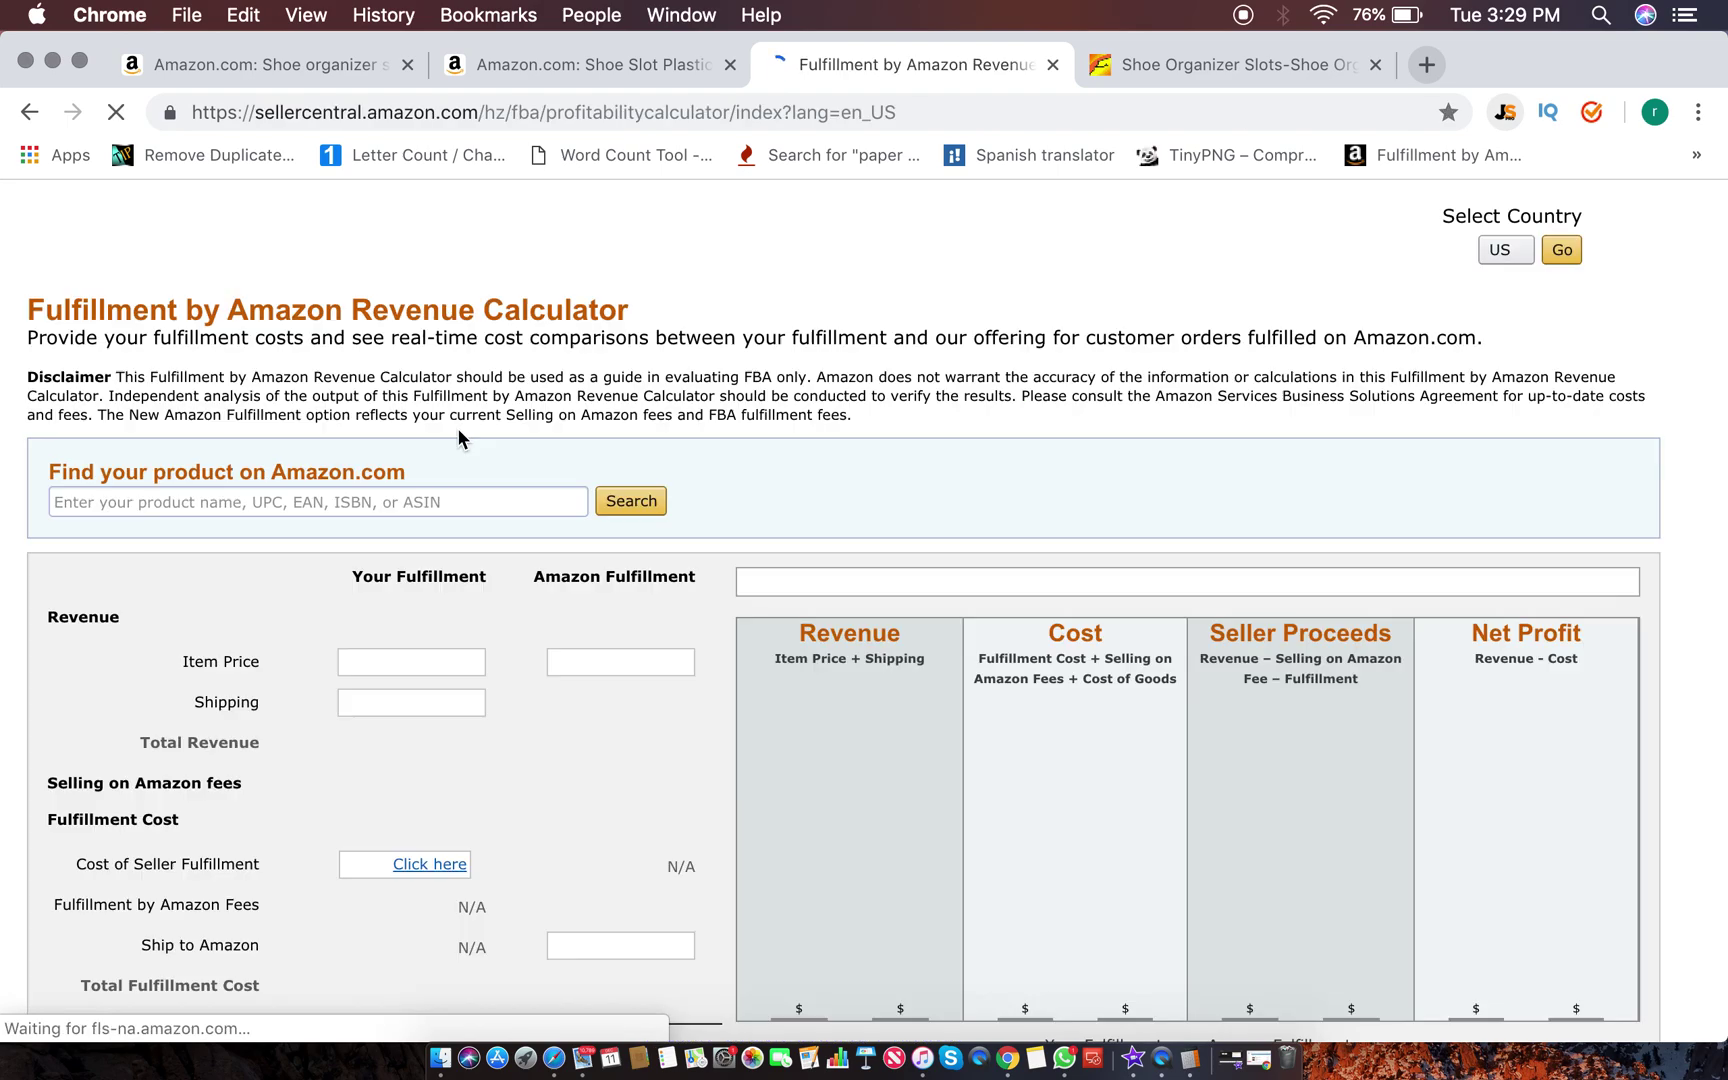
scroll(500, 750, "down", 3)
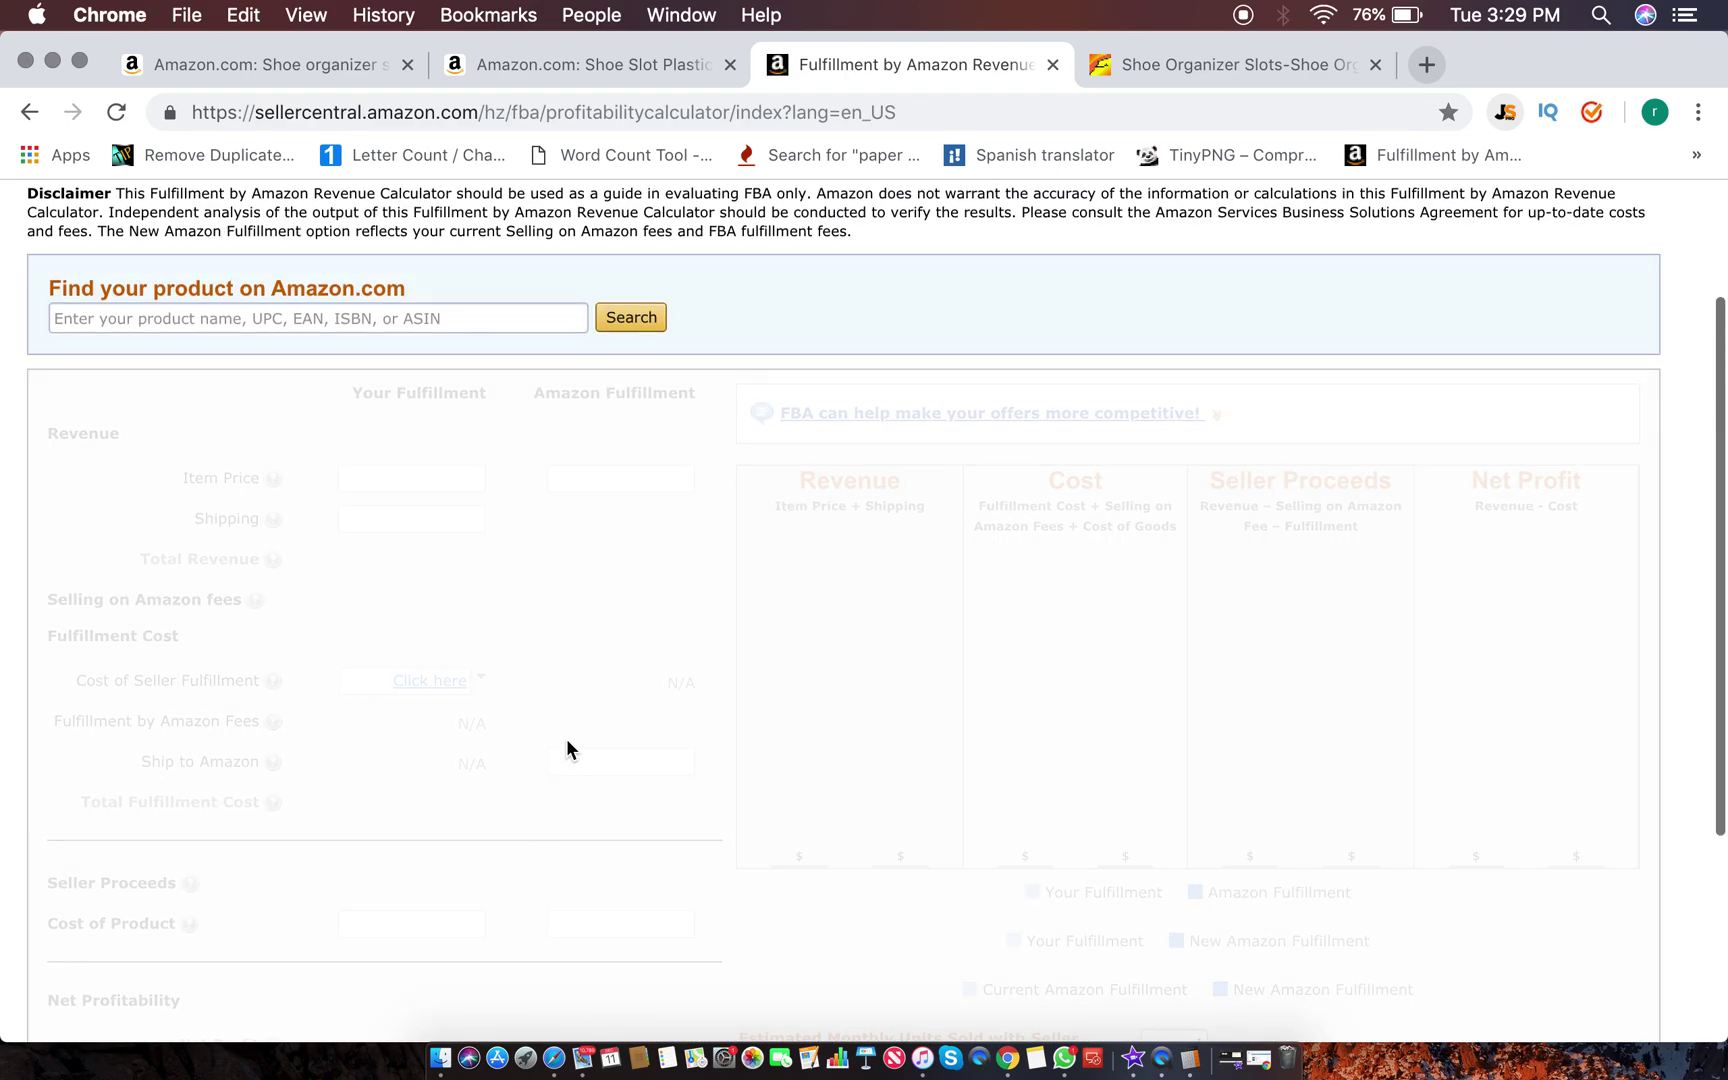
scroll(566, 750, "up", 2)
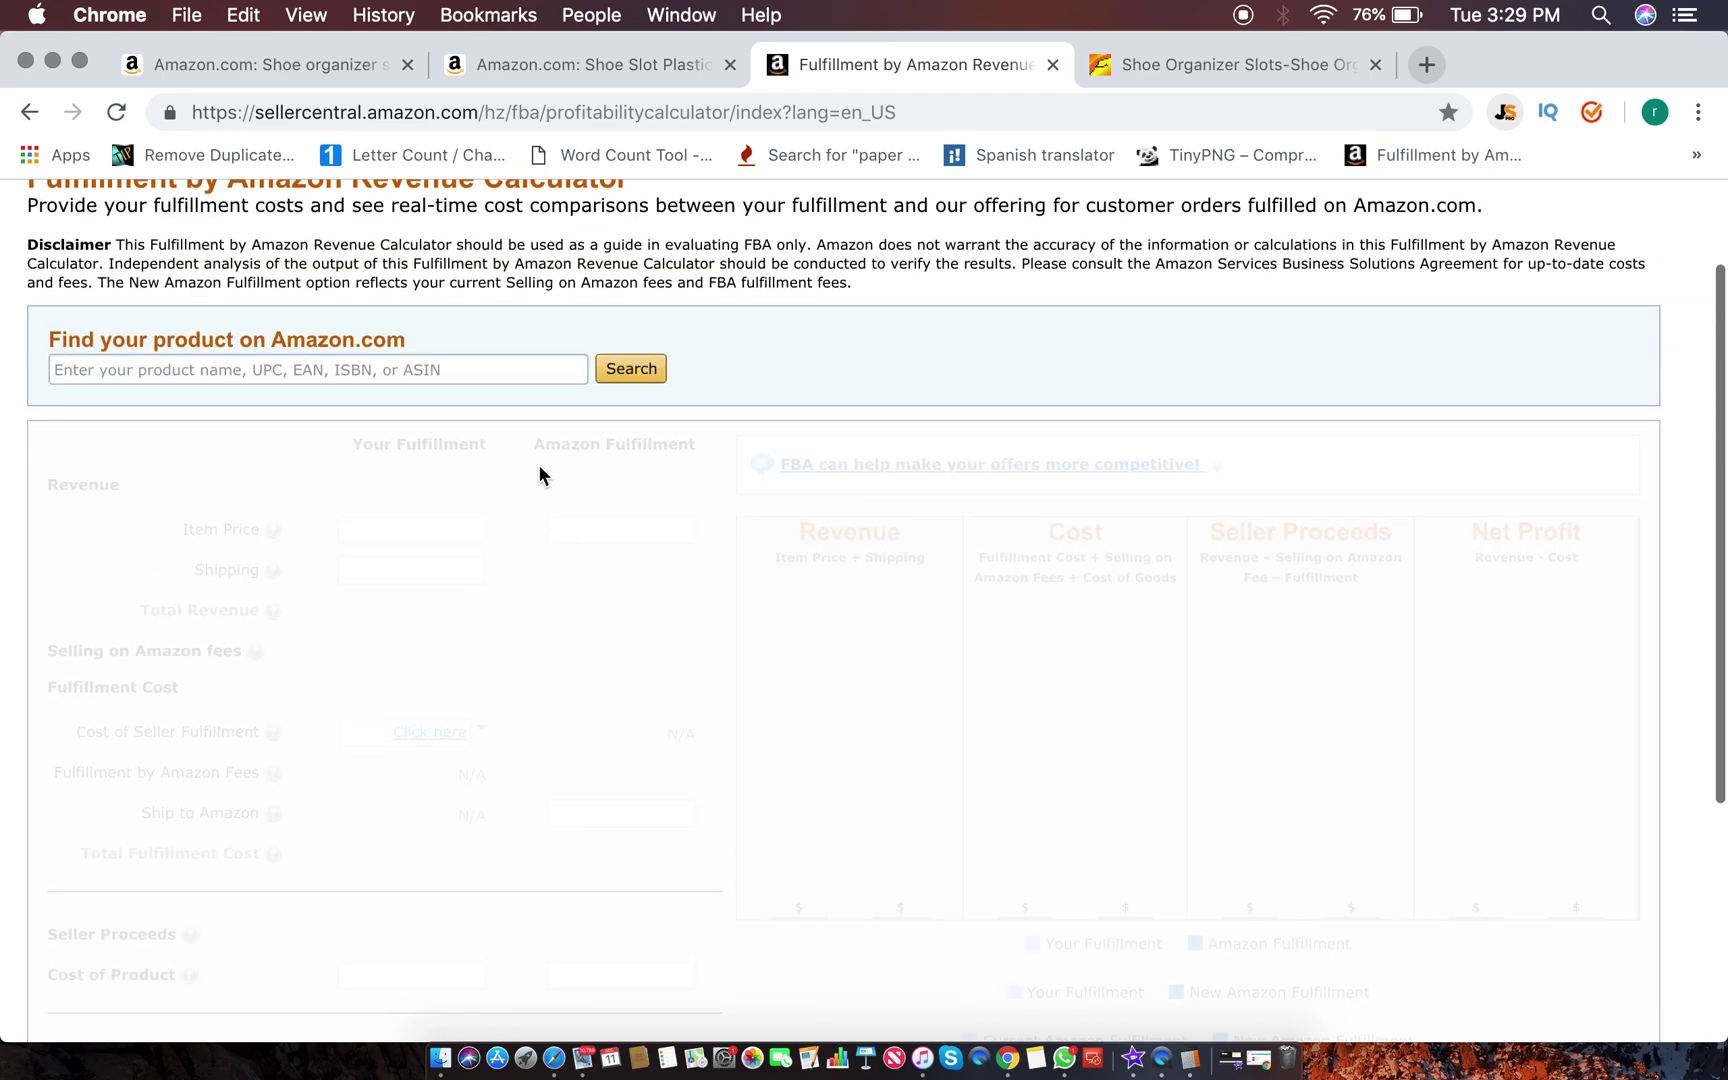
Step: Look up the koobea shoe slot set in the revenue calculator using the copied ASIN B076SQXPYN
left_click(517, 382)
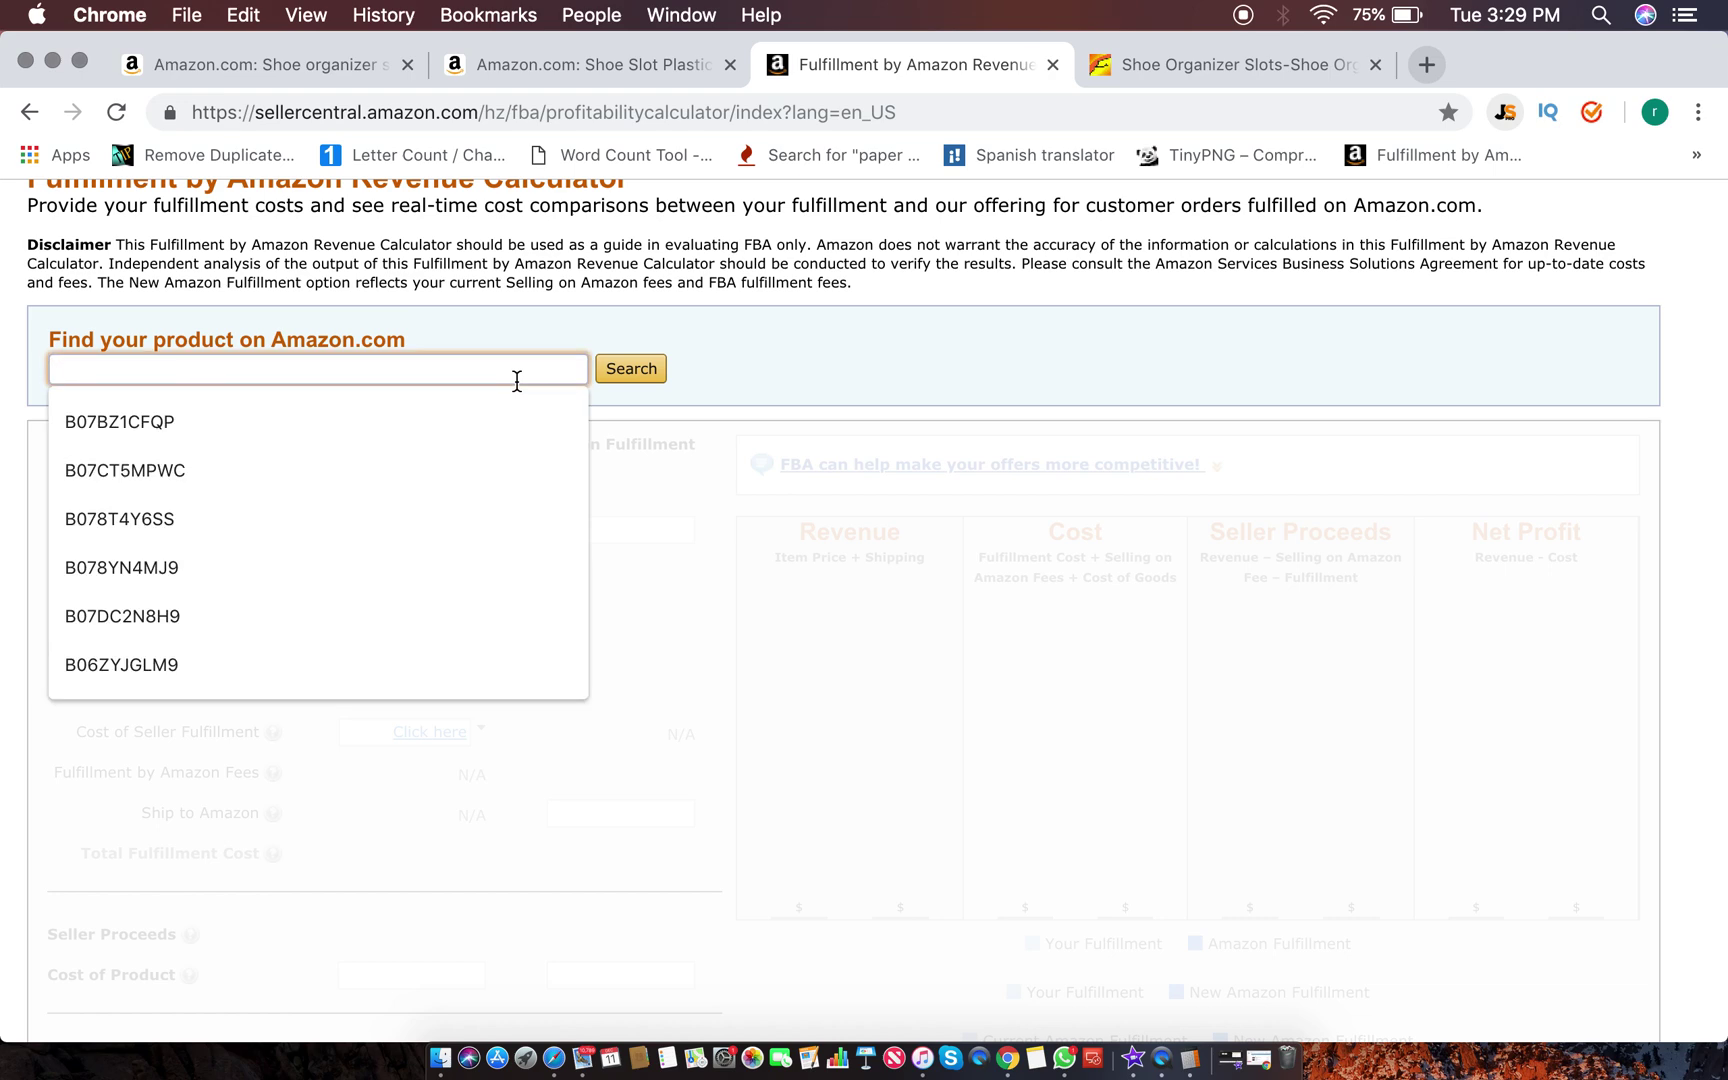
key("super+v")
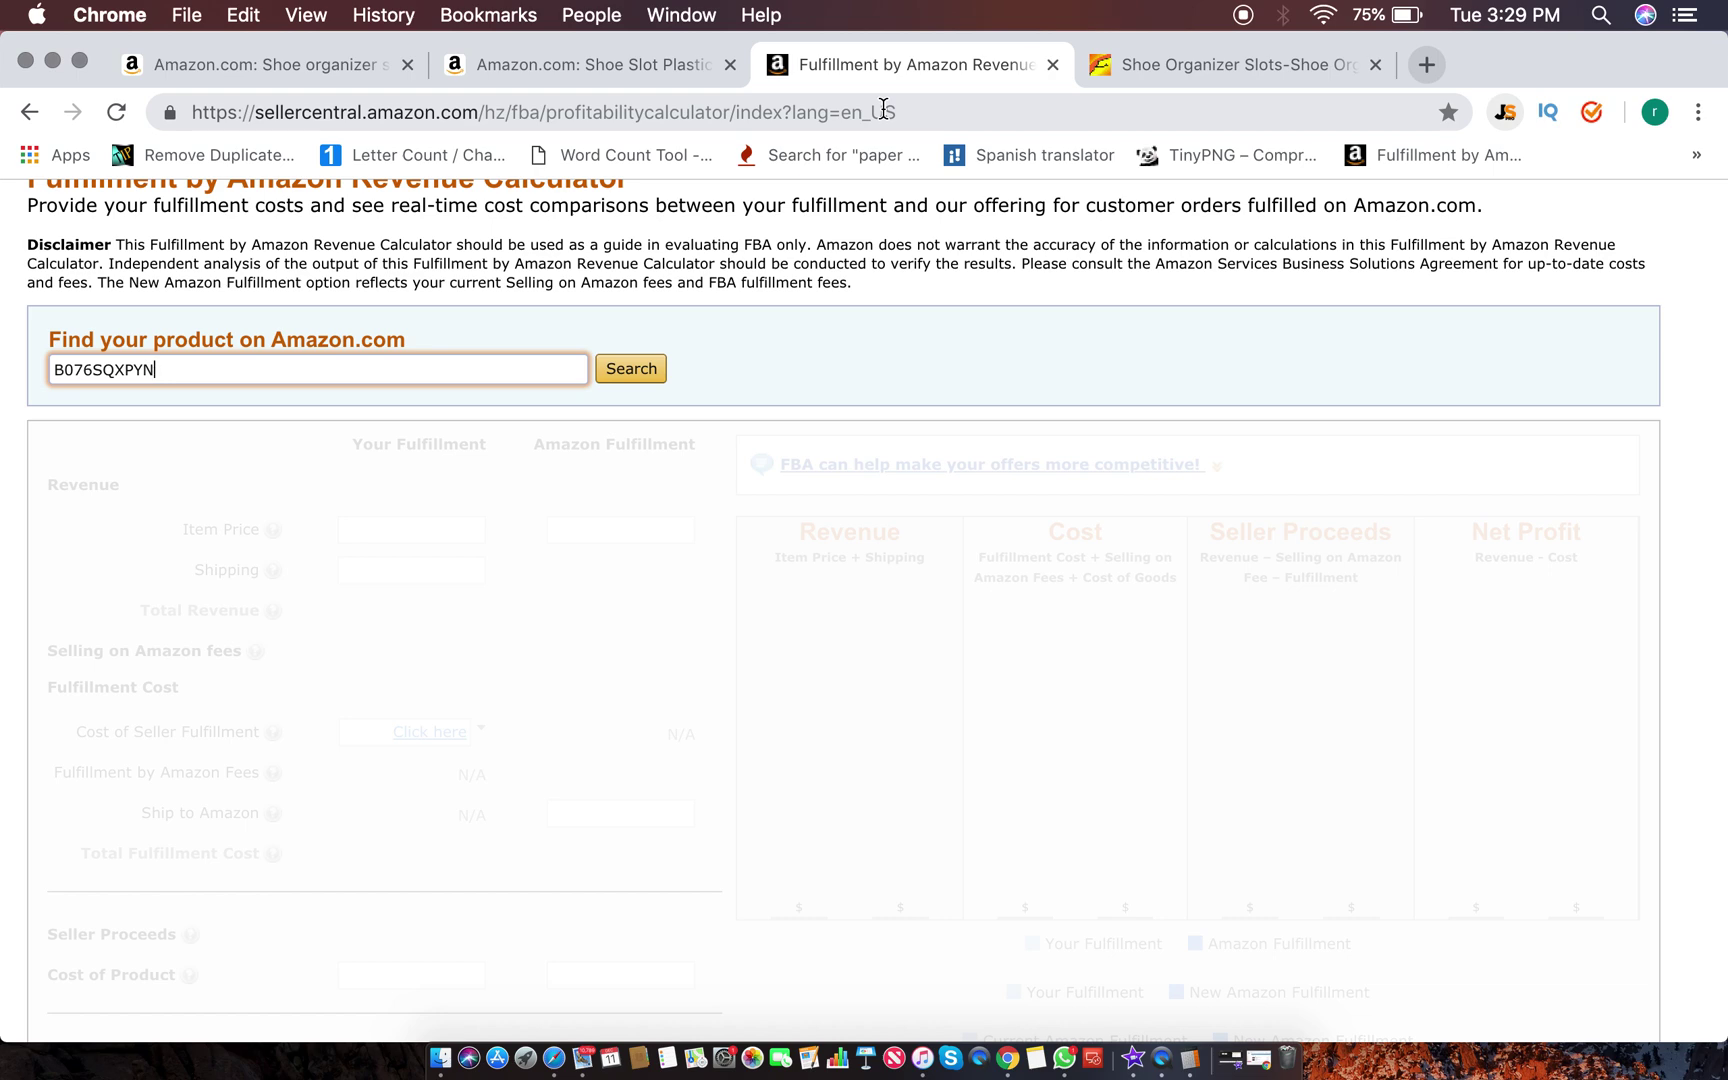
left_click(645, 374)
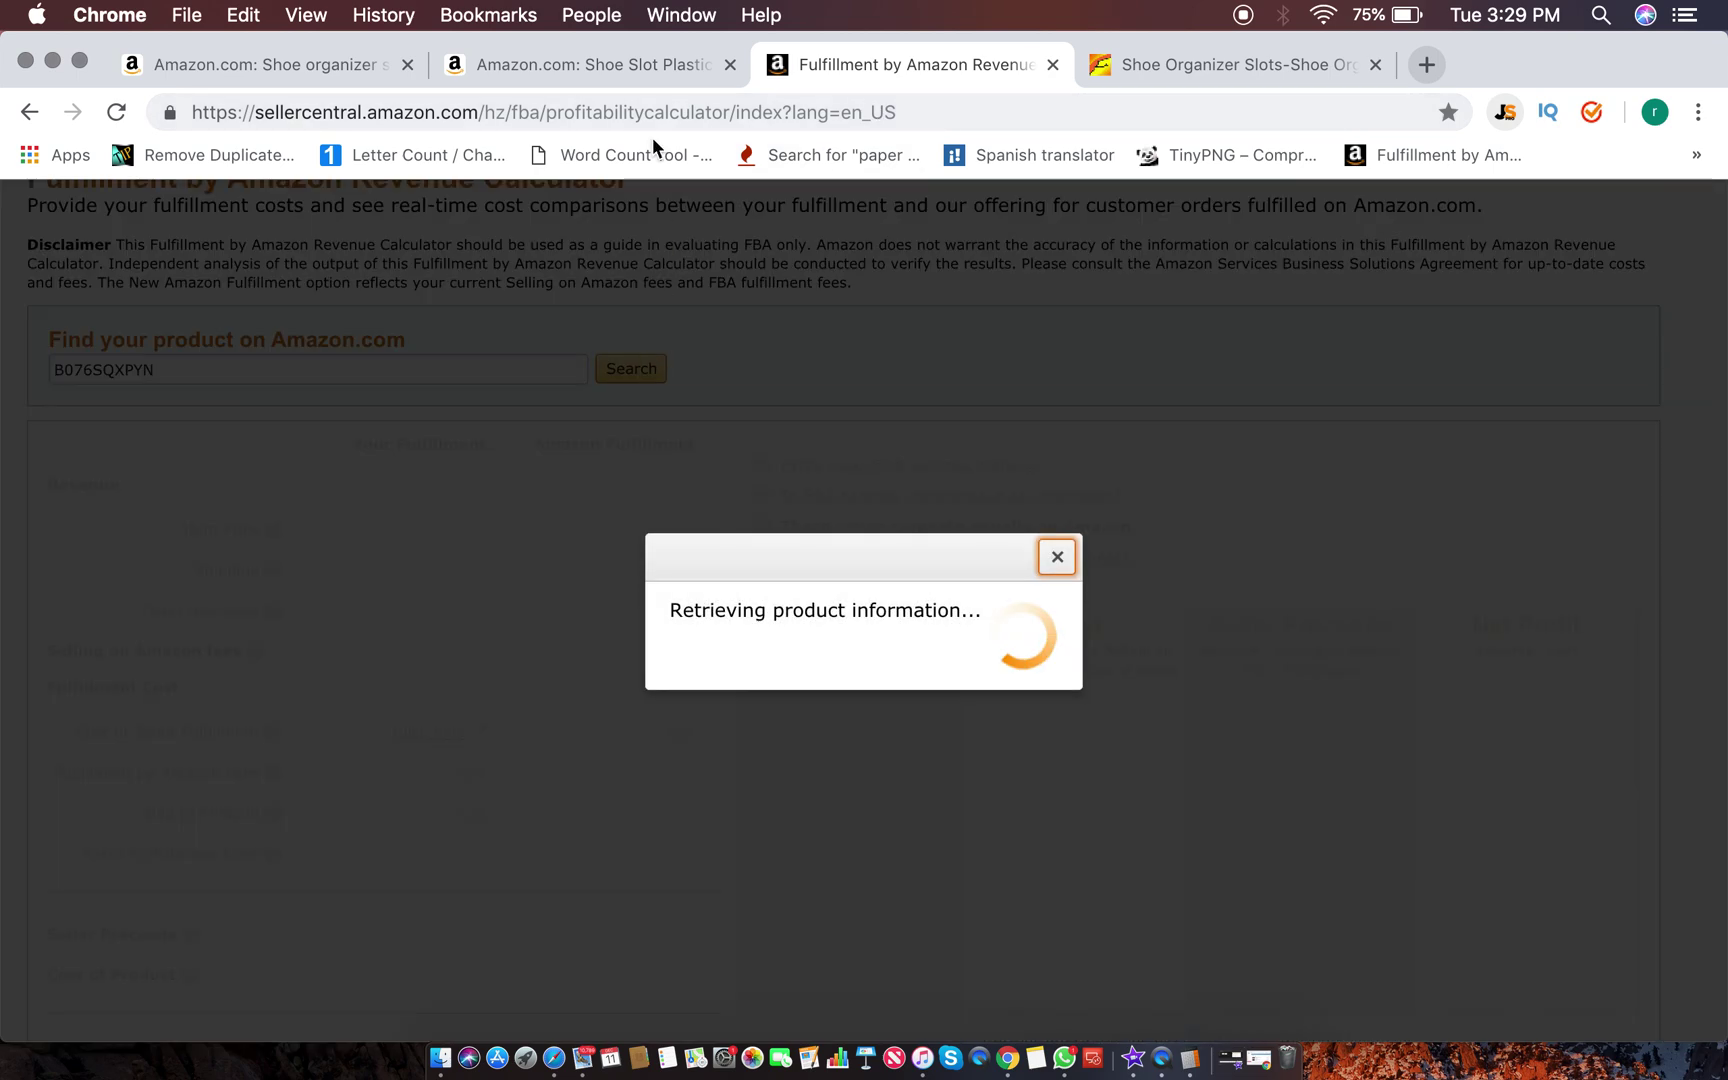
left_click(606, 77)
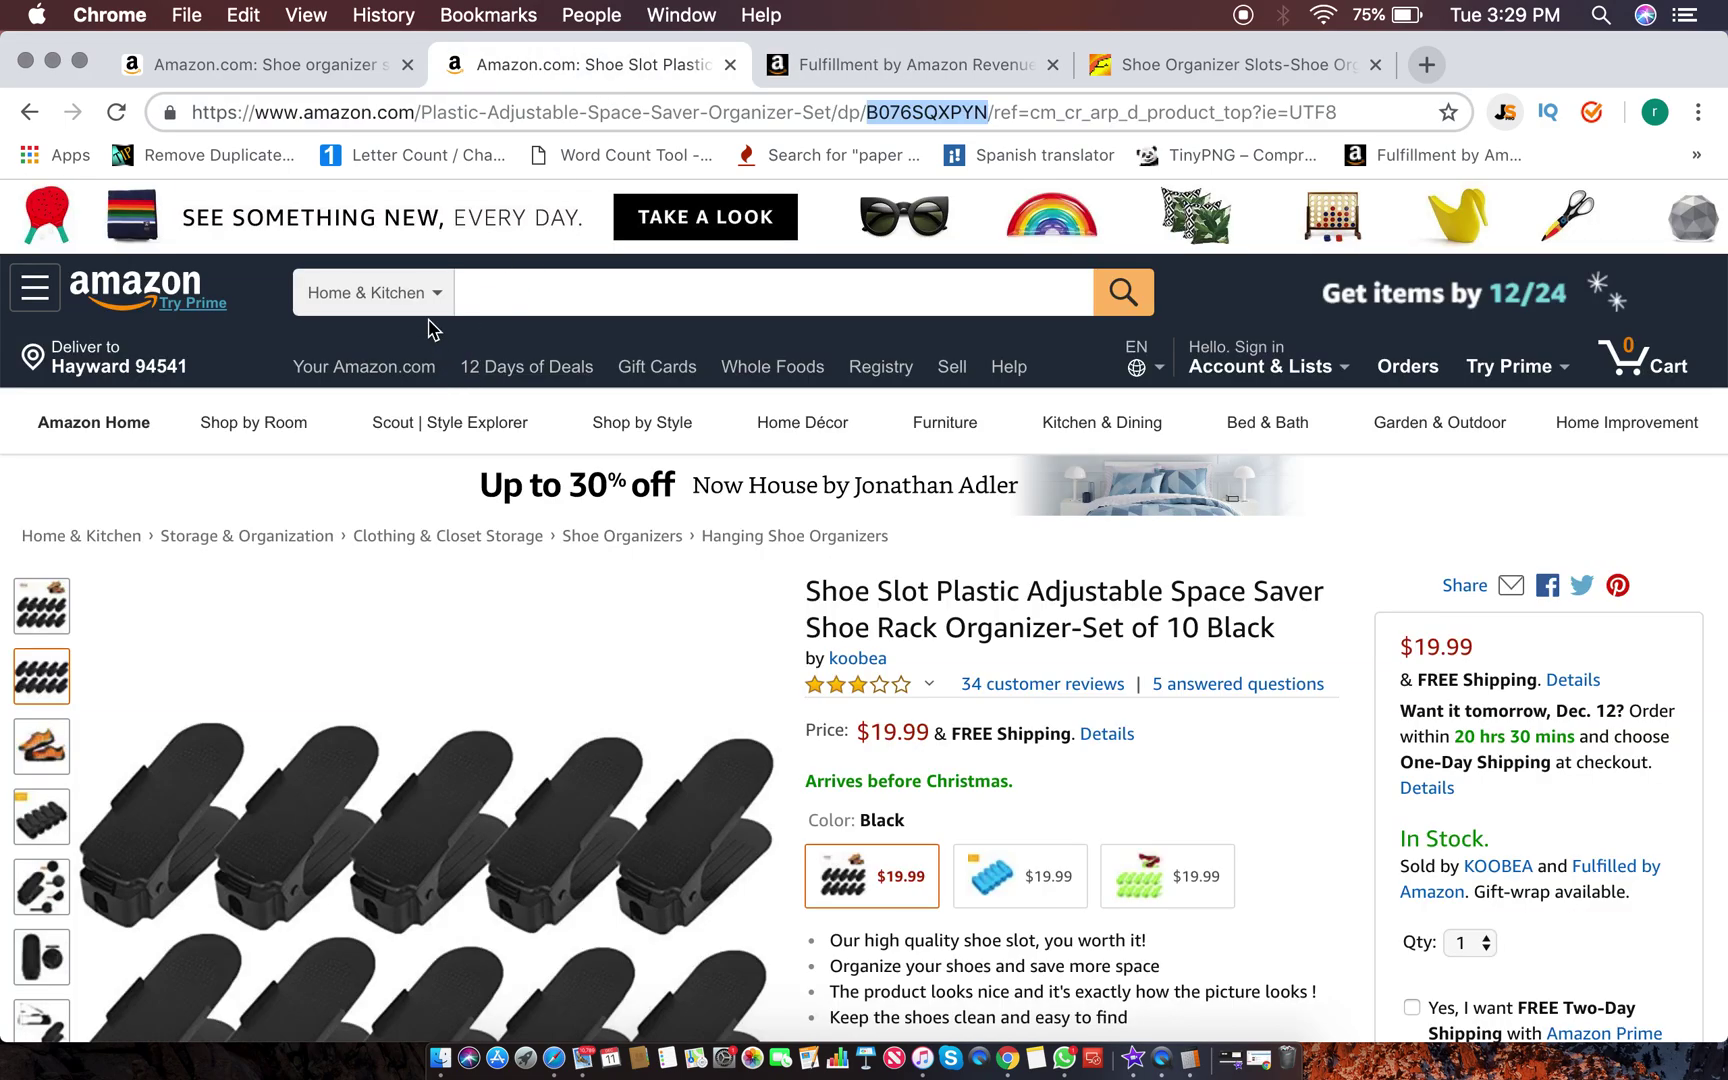
left_click(988, 84)
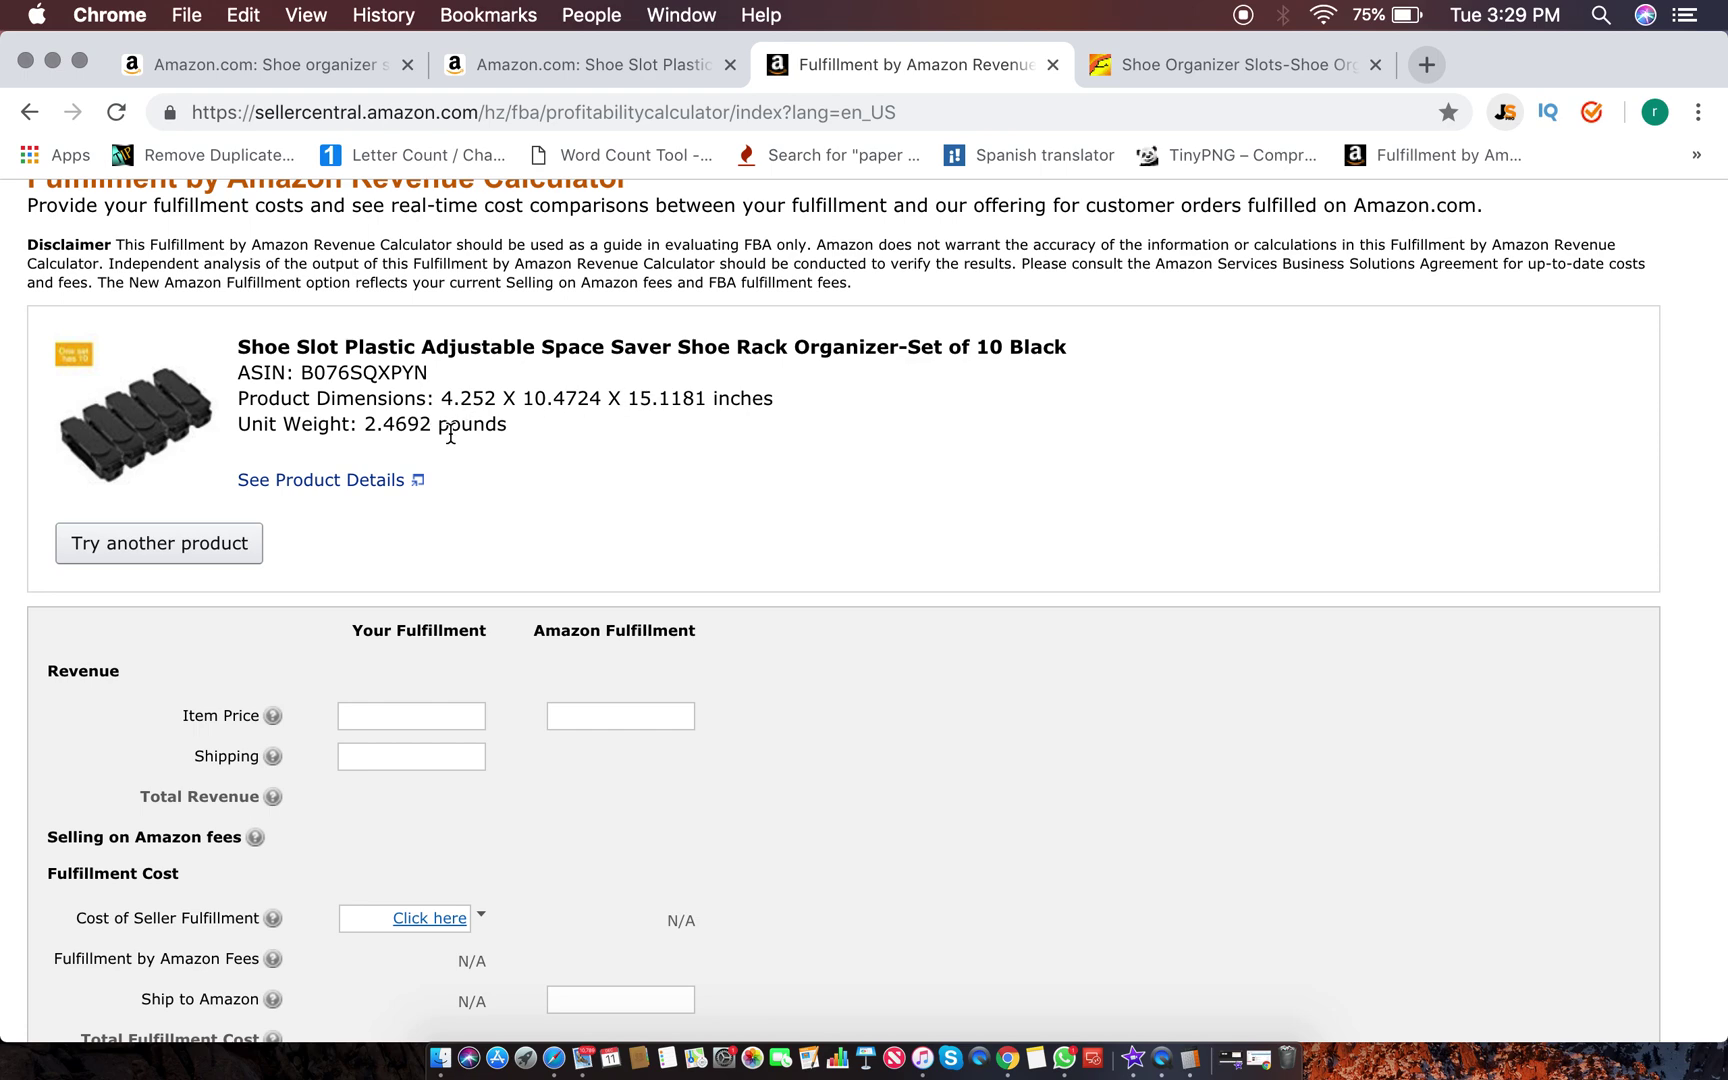
Step: Review the matched product's dimensions, weight and calculator fields, and check the price and rating on the koobea listing
scroll(681, 704, "down", 3)
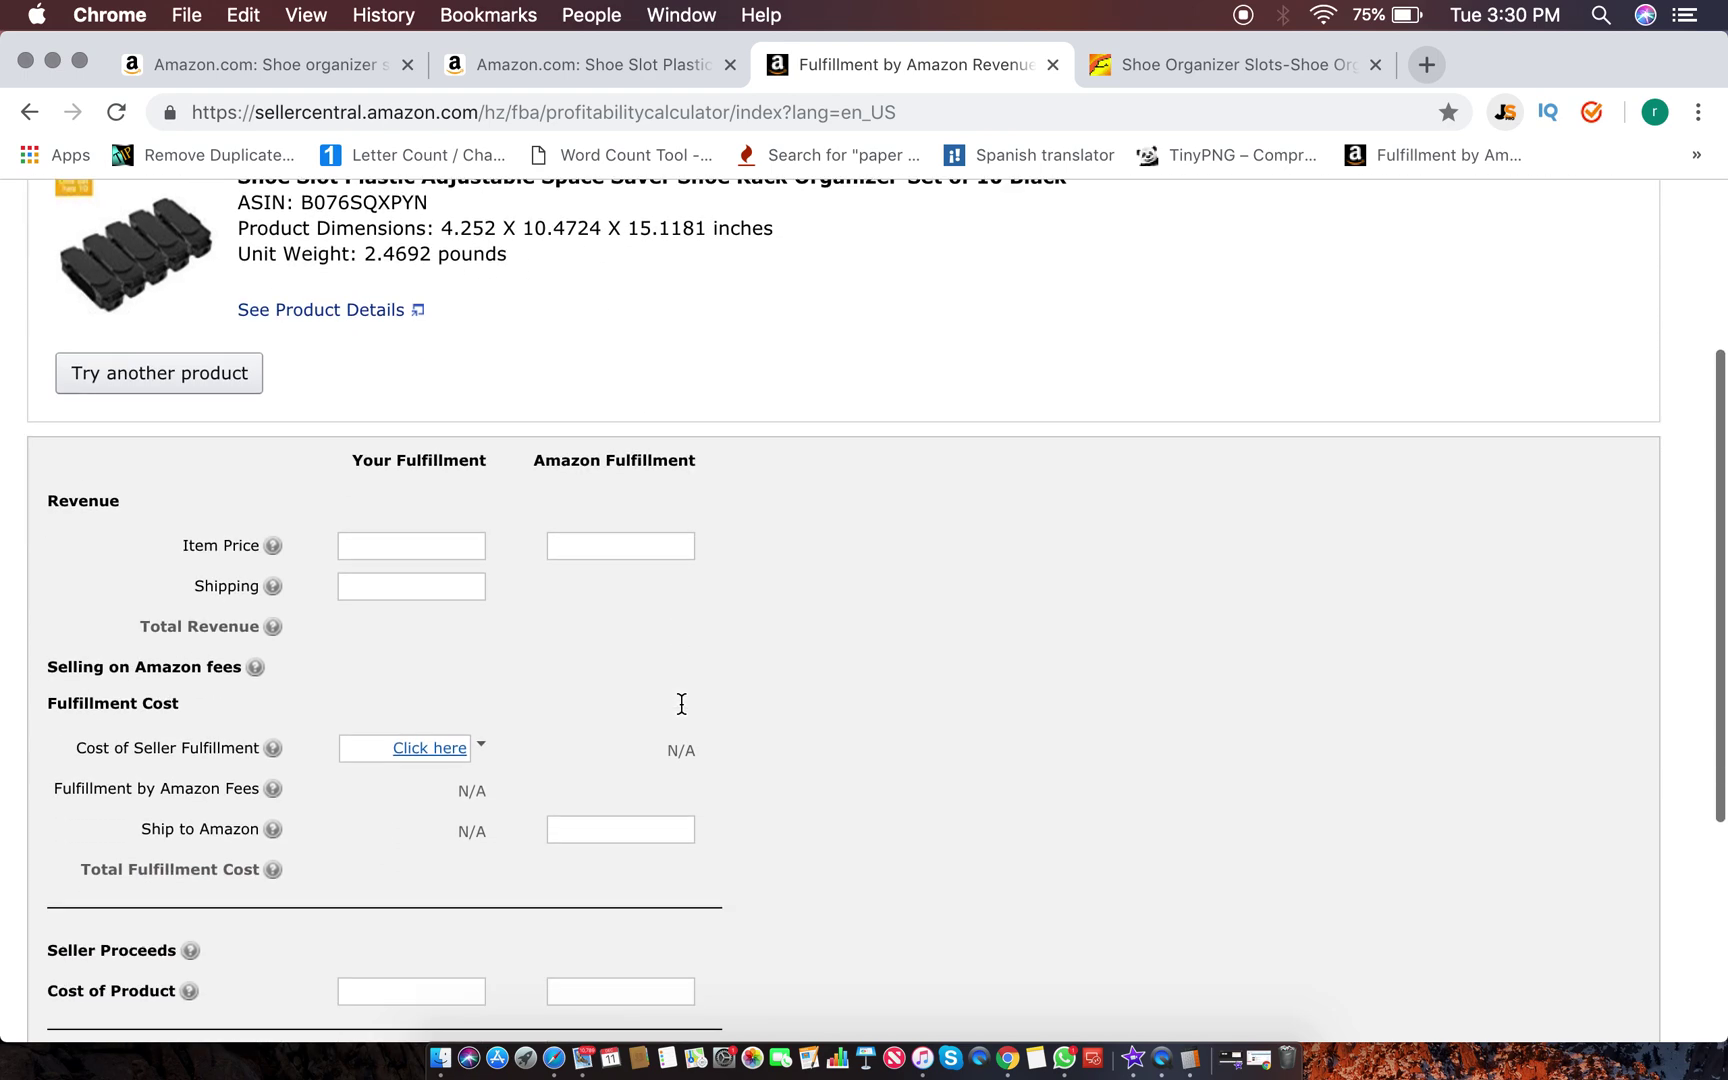
scroll(680, 705, "down", 2)
scroll(680, 708, "up", 3)
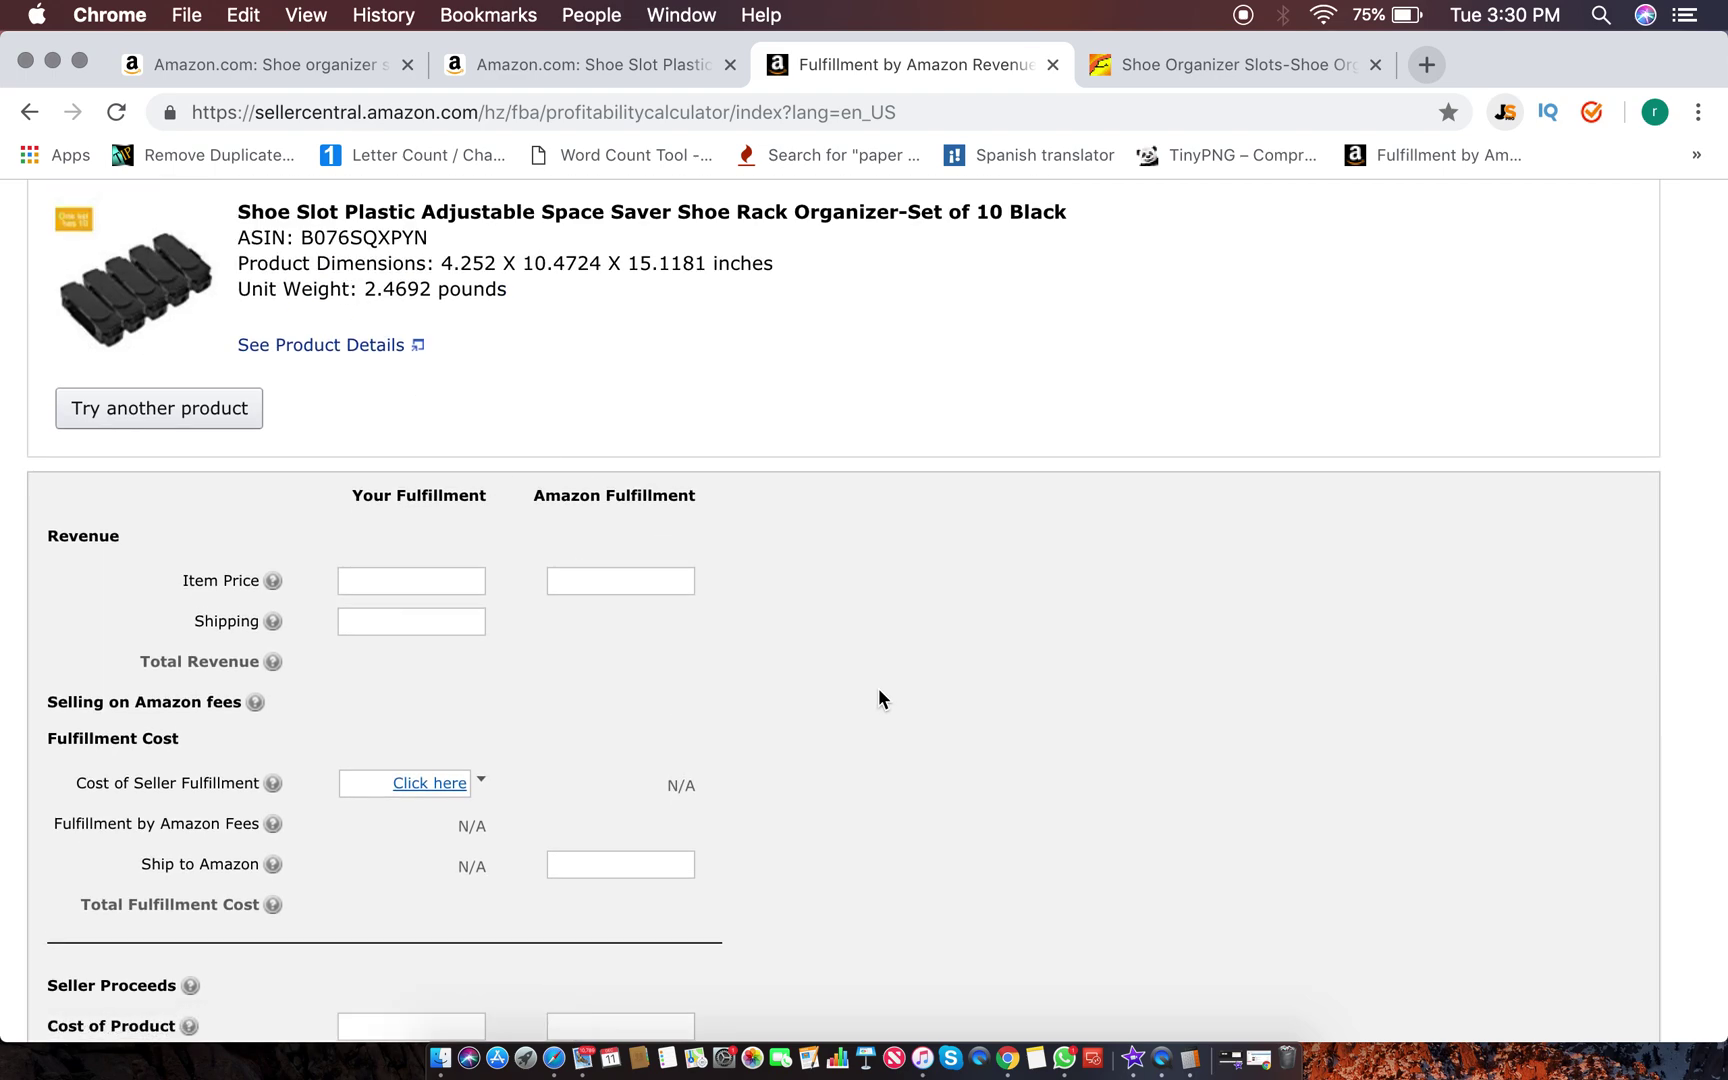
scroll(880, 698, "down", 2)
scroll(752, 648, "up", 3)
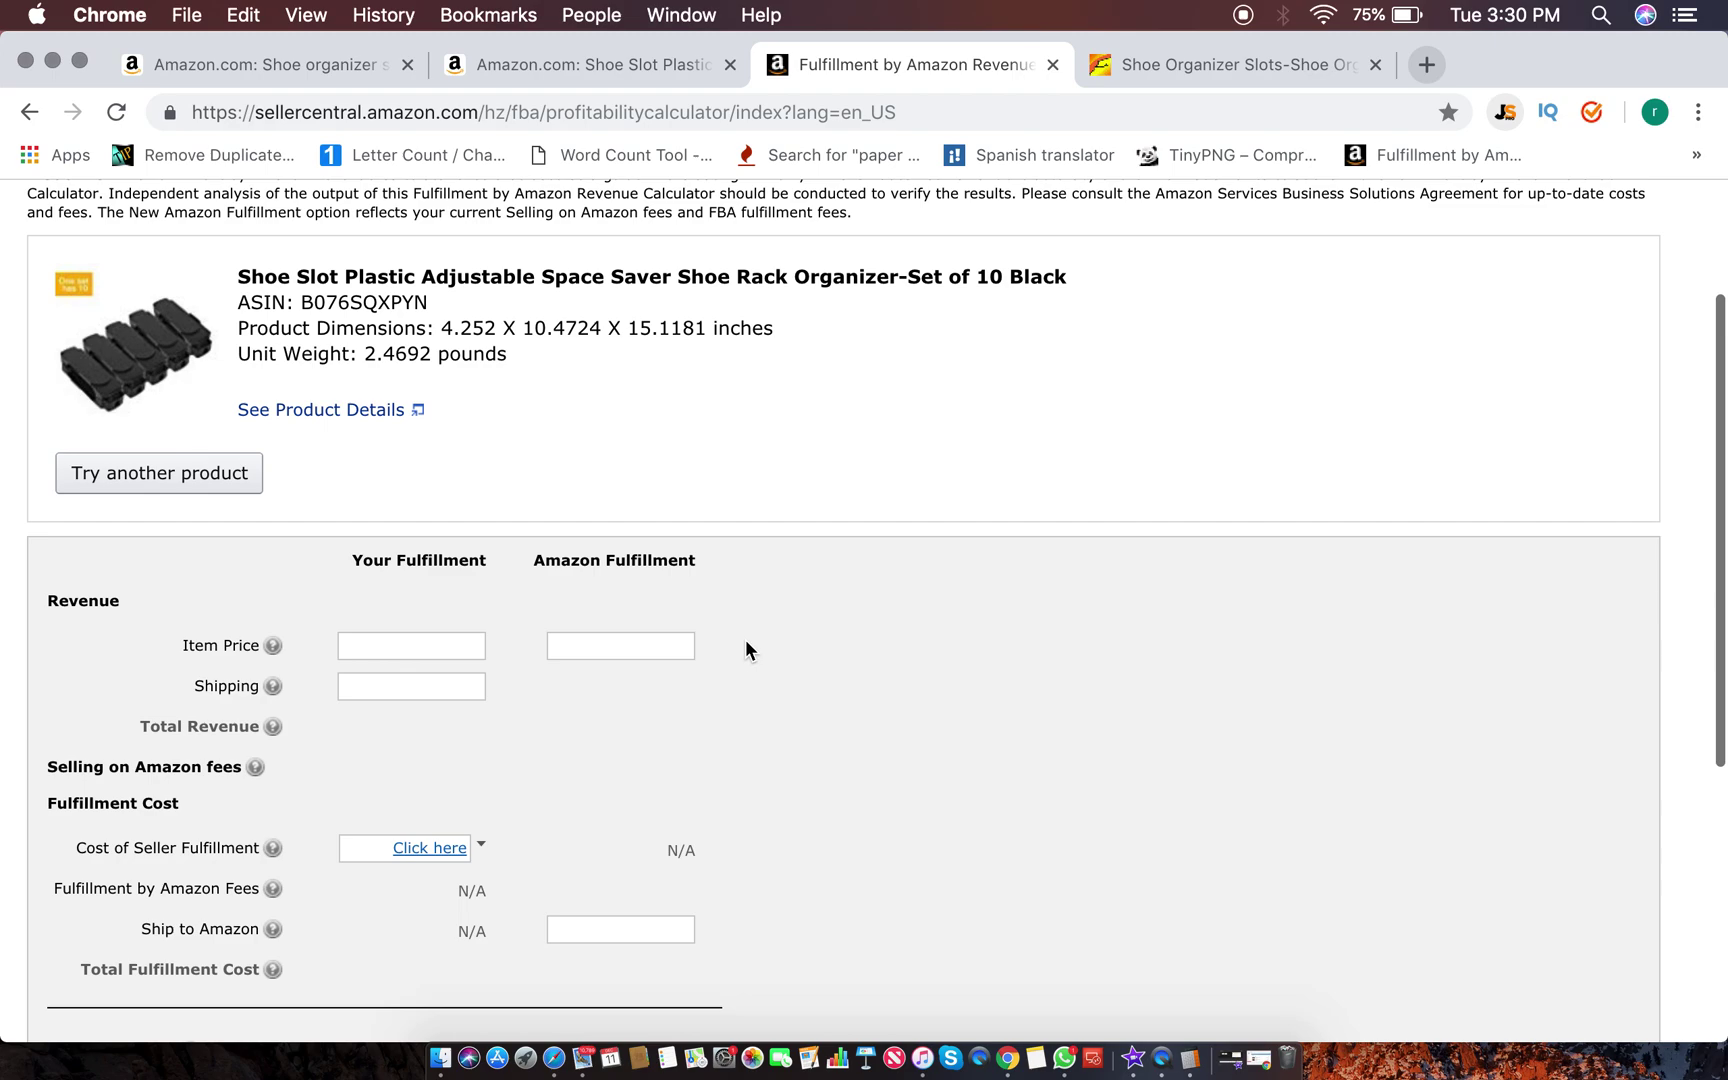
left_click(659, 62)
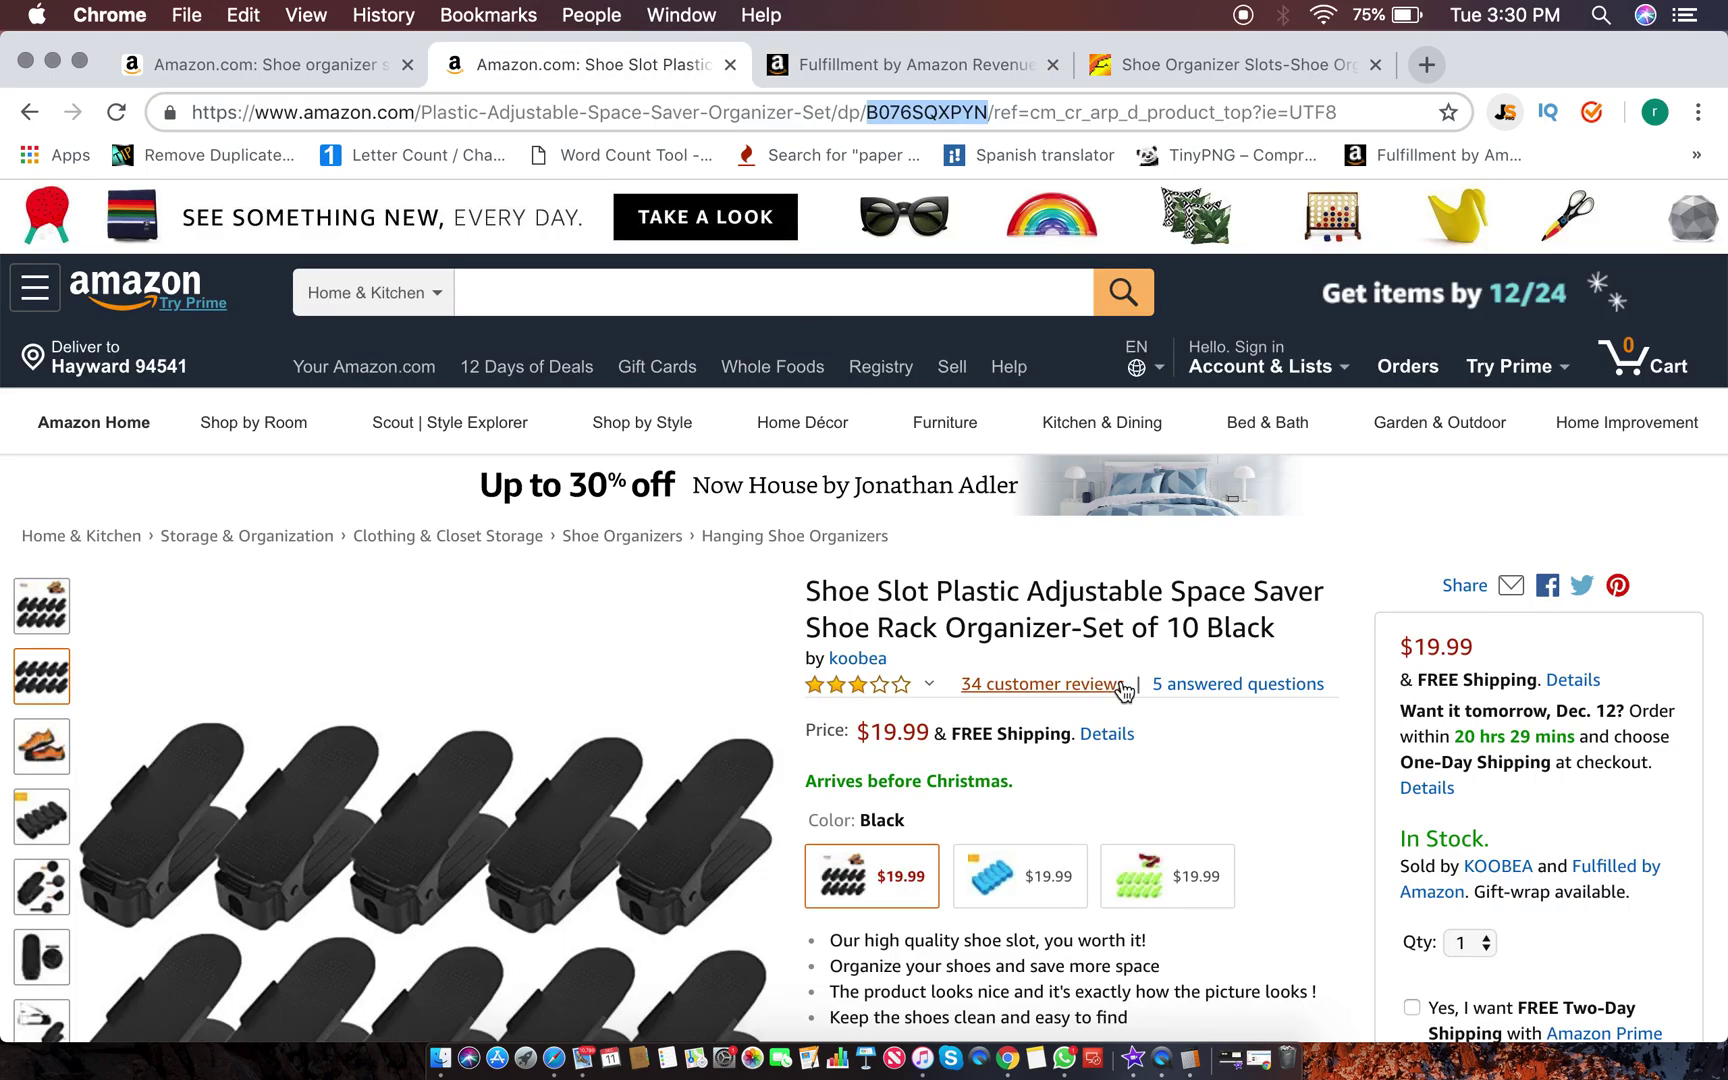
mouse_move(915, 682)
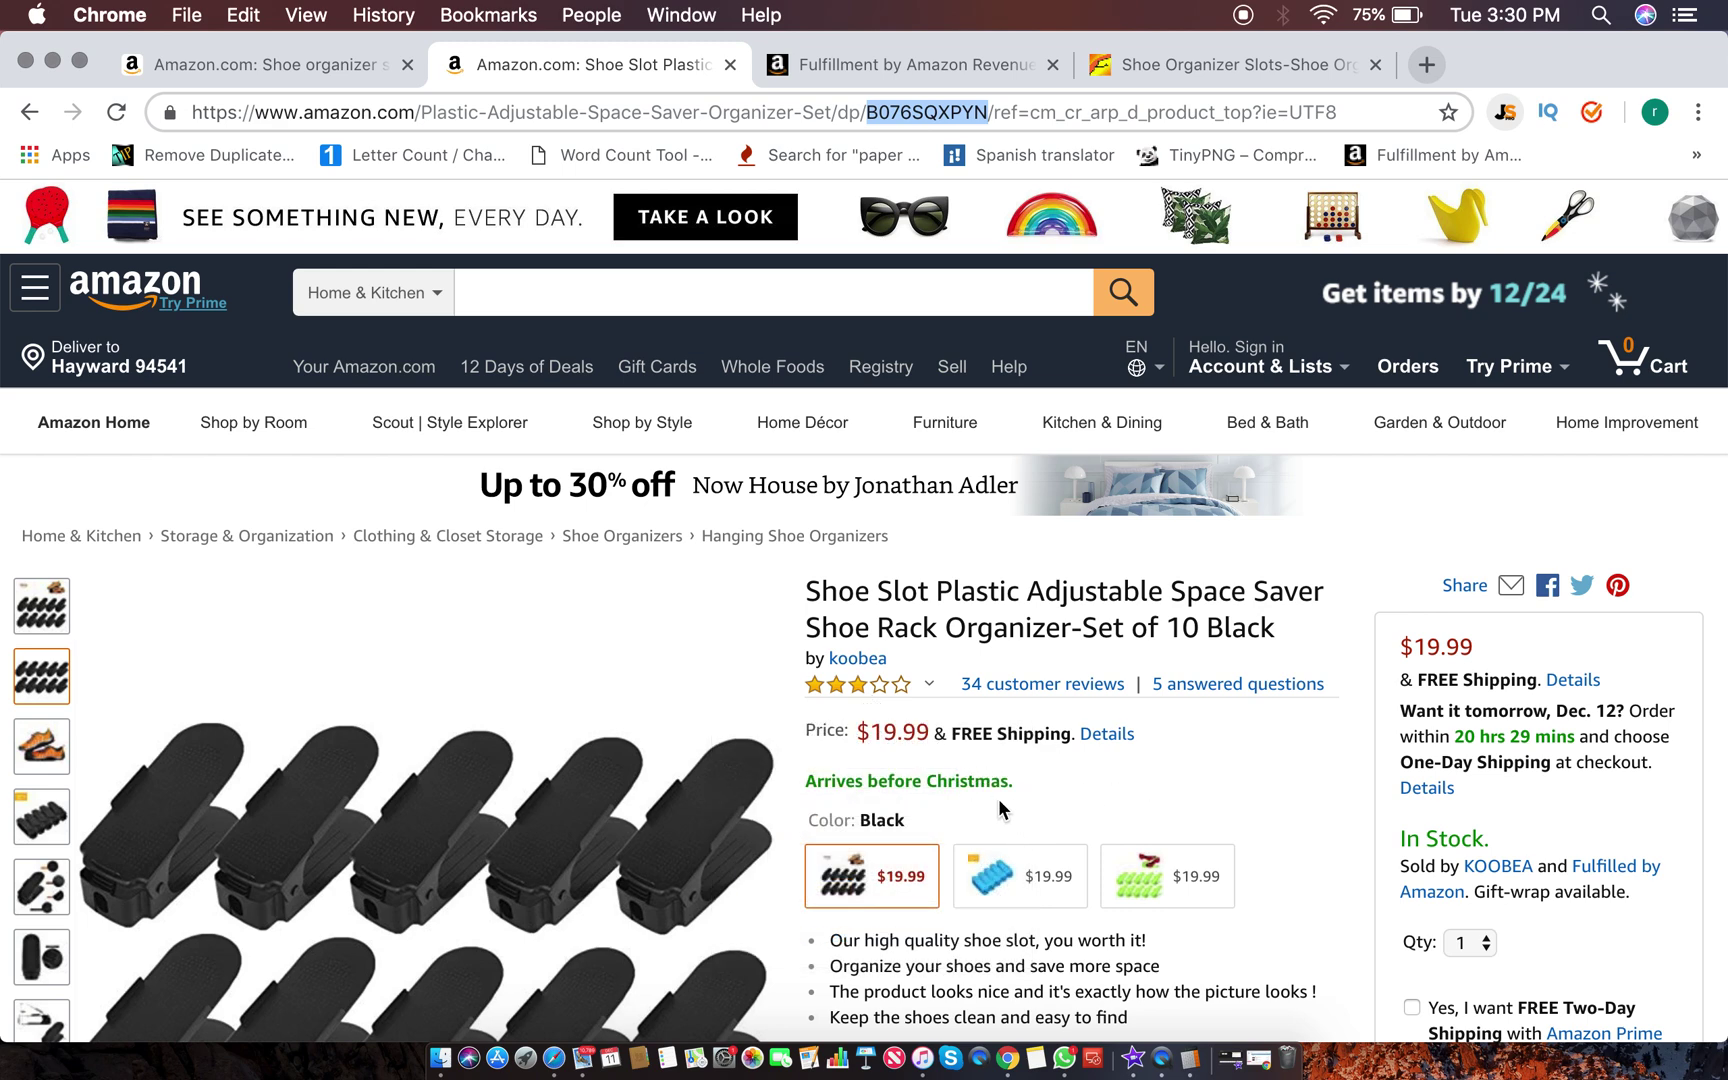
left_click(1152, 786)
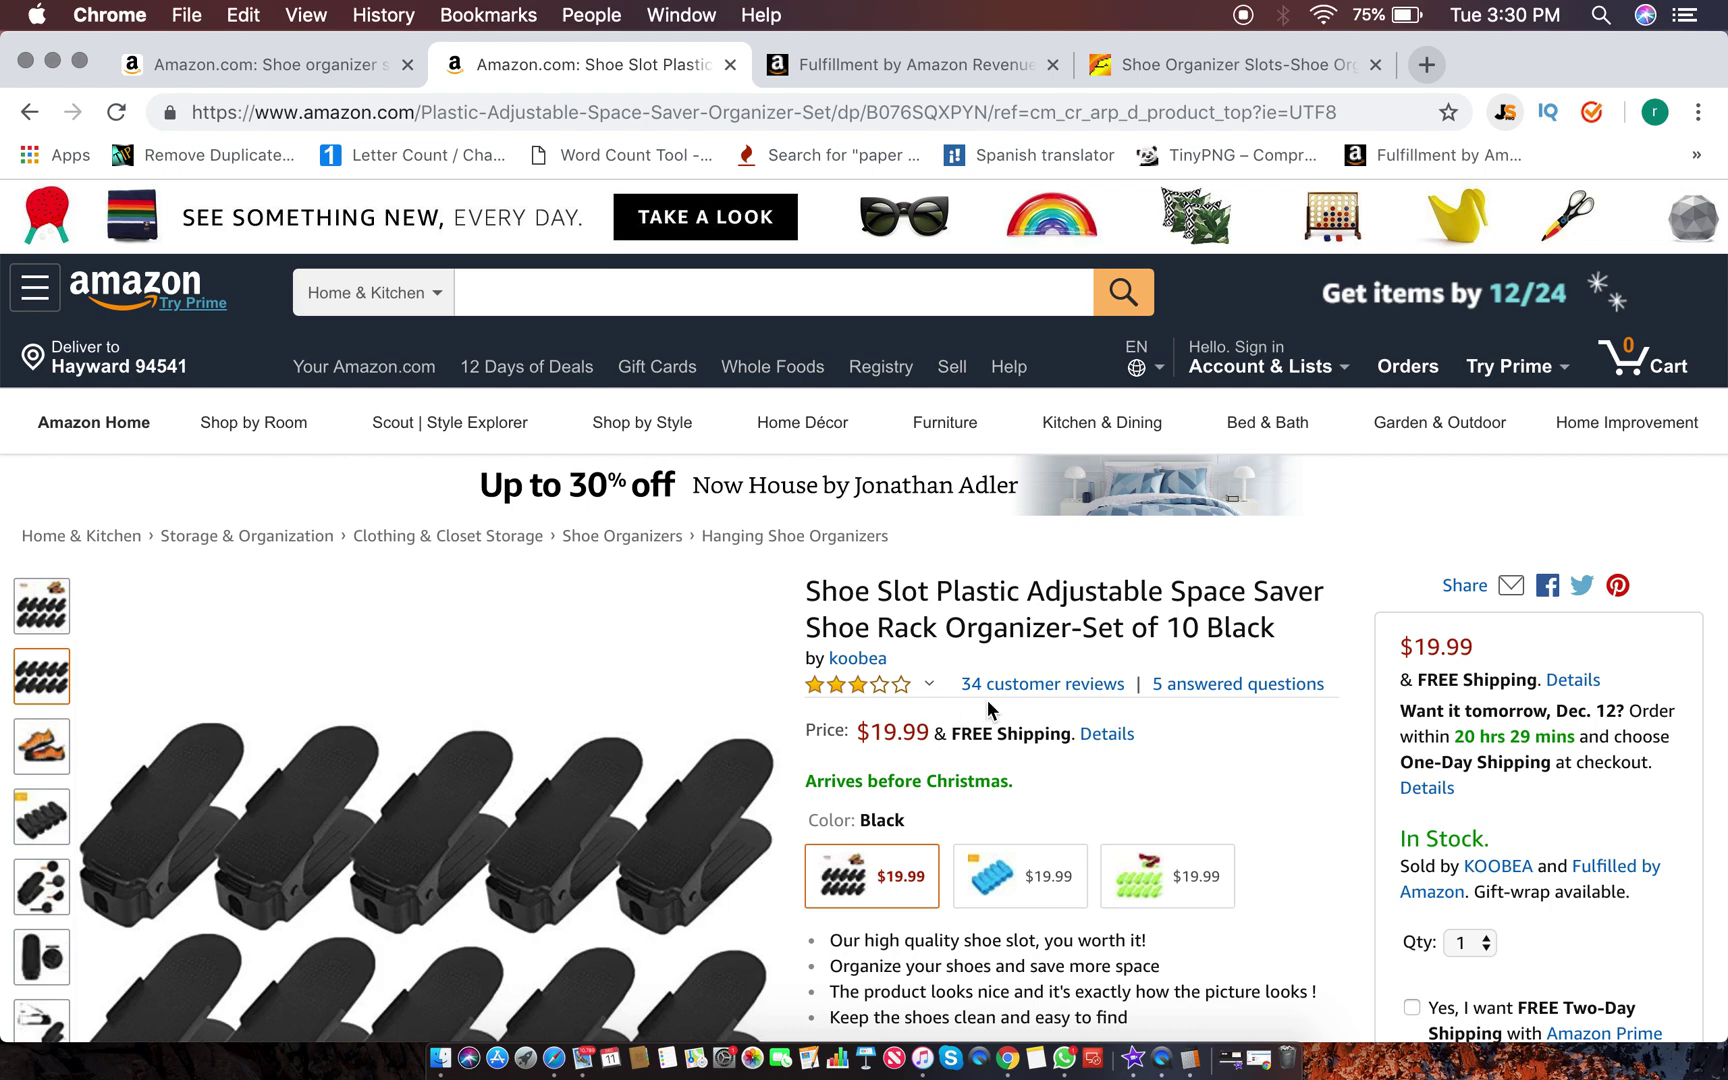
Step: Set the Amazon Fulfillment item price to 24.99 and the cost of product to 10 in the revenue calculator
left_click(927, 80)
left_click(583, 646)
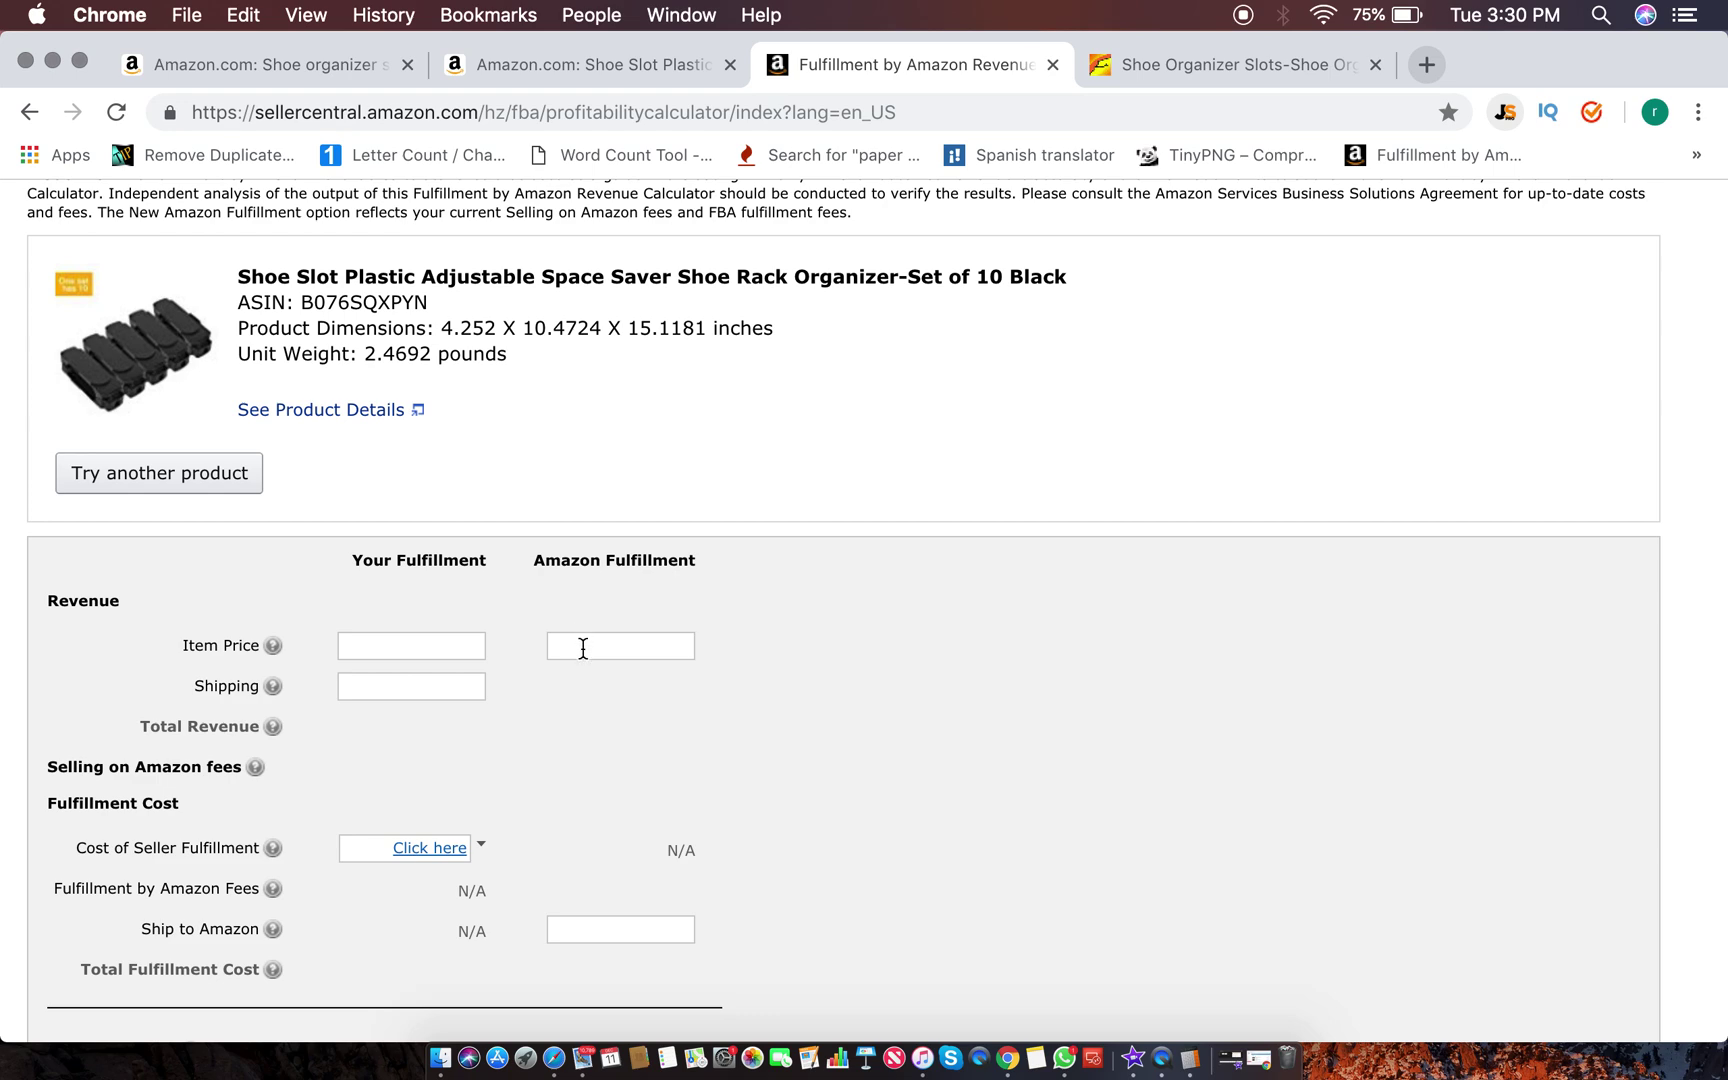
type("24.99")
scroll(720, 745, "down", 5)
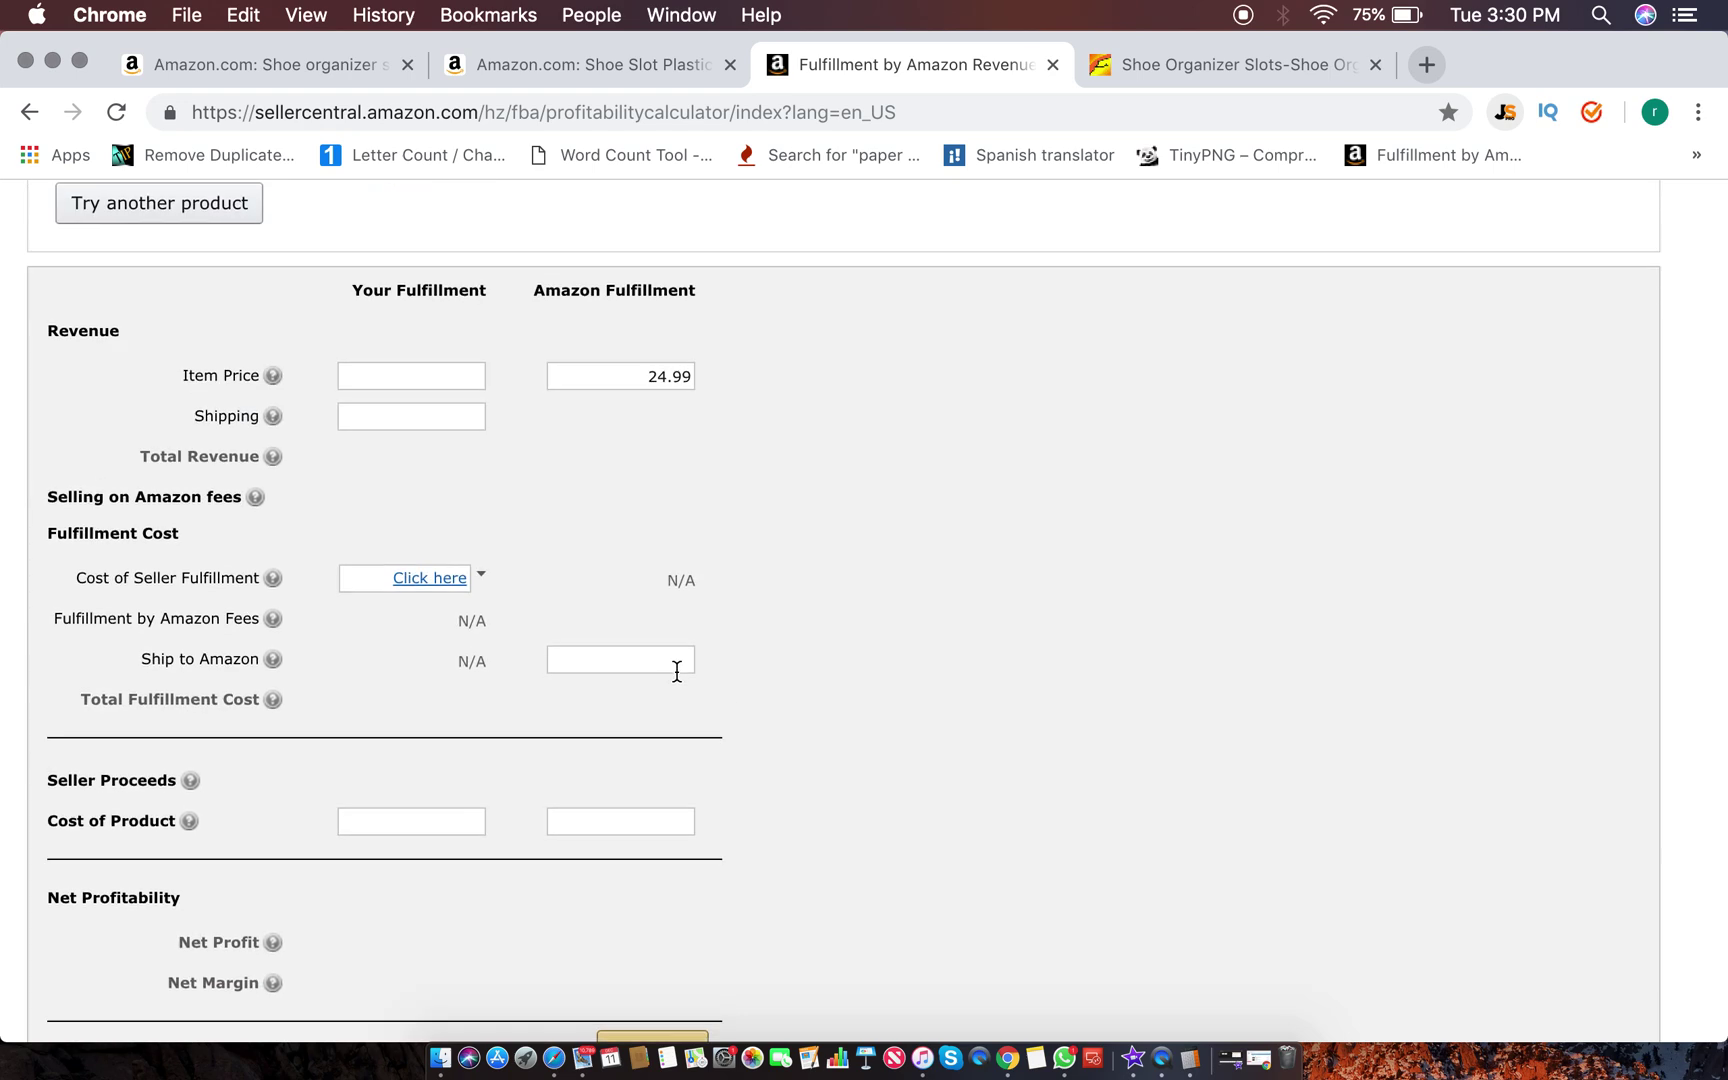
scroll(675, 665, "down", 2)
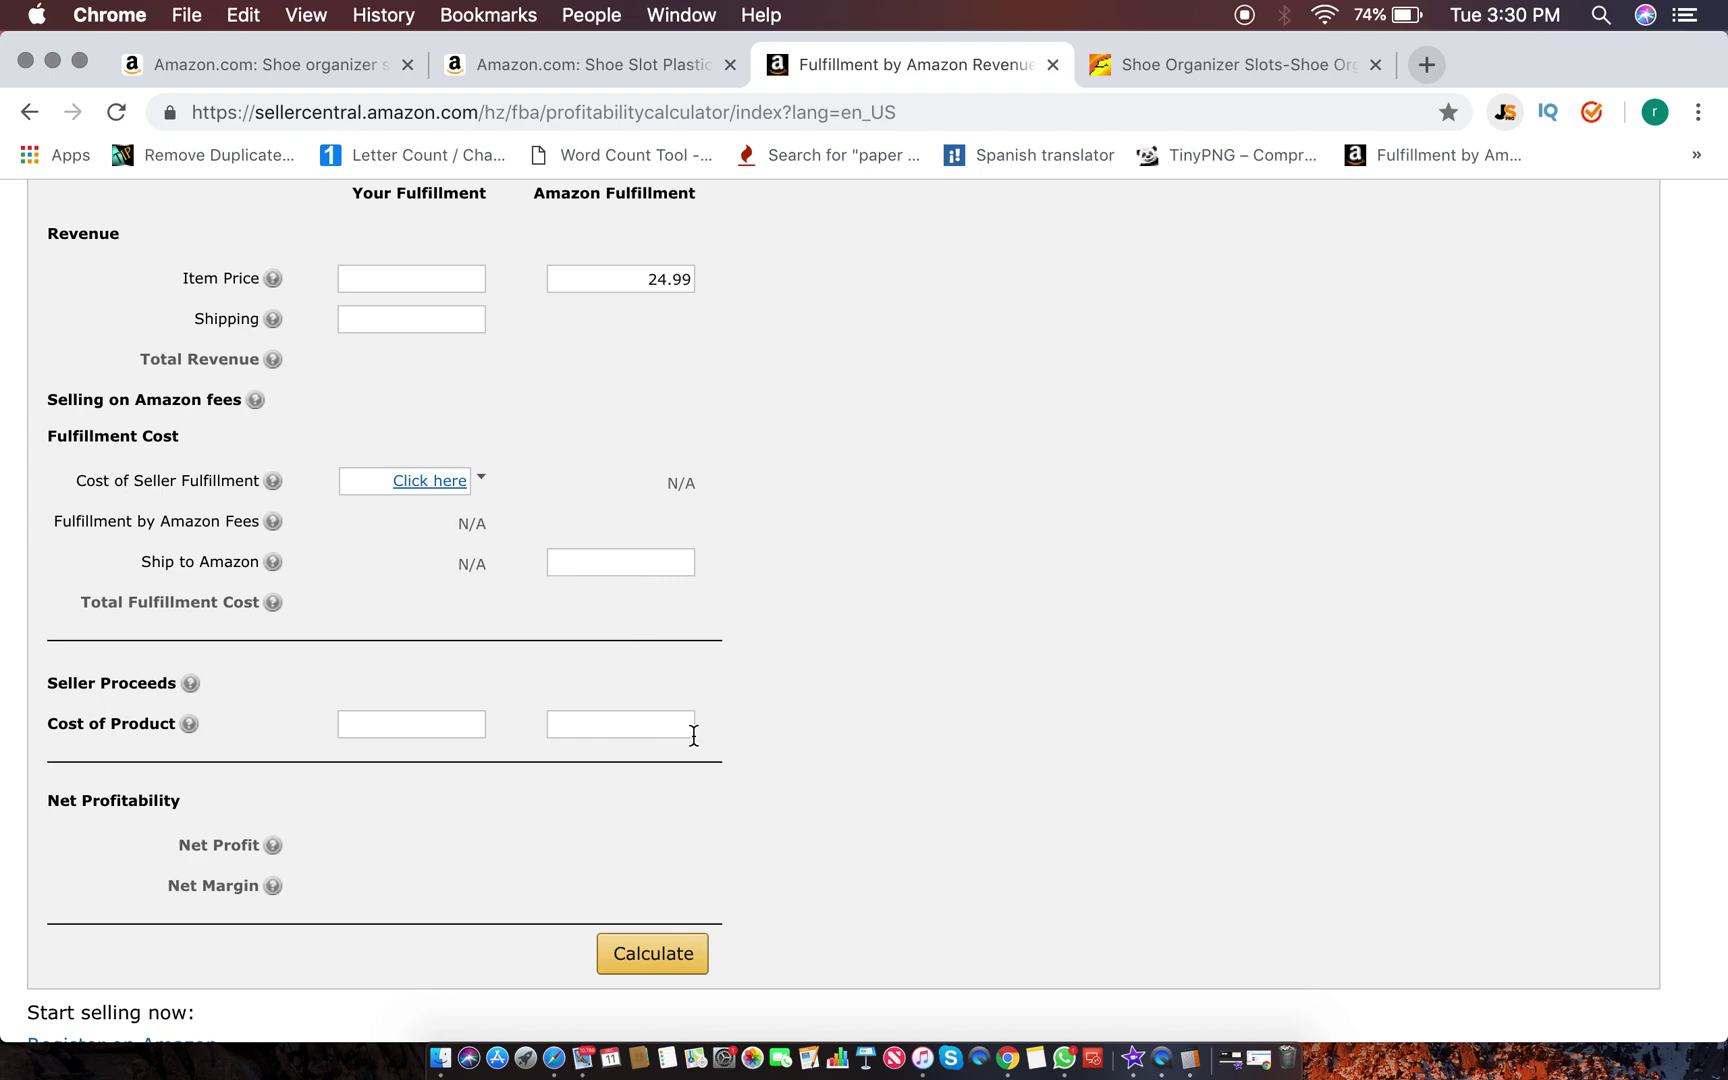
type("10")
Step: Review the entered price and product cost, and calculate the fees and net profit
scroll(695, 742, "up", 5)
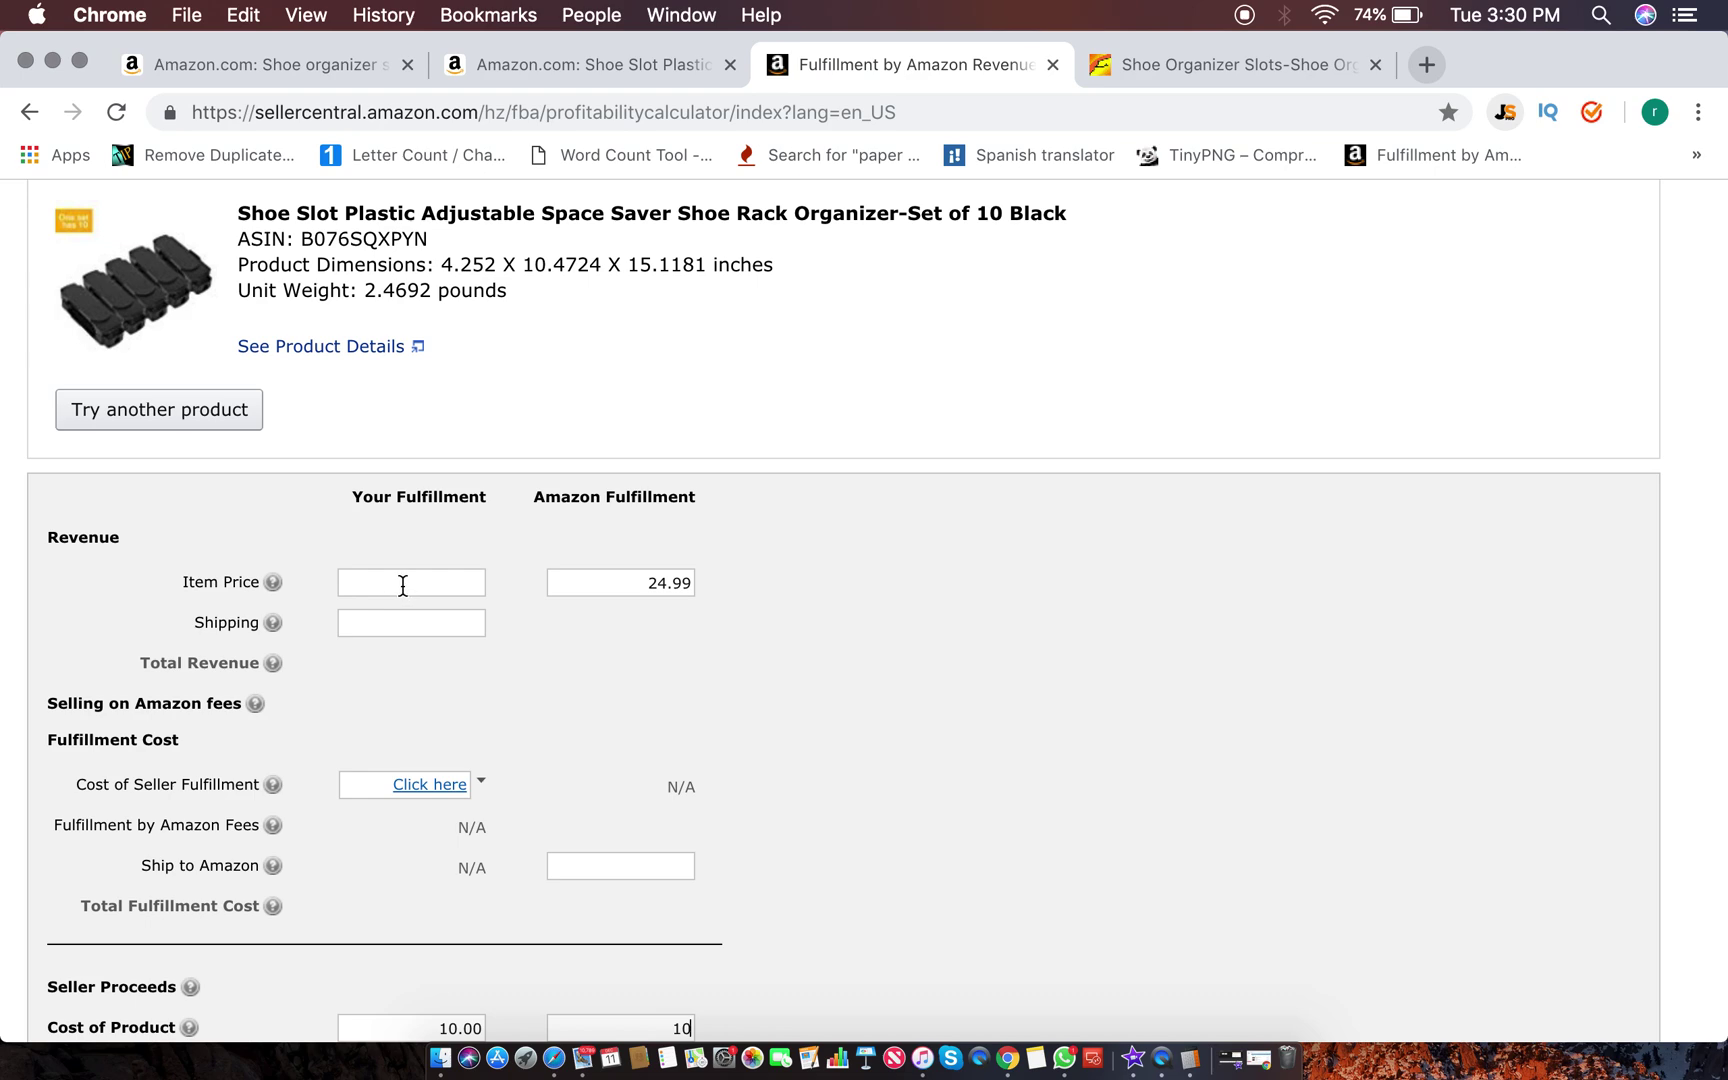
scroll(403, 578, "down", 2)
scroll(403, 578, "down", 1)
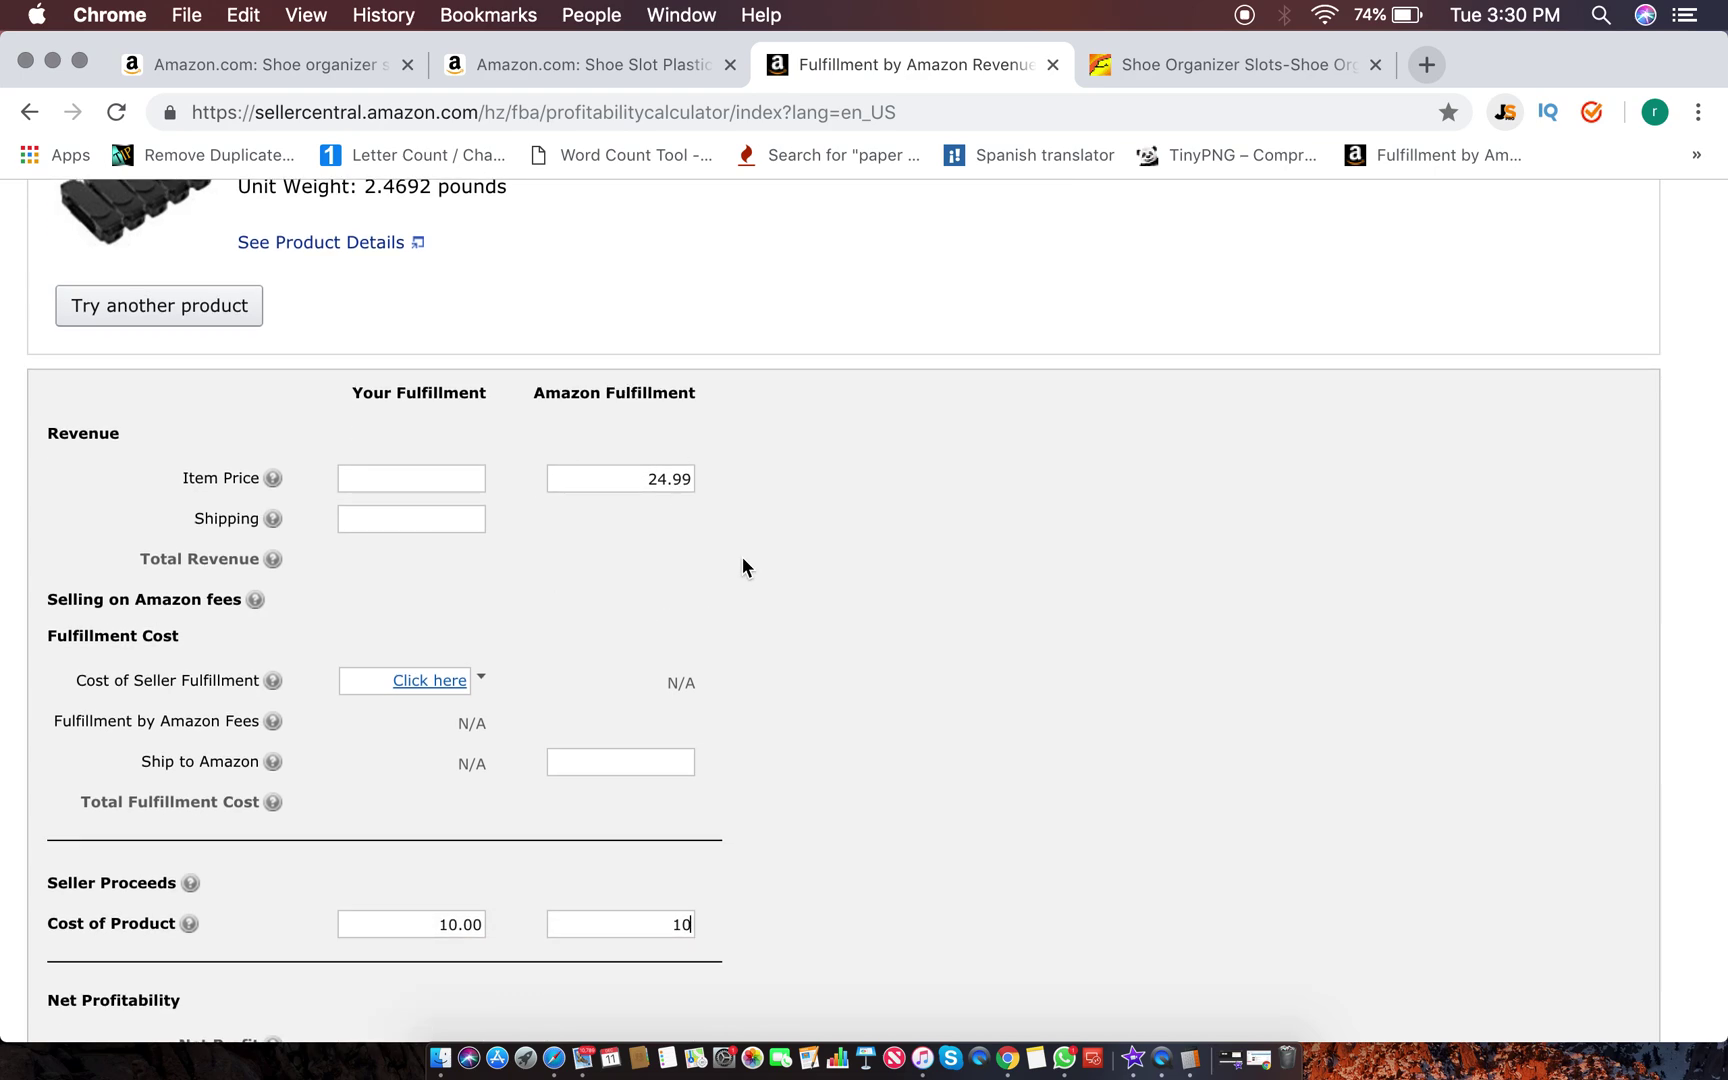
scroll(742, 560, "down", 2)
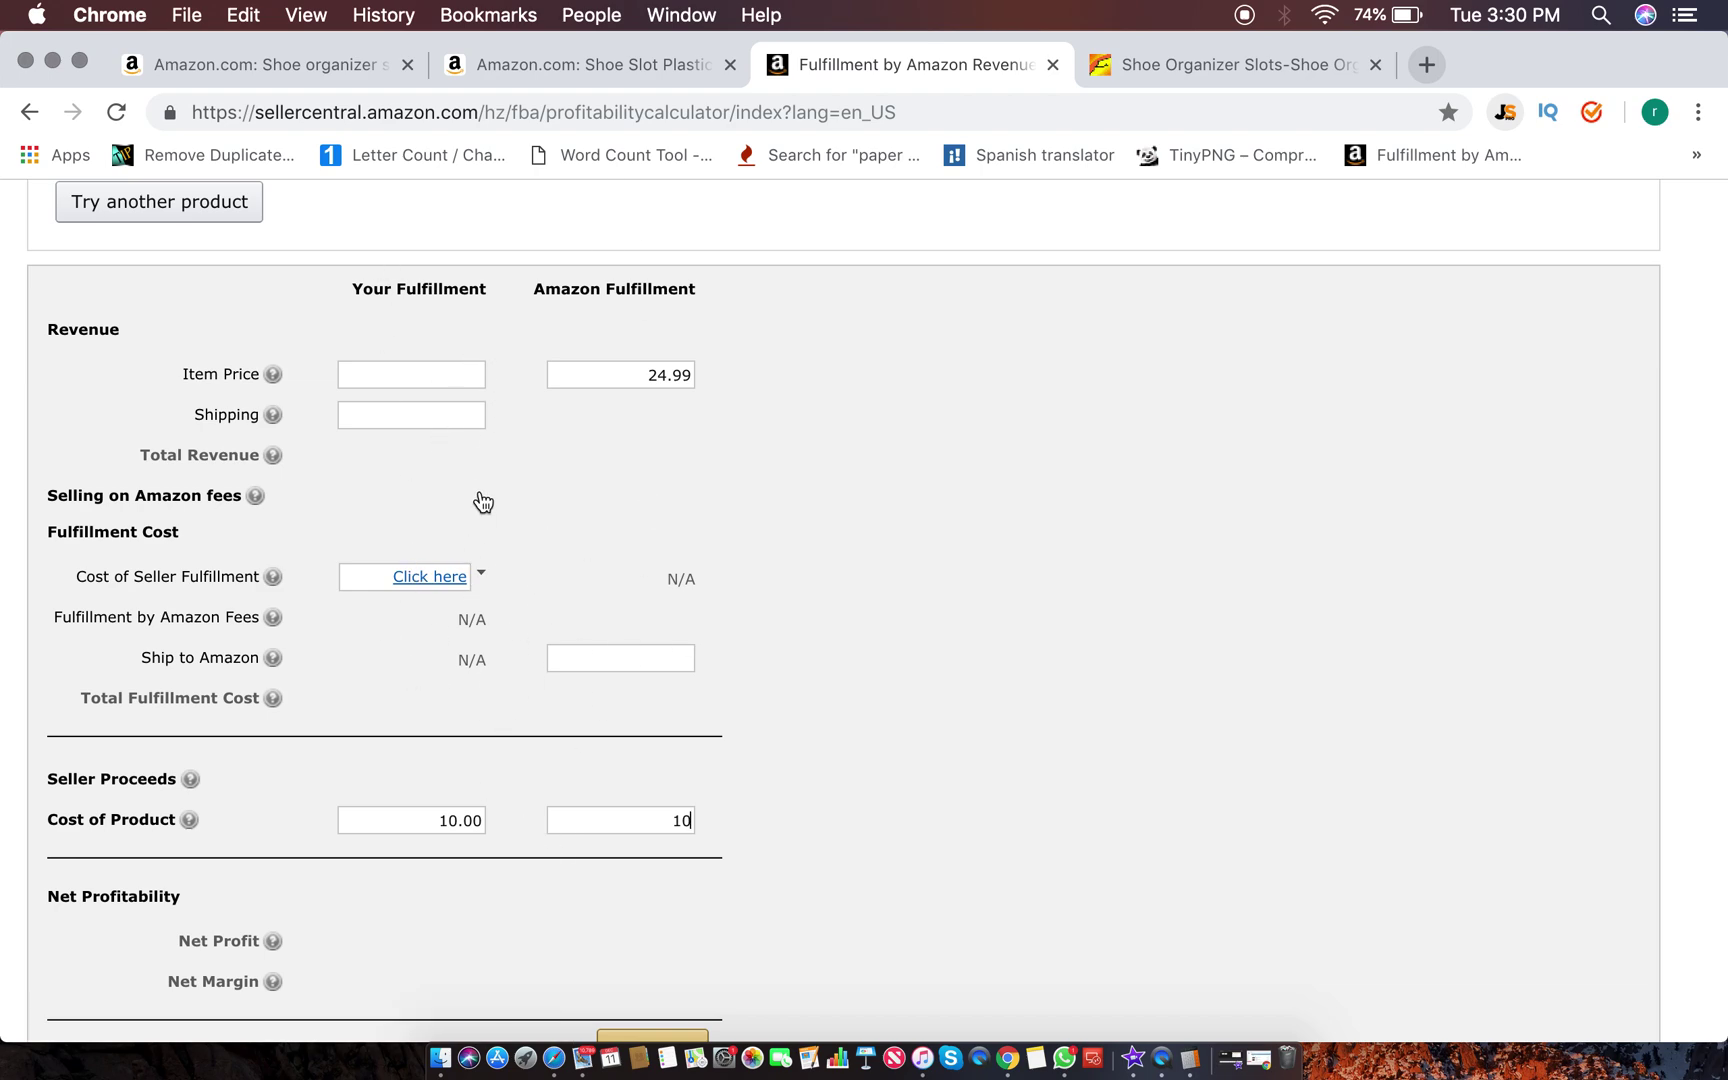
scroll(710, 497, "down", 4)
scroll(700, 390, "up", 7)
scroll(690, 289, "down", 5)
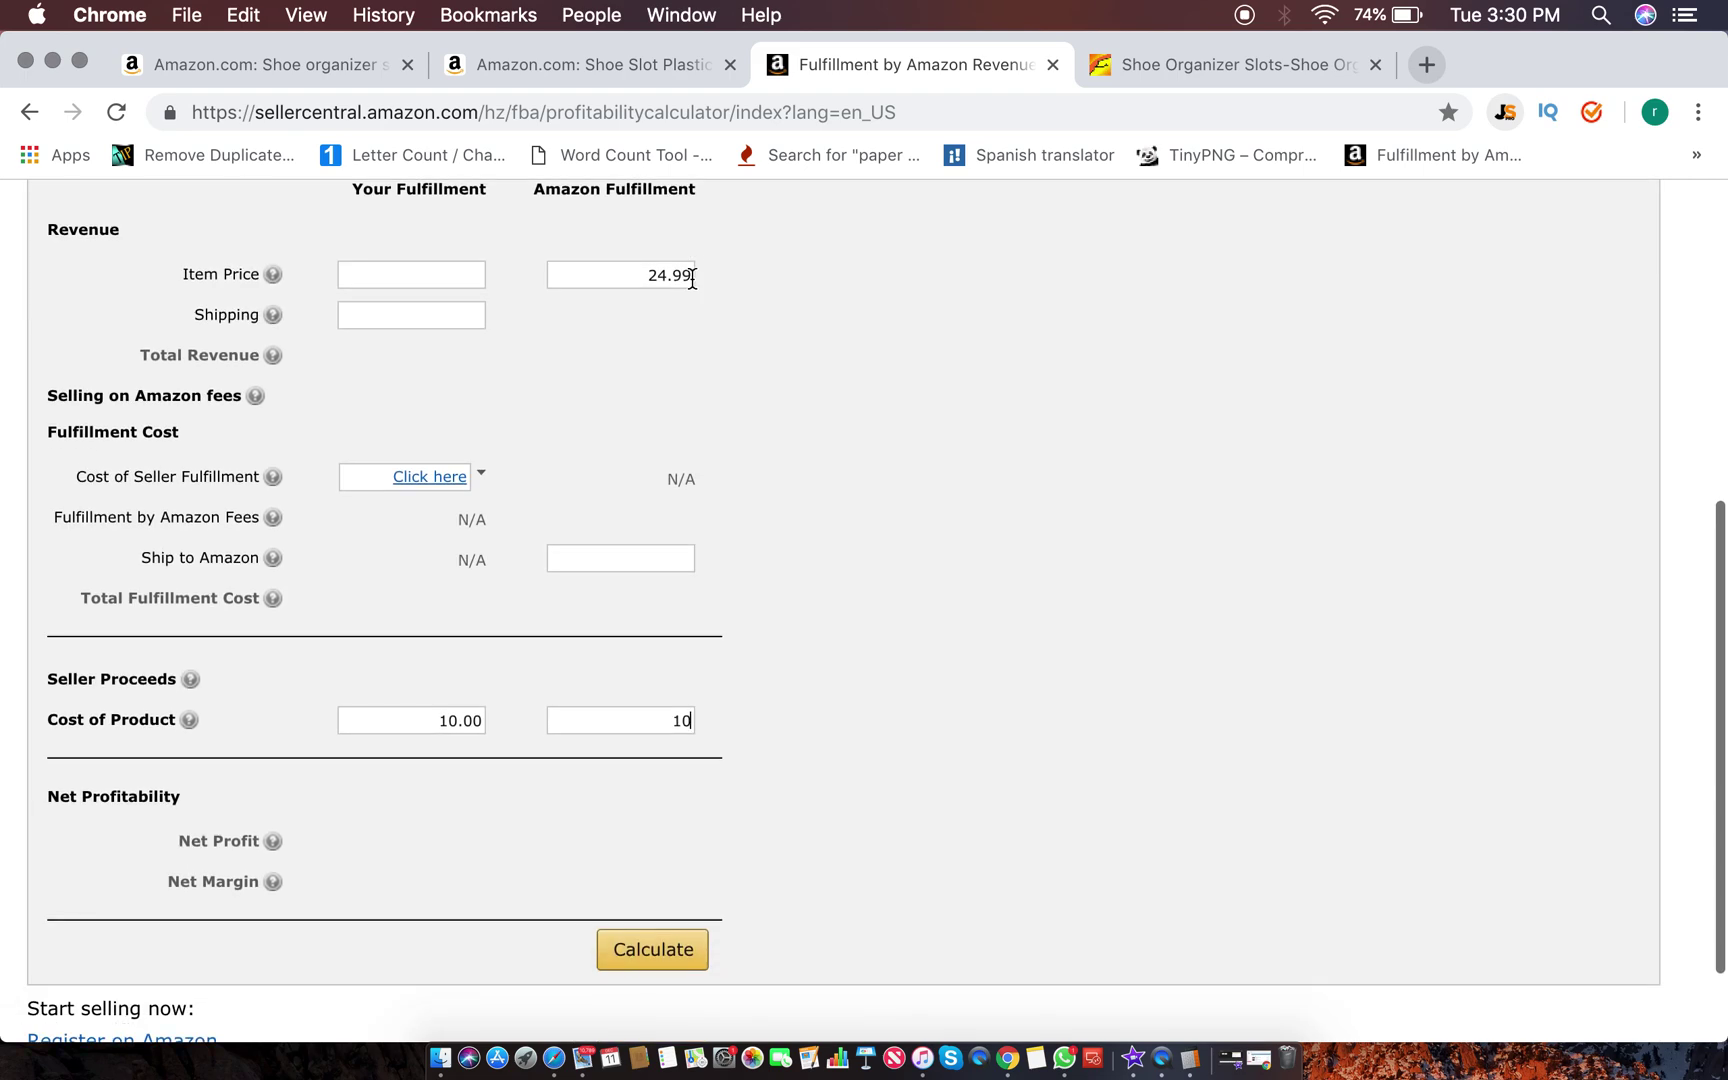
left_click(628, 953)
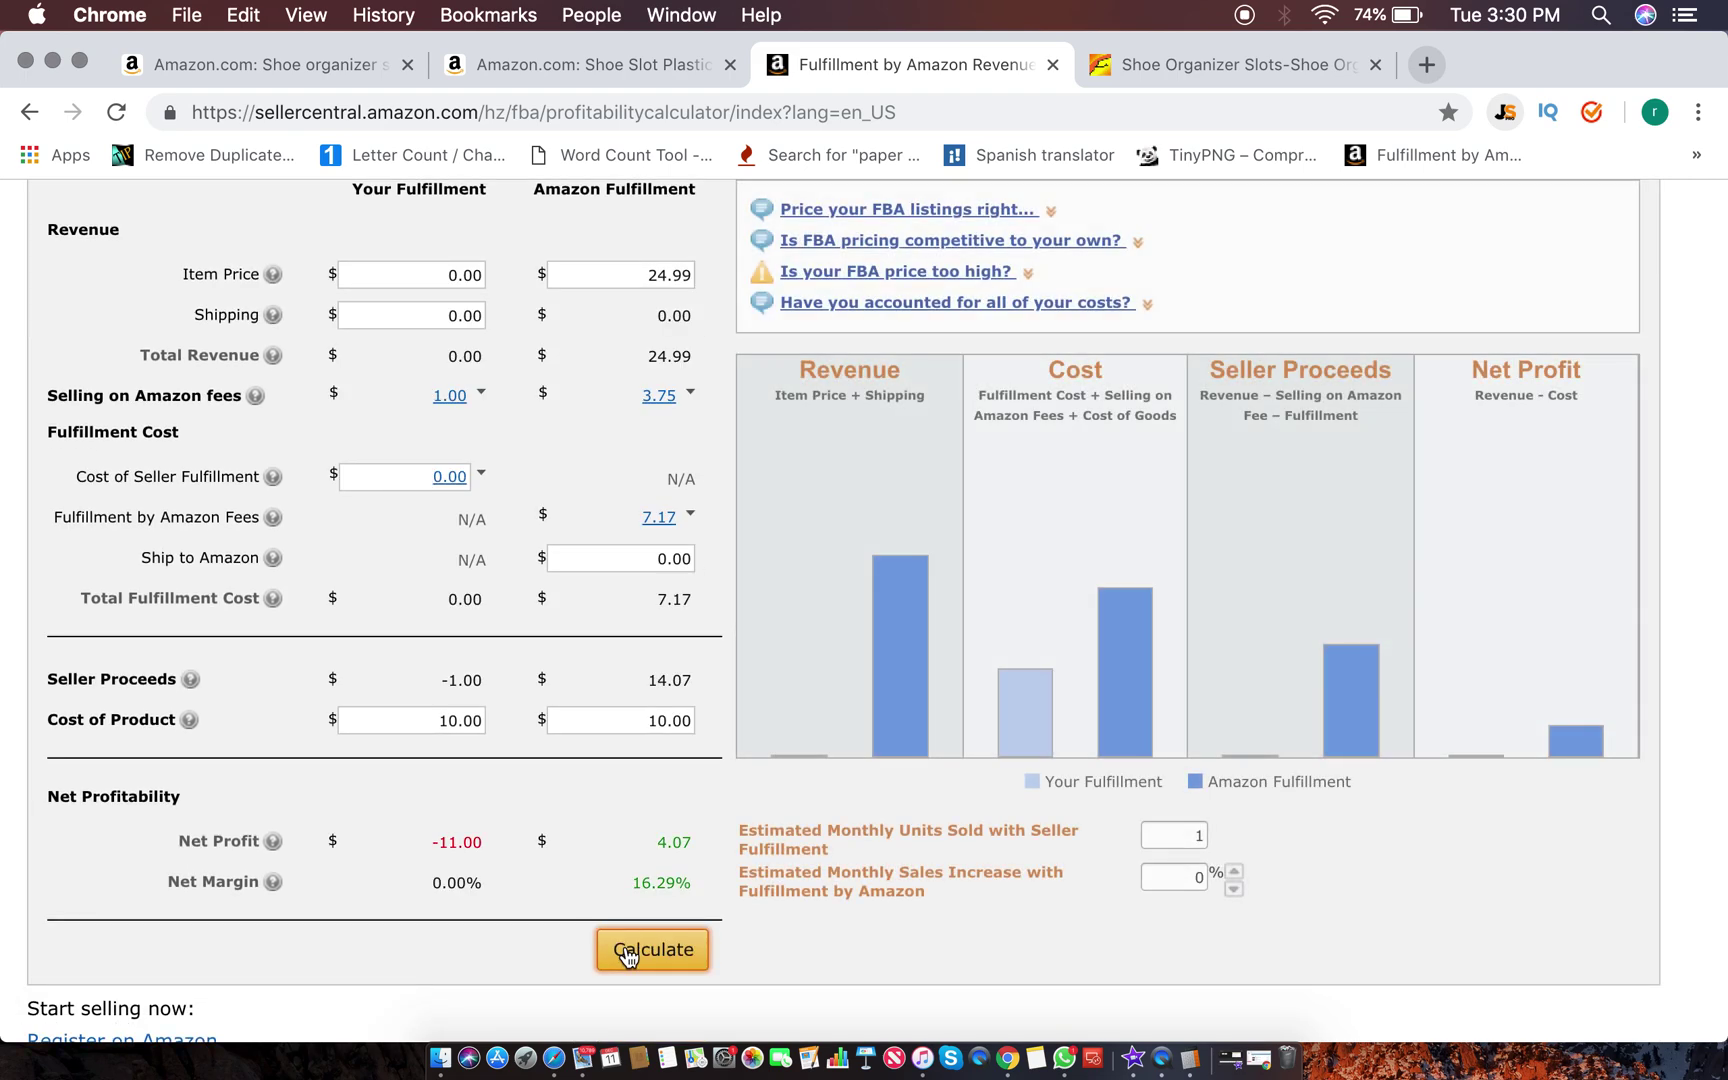
Step: Examine the breakdowns of the Selling on Amazon fees and the Fulfillment by Amazon fees in the calculated results
scroll(620, 600, "up", 3)
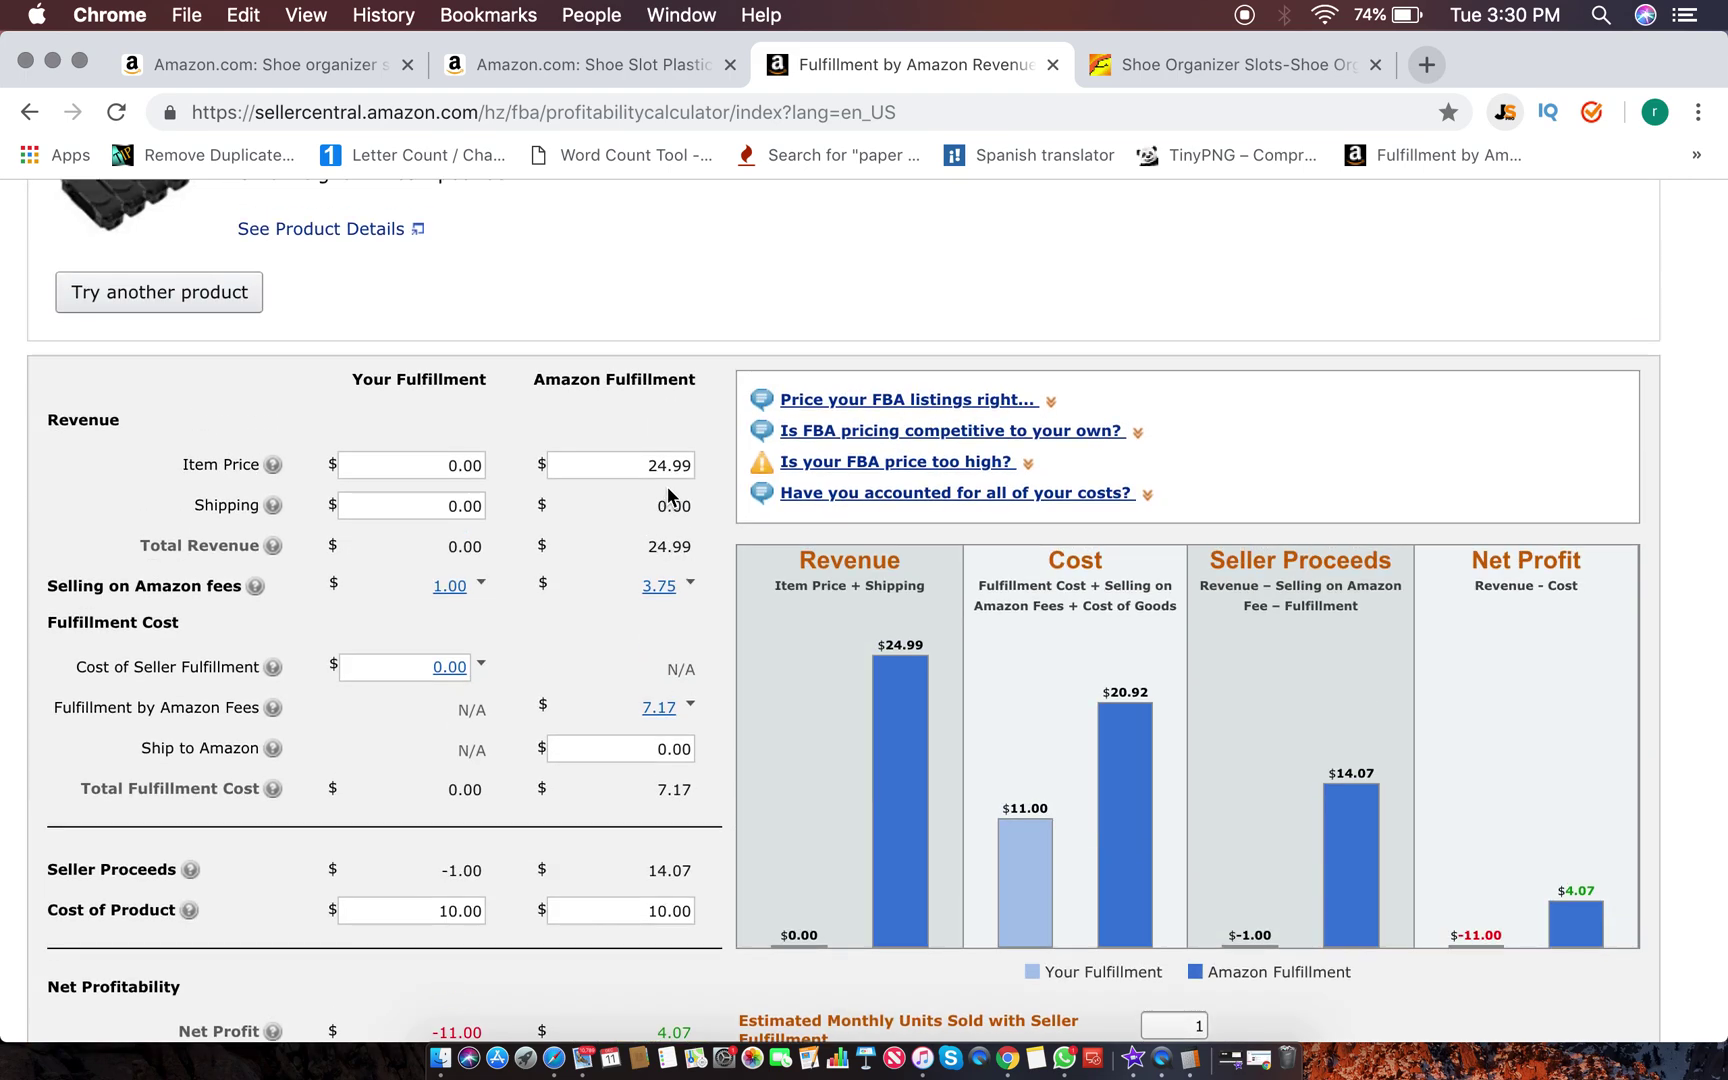
scroll(494, 409, "up", 4)
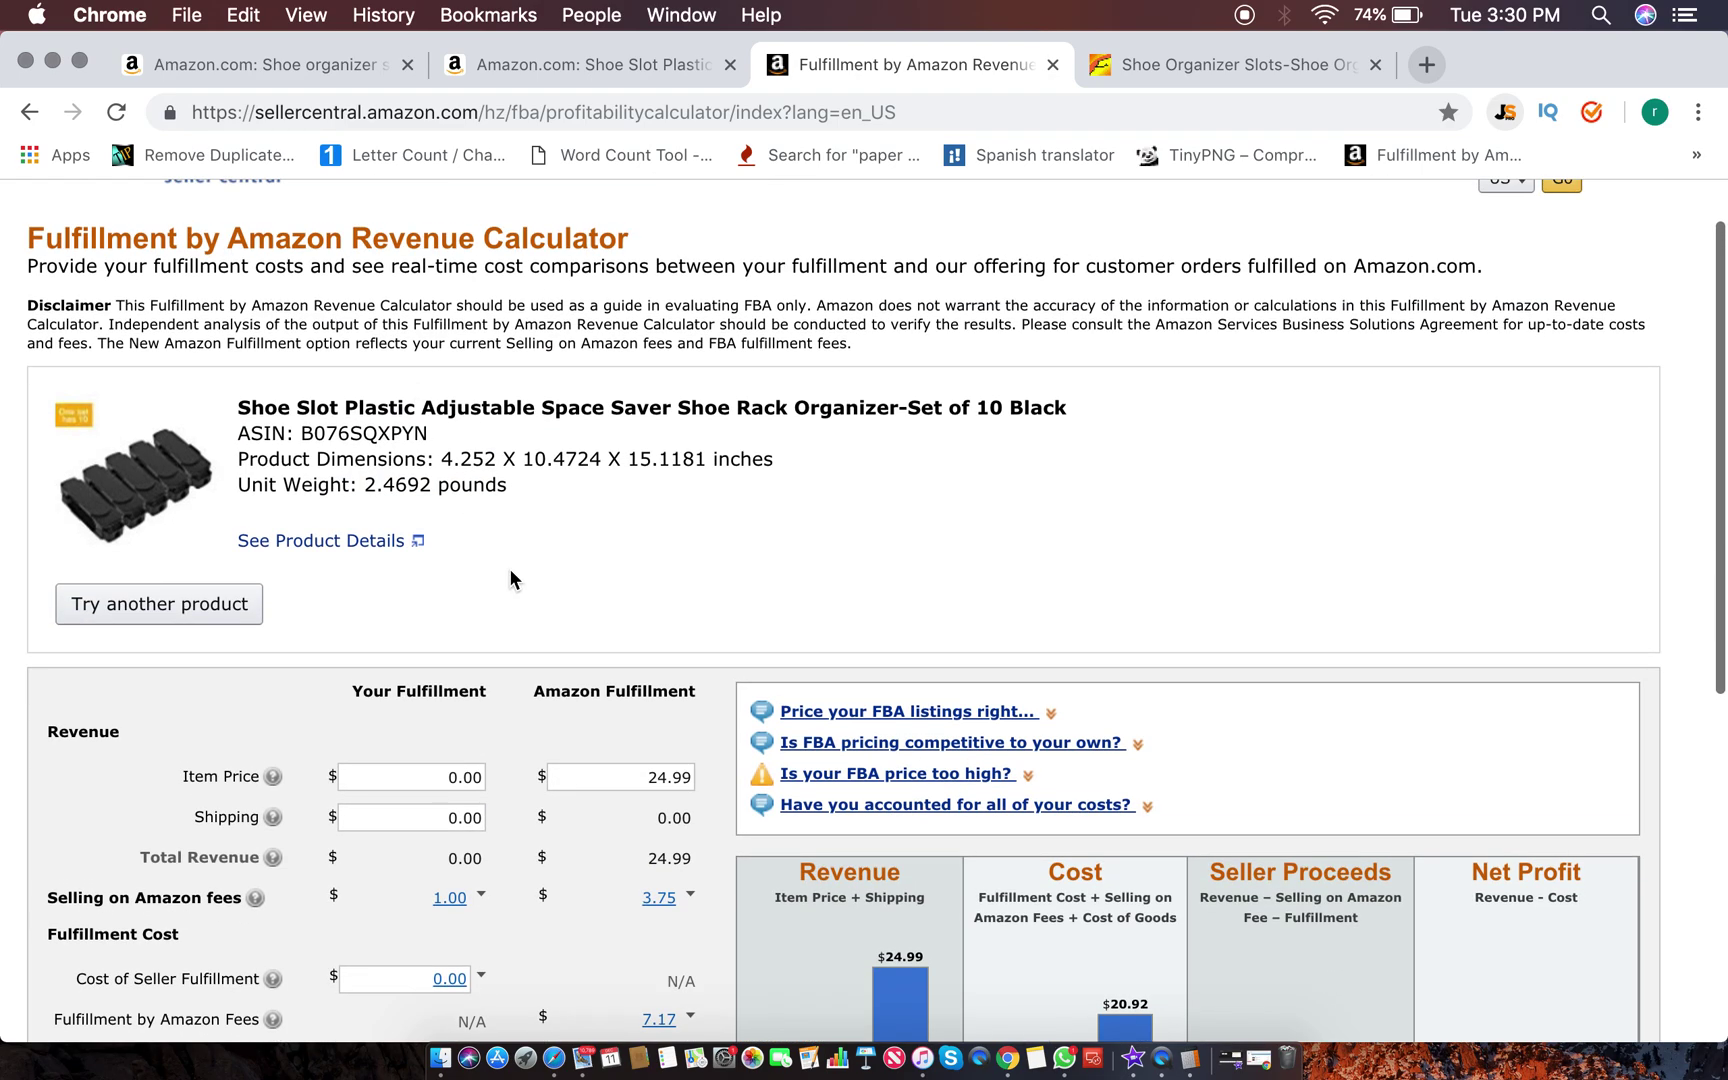
scroll(509, 568, "down", 2)
scroll(560, 530, "down", 4)
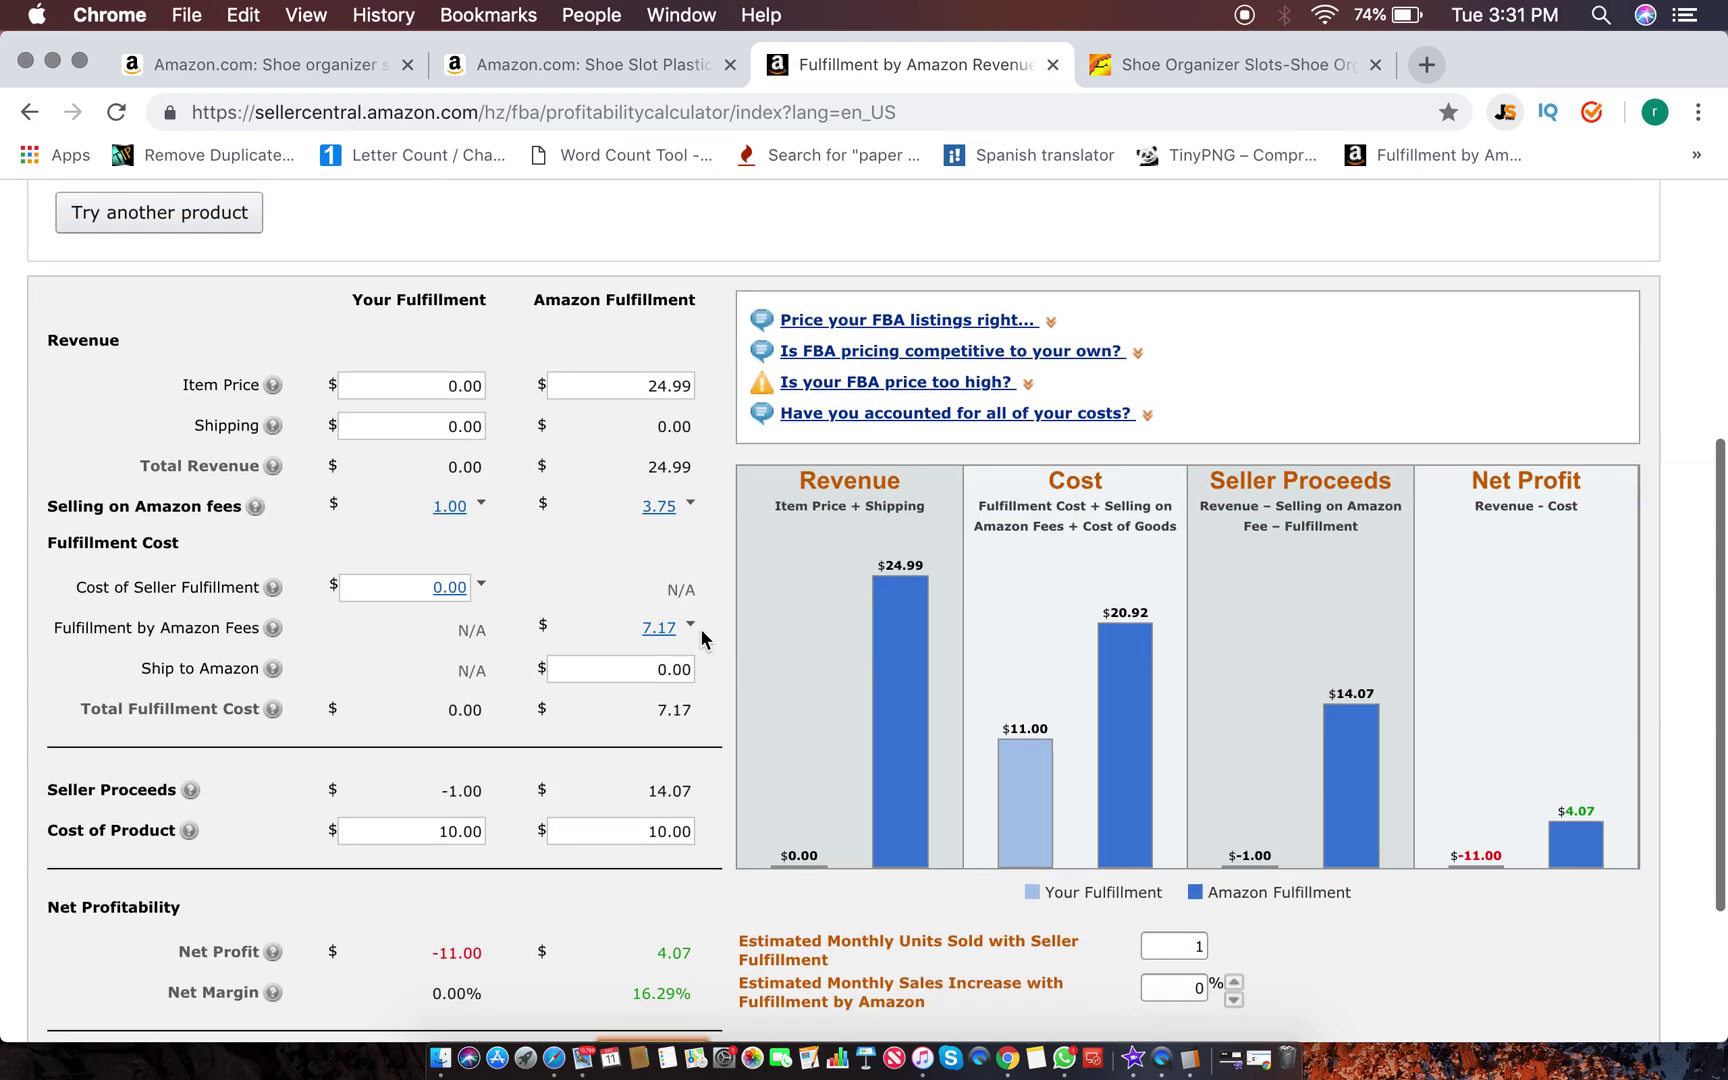
left_click(689, 504)
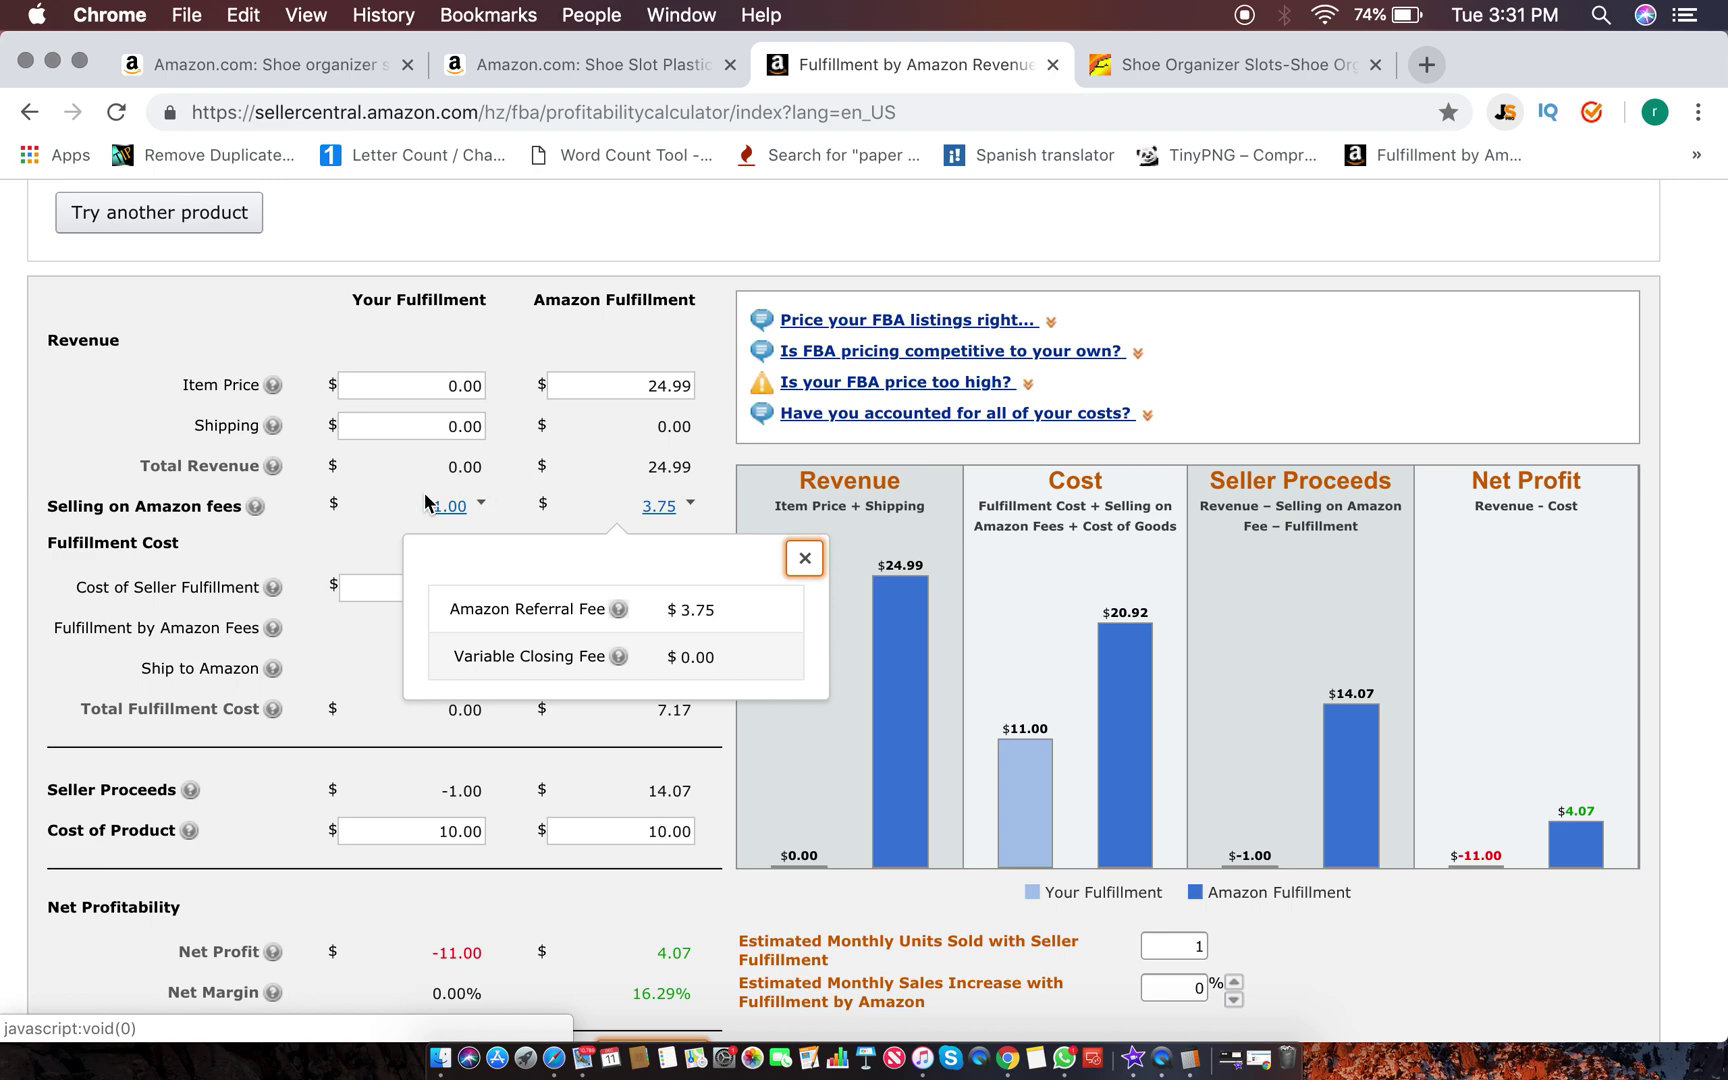
left_click(793, 568)
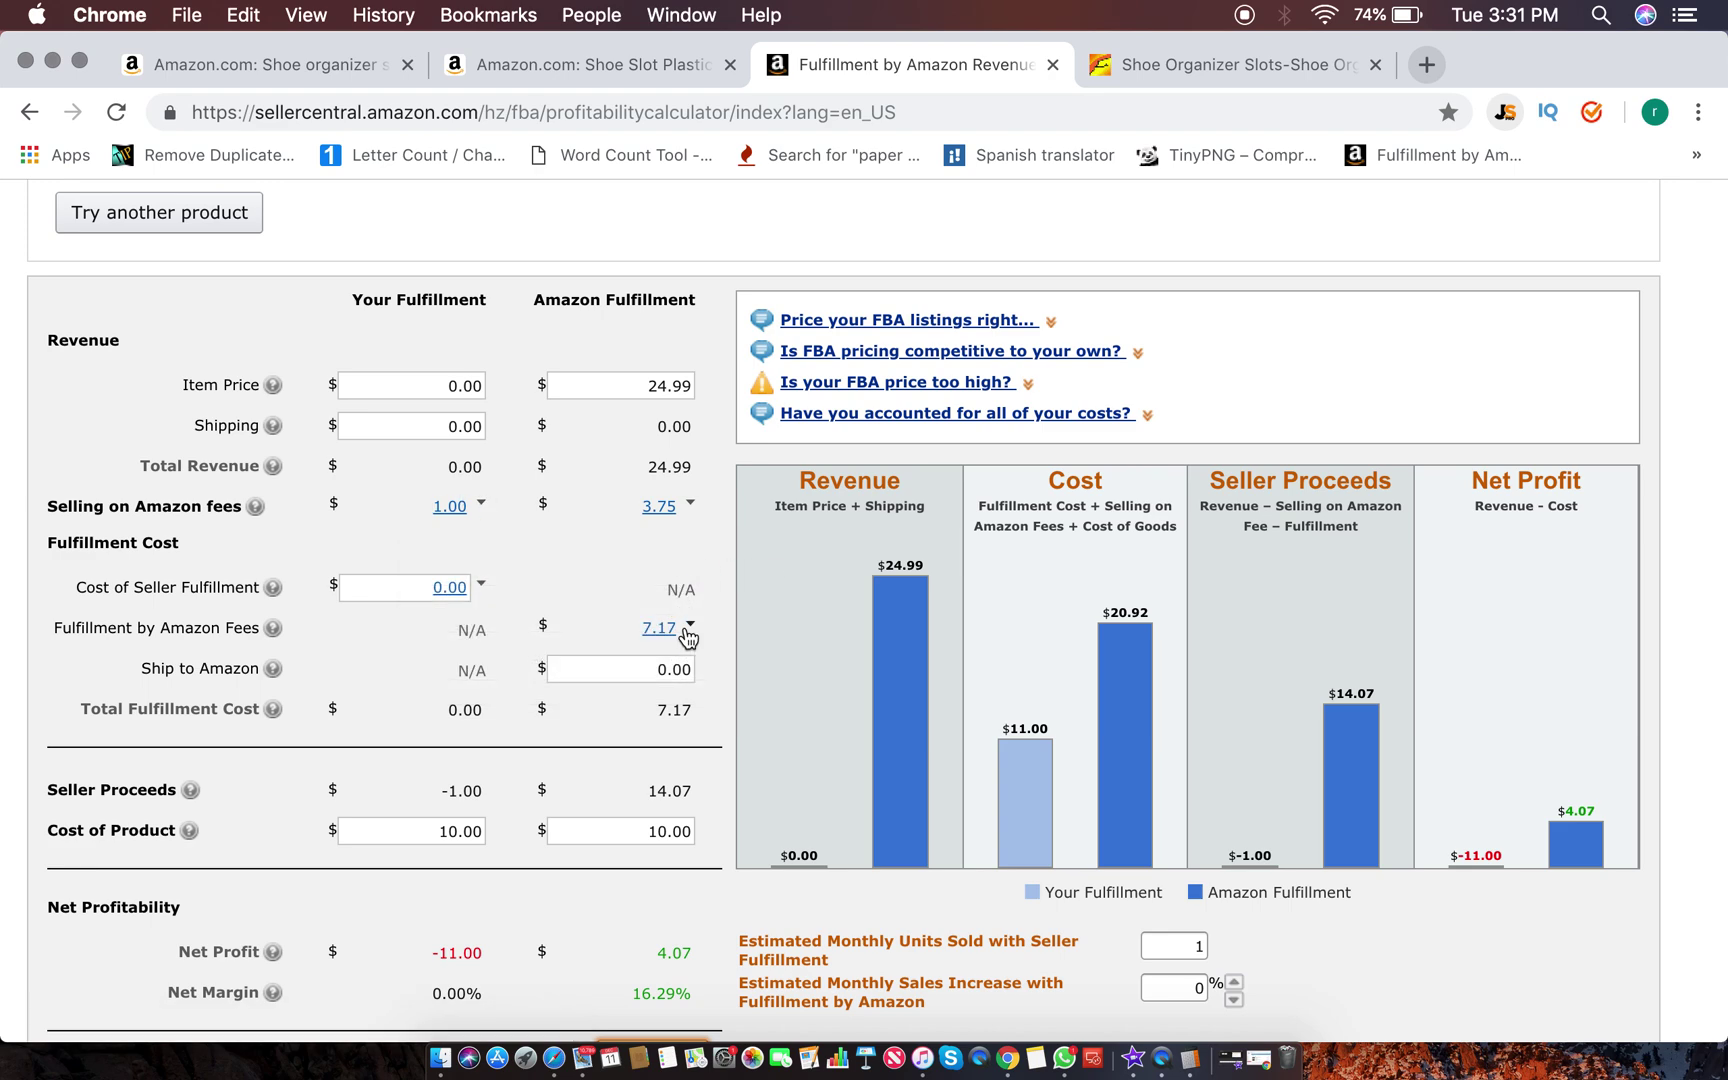
left_click(690, 625)
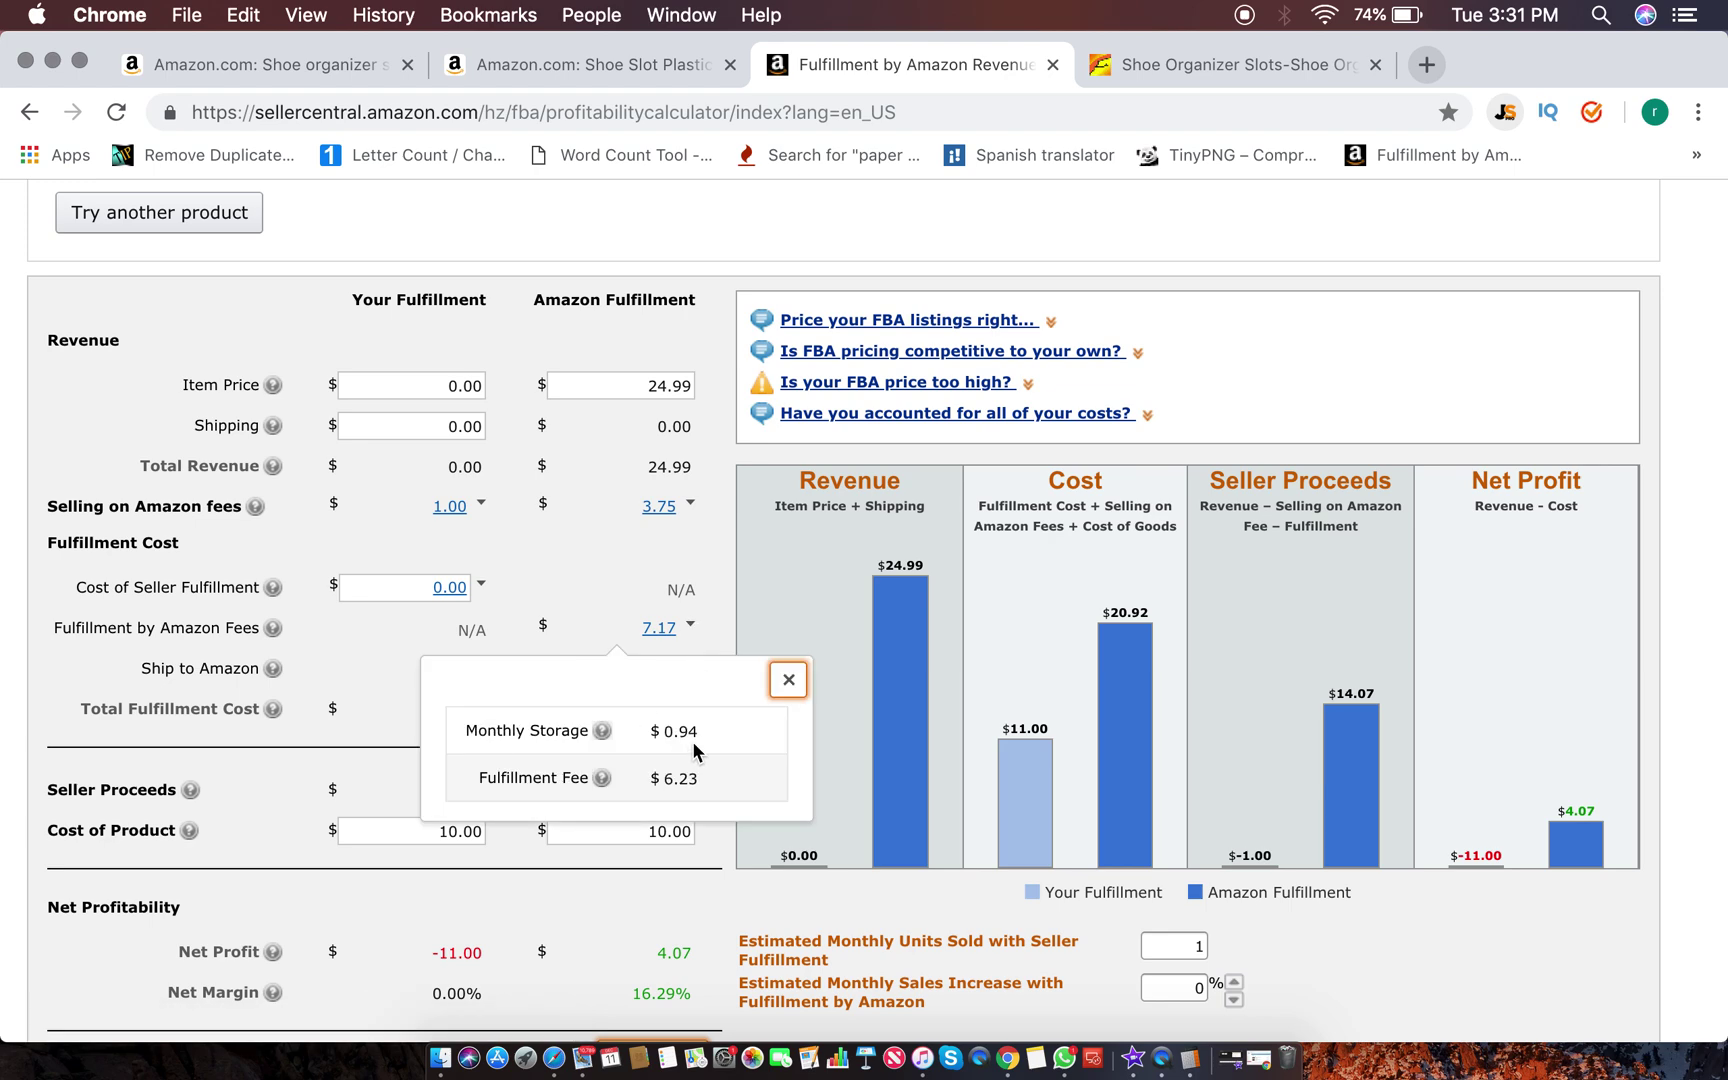
mouse_move(648, 790)
left_click(789, 684)
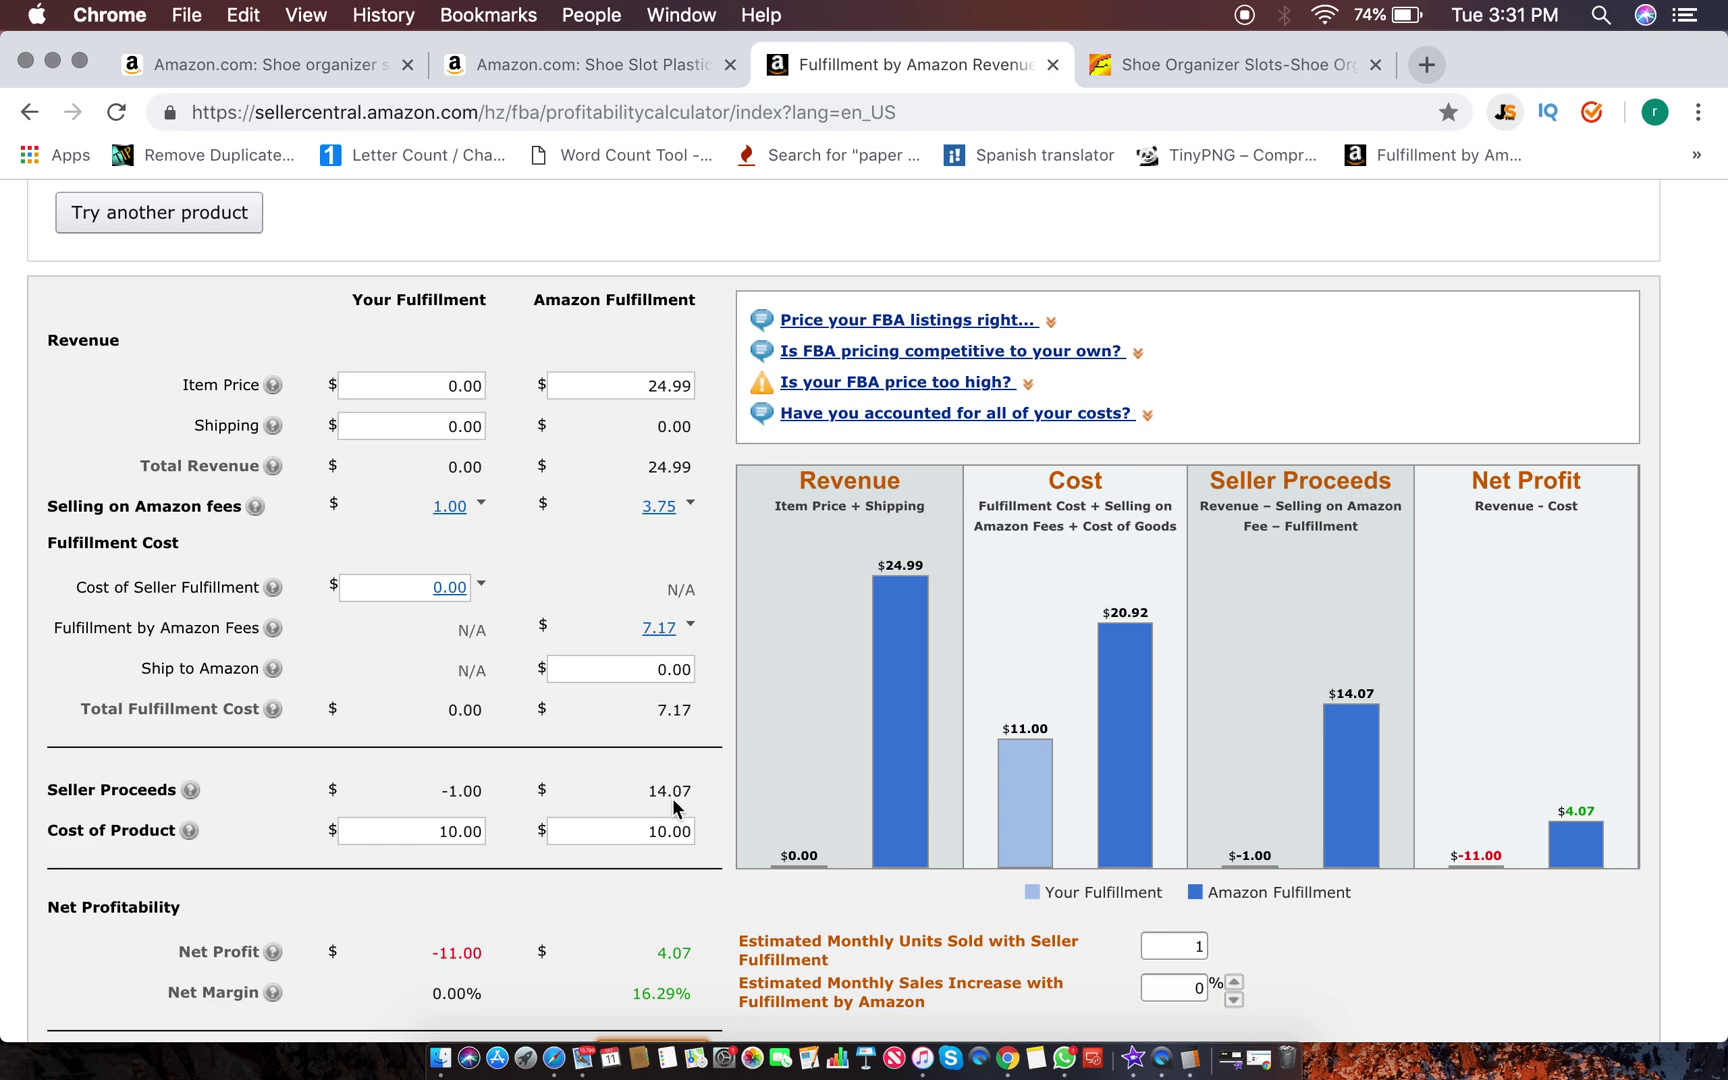
Step: Check the net profit and margin, and change the Amazon Fulfillment cost of product to 6
scroll(673, 800, "down", 2)
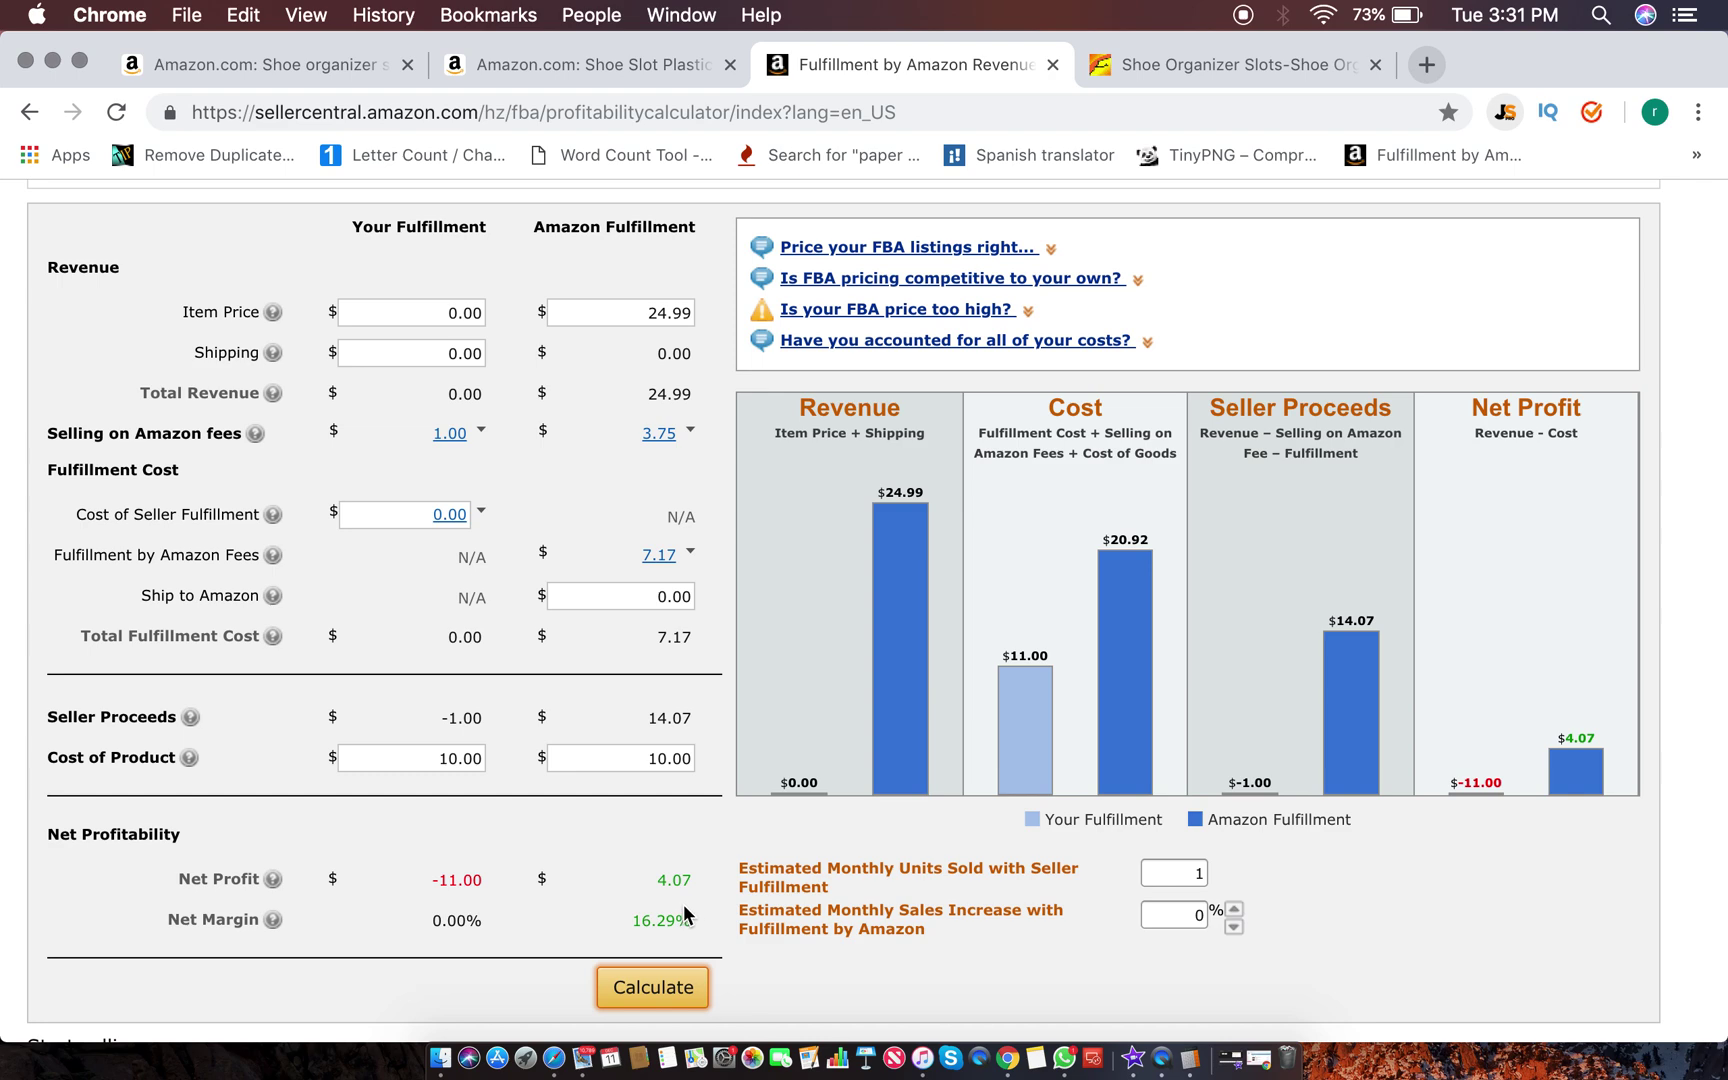
scroll(683, 900, "up", 1)
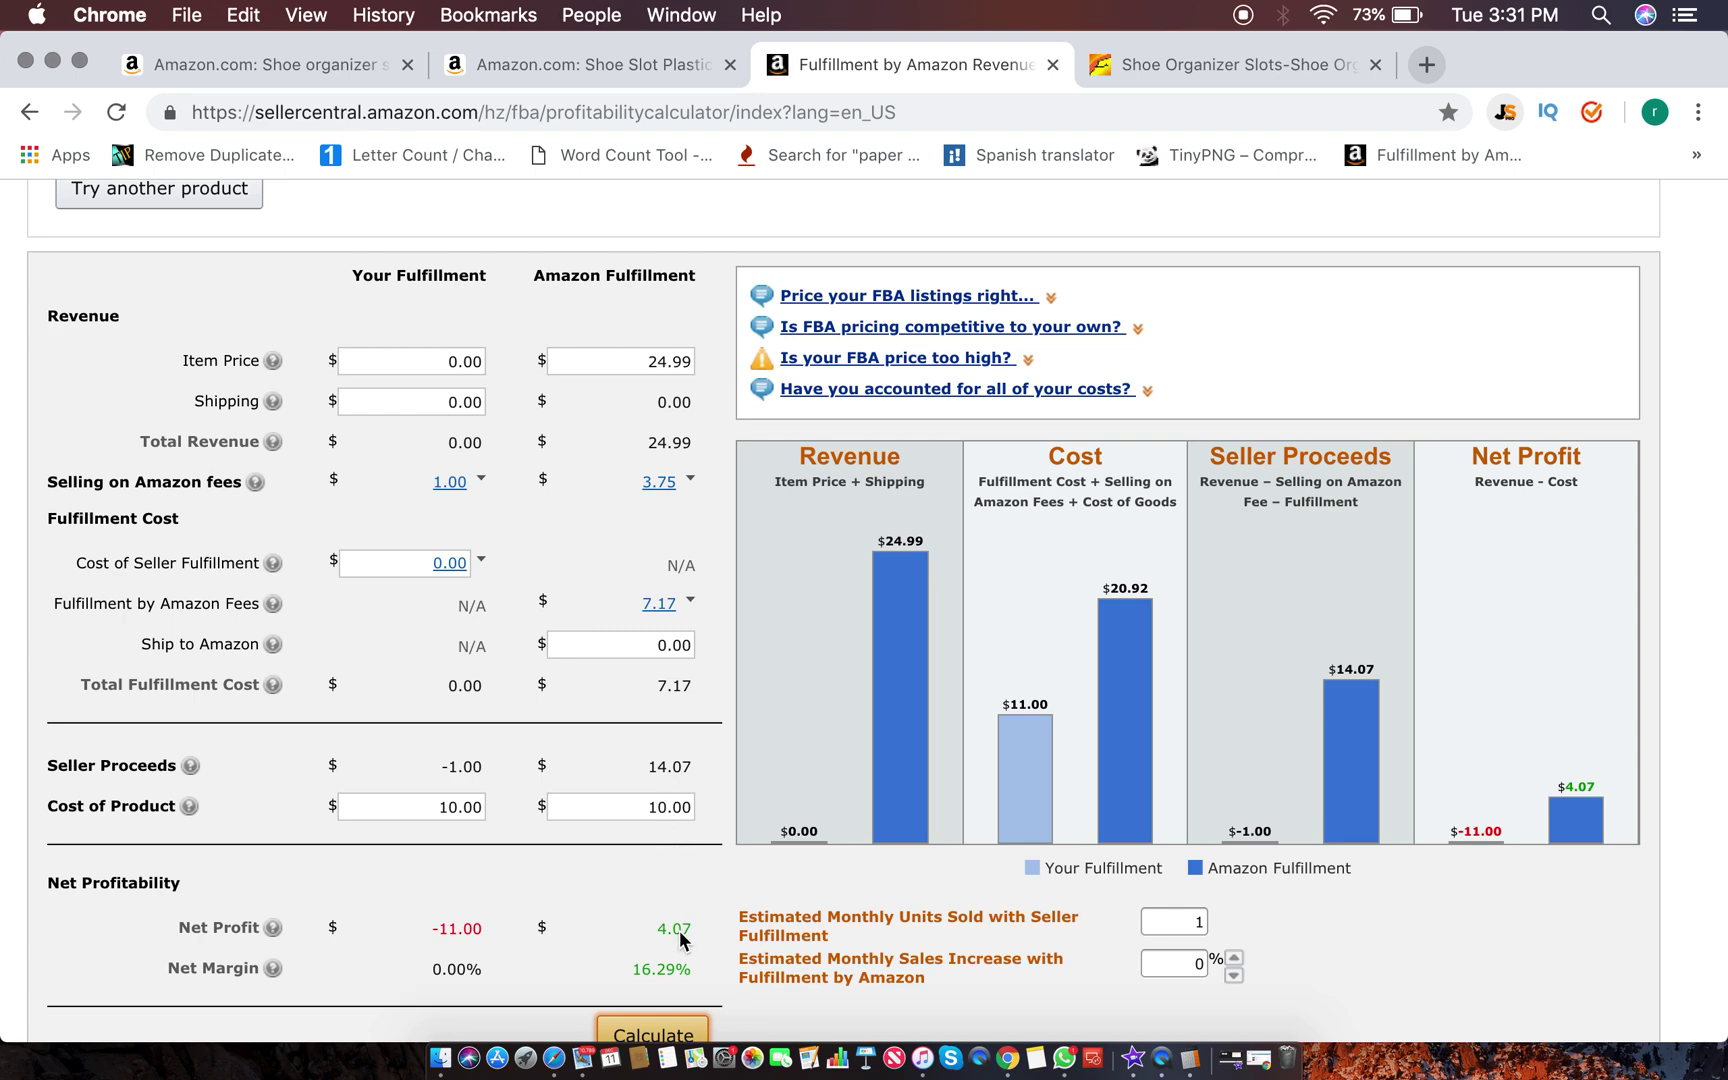
double_click(675, 805)
type("6")
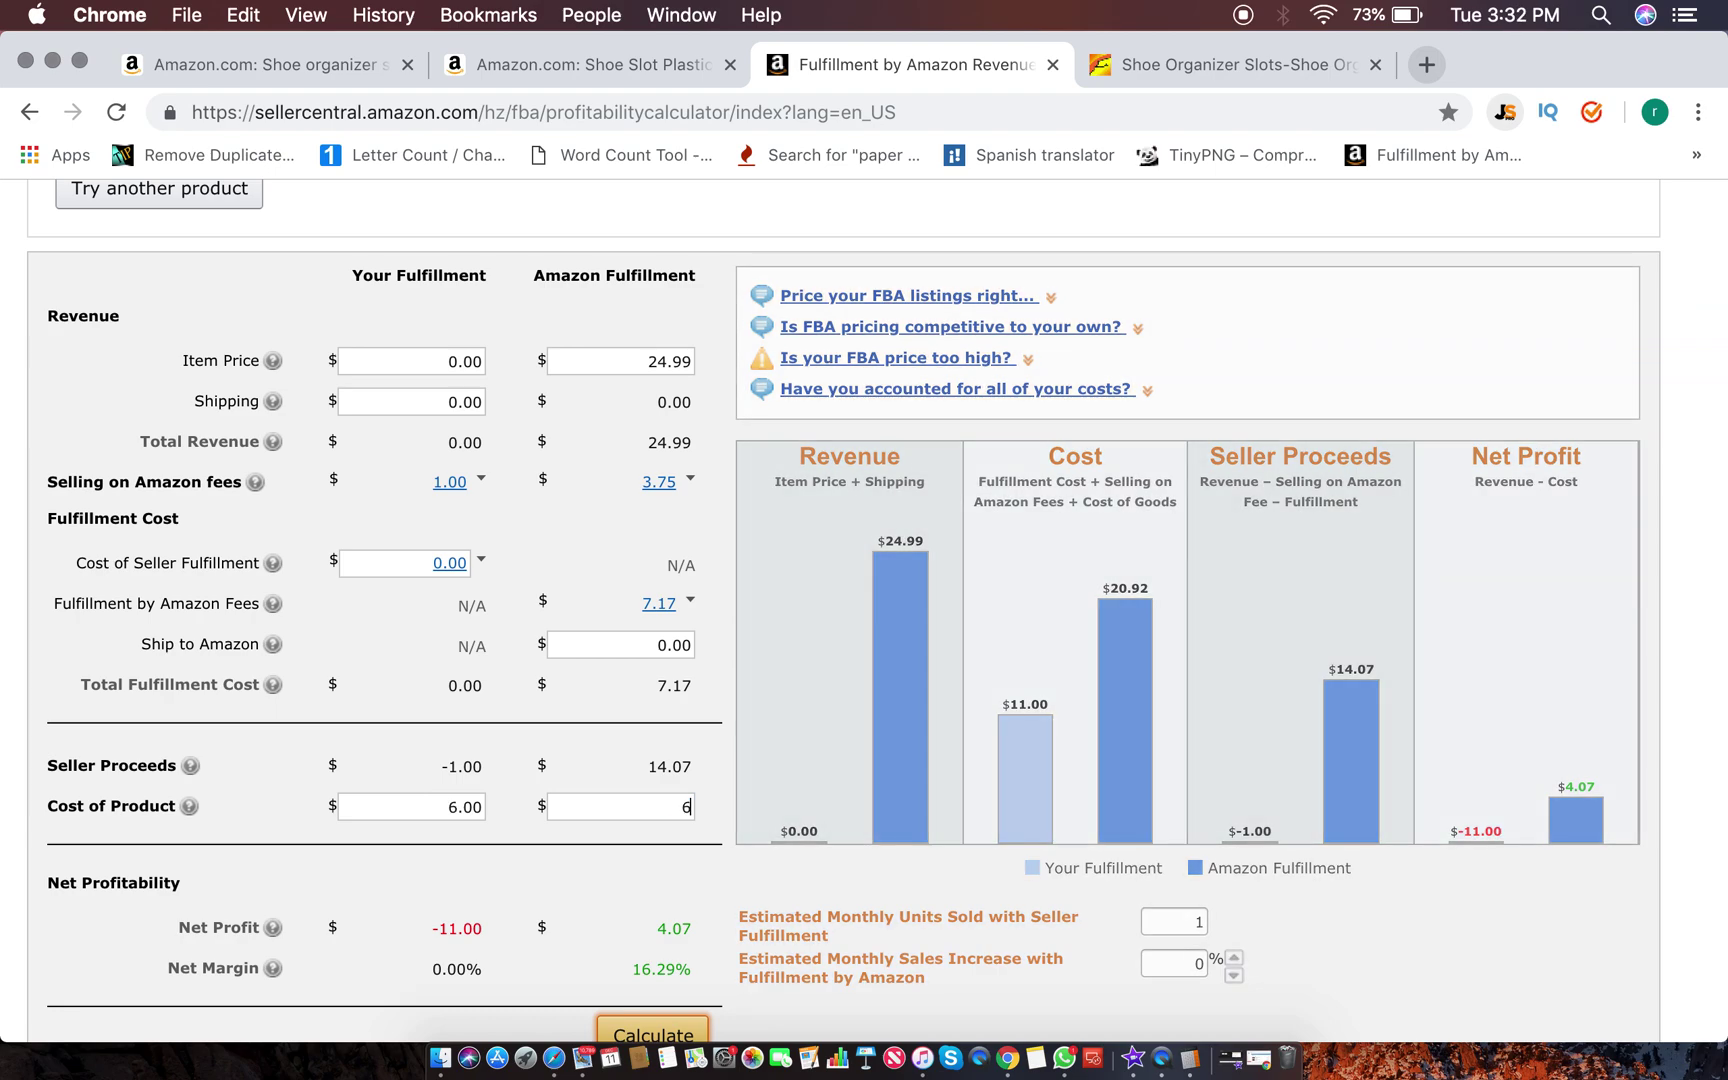
Step: Recalculate the fees and net profit with the new product cost
scroll(685, 872, "down", 2)
left_click(683, 928)
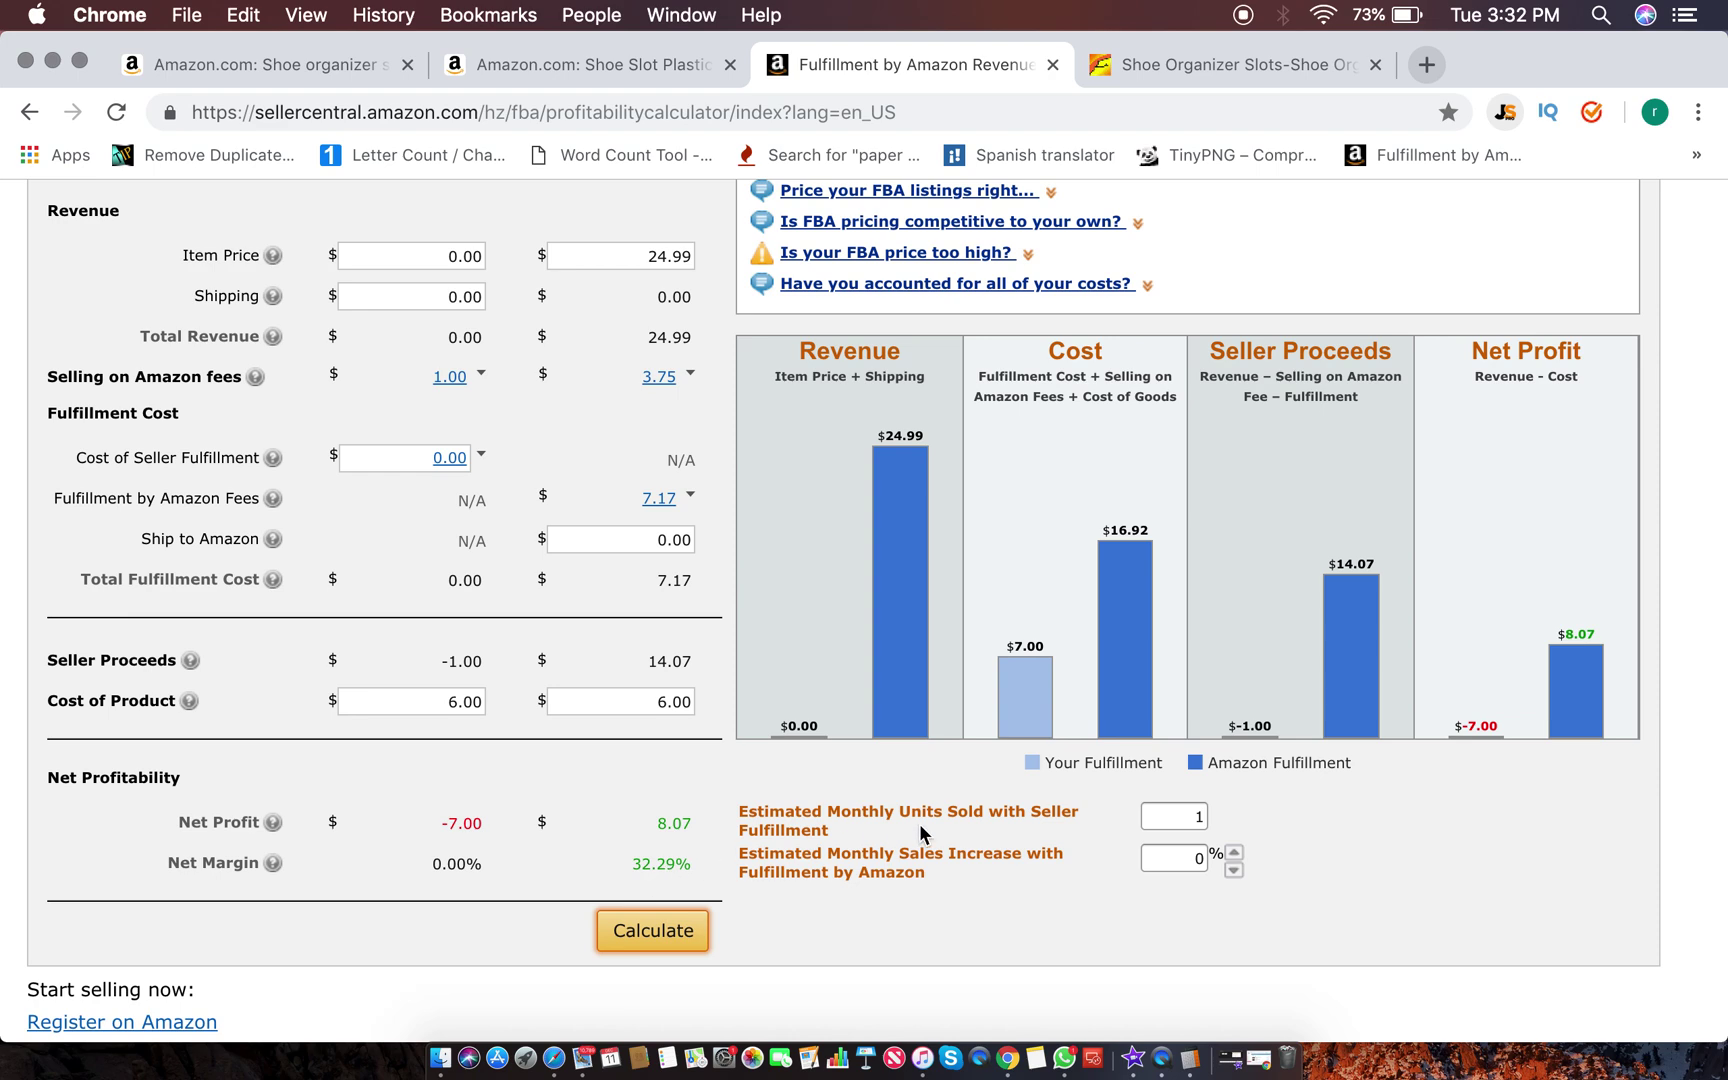
Step: Check the Jungle Scout sales data for shoe organizer slots, and set the estimated monthly units sold to 5 in the revenue calculator
left_click(1178, 815)
left_click(300, 62)
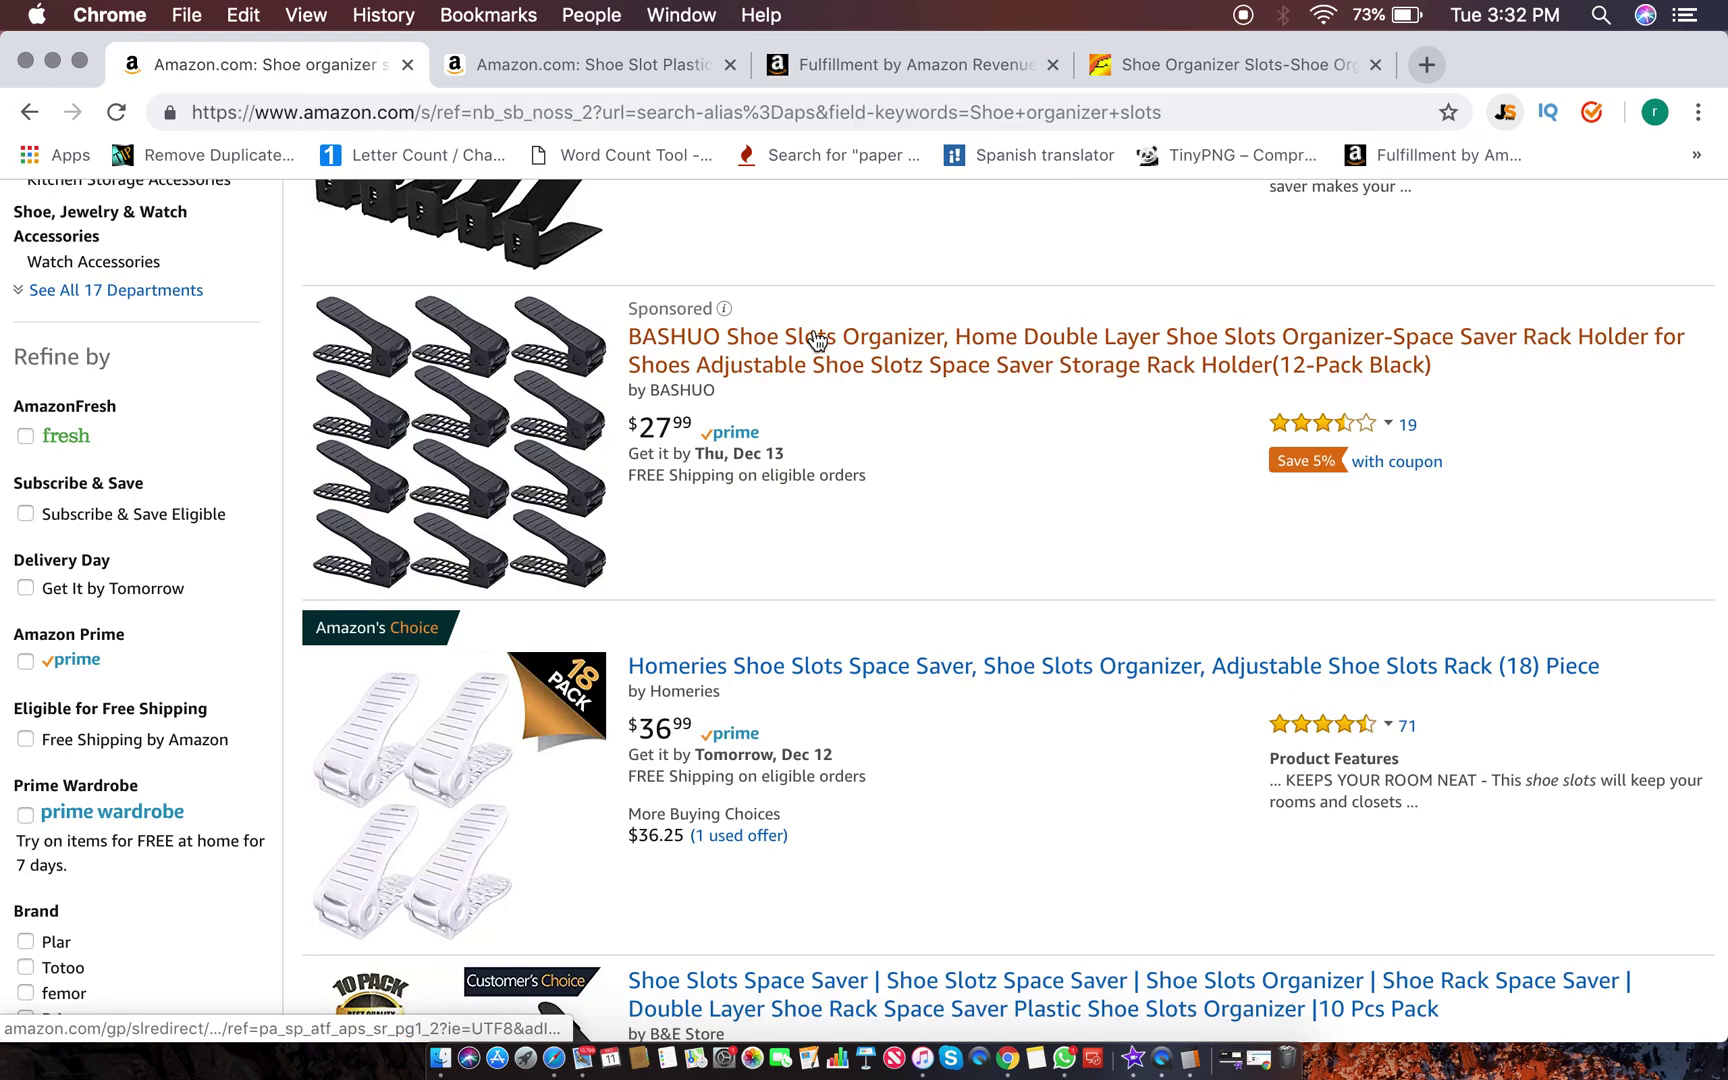
left_click(1508, 116)
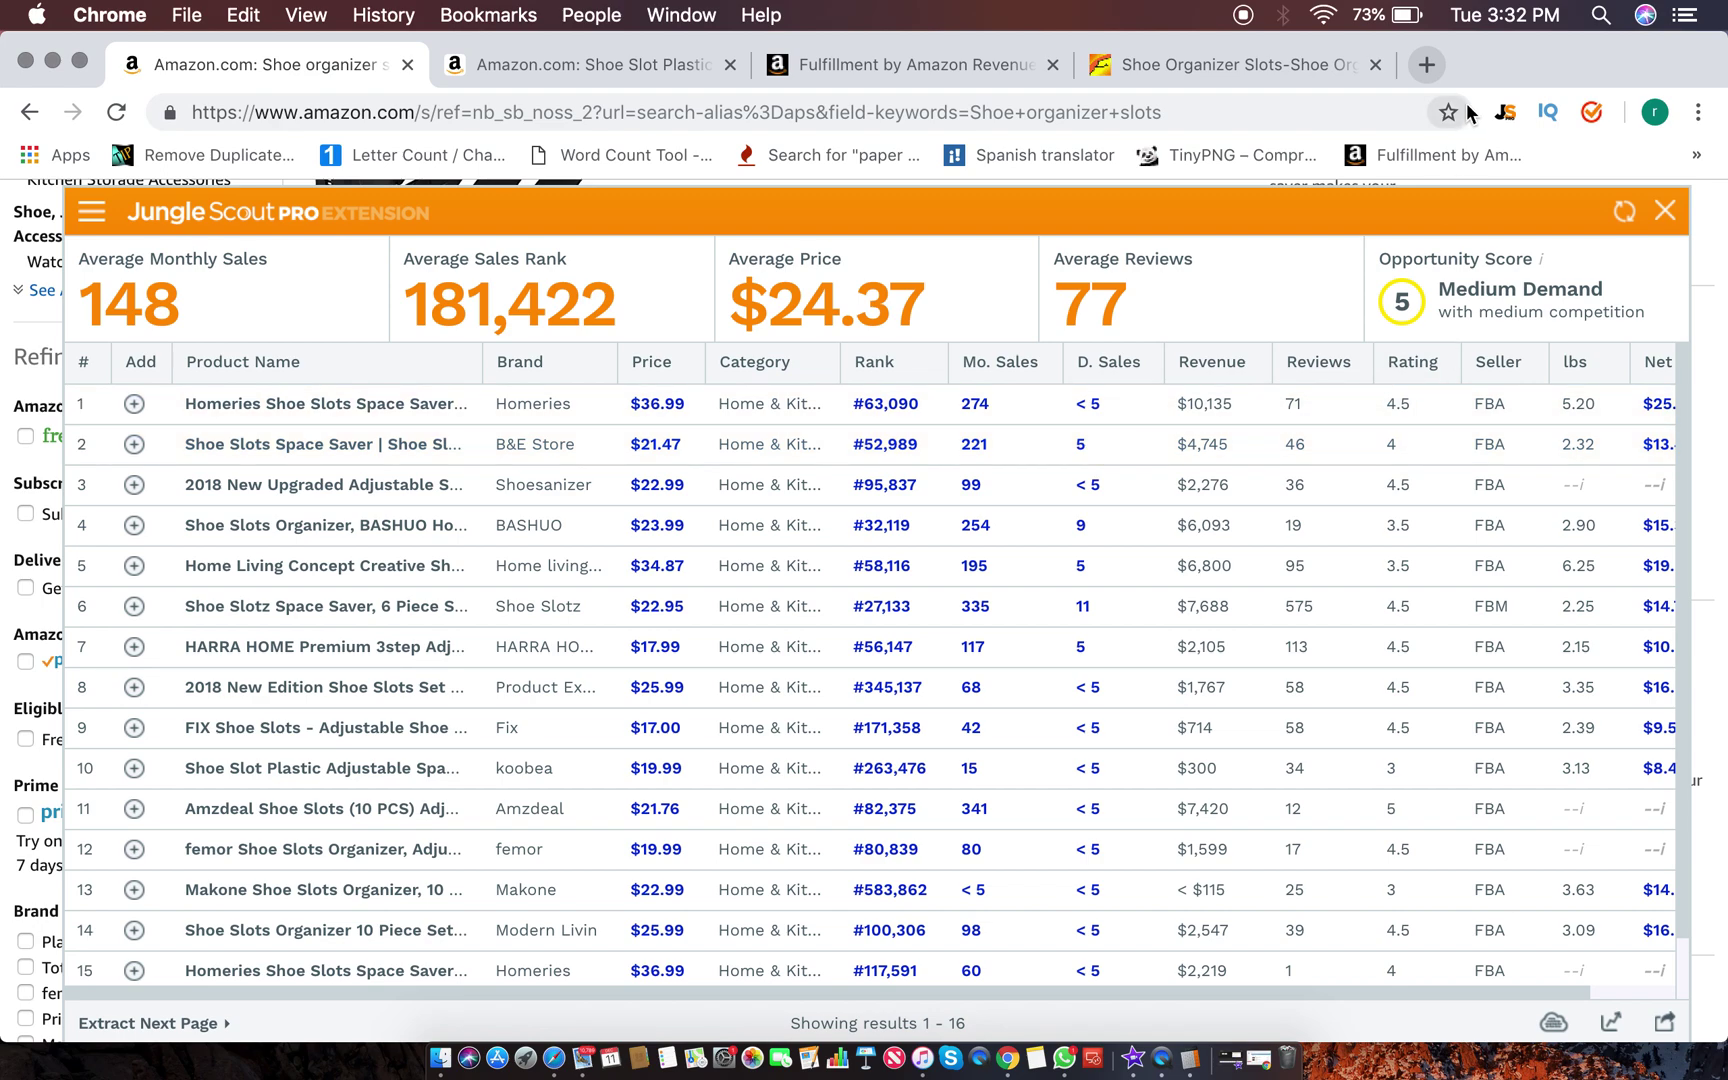
left_click(1191, 55)
key("ctrl+shift+Tab")
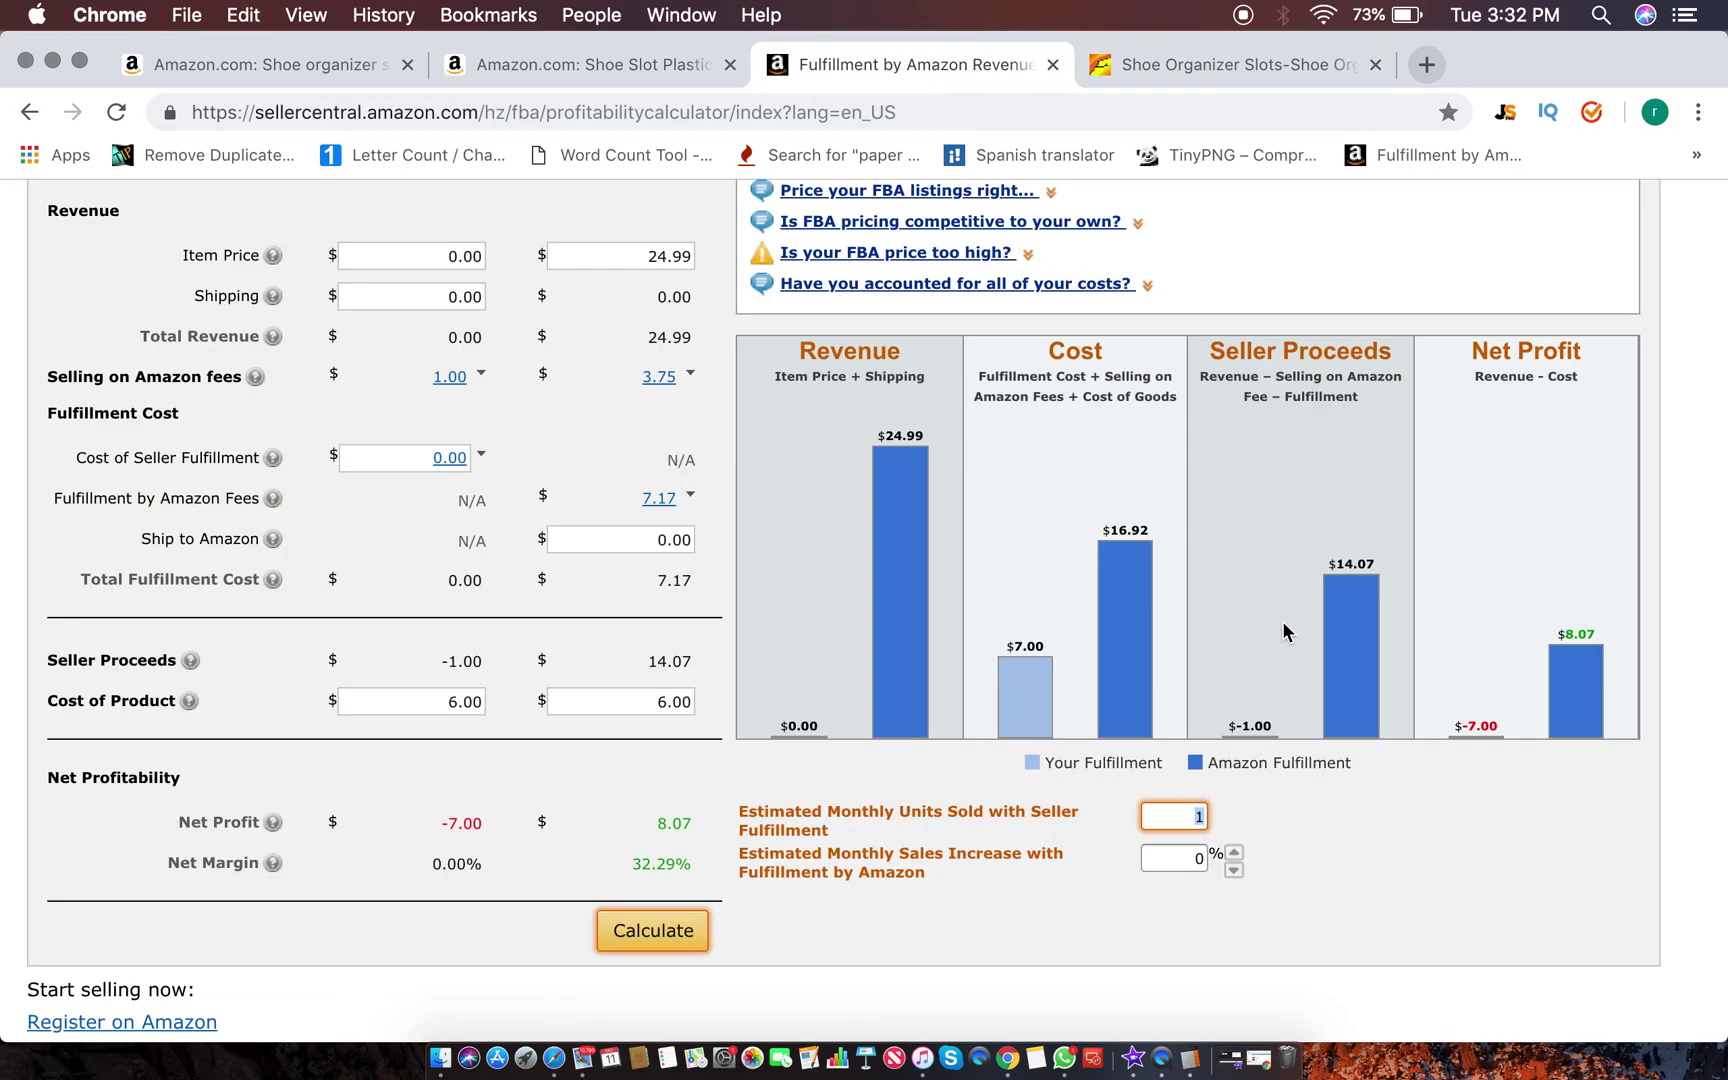
type("5")
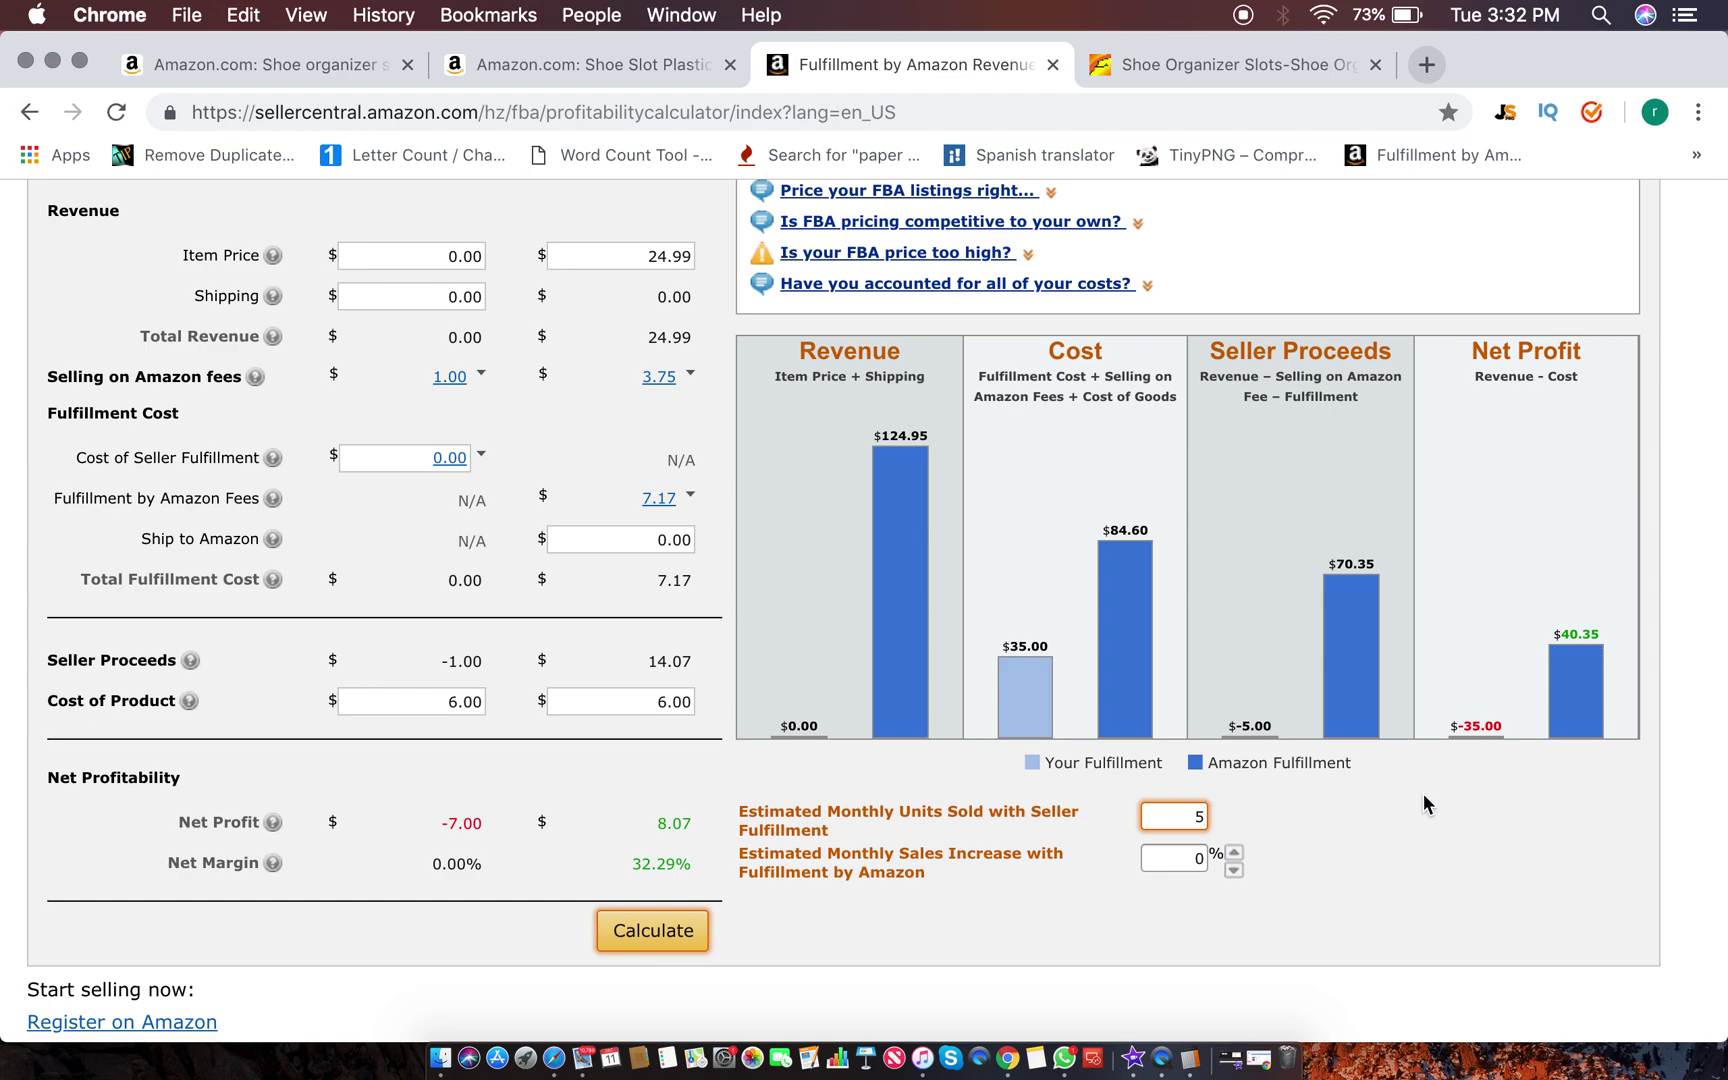
Step: Open the Calculator app and multiply 40 by 30 to estimate a month of profit
key("F4")
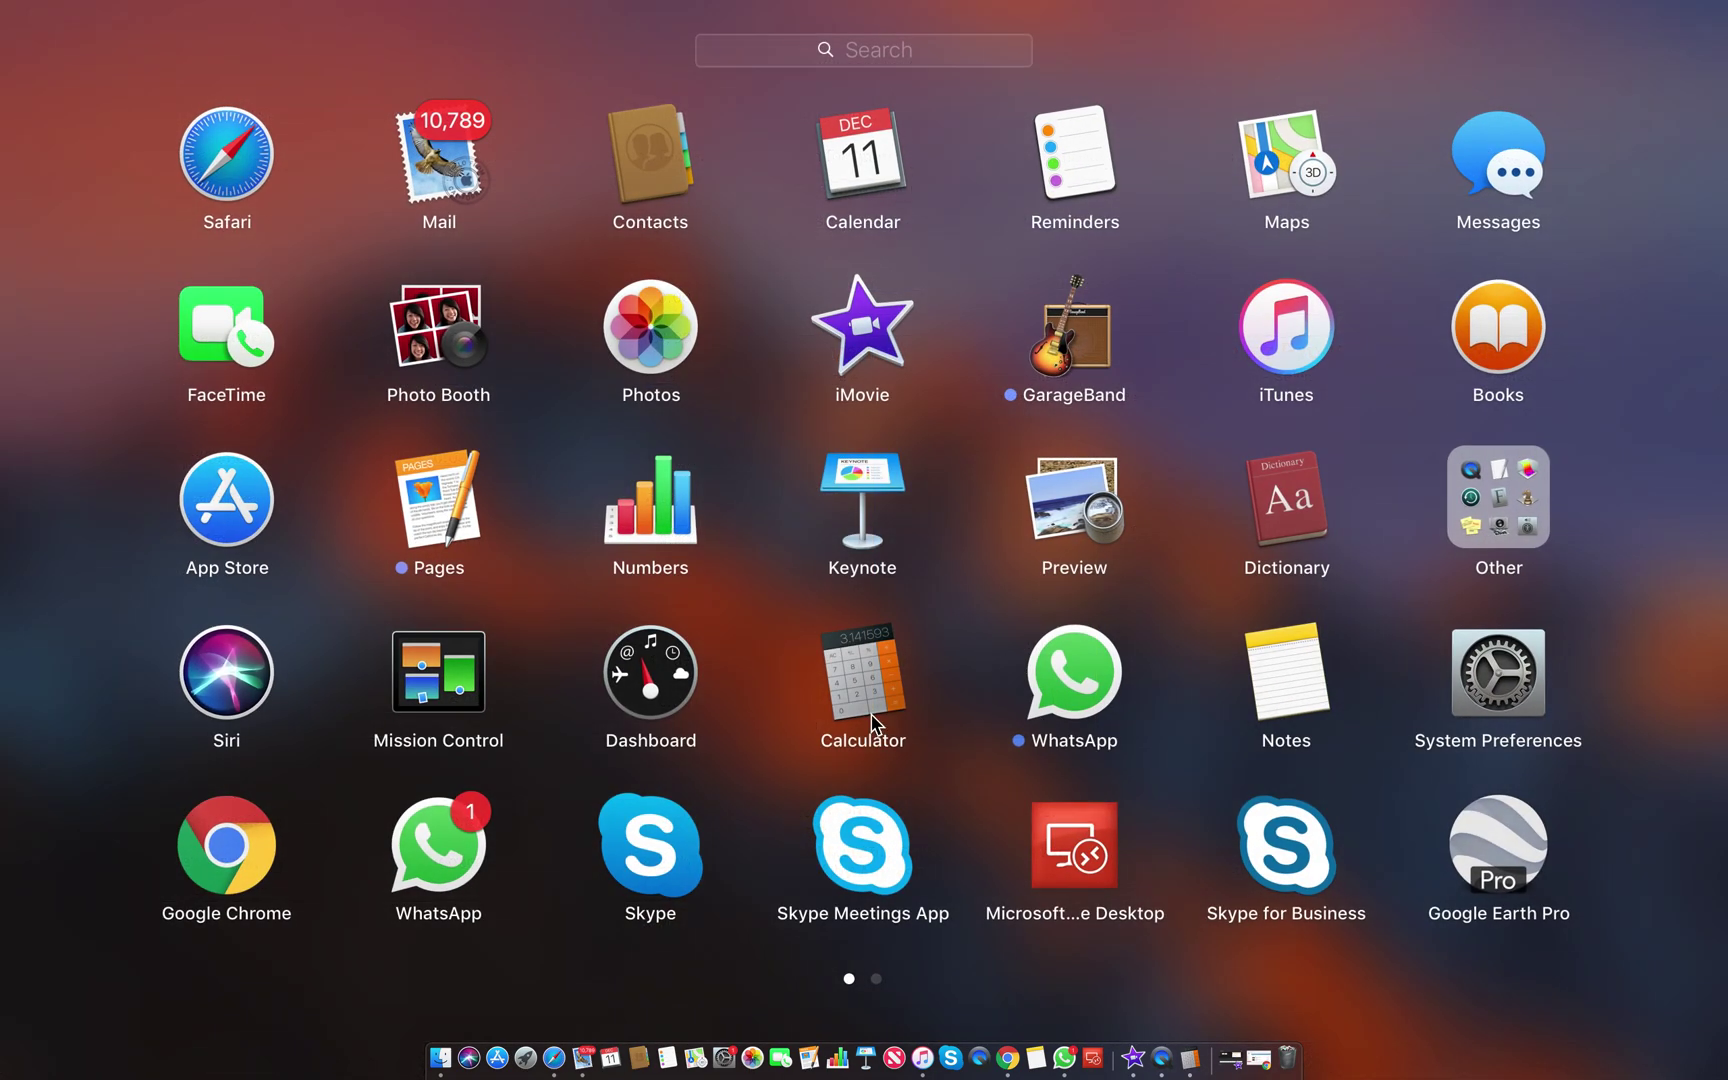
left_click(870, 712)
left_click(1106, 492)
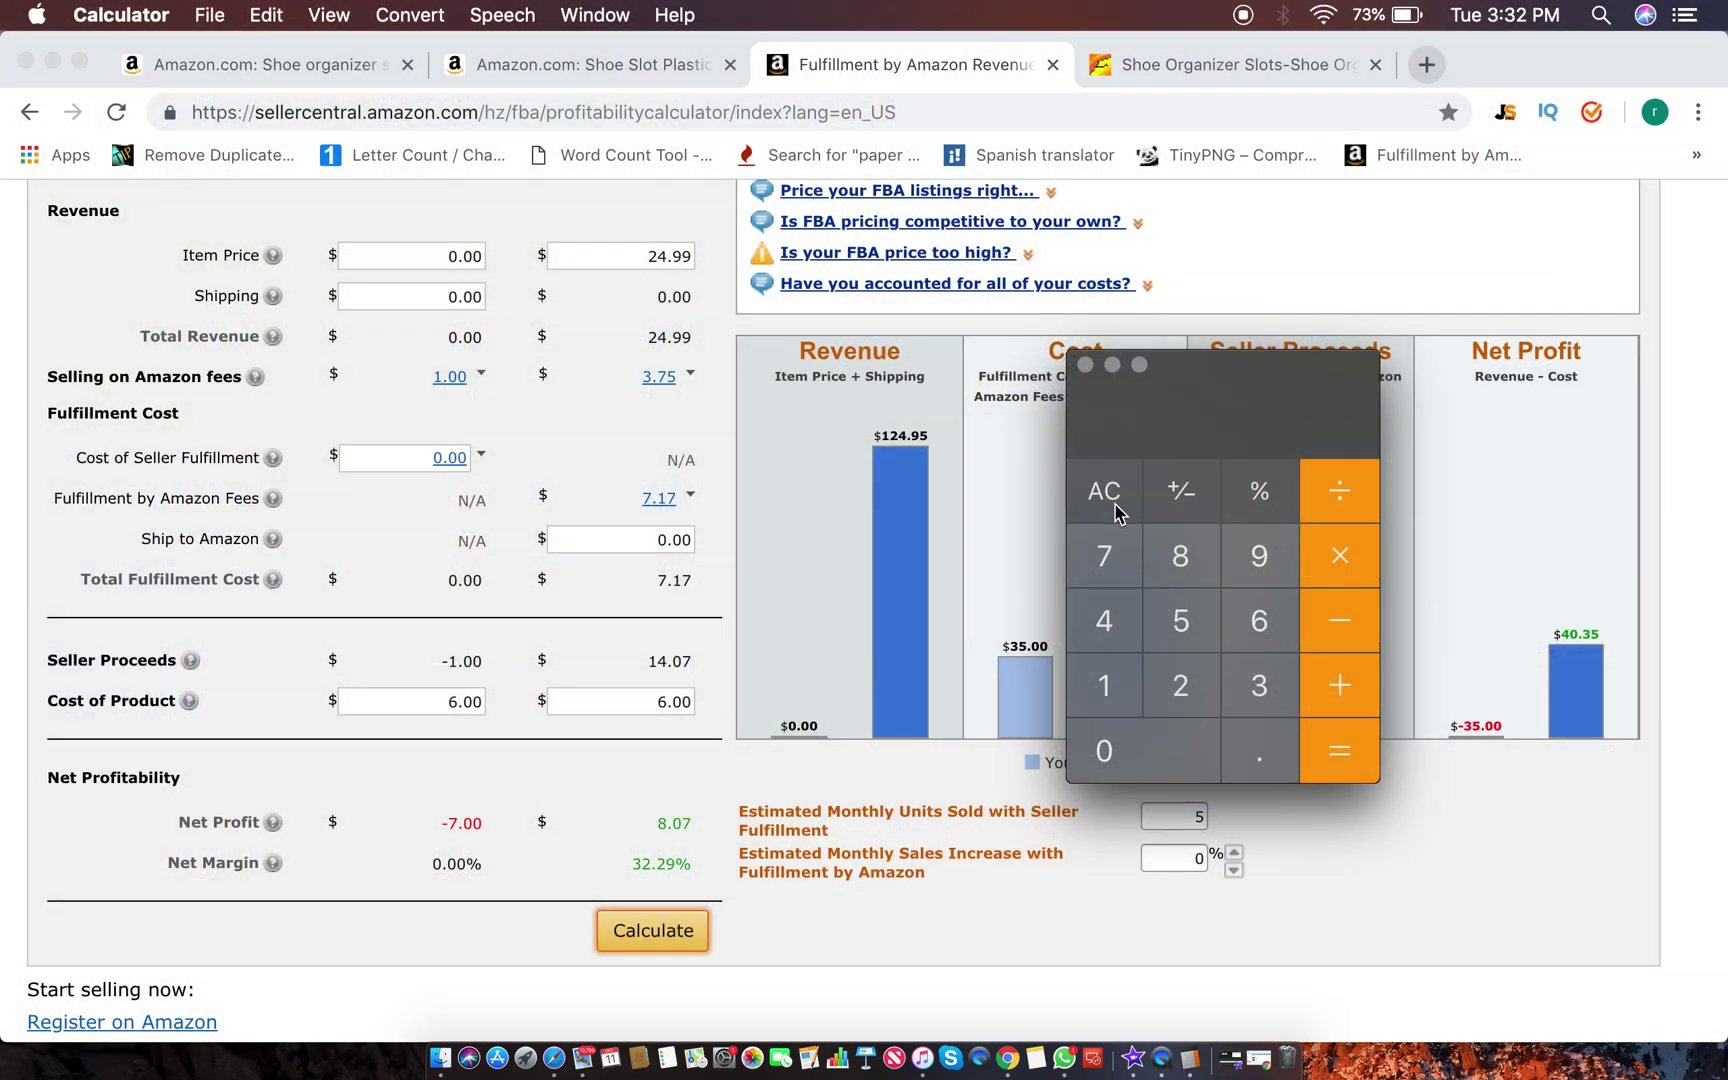
key("4")
key("0")
left_click(1331, 557)
key("3")
key("0")
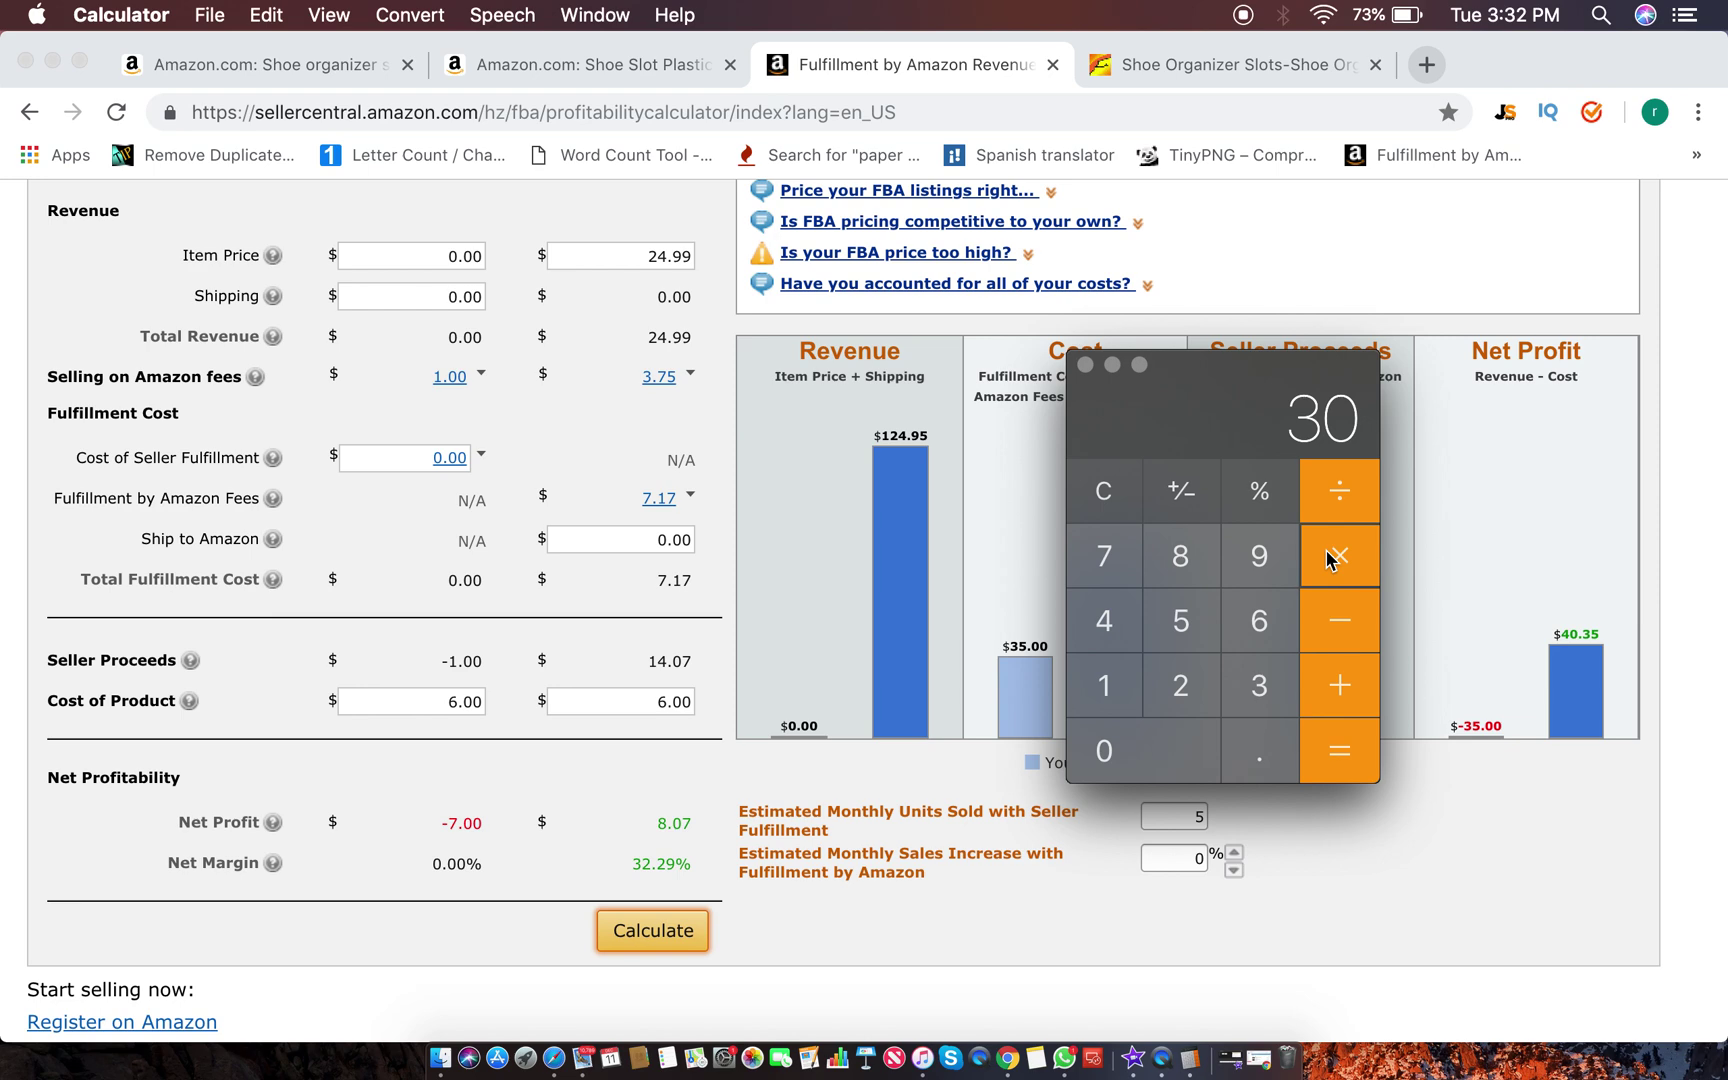
left_click(1339, 768)
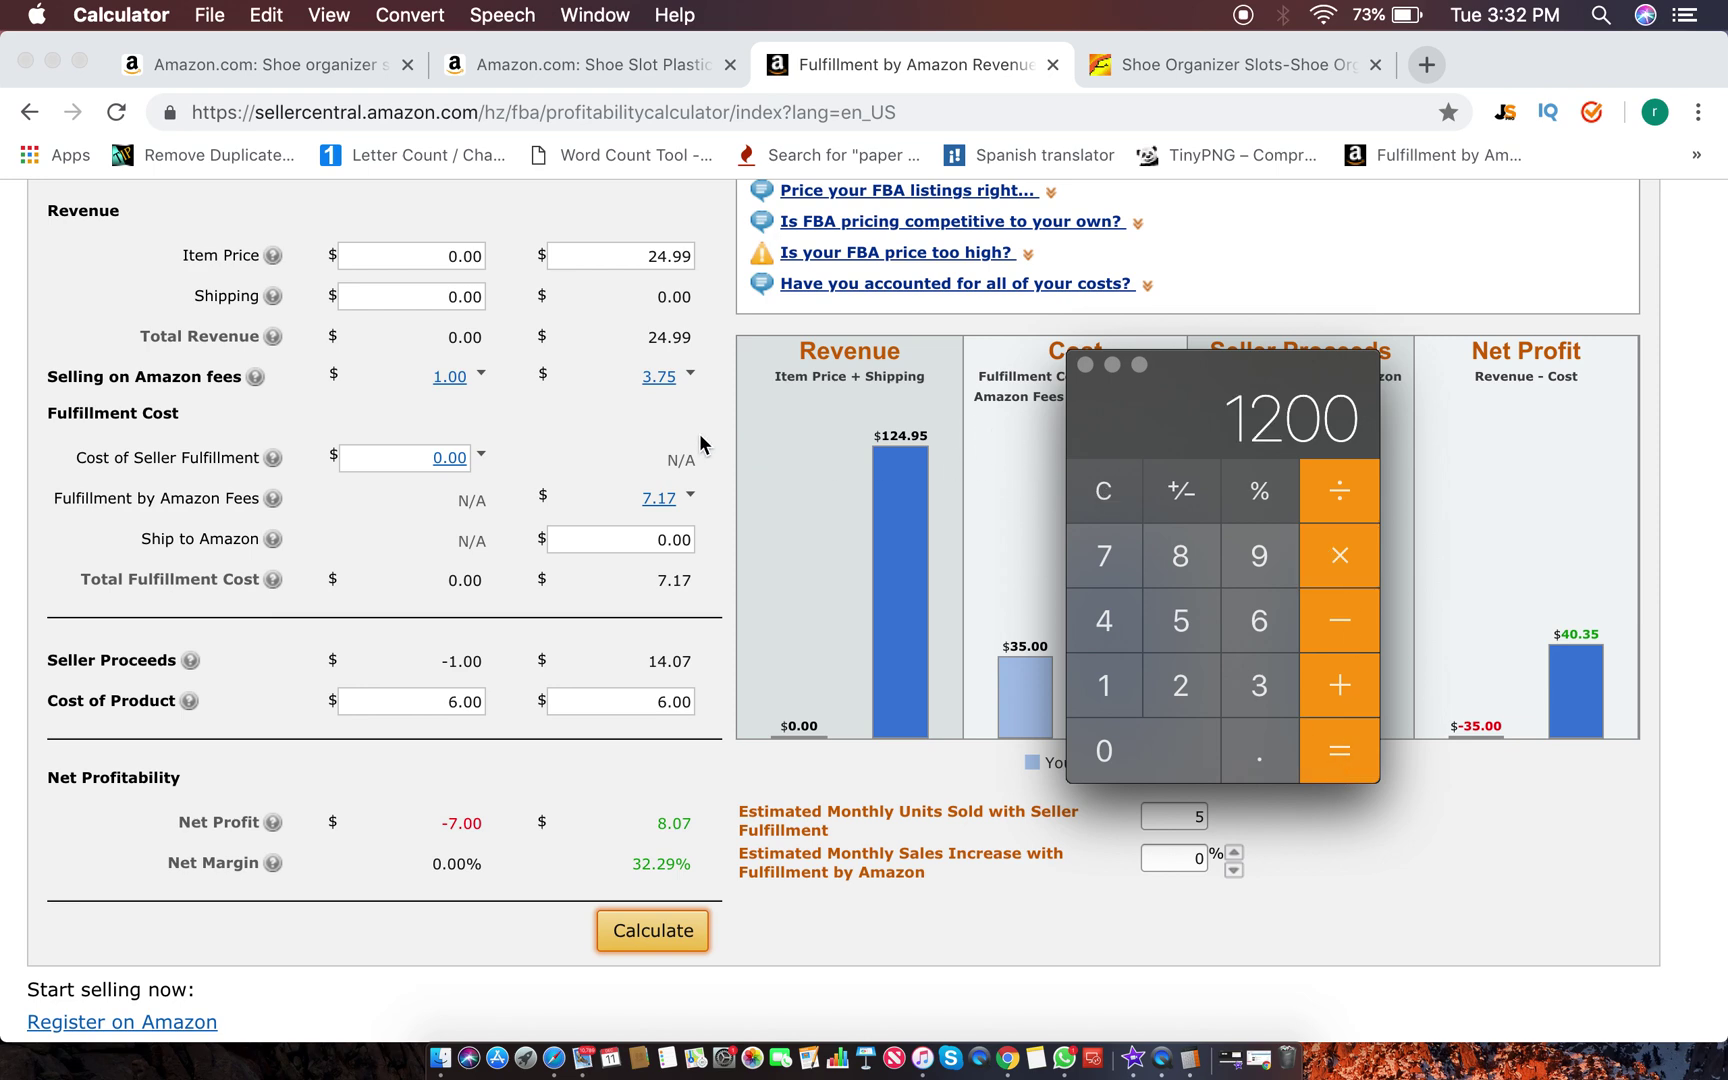
Step: Multiply the monthly profit estimate by 3, and close the Calculator
scroll(702, 431, "up", 3)
scroll(1452, 377, "up", 3)
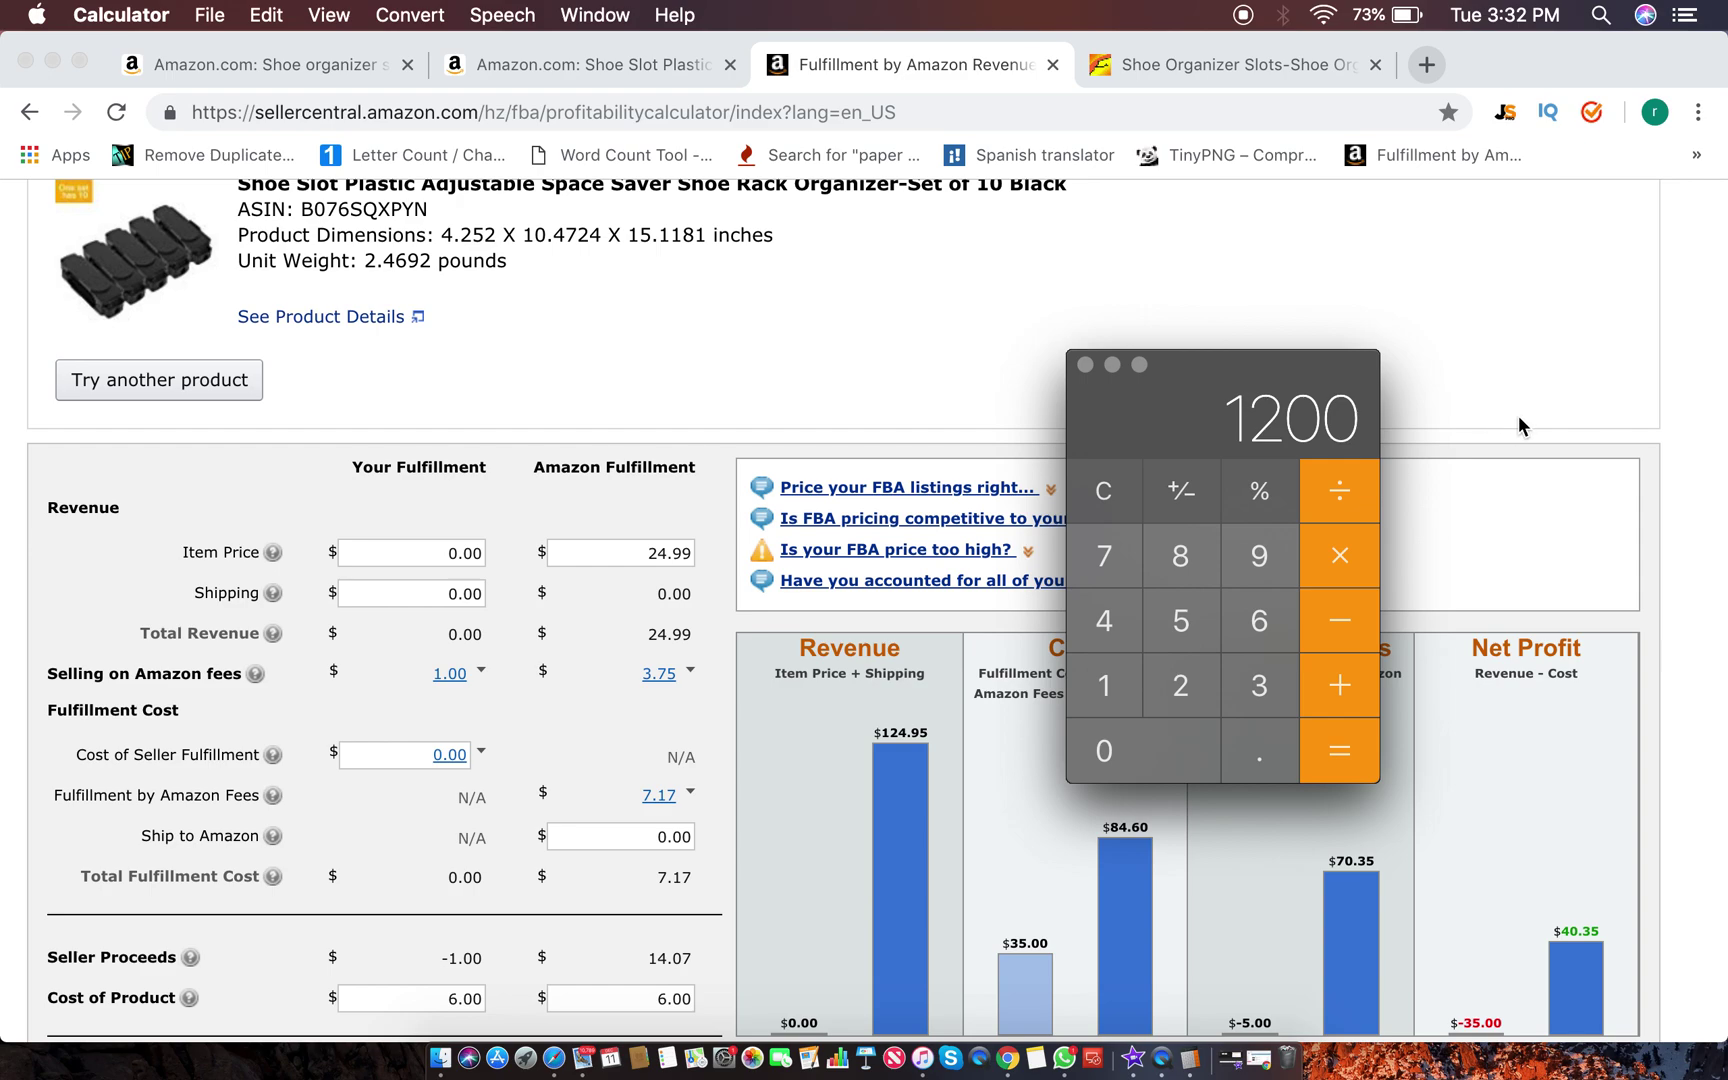
scroll(1517, 414, "up", 5)
left_click(1335, 550)
left_click(1255, 697)
left_click(1350, 736)
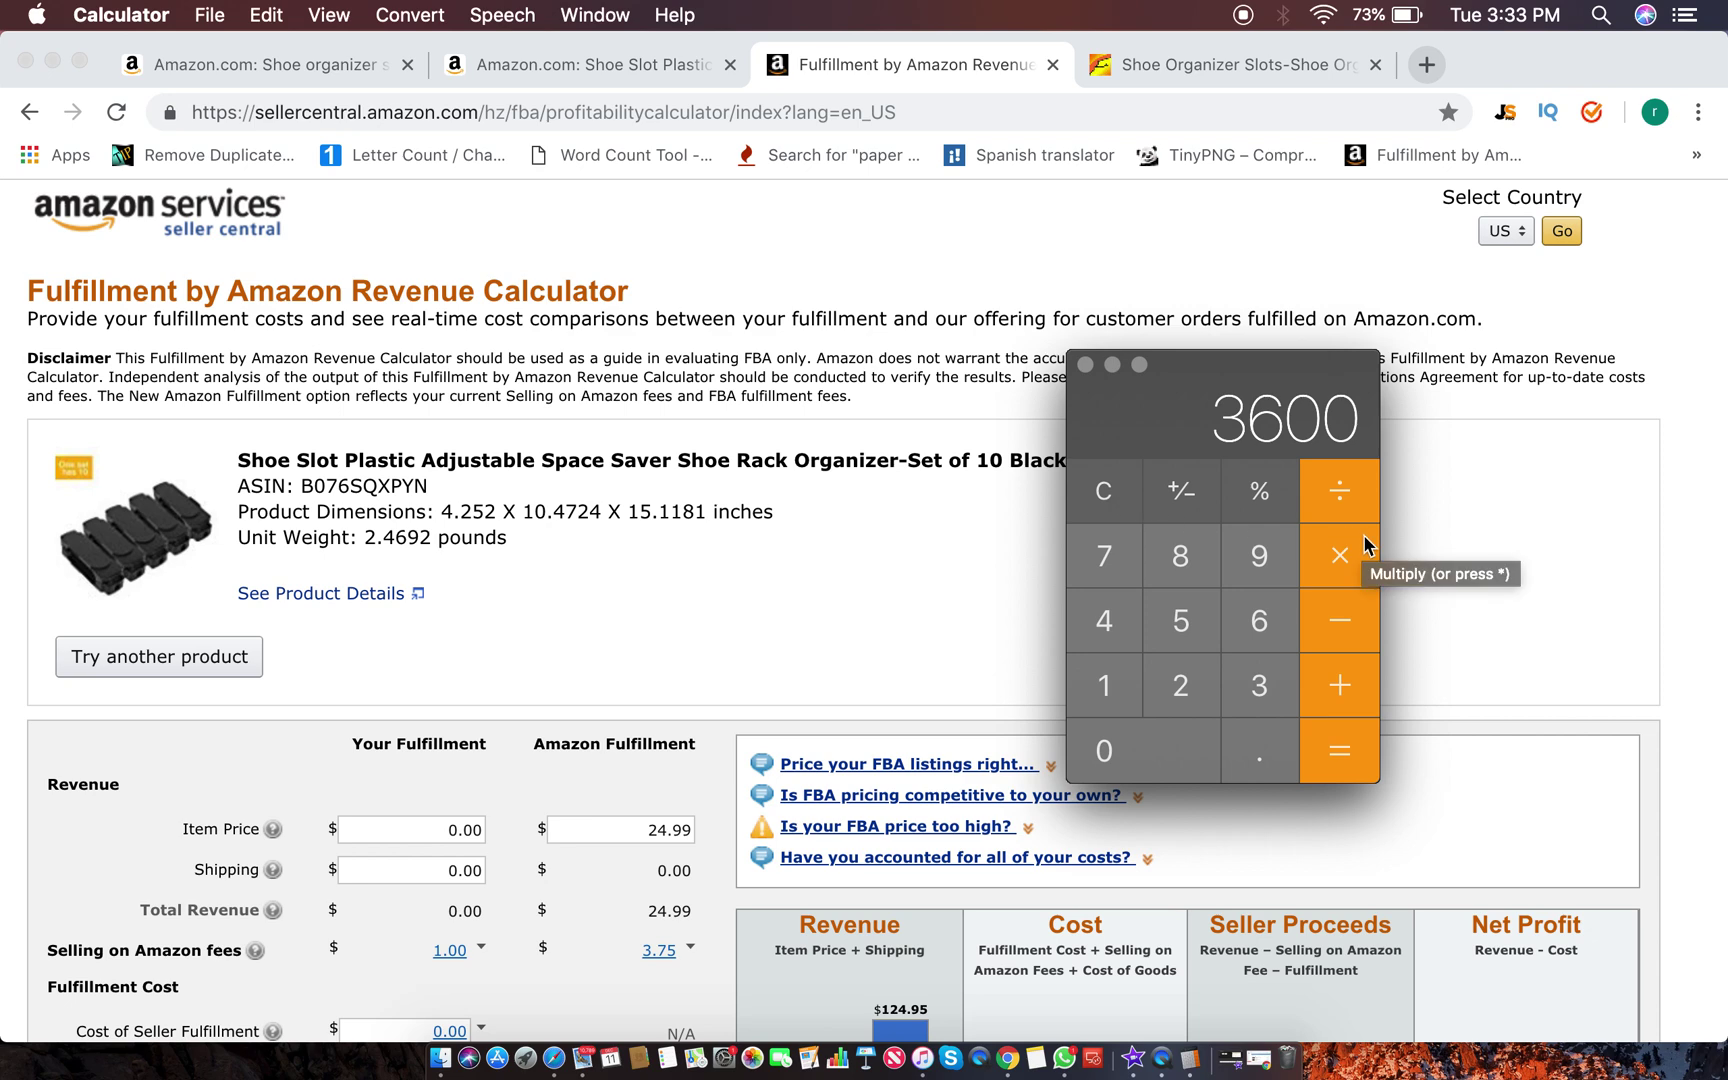
left_click(1085, 365)
Step: Try estimated monthly units sold of 10 and 15 in the revenue calculator to compare the projected profit
scroll(1091, 401, "down", 10)
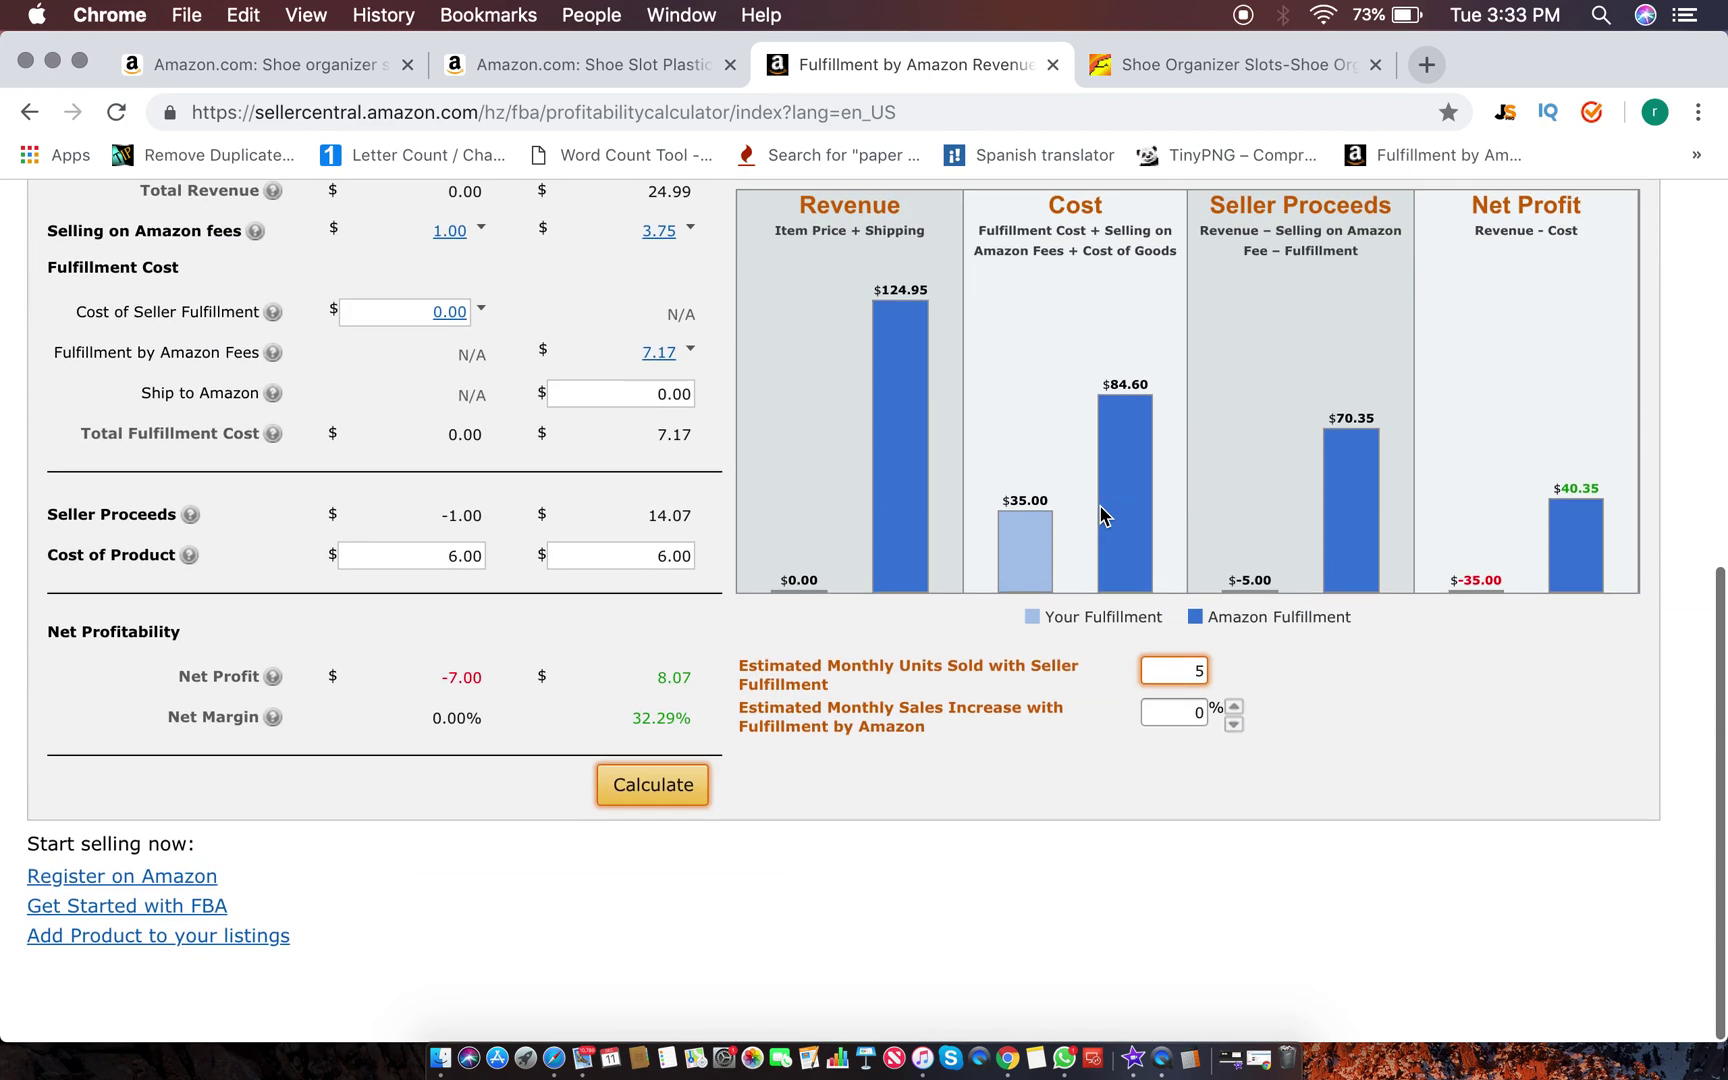
key("BackSpace")
type("10")
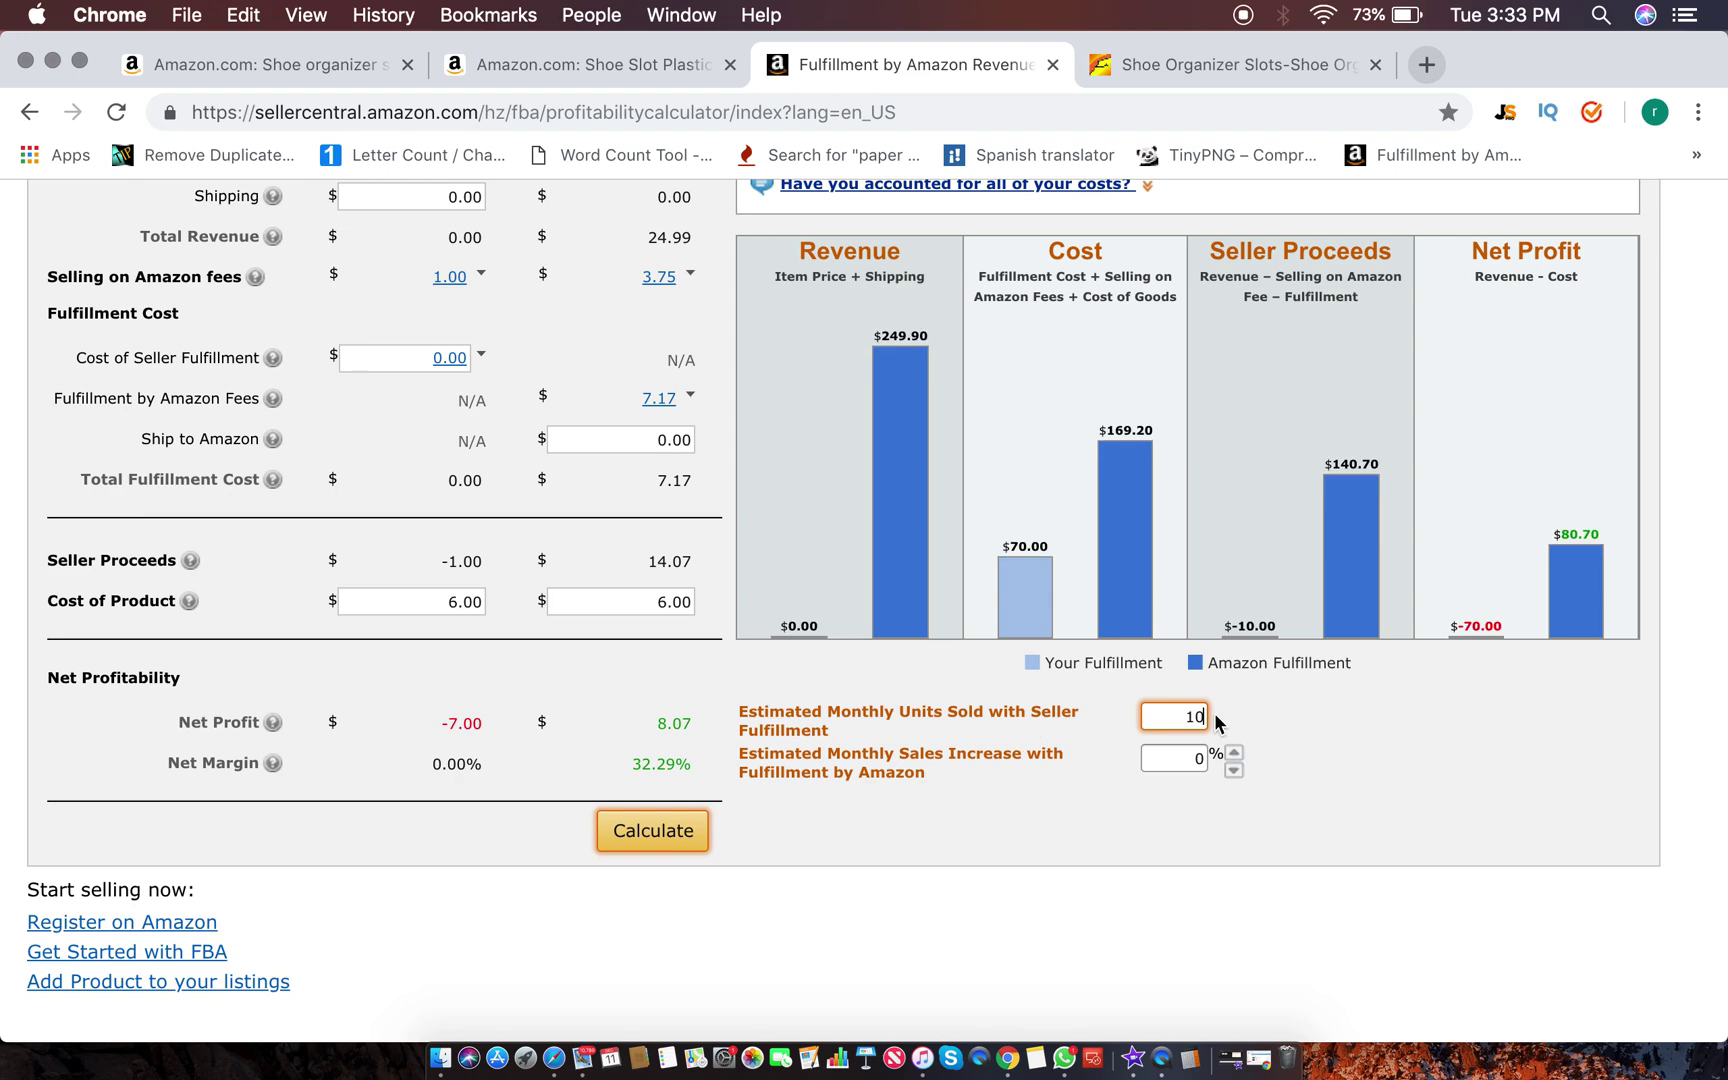
key("BackSpace")
key("BackSpace")
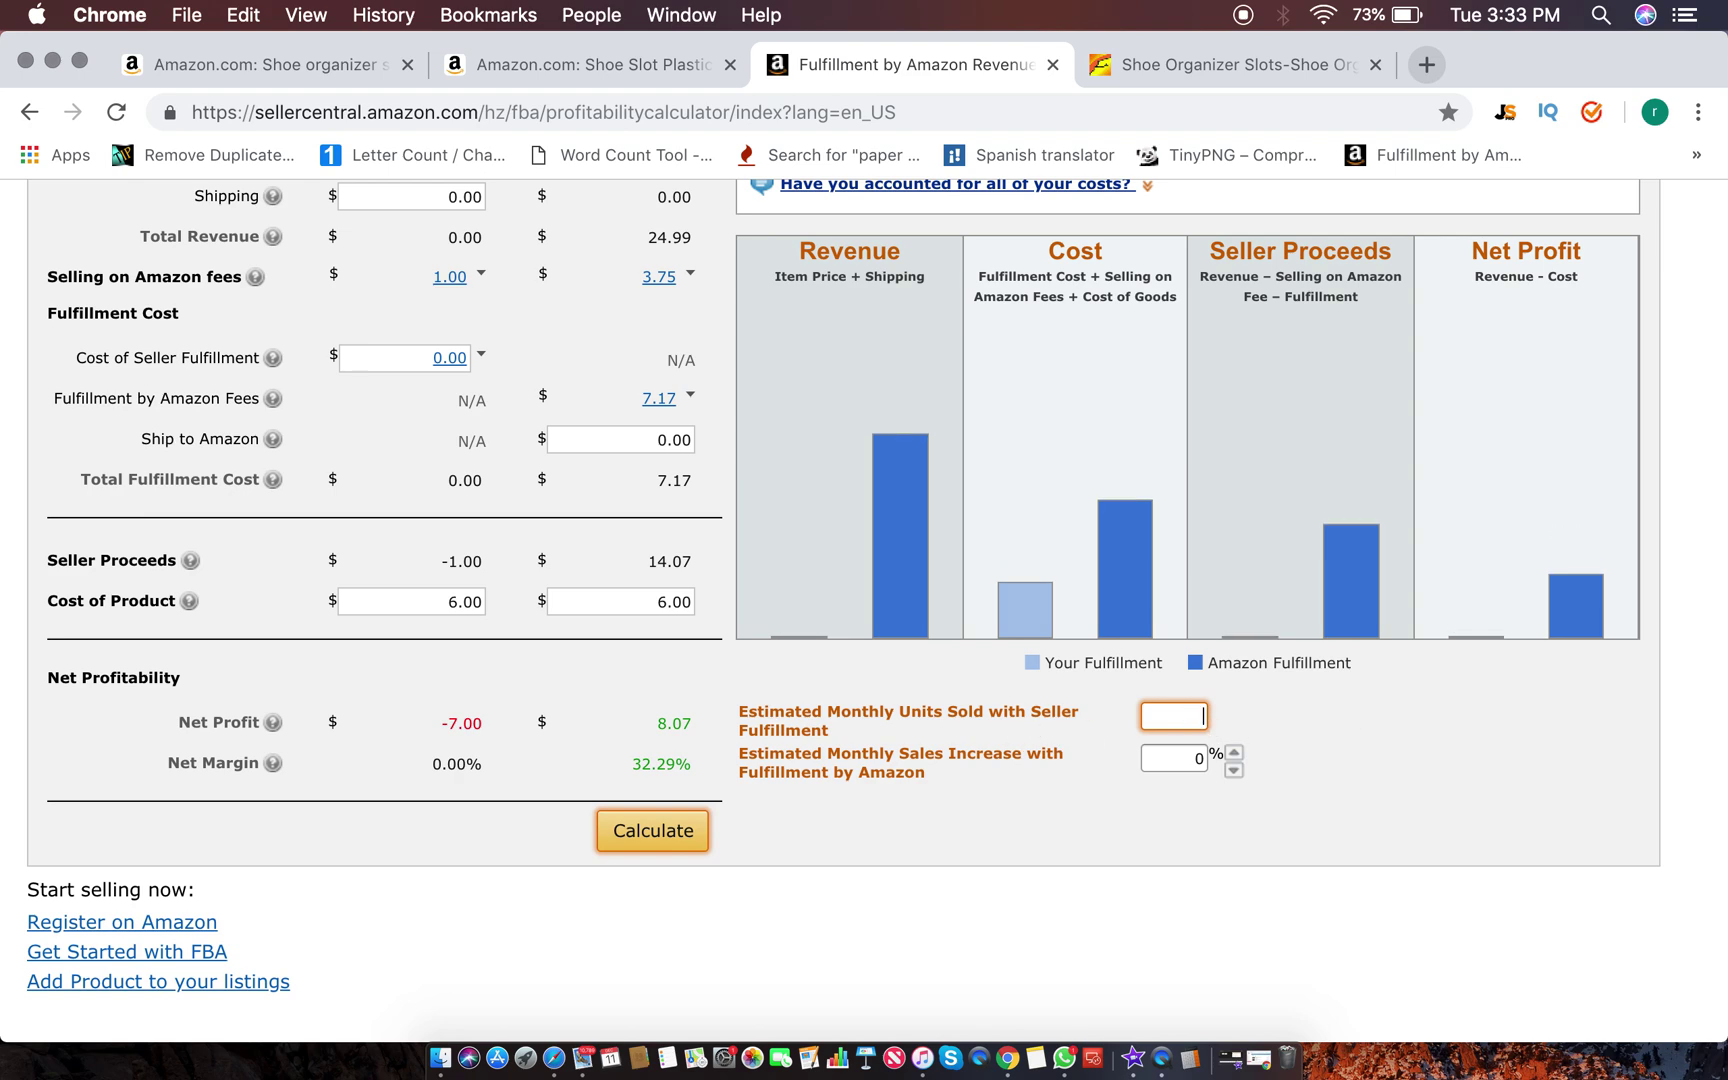
type("1")
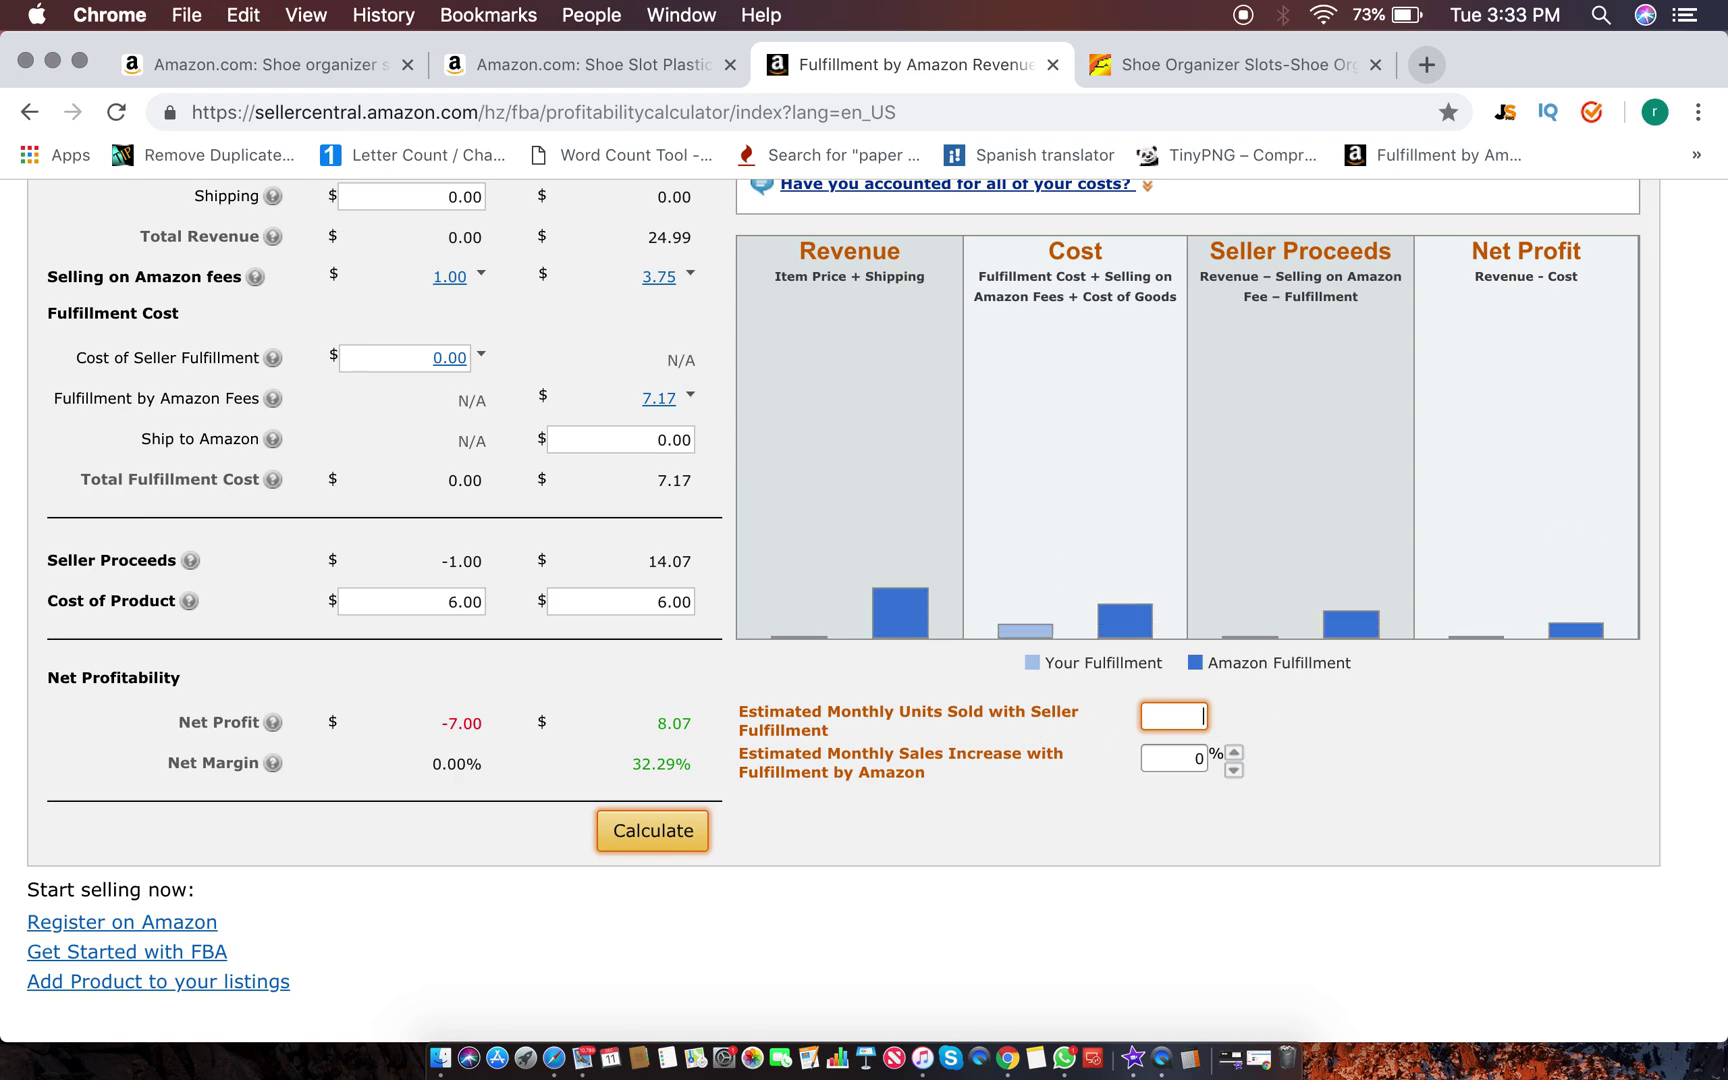
type("5")
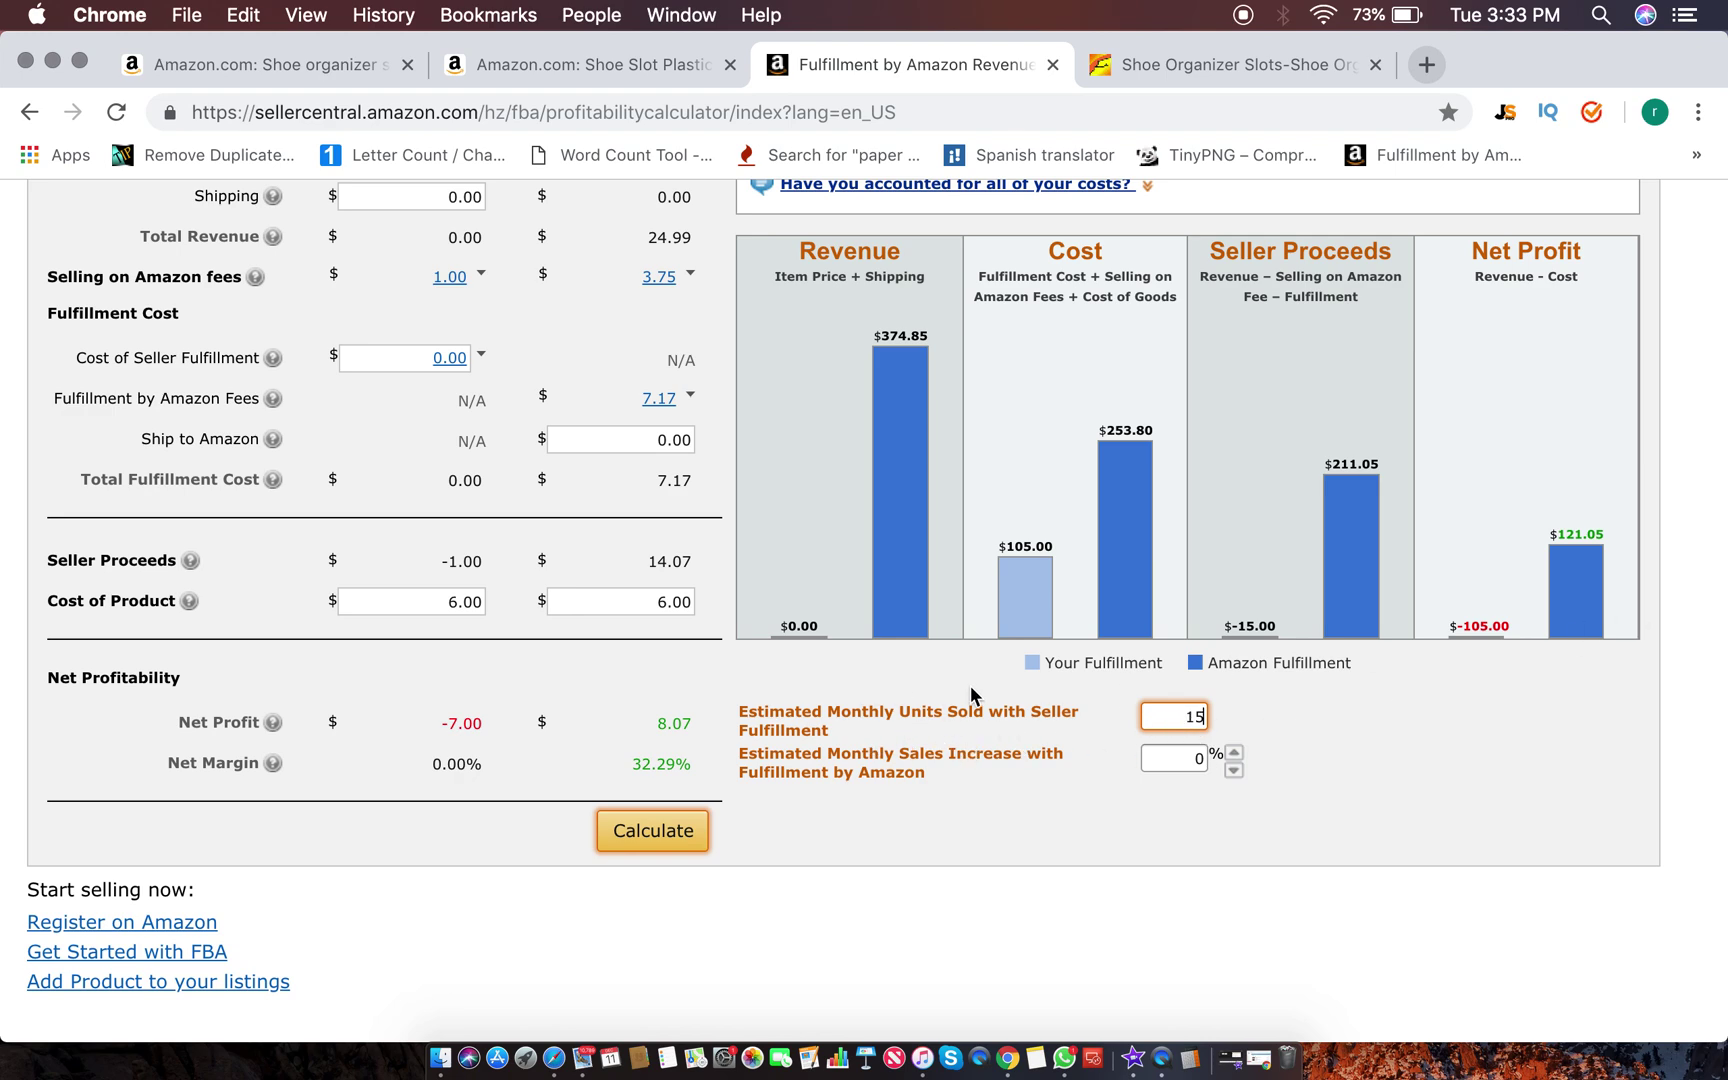
Step: Set the estimated monthly units sold to 250, and review the projected revenue, cost, seller proceeds and net profit
double_click(1196, 716)
type("250")
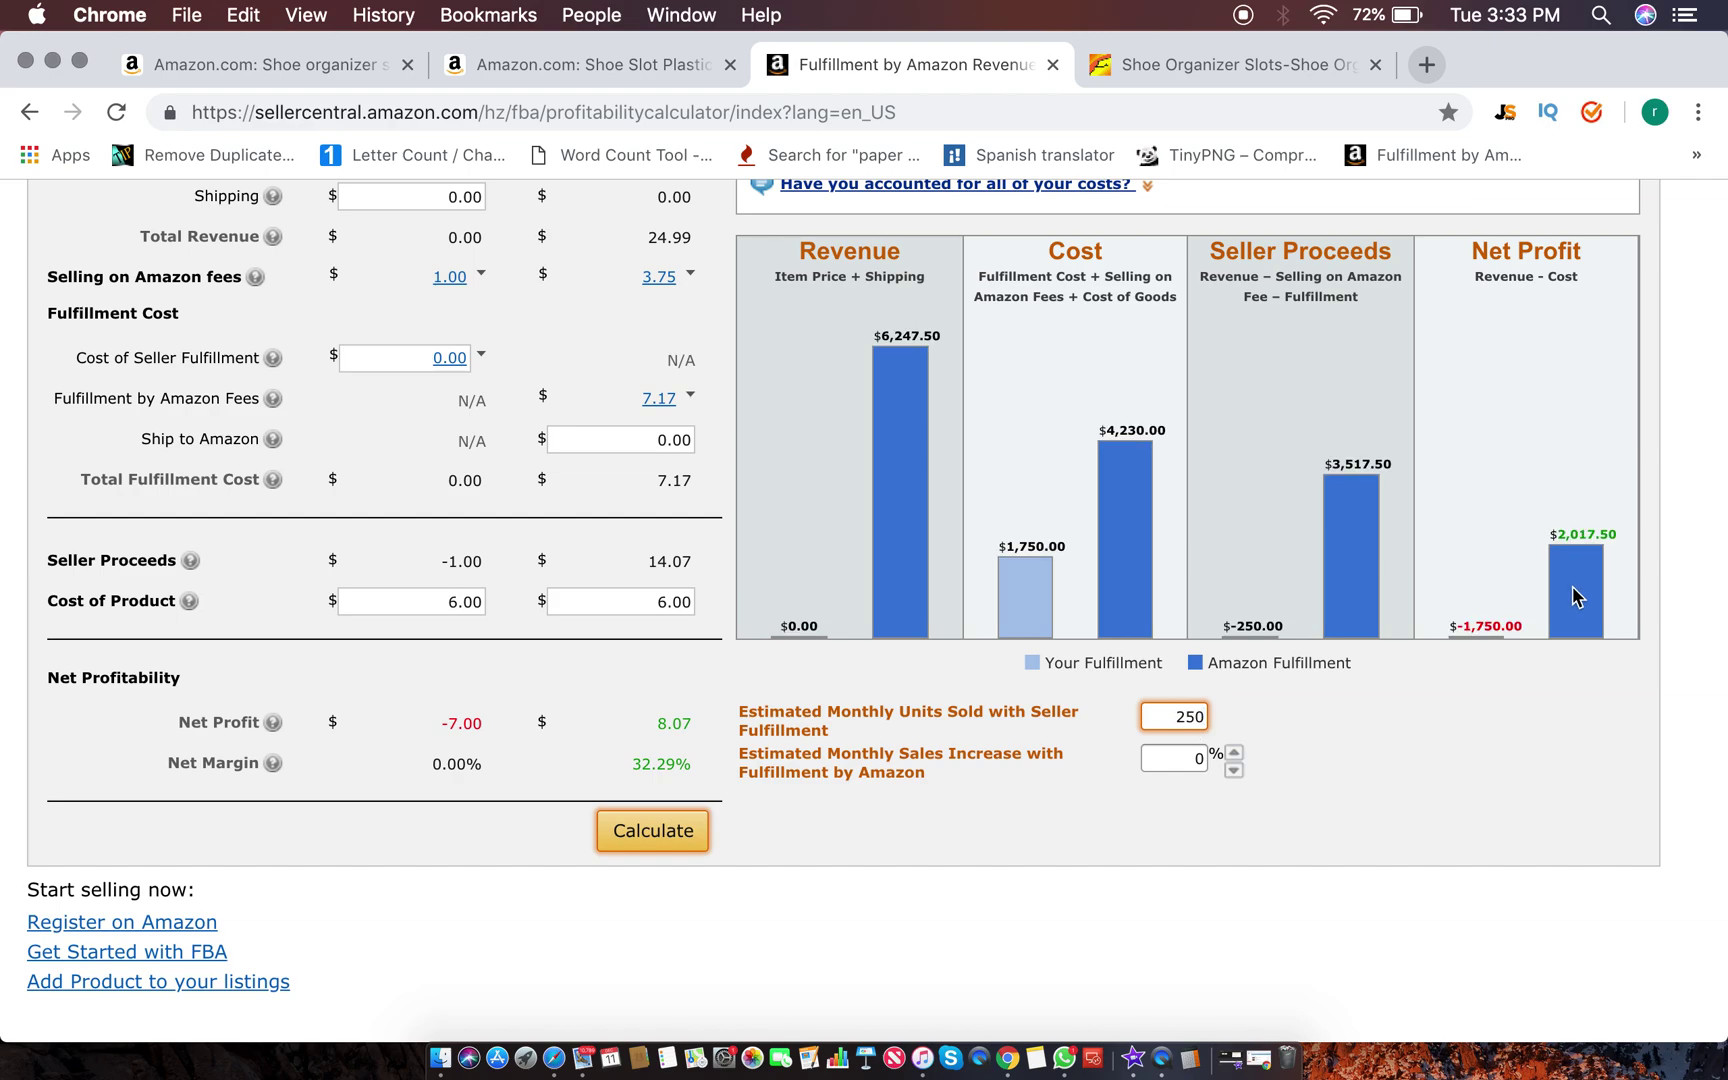
scroll(1446, 829, "up", 2)
scroll(1443, 833, "up", 2)
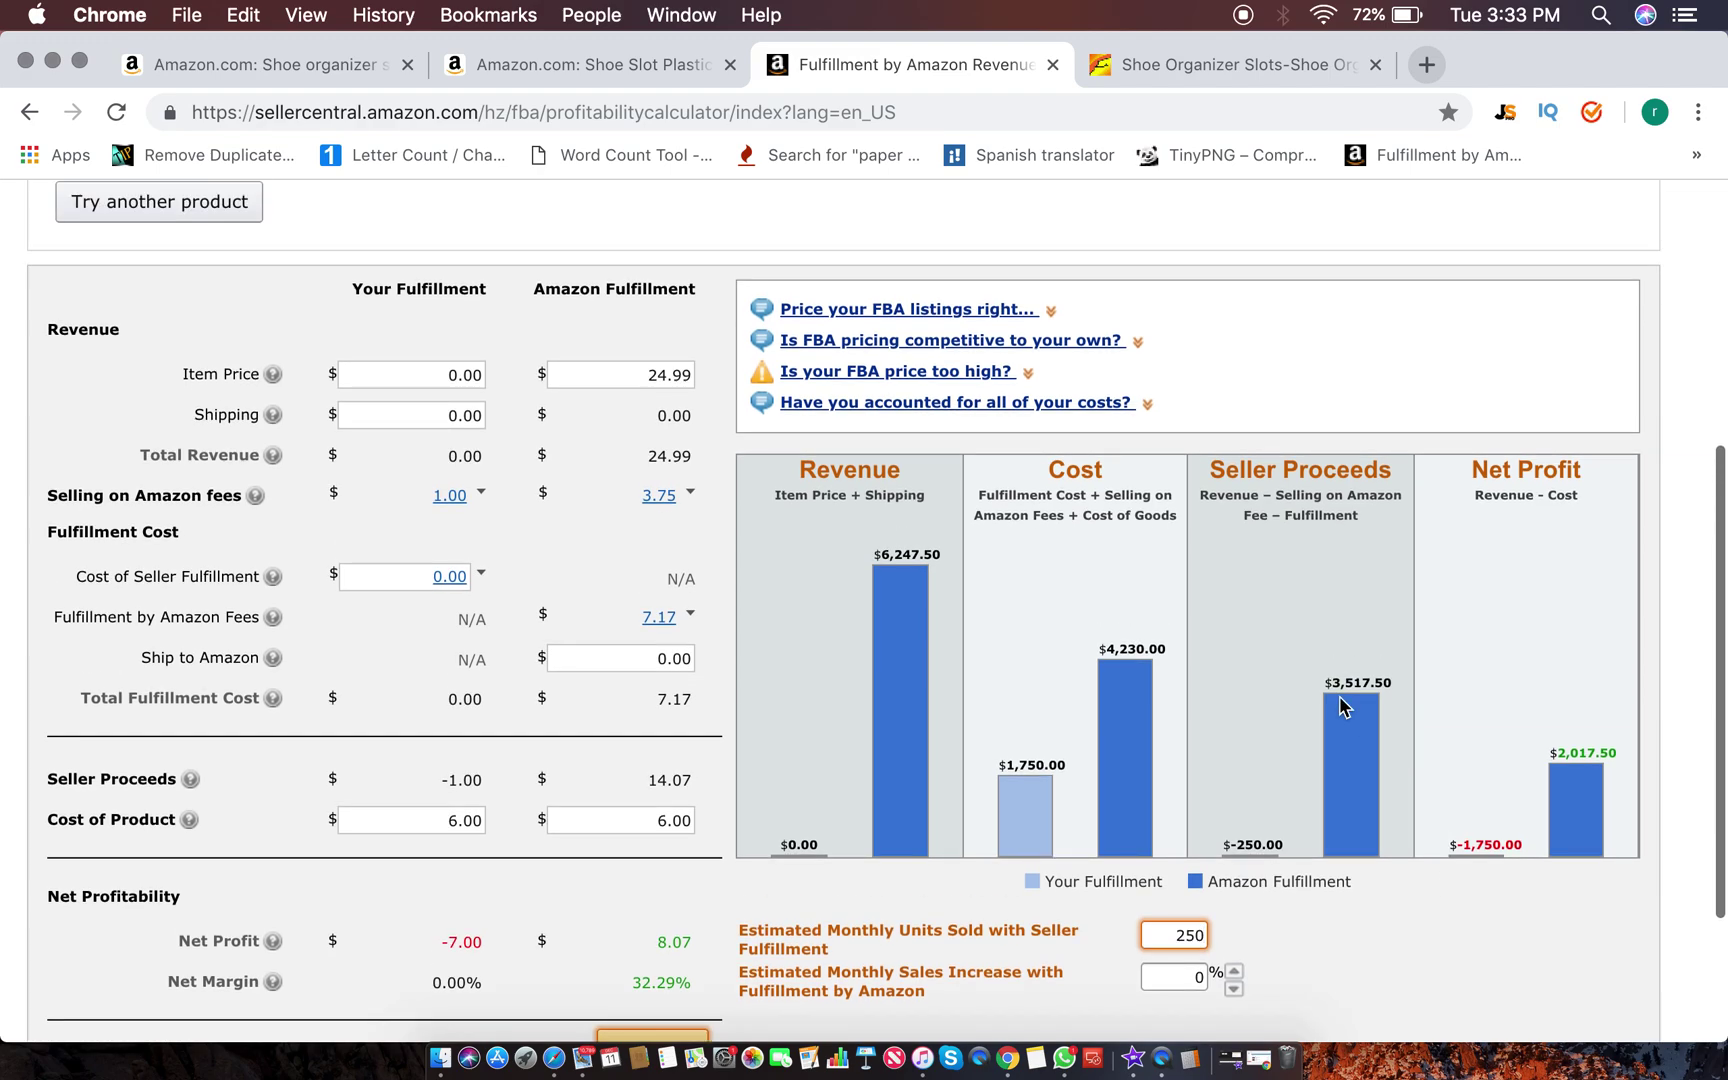
scroll(1365, 713, "down", 3)
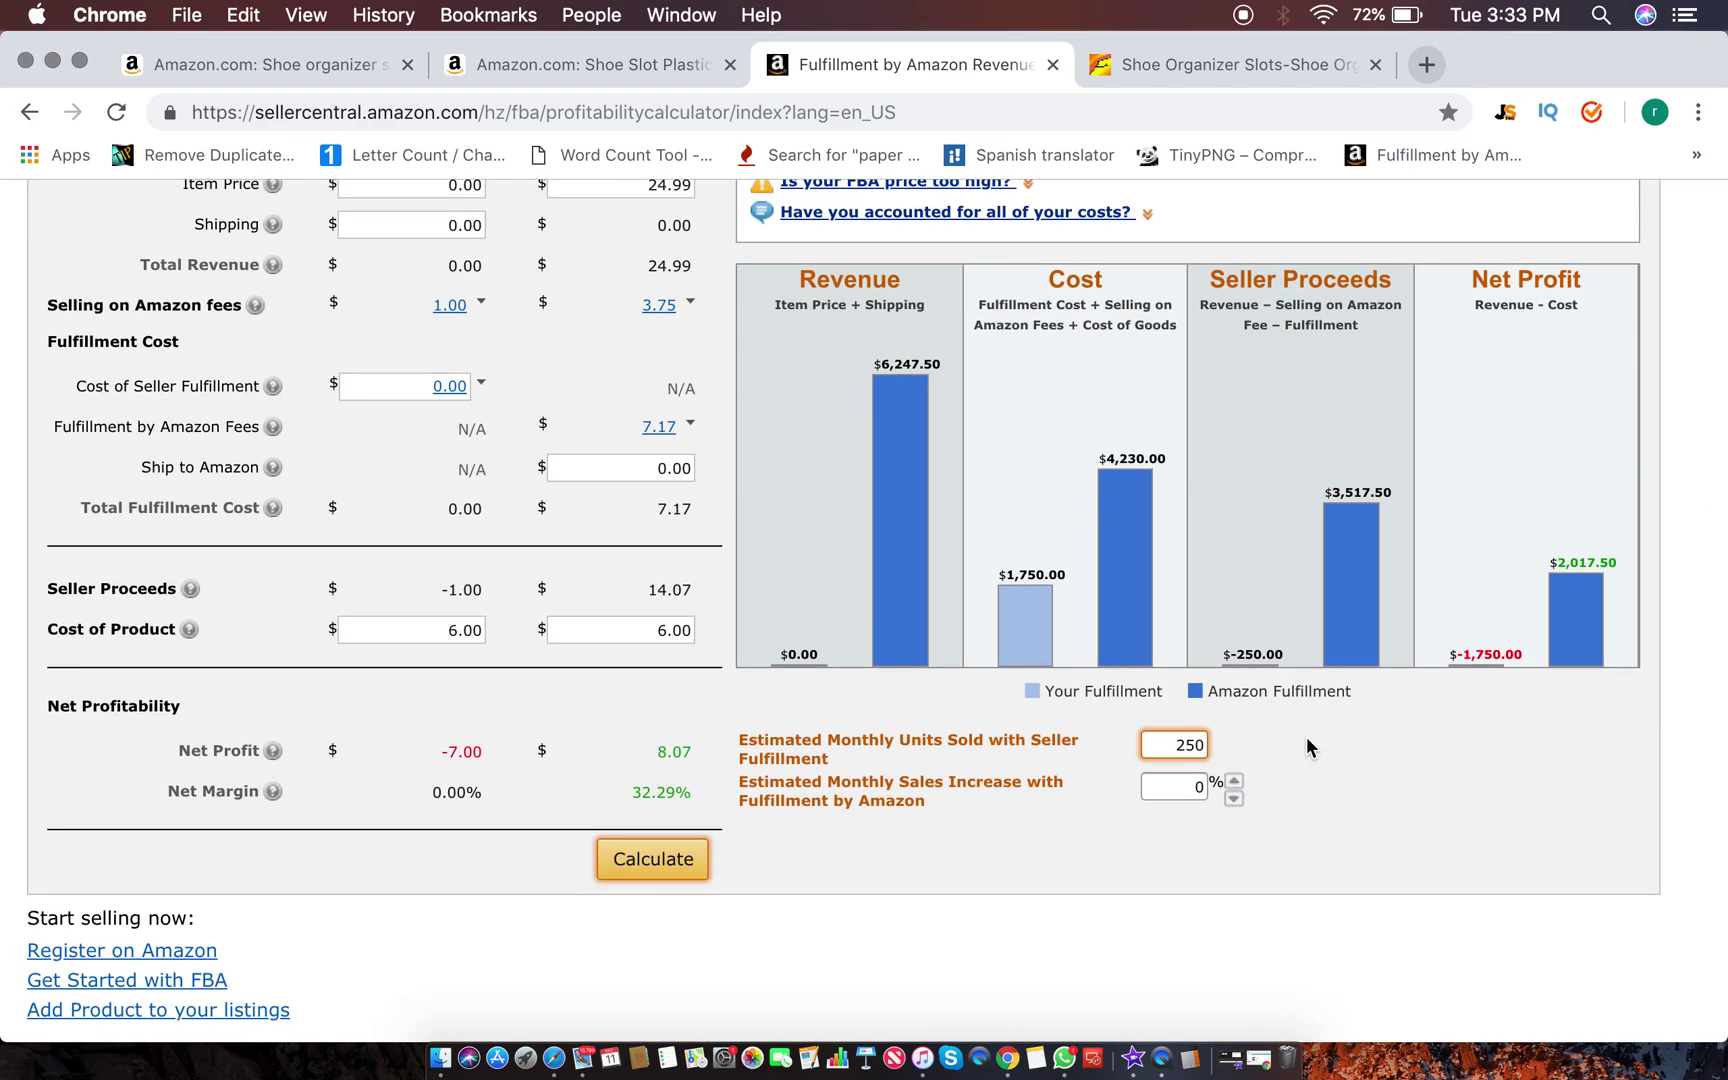
Step: Clear the estimated monthly units sold, and go back to the Google results for "fba calculator"
double_click(1192, 737)
key("BackSpace")
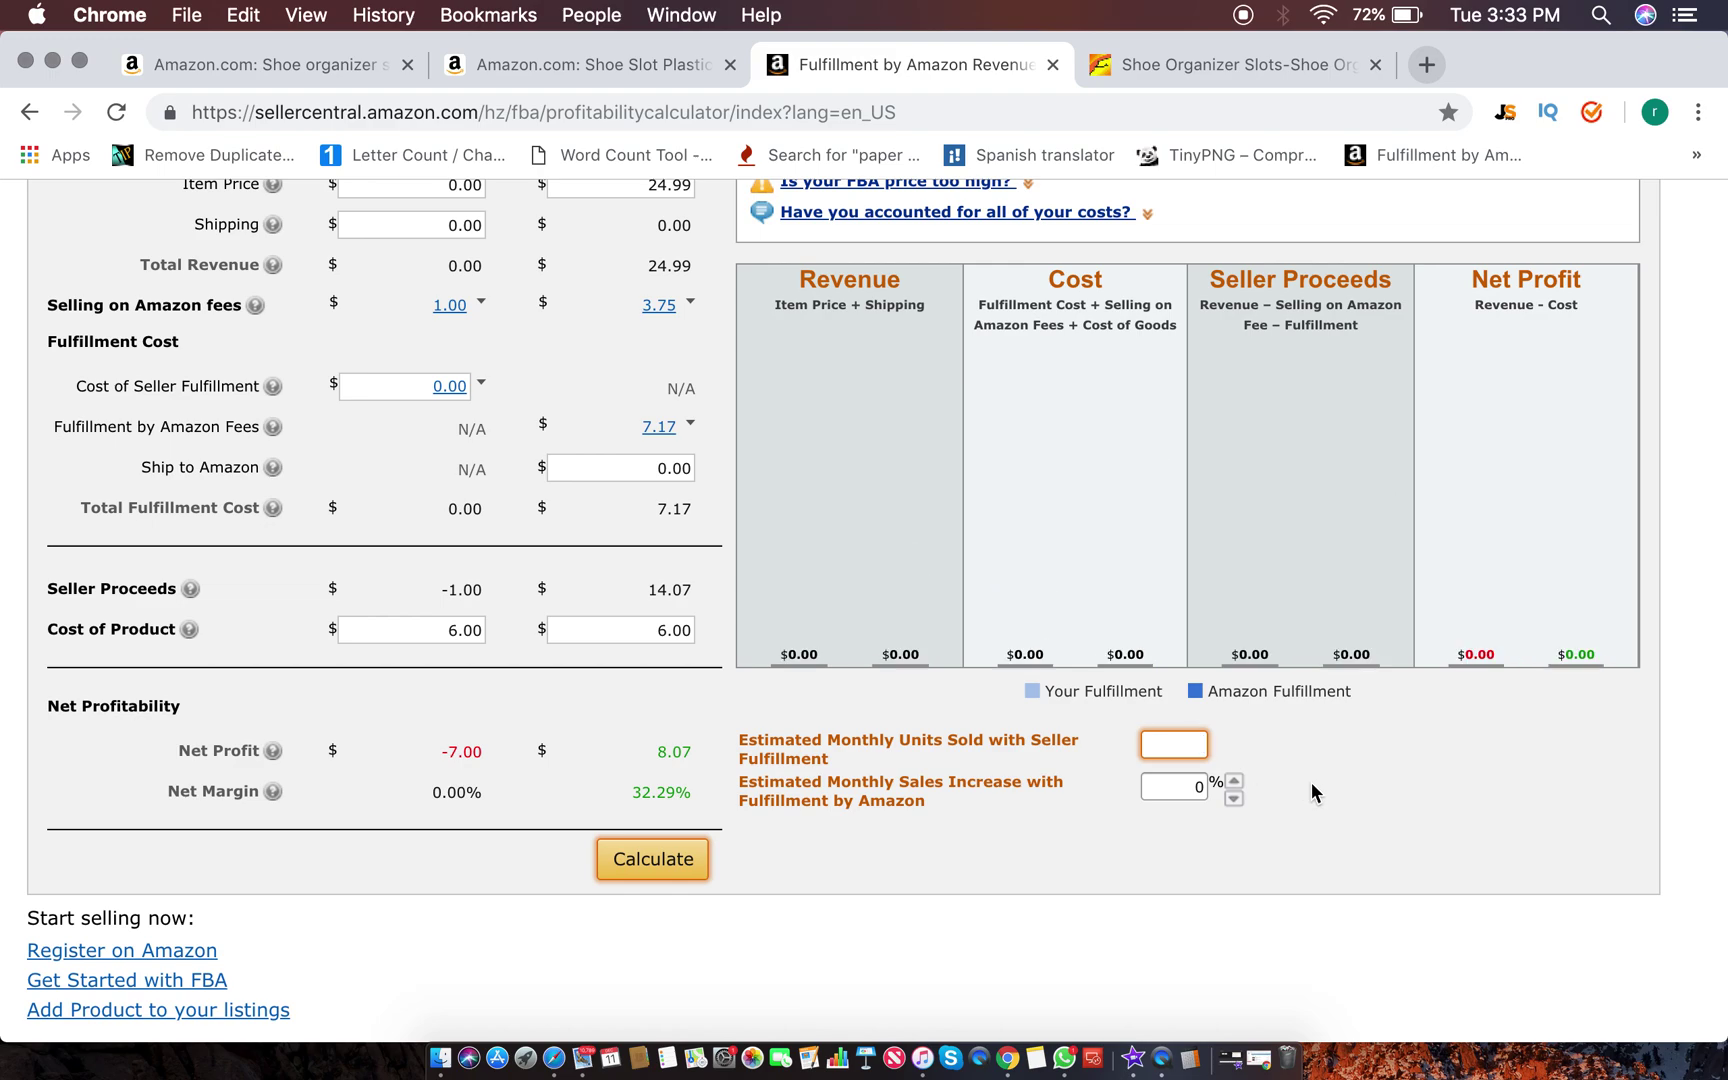
scroll(1313, 792, "up", 2)
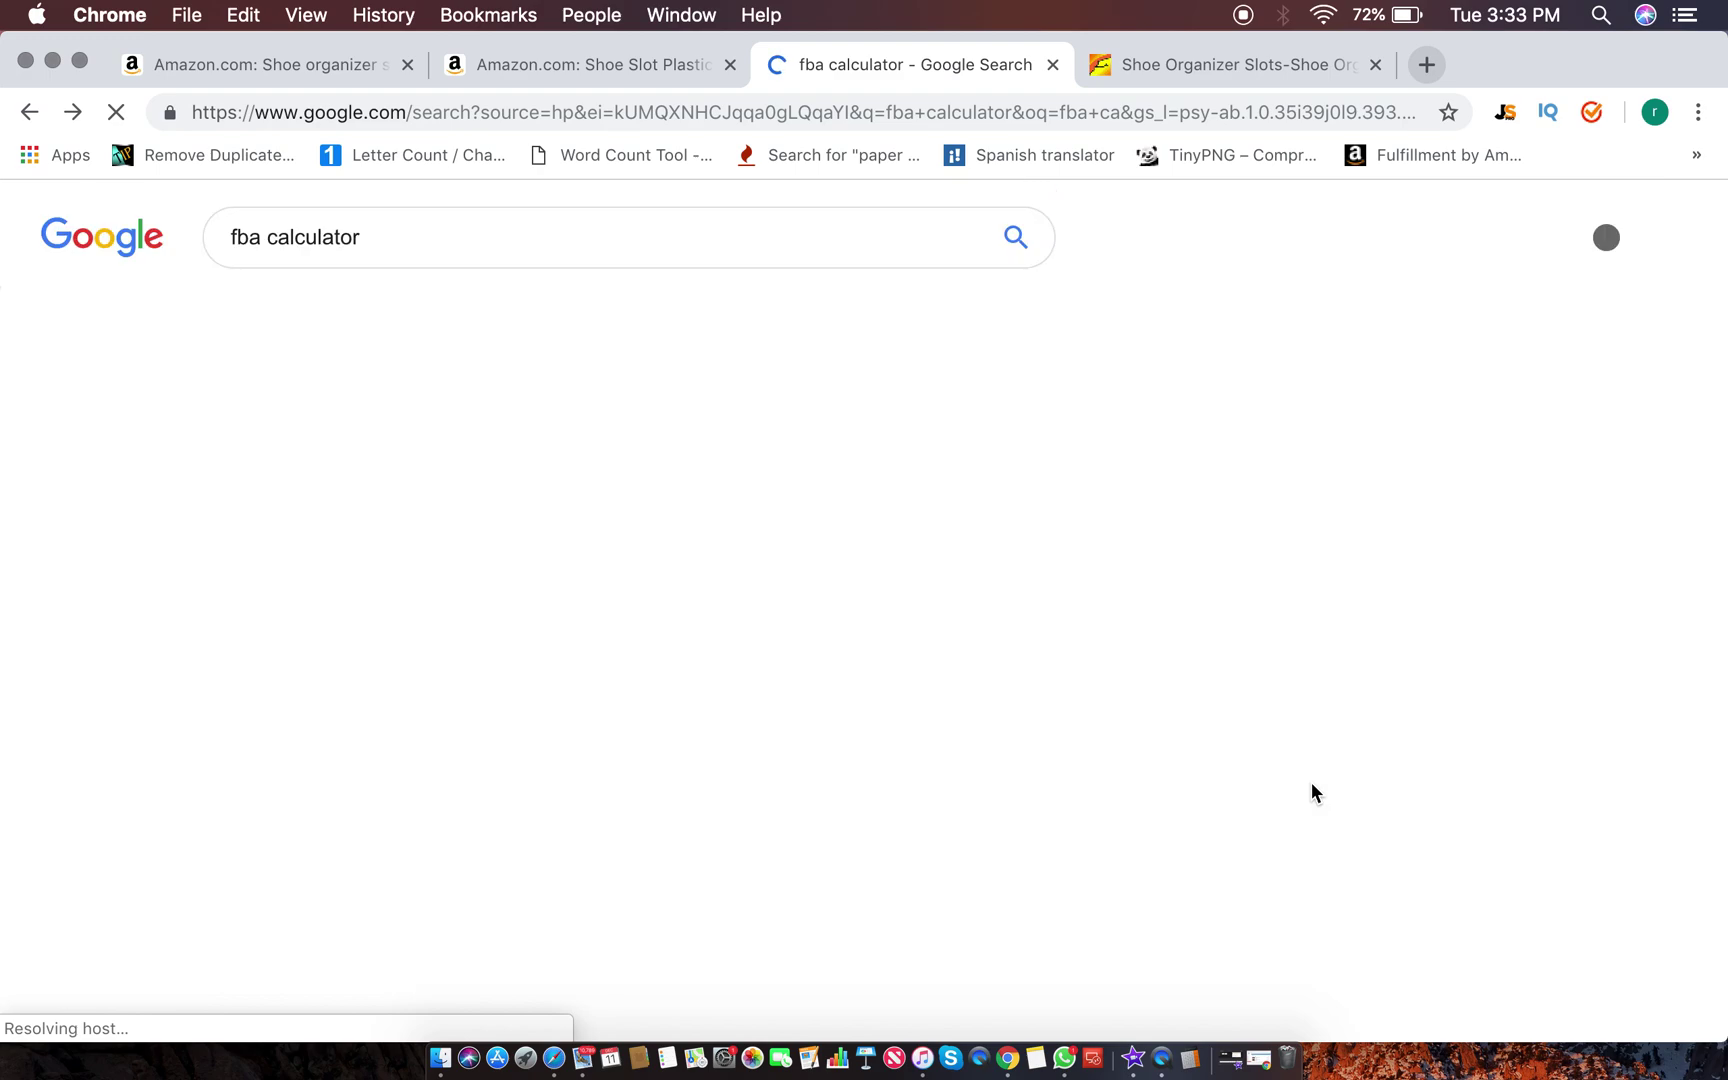
Step: Close the "fba calculator" search page and the Alibaba shoe organizer slots page
left_click(657, 72)
left_click(783, 75)
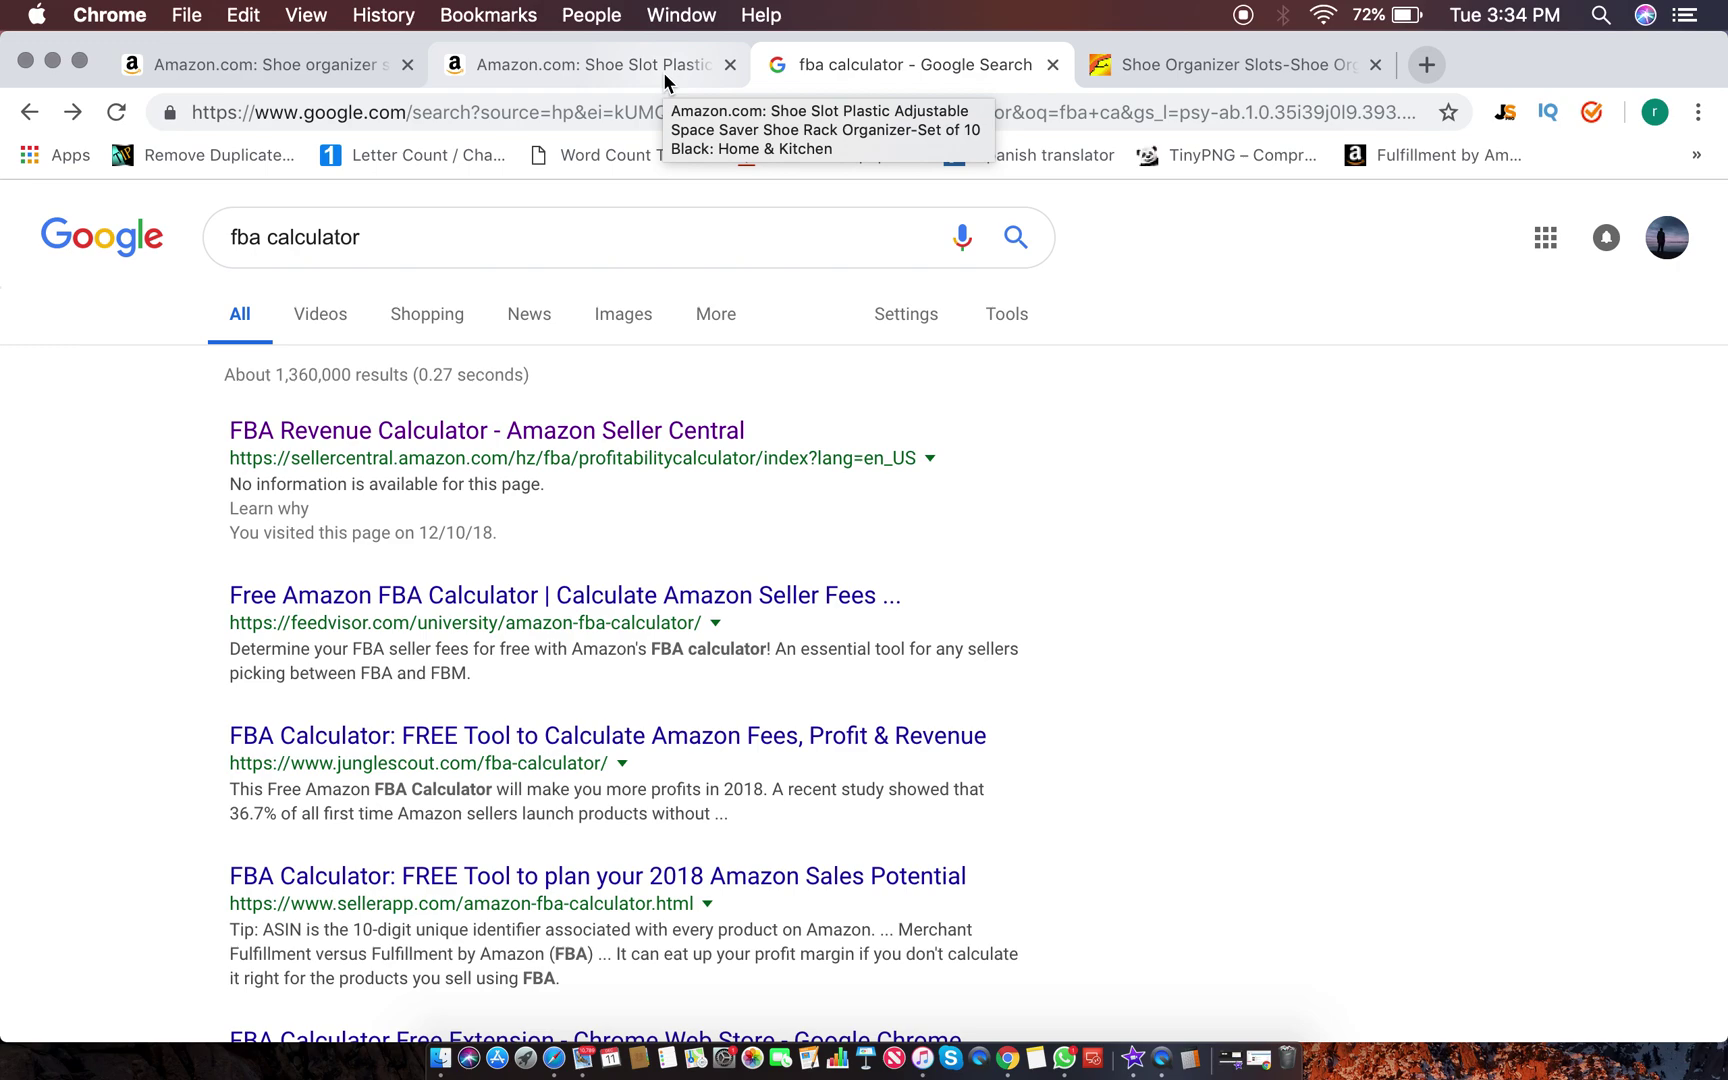
left_click(624, 76)
left_click(836, 86)
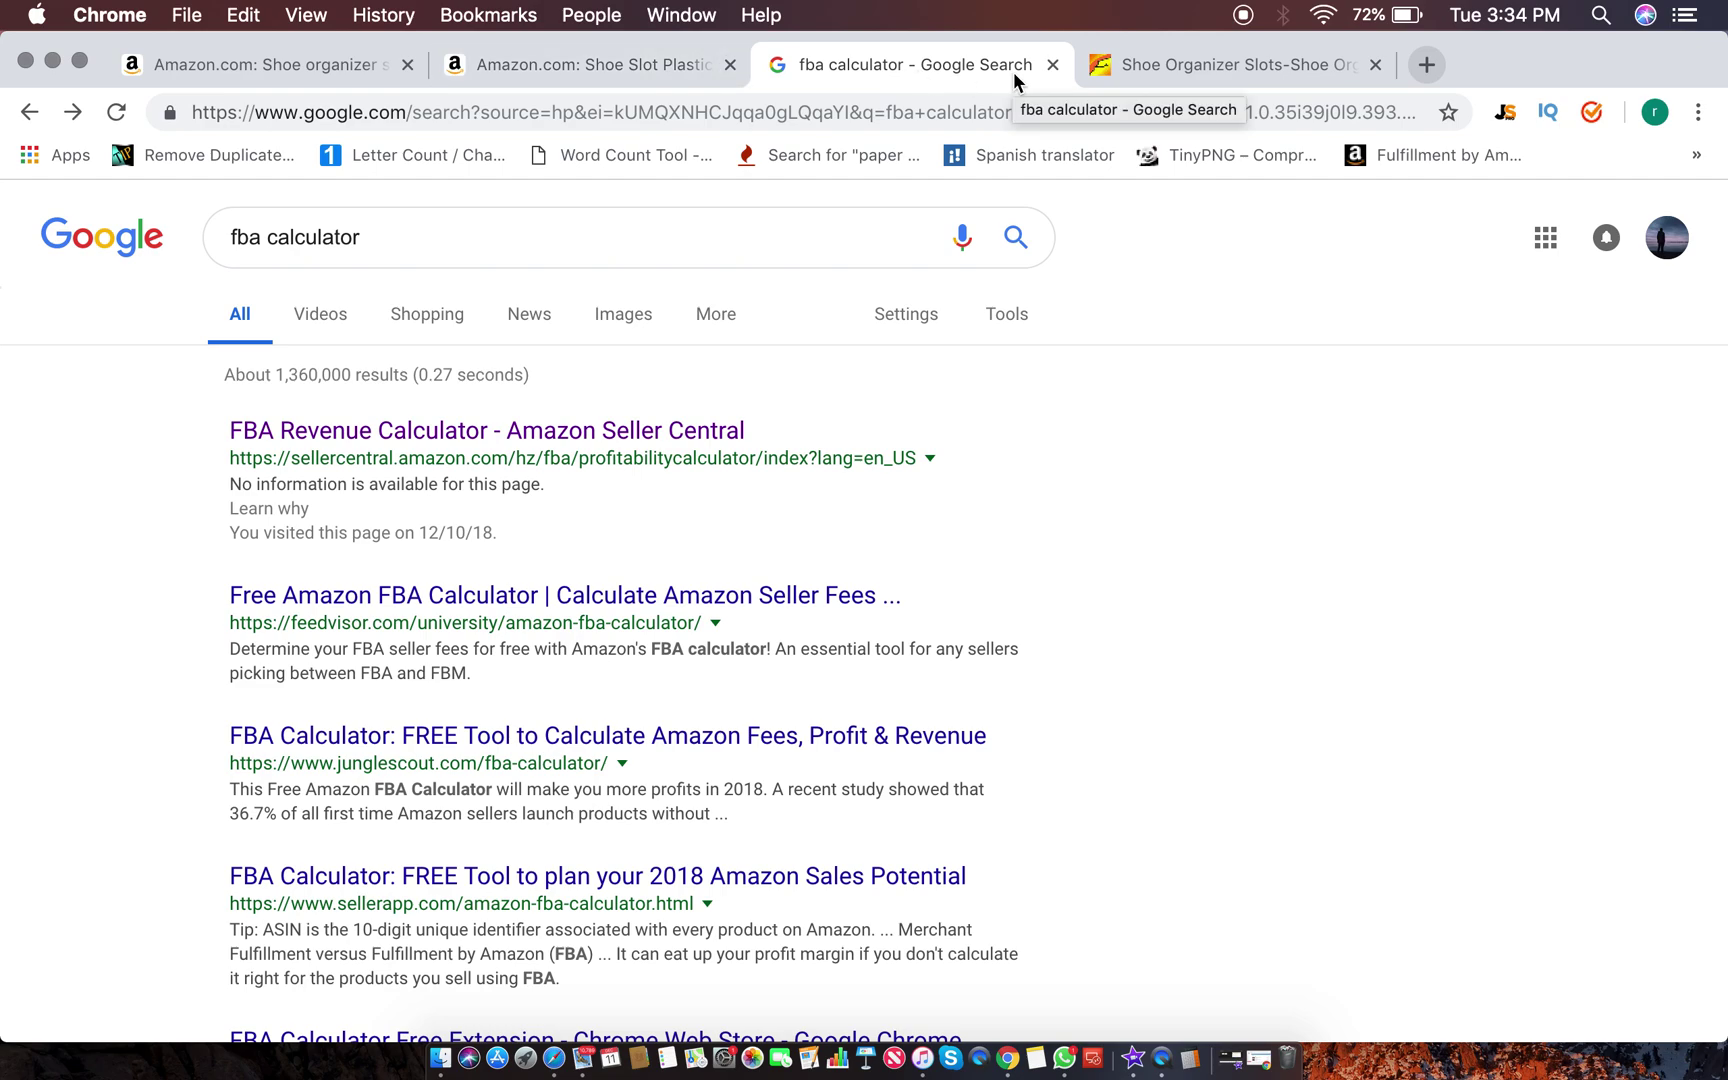
left_click(1052, 65)
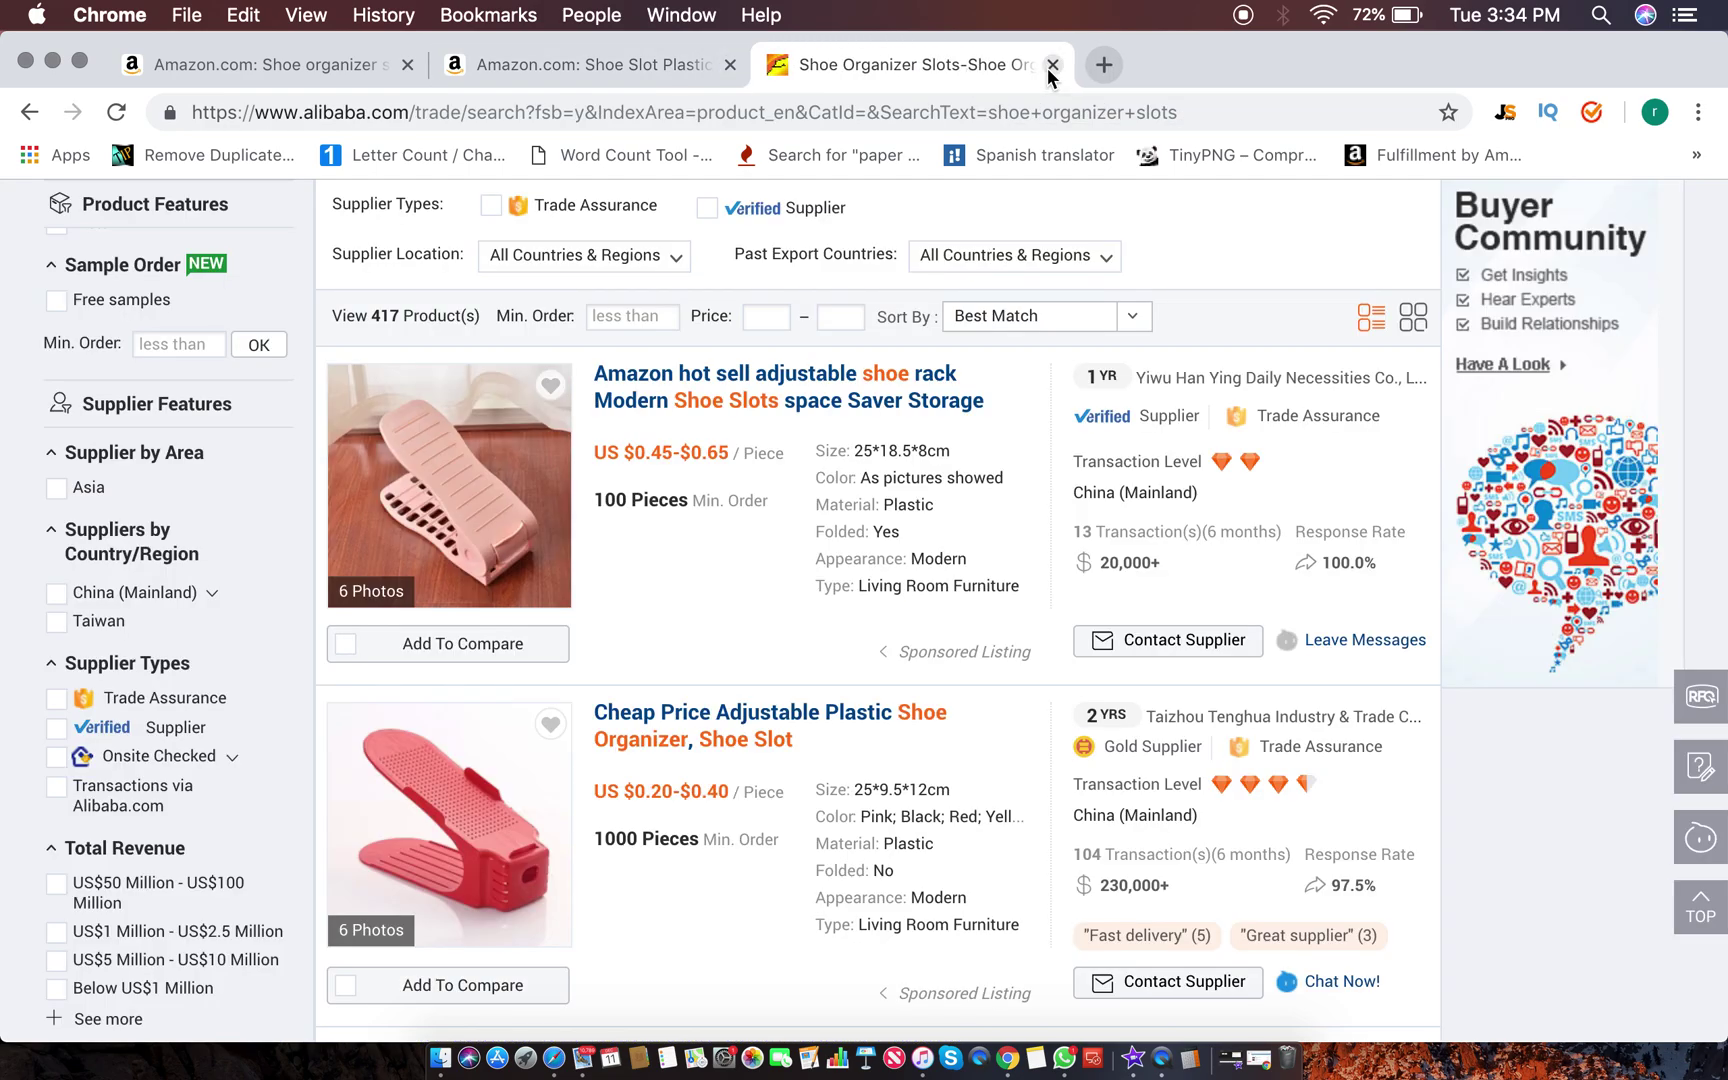
left_click(1052, 65)
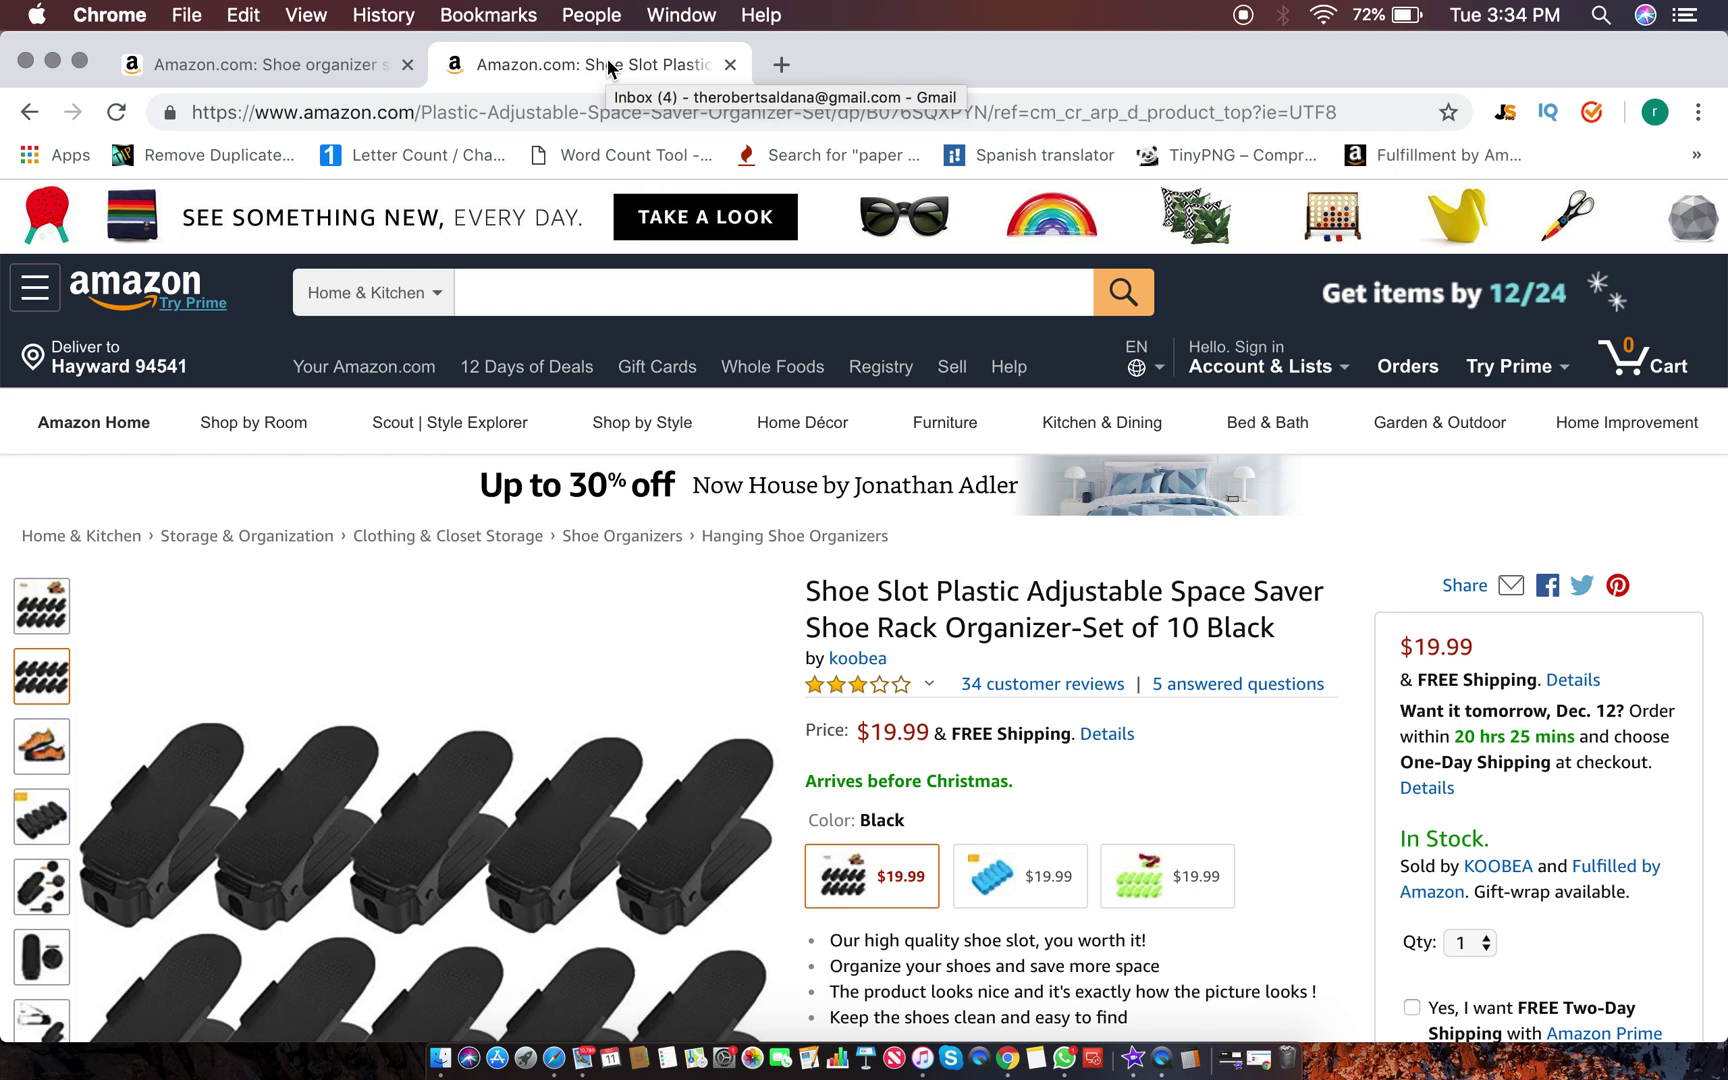
Step: Review the Jungle Scout results for shoe organizer slots again, and return to the koobea shoe slot product page
left_click(367, 65)
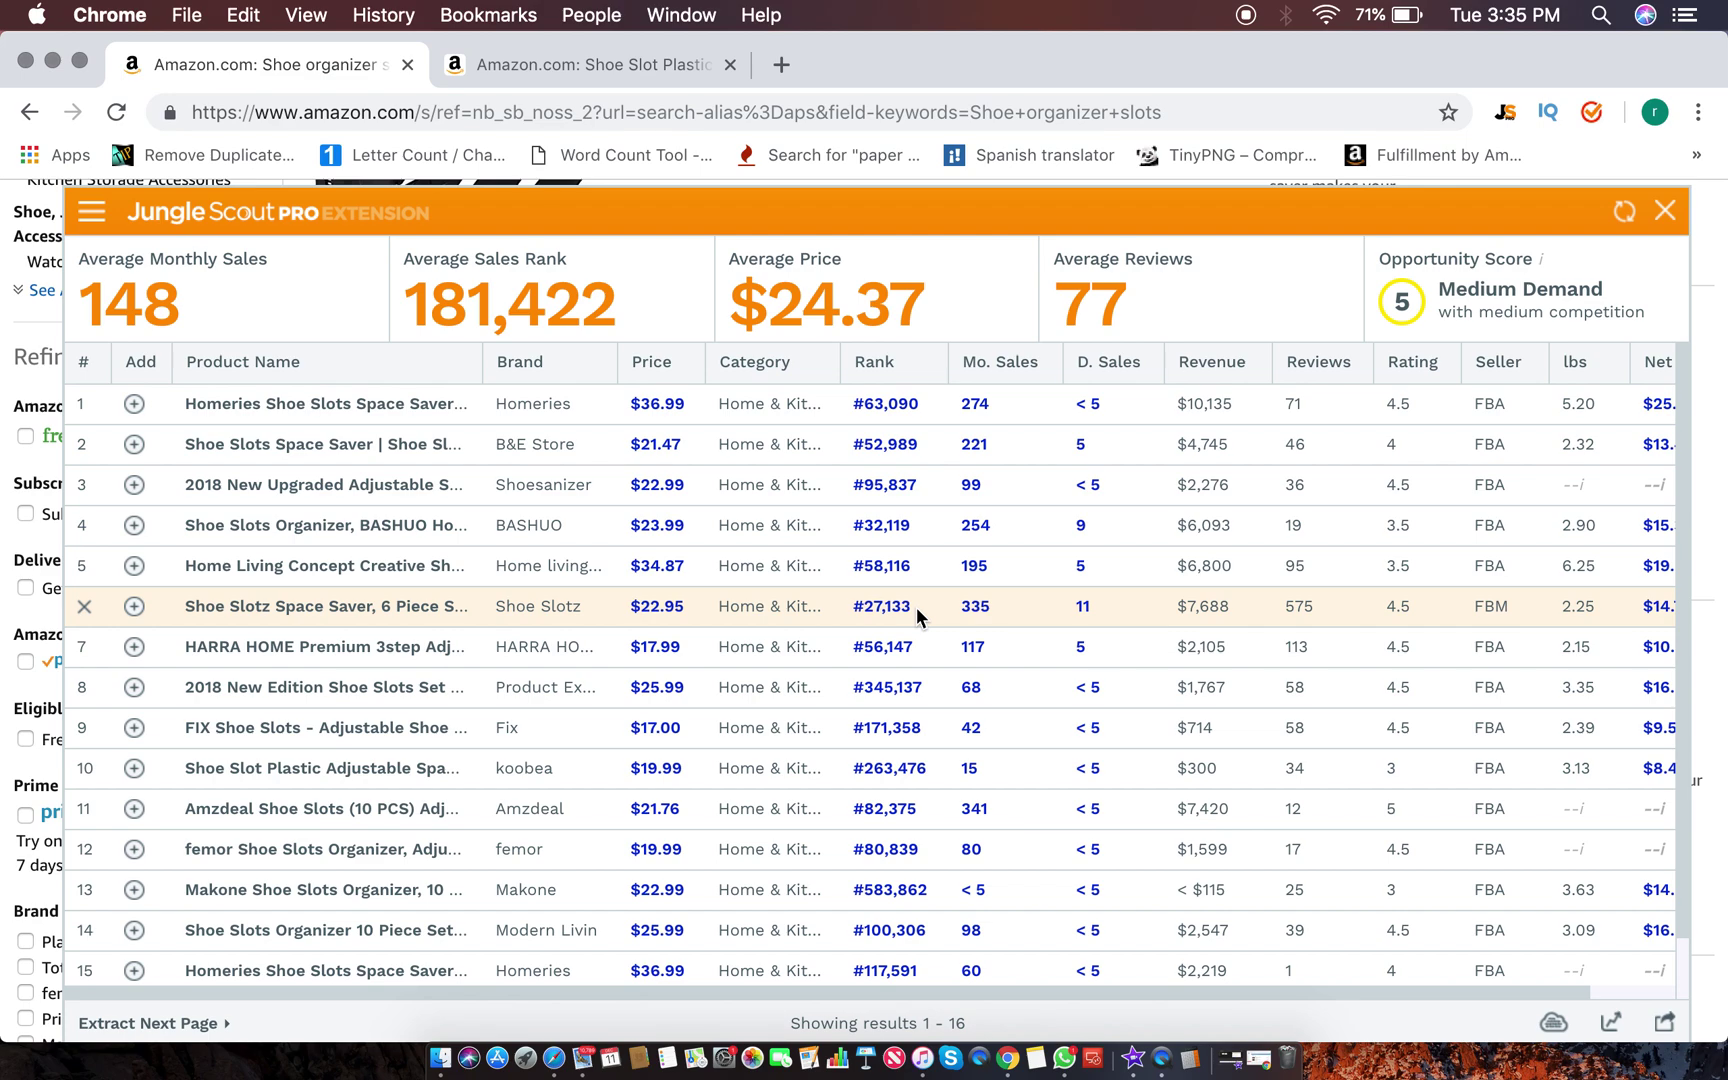
left_click(572, 62)
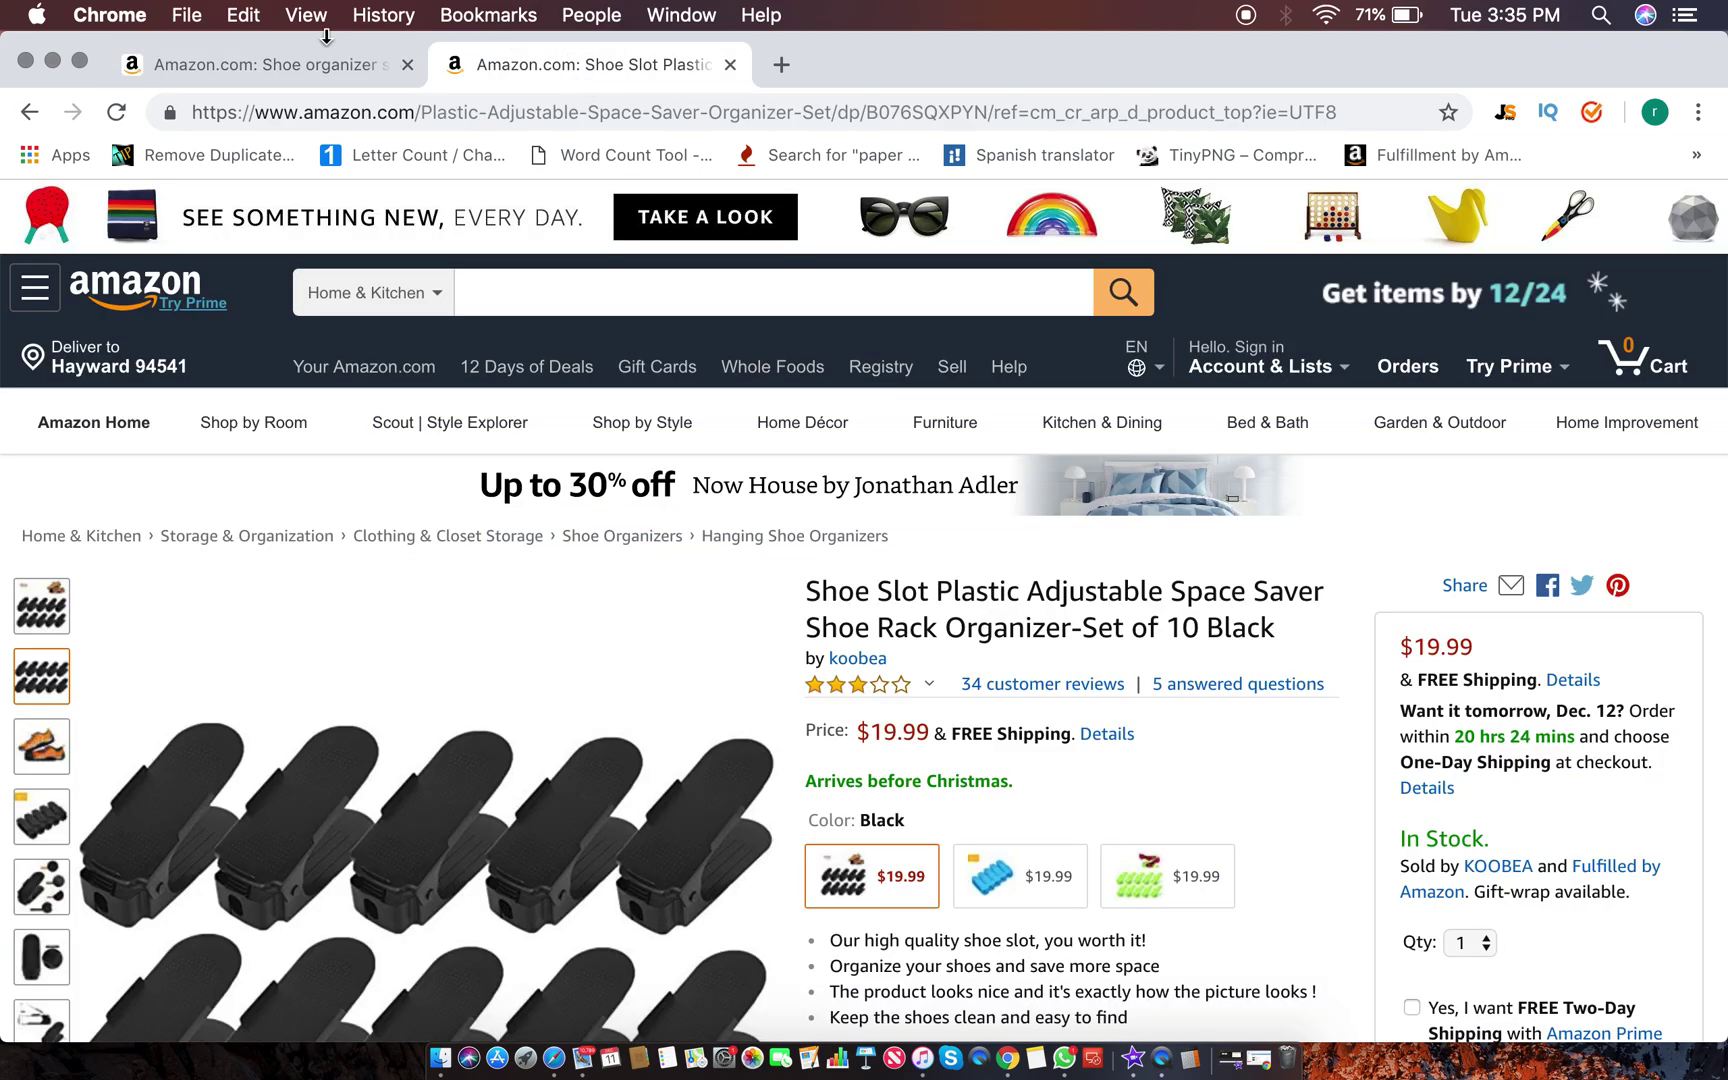